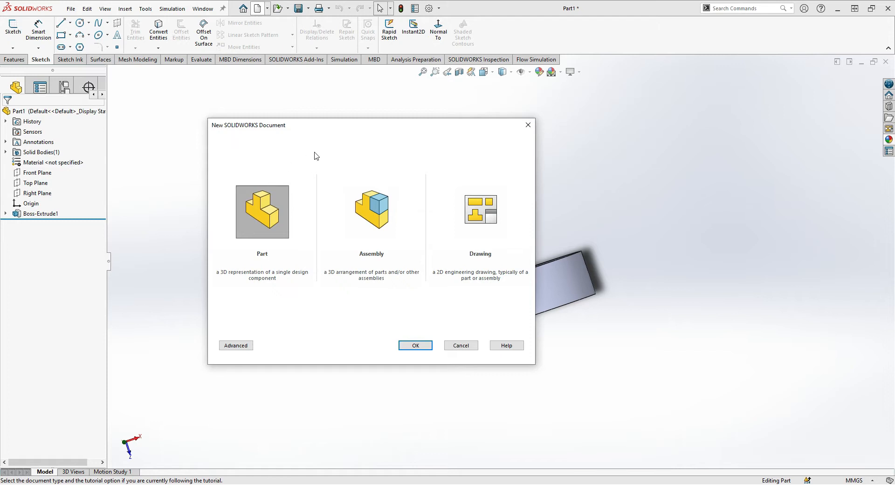
Create a new part document and start a sketch on the Front Plane.
left_click_drag(353, 136, 395, 129)
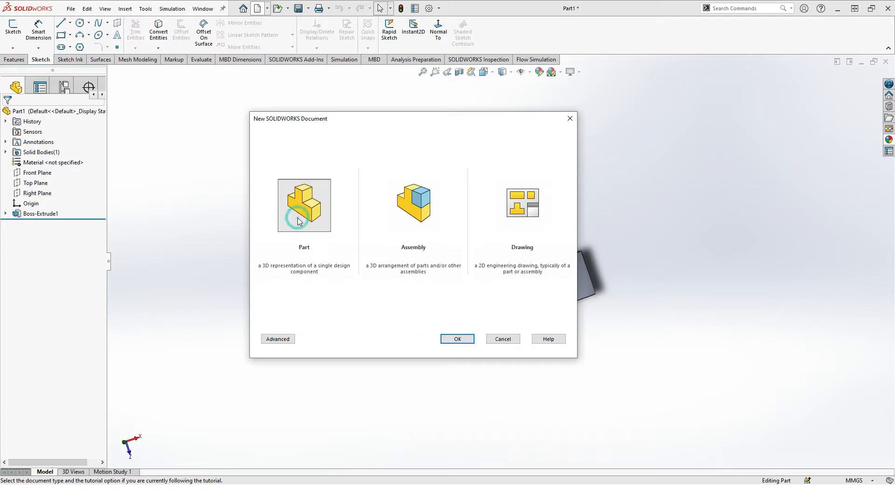
left_click(446, 334)
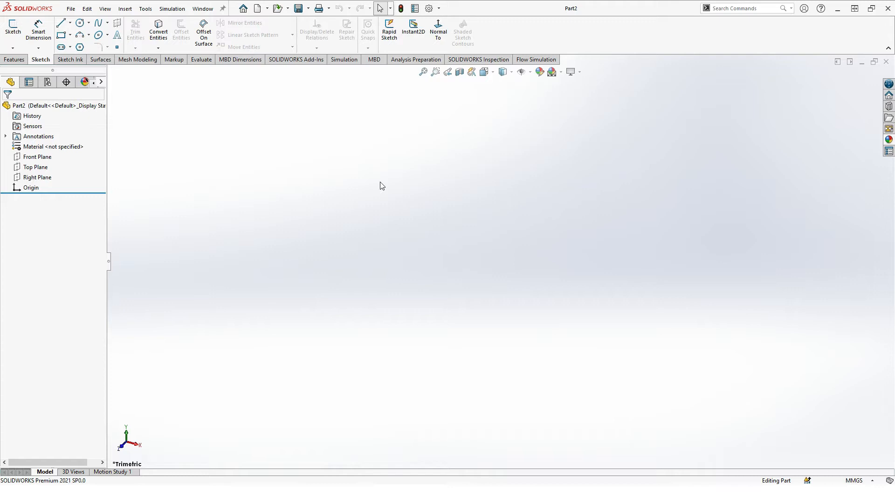
left_click(34, 161)
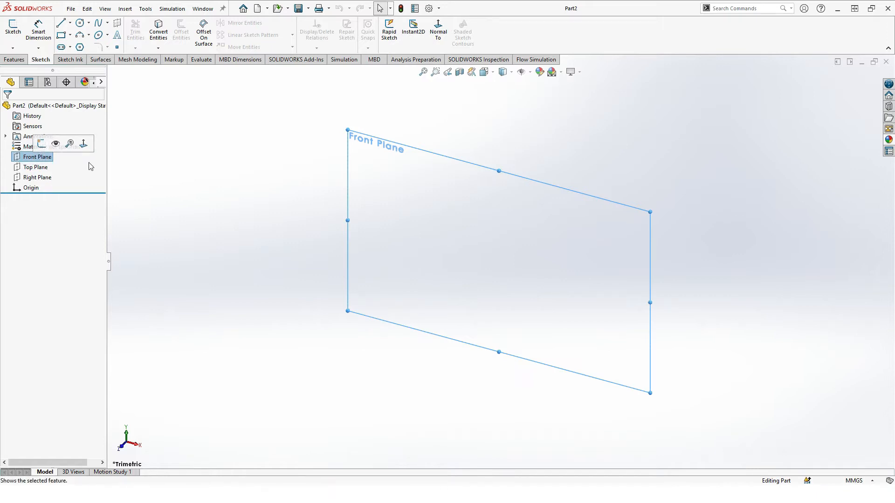
left_click(138, 177)
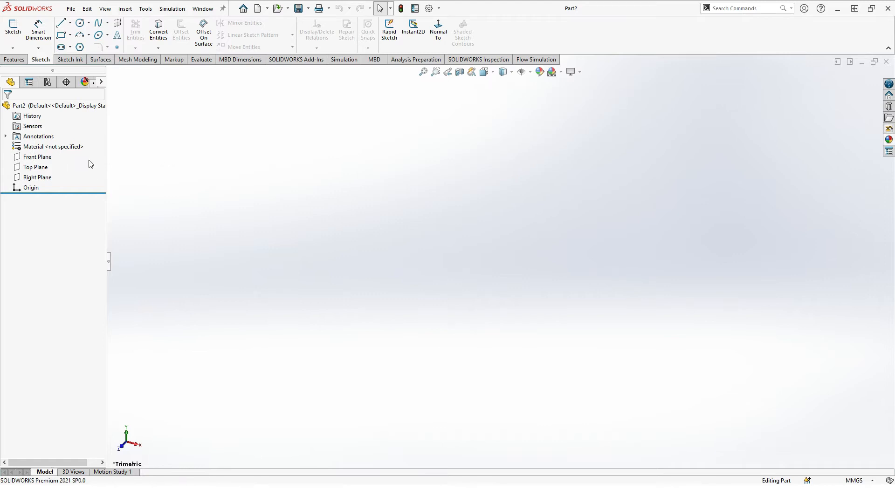
left_click(35, 159)
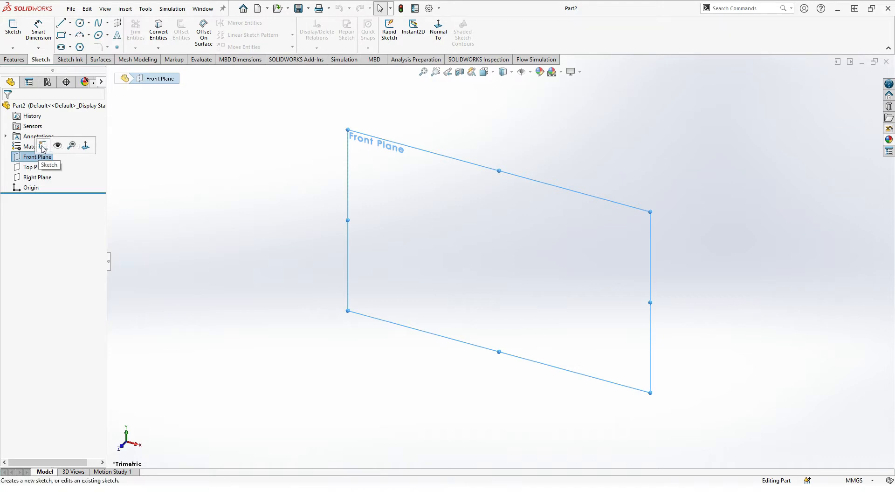
left_click(42, 147)
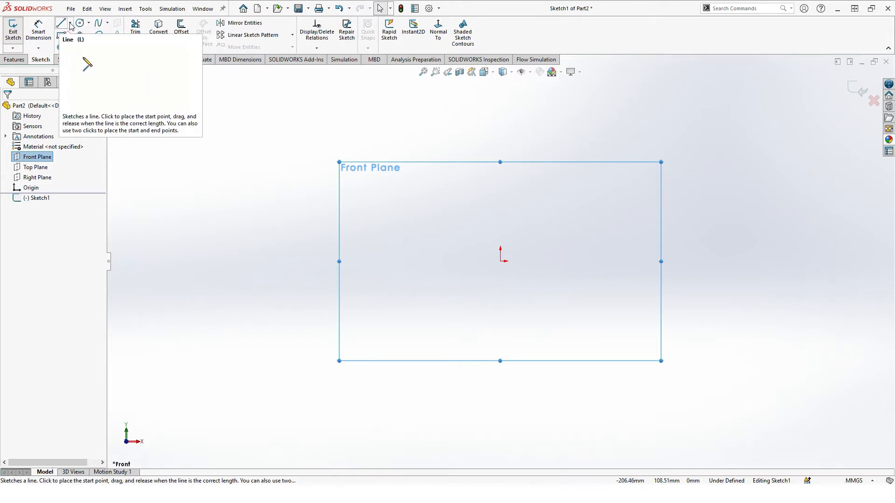
Sketch a horizontal line about 133 mm long above and to the left of the origin with the Line tool.
left_click(71, 23)
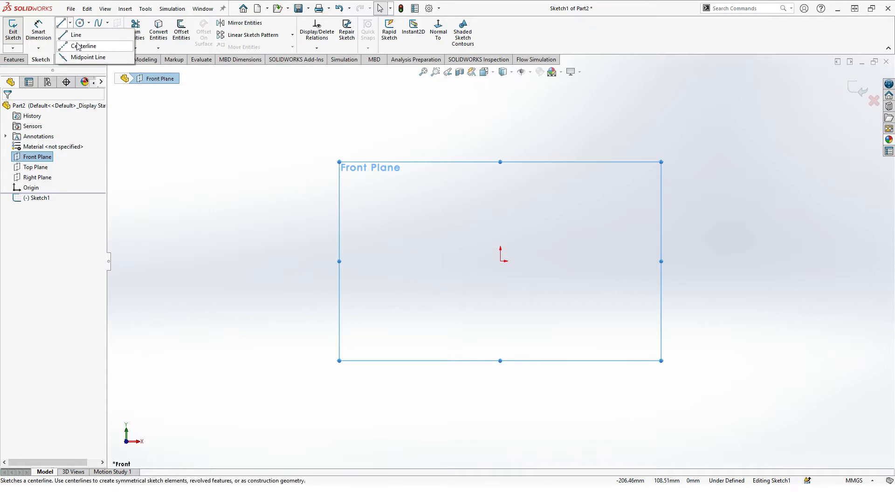
left_click(77, 38)
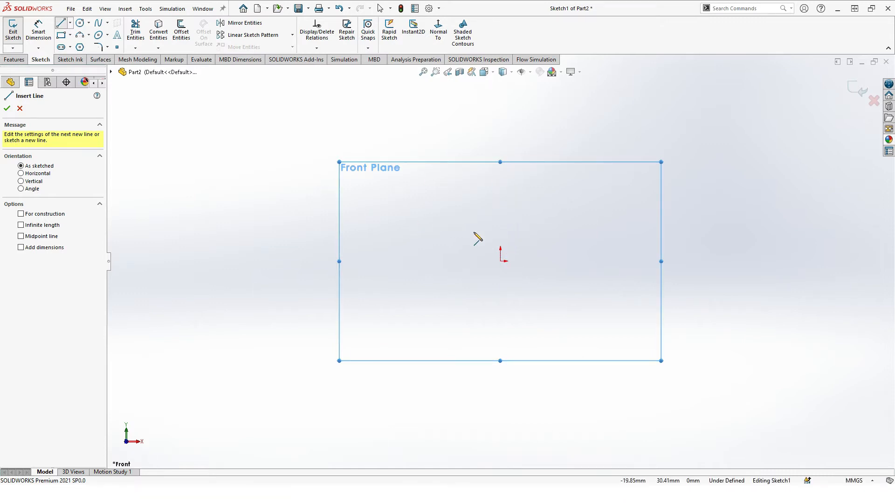
left_click(222, 175)
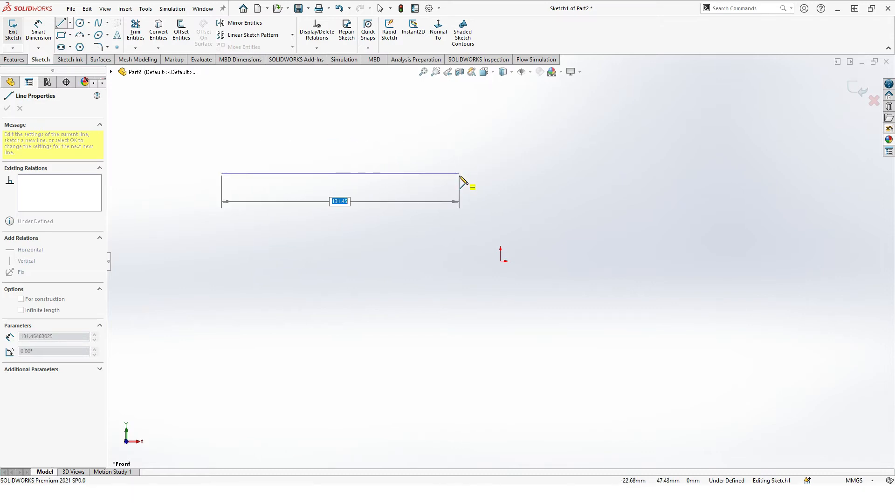
left_click(462, 174)
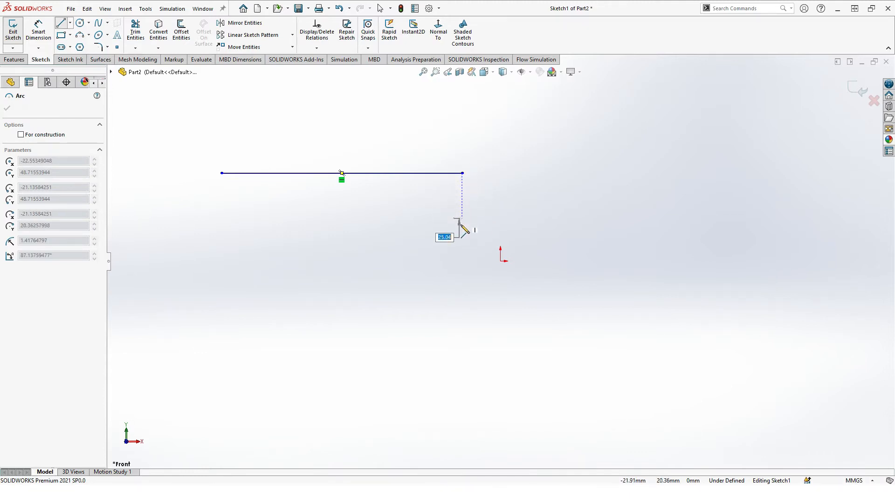
Sketch a separate, shorter horizontal line just below the origin, starting under the first line's right end.
left_click(461, 274)
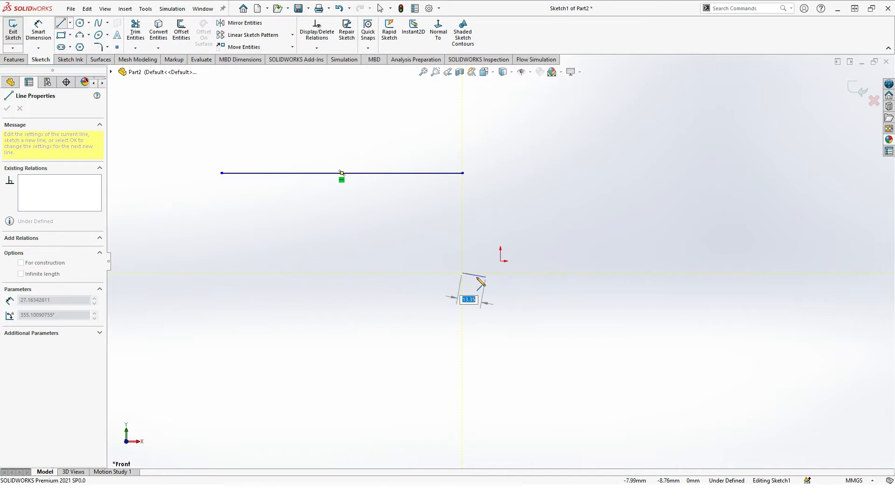
double_click(619, 274)
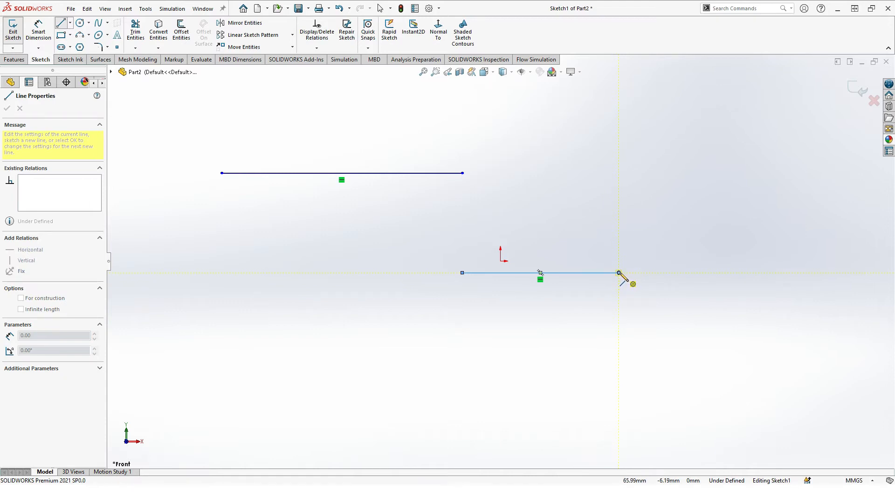
left_click(620, 273)
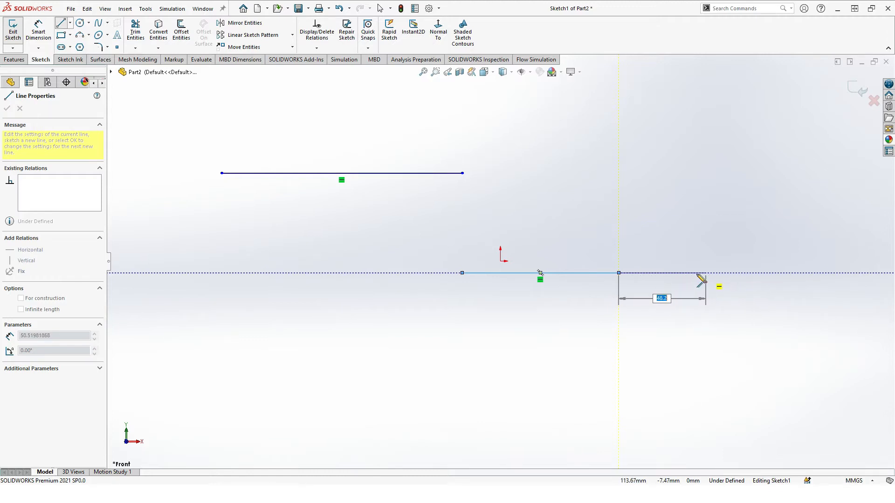
left_click(619, 274)
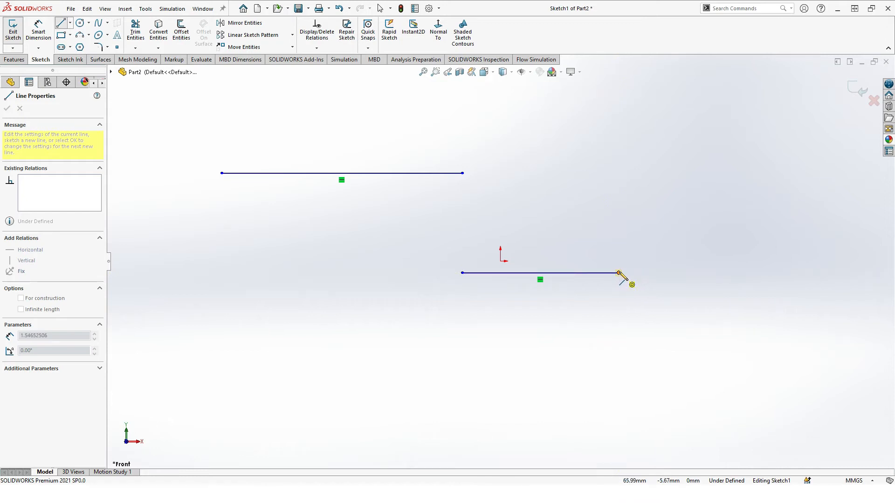
Continue from the lower line's right end with a tangent quarter arc, two slanted lines, a small tangent arc and a vertical line about 20 mm long.
left_click(620, 273)
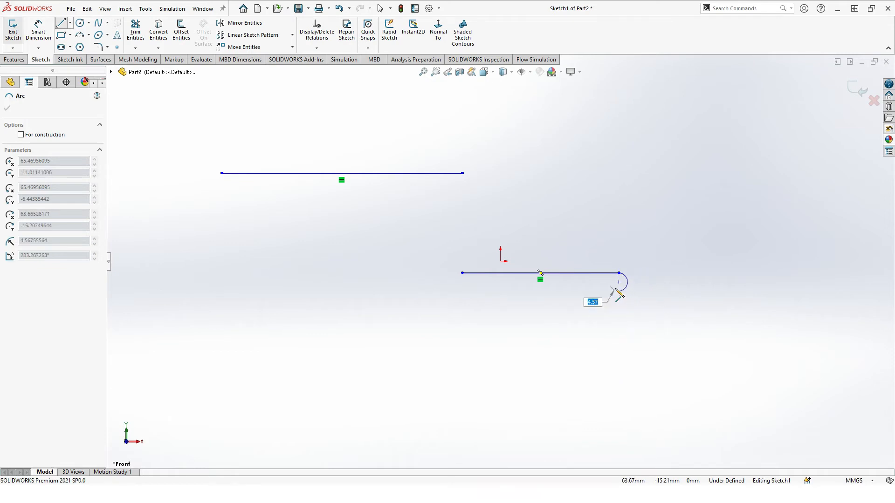
left_click(659, 313)
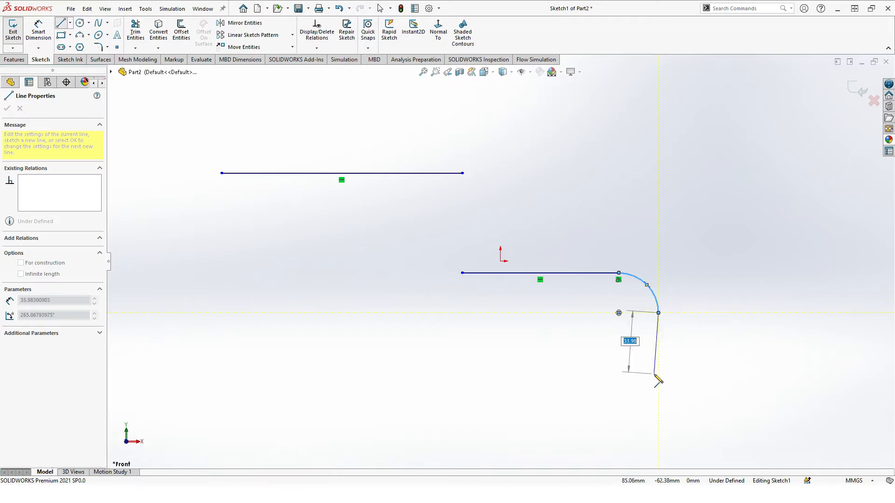
left_click(597, 386)
left_click(495, 365)
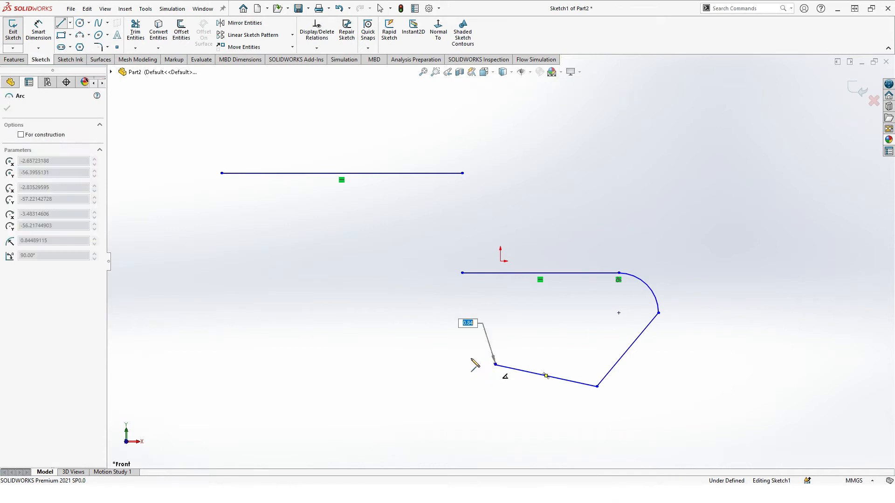
left_click(507, 349)
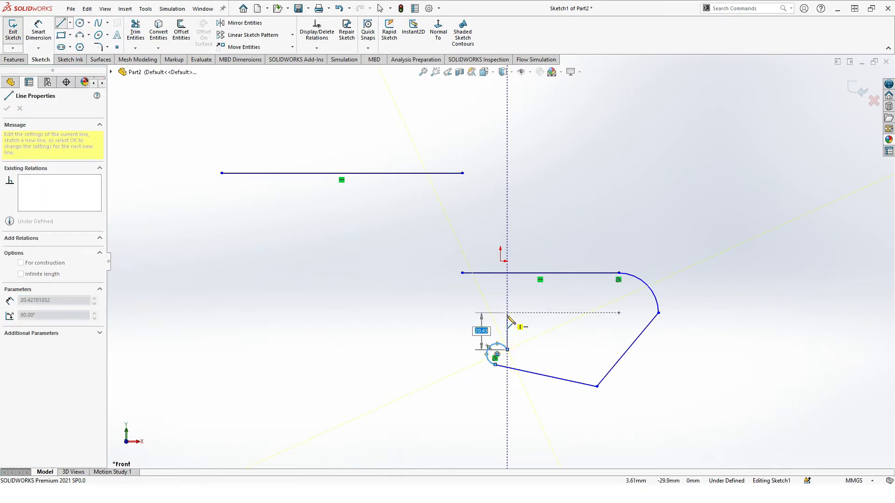
left_click(507, 313)
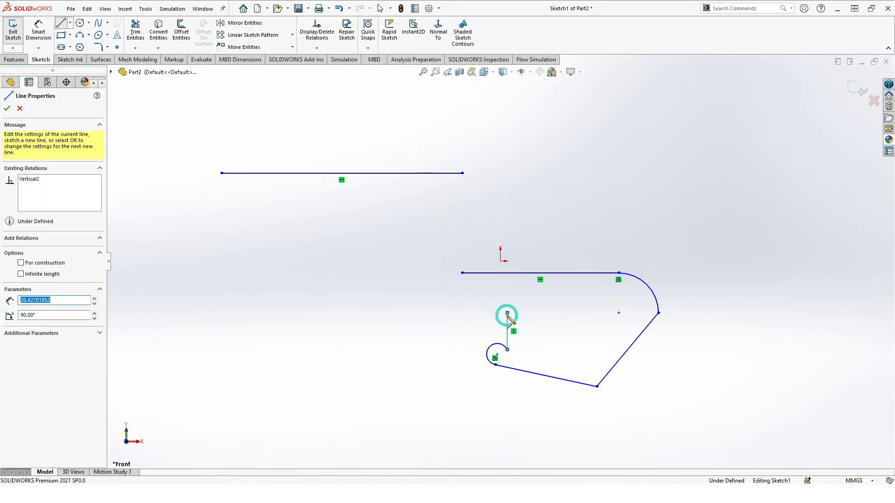
Extend the chain leftward with five connected straight segments, the fourth about 74 mm long, and end the chain at an open endpoint.
left_click(376, 303)
left_click(374, 337)
left_click(387, 364)
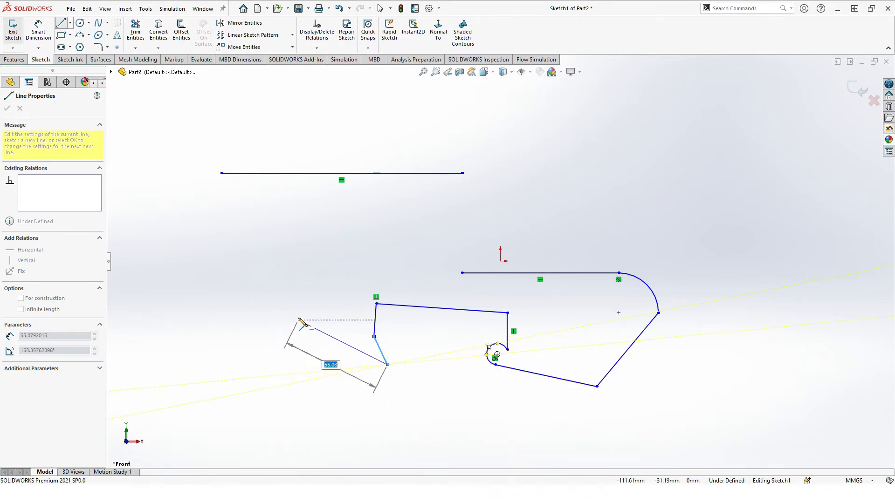
double_click(258, 329)
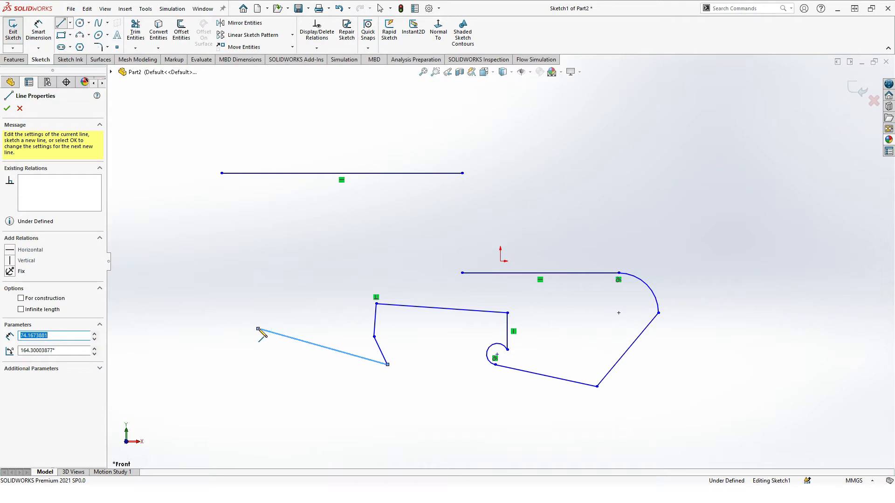
left_click(259, 329)
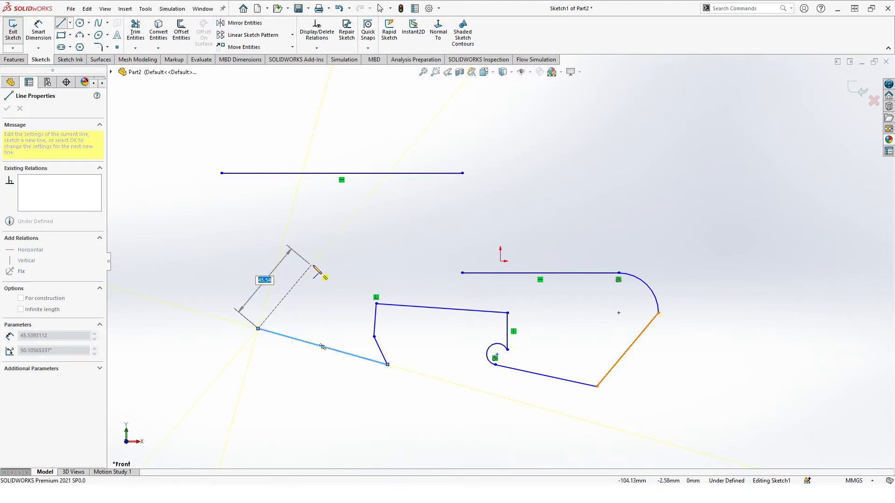
left_click(313, 273)
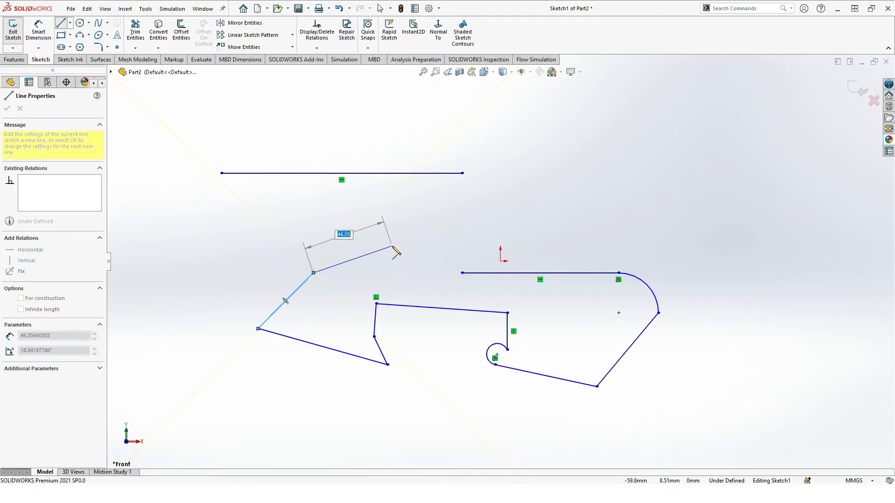
key("Escape")
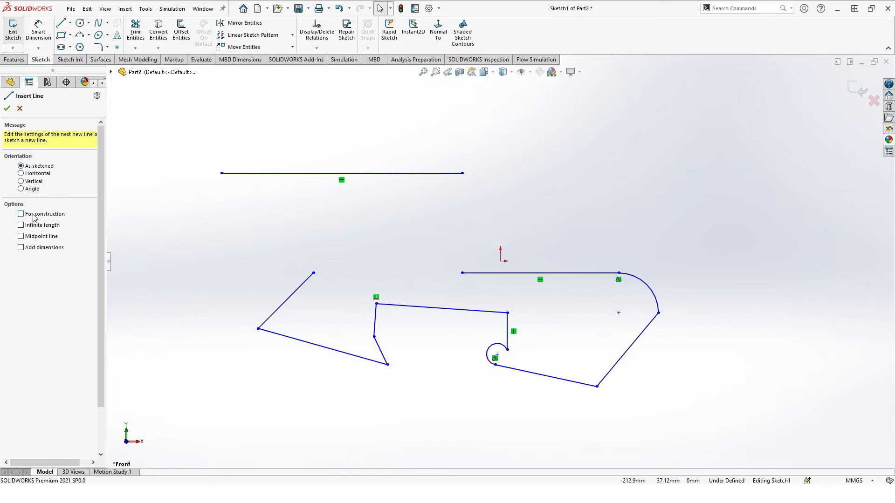
Try to turn the upper horizontal line into construction geometry using the Line command's For construction option.
left_click(265, 174)
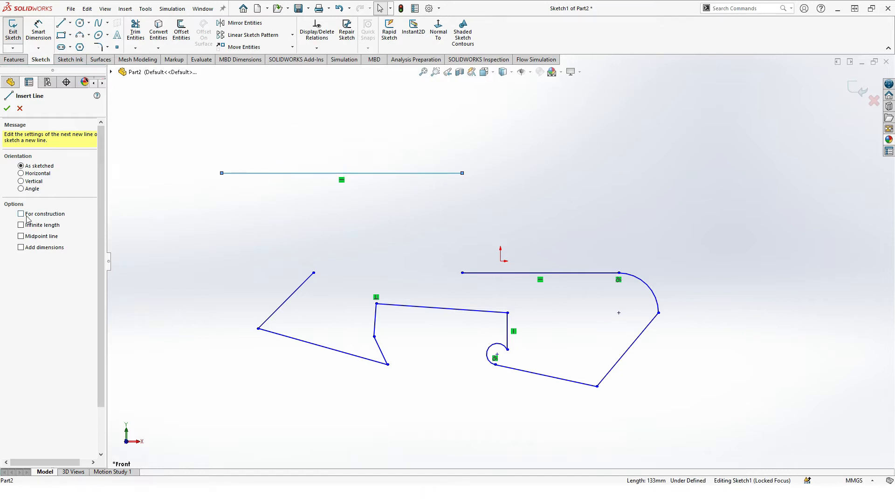
left_click(231, 212)
left_click(272, 175)
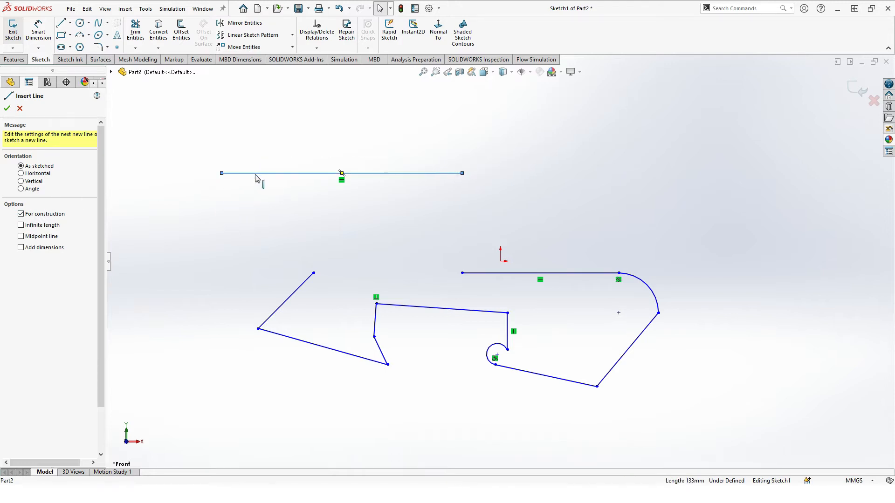
left_click(255, 175)
left_click(246, 206)
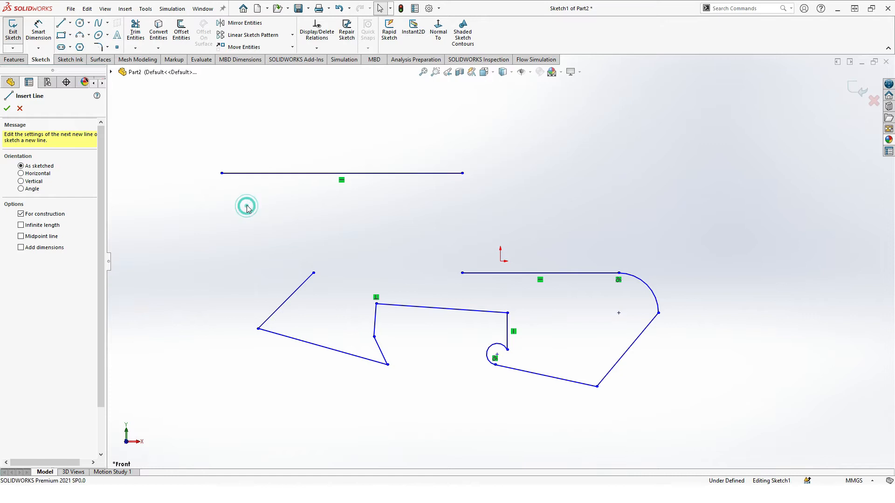
scroll(250, 204, "down", 4)
left_click(292, 162)
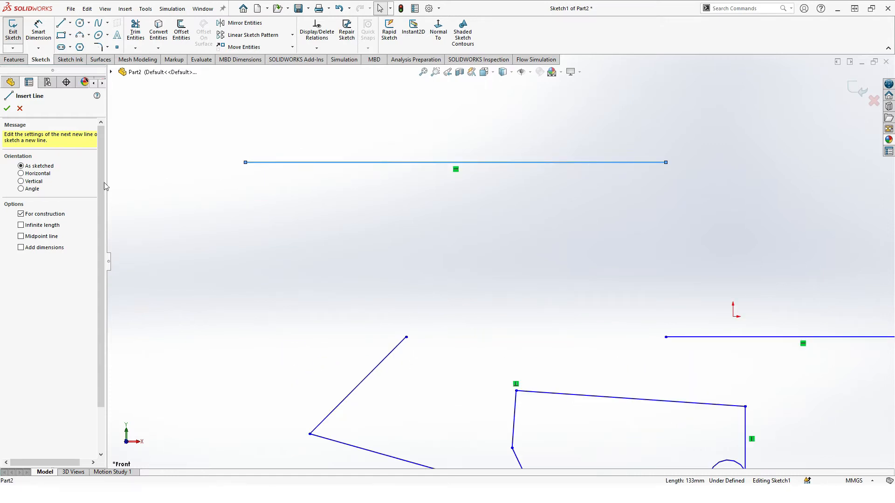
left_click(30, 215)
left_click(7, 108)
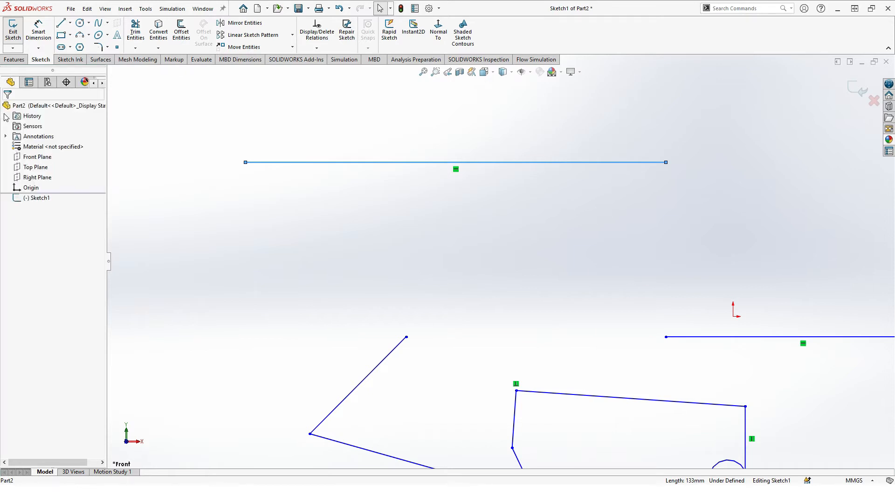
Convert the upper horizontal line to construction geometry in its line properties.
left_click(193, 206)
scroll(201, 214, "down", 3)
scroll(275, 222, "up", 7)
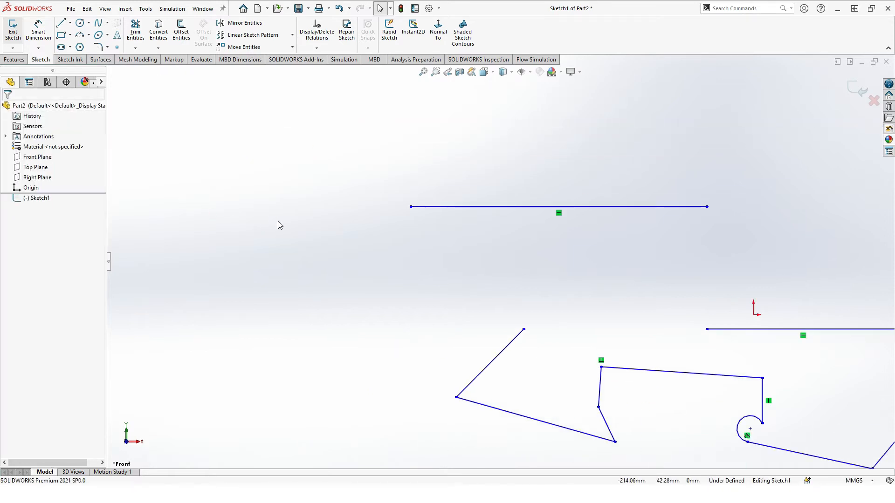
scroll(626, 284, "up", 4)
scroll(635, 309, "down", 4)
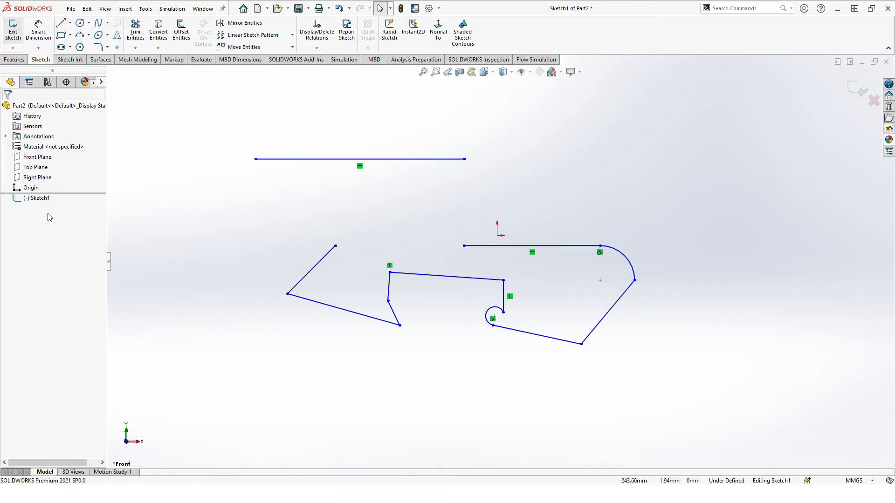
left_click(38, 199)
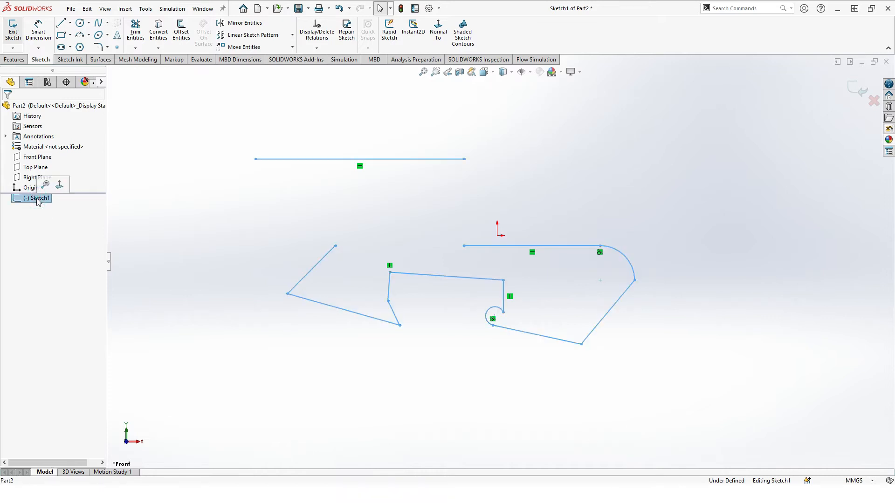
left_click(35, 200)
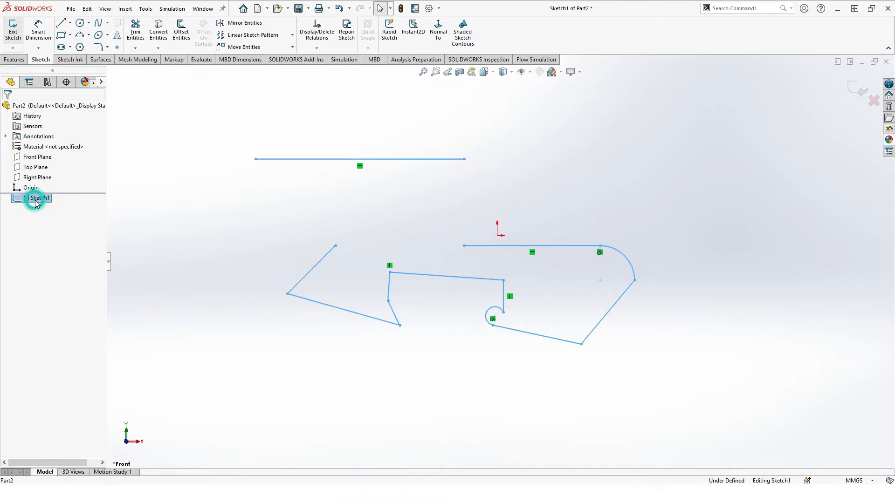
left_click(350, 159)
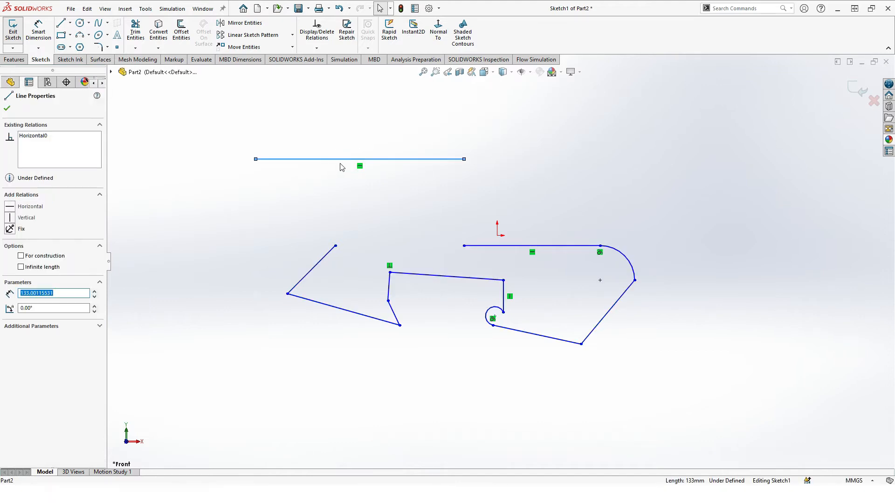
left_click(21, 256)
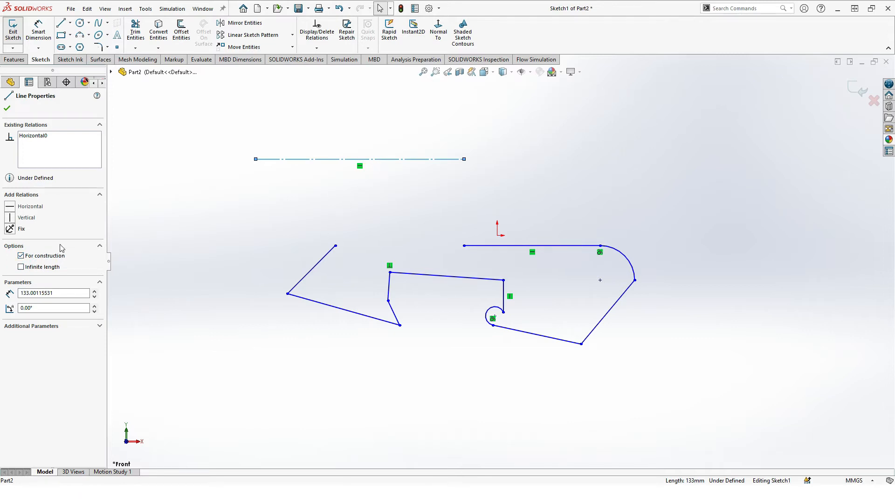
Give the upper horizontal construction line infinite length.
left_click(20, 267)
scroll(420, 196, "up", 5)
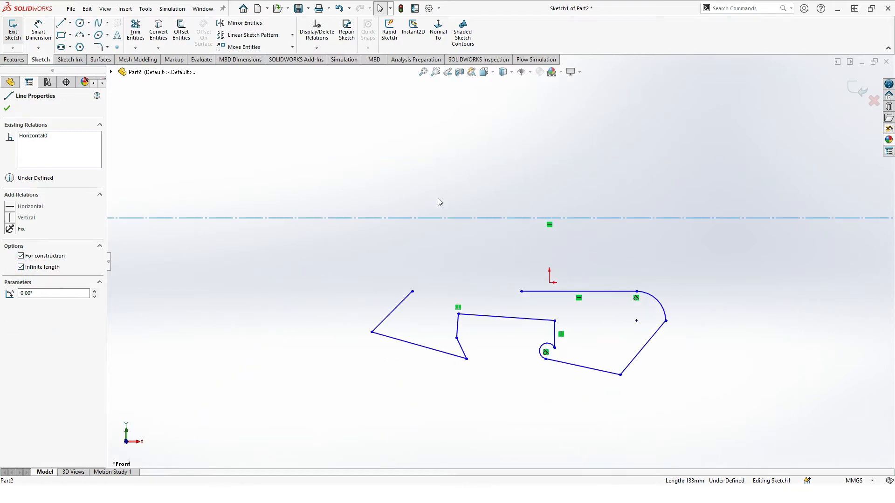
scroll(420, 257, "down", 5)
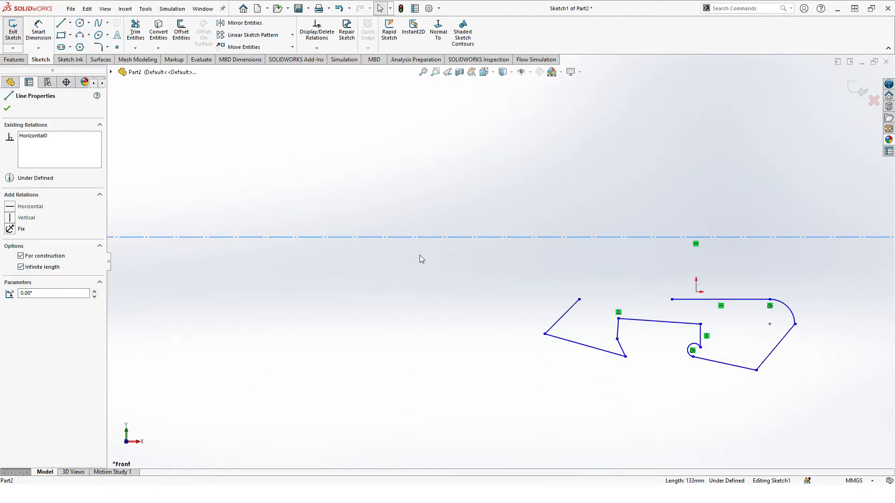
scroll(489, 275, "up", 4)
Turn off the infinite length option of the upper construction line and deselect the line.
left_click(21, 268)
scroll(398, 285, "down", 2)
scroll(496, 284, "up", 5)
scroll(563, 265, "down", 5)
left_click(324, 242)
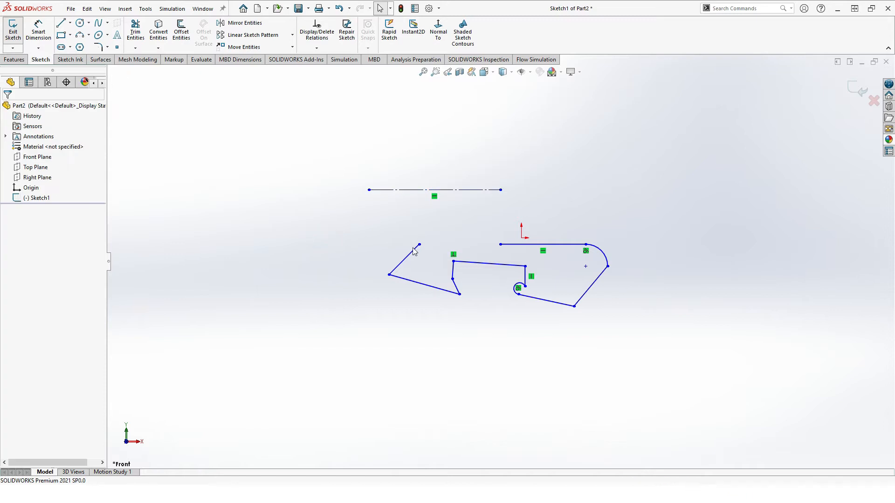
Add a Vertical relation to the slanted line at the open end of the chain.
left_click(412, 256)
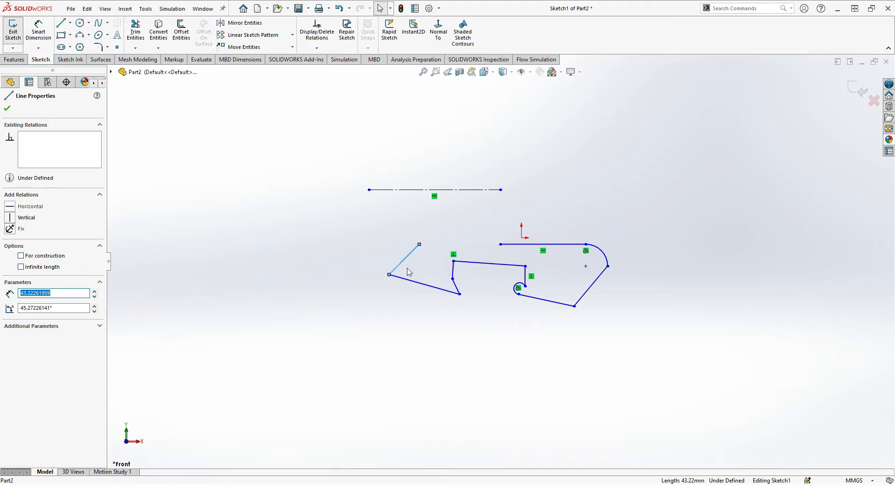
left_click(11, 218)
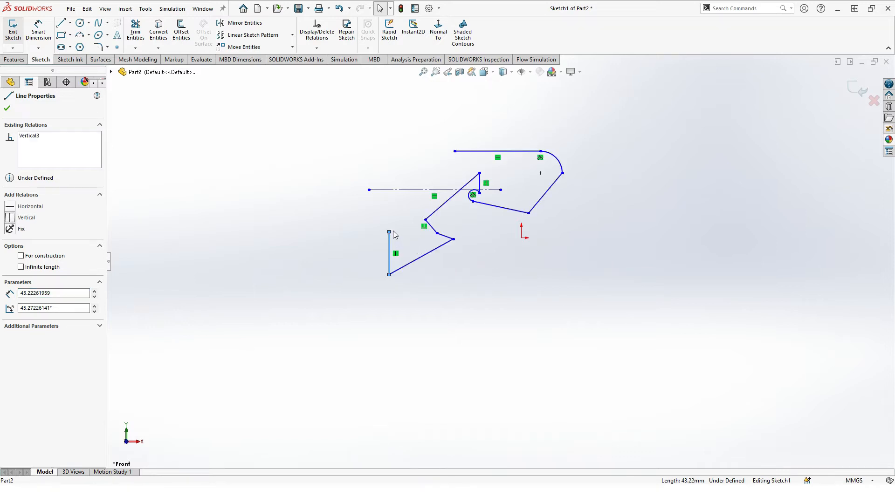
scroll(386, 248, "down", 3)
scroll(433, 265, "up", 2)
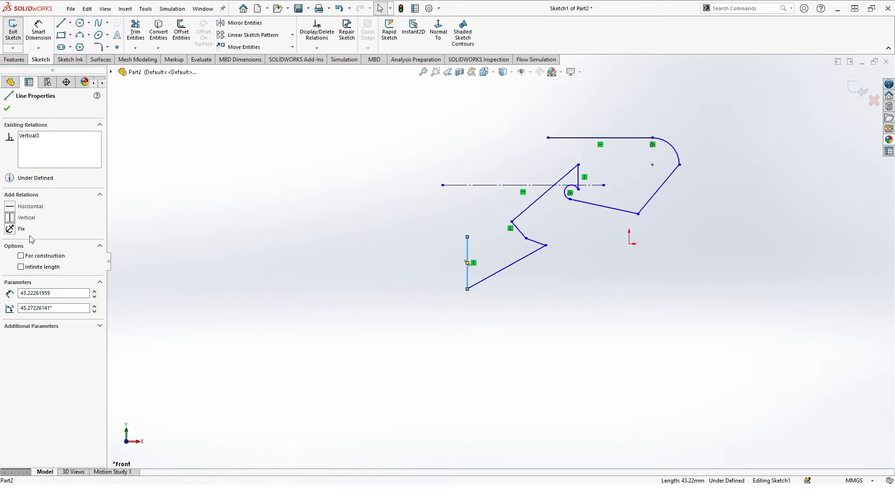
Add a Horizontal relation to the chain's open-ended line and delete its conflicting Vertical relation.
left_click(11, 208)
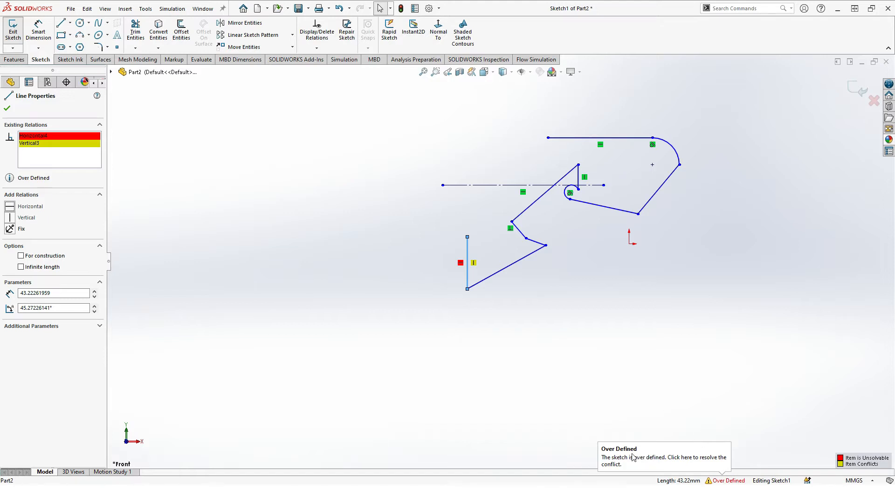
left_click(37, 144)
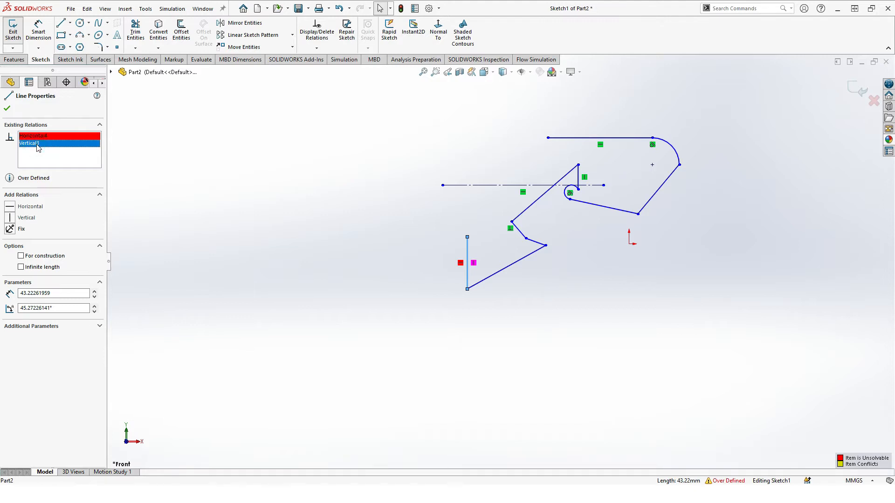
key("Delete")
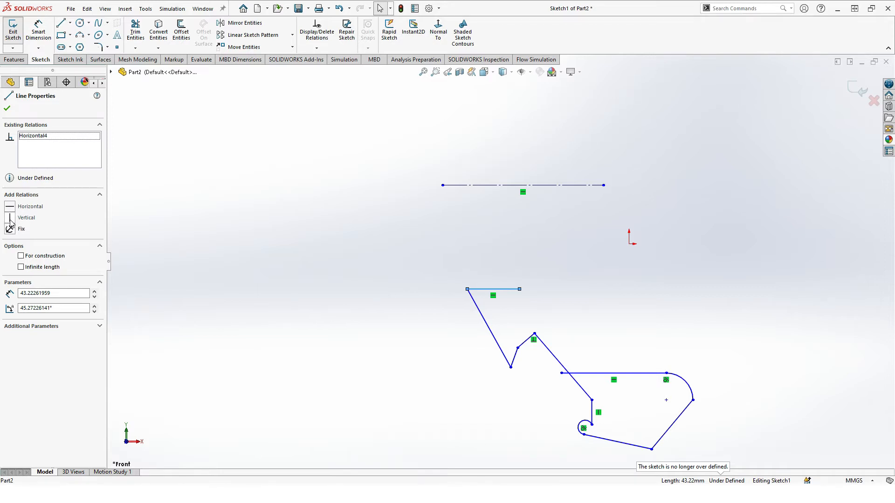
left_click(214, 217)
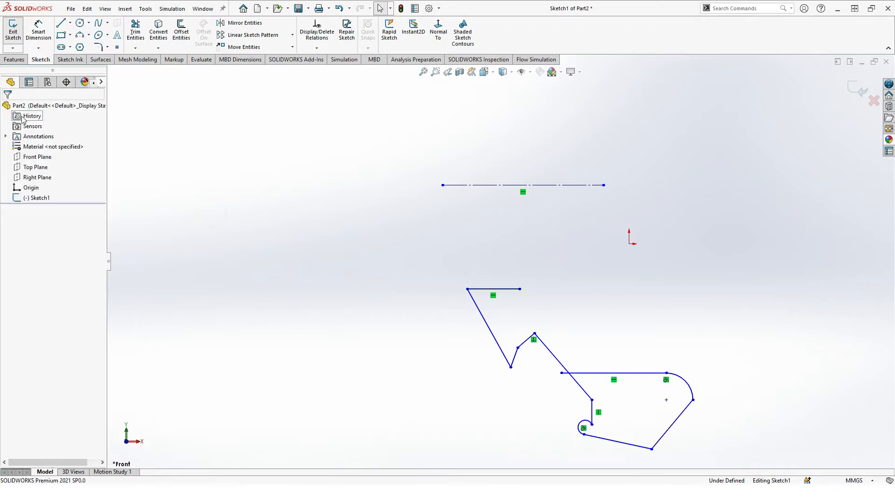
Stretch the chain's open-ended horizontal line by its free endpoint to about 70 mm, shifting it upward.
scroll(511, 302, "down", 2)
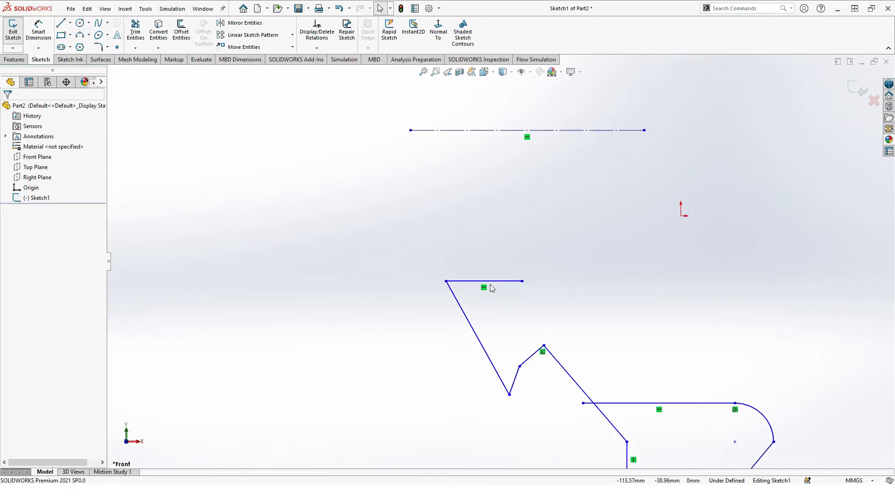
left_click(522, 282)
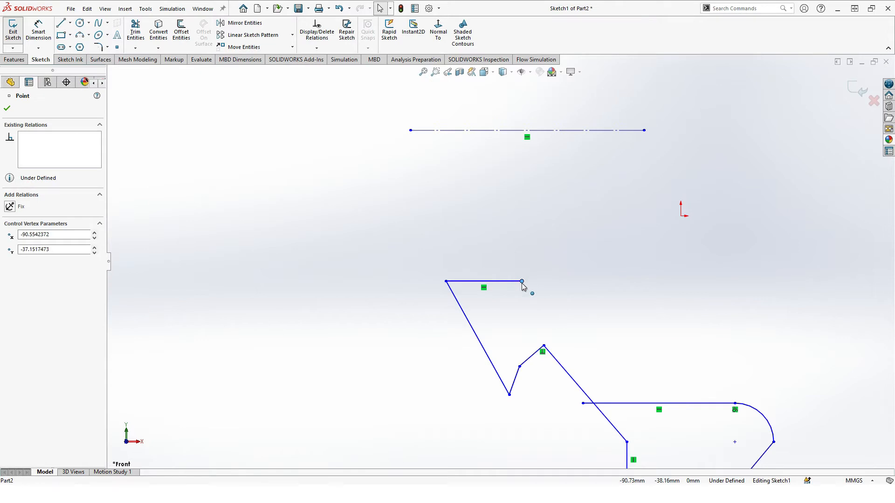
left_click_drag(527, 271, 544, 238)
left_click(545, 265)
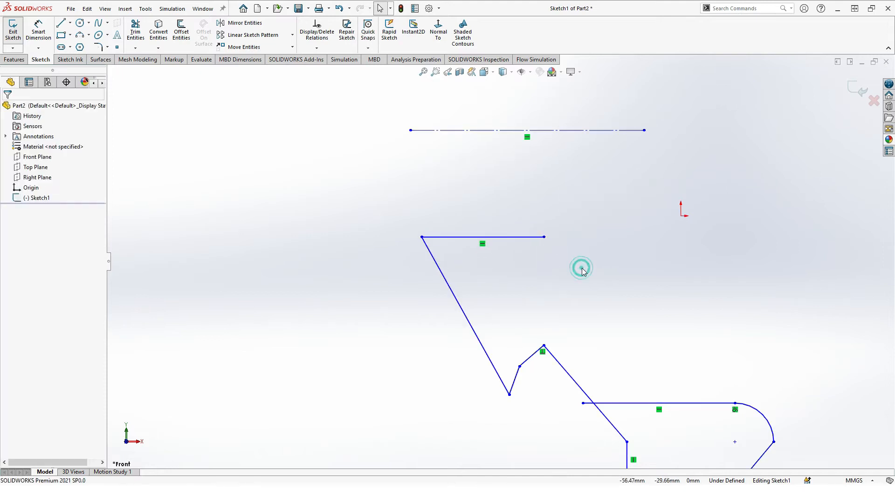
Add a Fix relation to the chain's open-ended horizontal line.
left_click(503, 238)
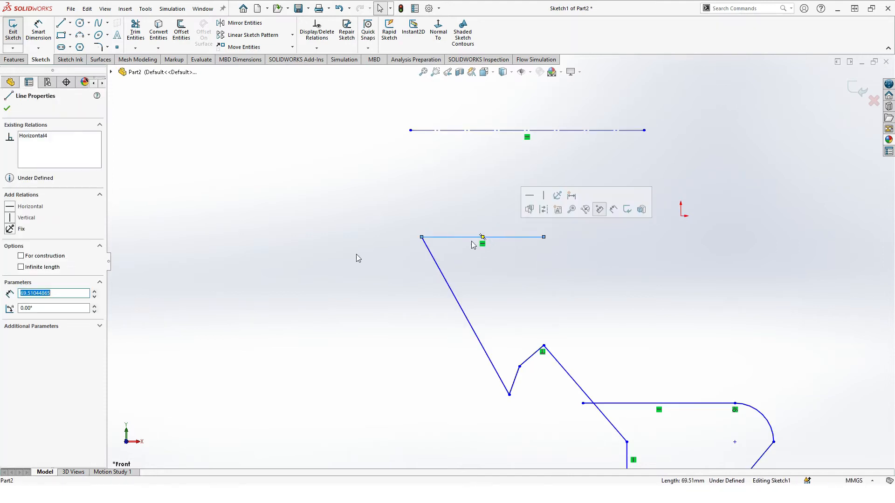
left_click(10, 228)
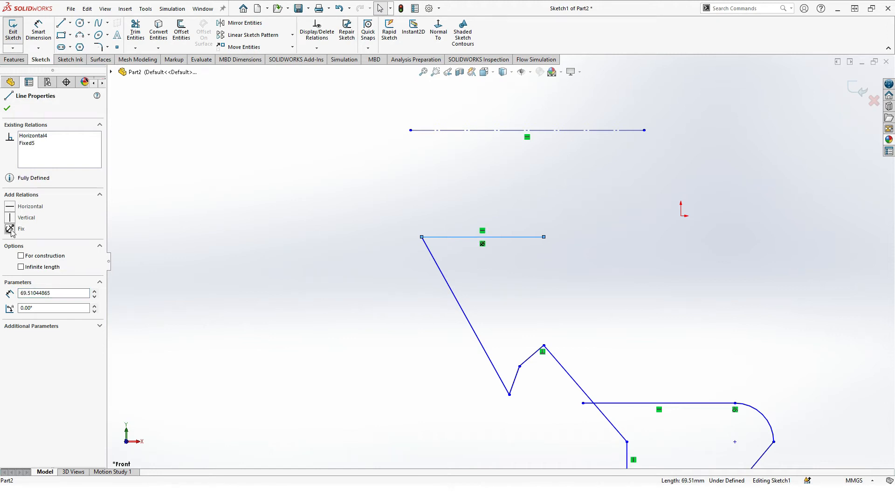
left_click(7, 110)
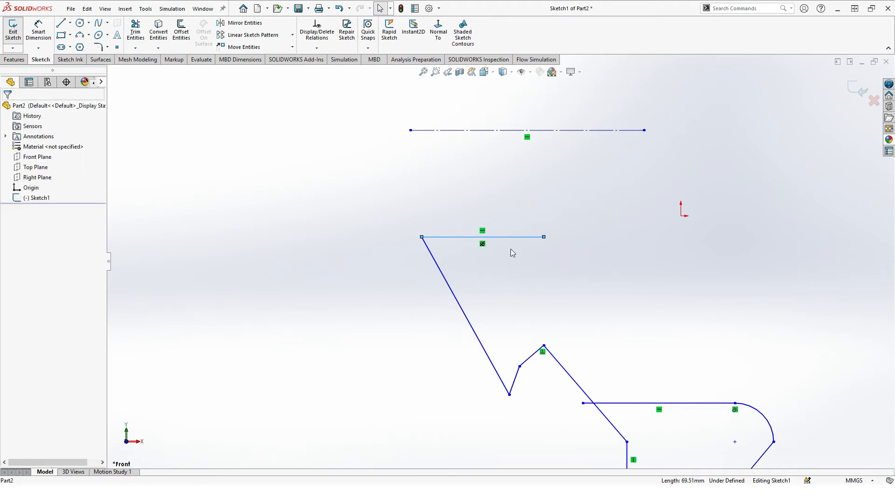
Try moving the fixed line's free endpoint in several directions to test how the Fix relation constrains it.
left_click_drag(544, 237, 523, 288)
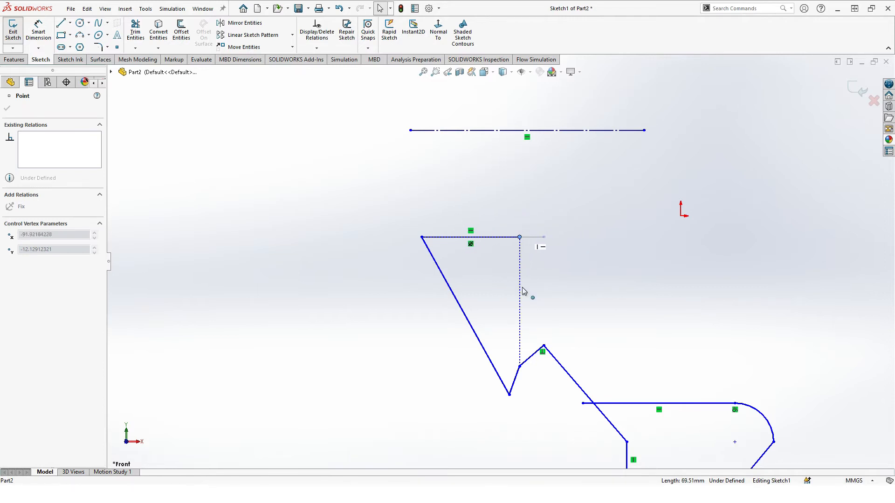
left_click_drag(532, 175, 594, 237)
left_click_drag(594, 181, 600, 278)
left_click_drag(604, 238, 580, 203)
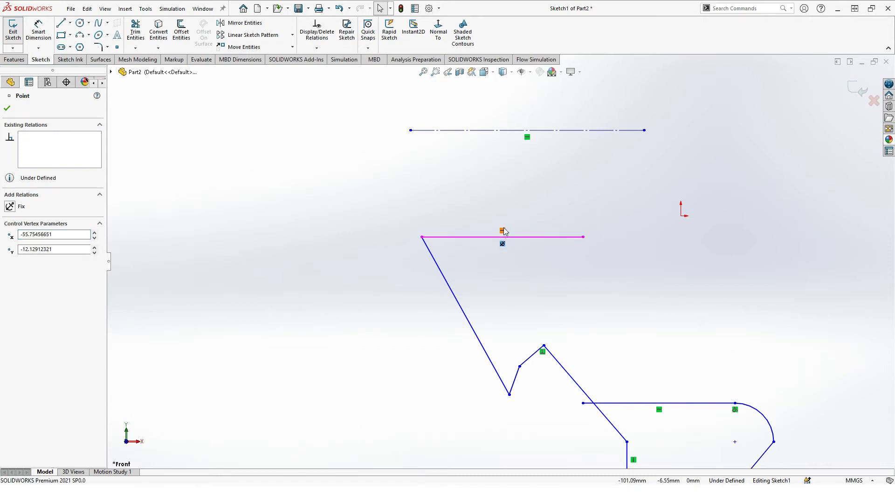
Delete the Horizontal and Fix relations from the open-ended line and extend its free end to a length of about 98 mm.
left_click(502, 243)
key("Delete")
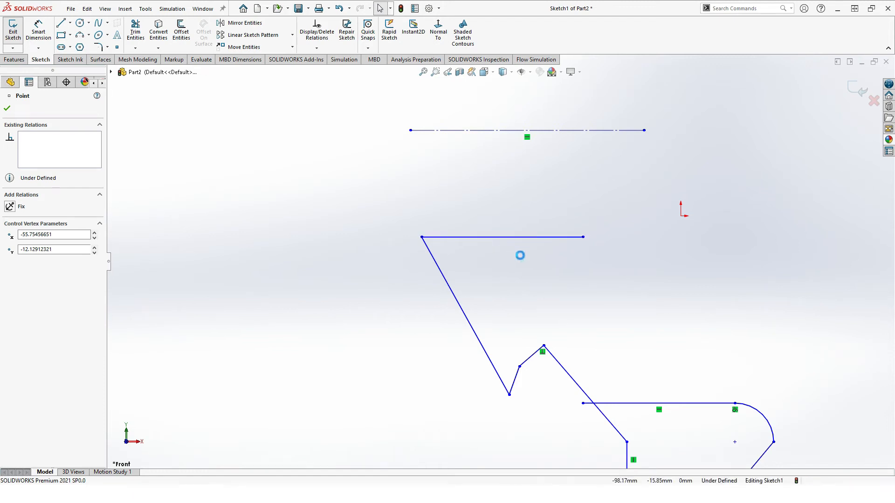
mouse_move(583, 238)
left_mouse_down()
mouse_move(571, 179)
mouse_move(560, 285)
mouse_move(560, 180)
mouse_move(601, 192)
mouse_move(608, 251)
mouse_move(594, 237)
left_mouse_up()
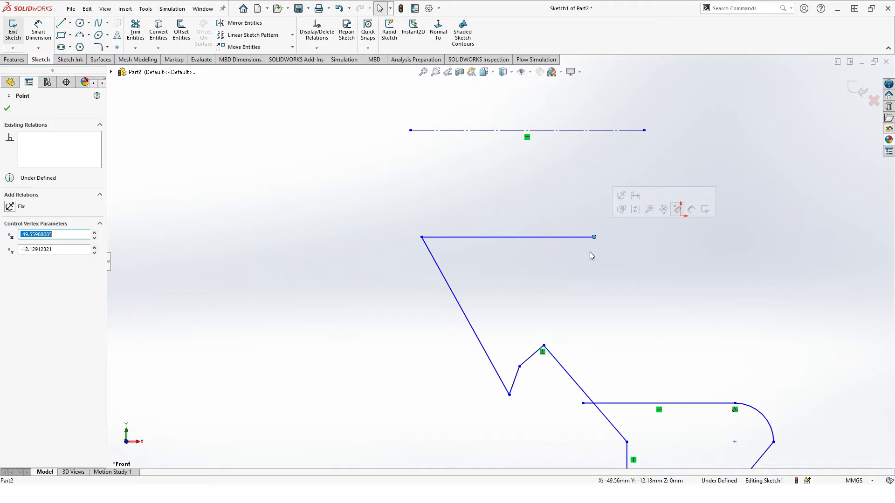
left_click(589, 251)
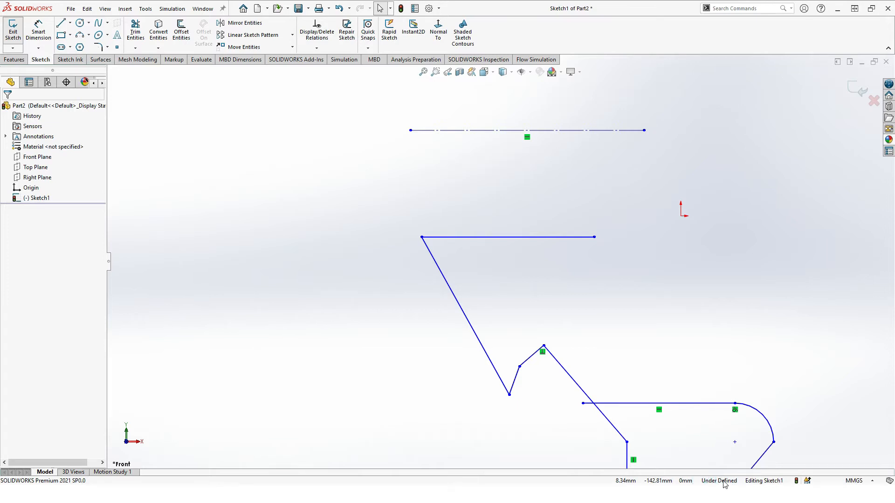
Add a Horizontal relation to the chain's open-ended line again.
left_click(549, 239)
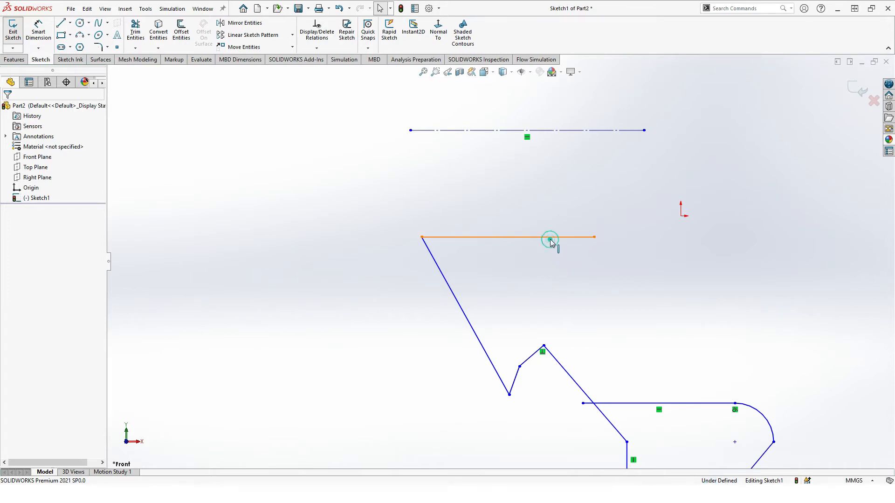
left_click(10, 210)
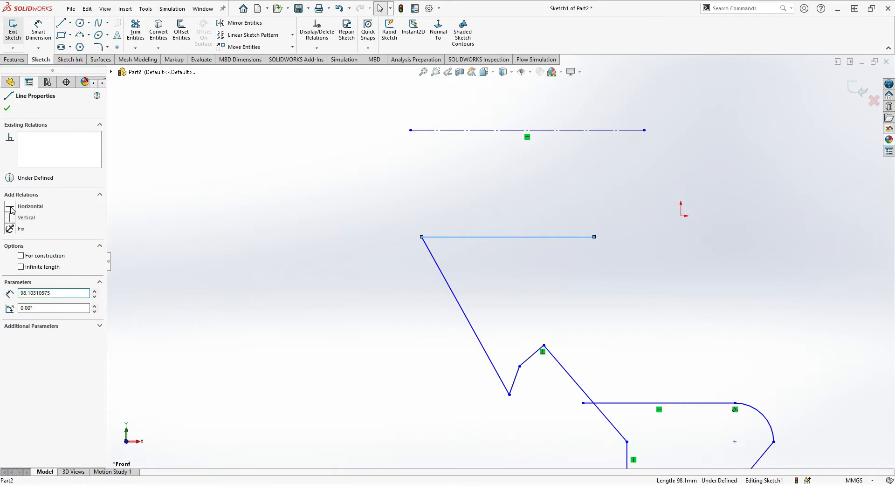
left_click(7, 110)
left_click(539, 236)
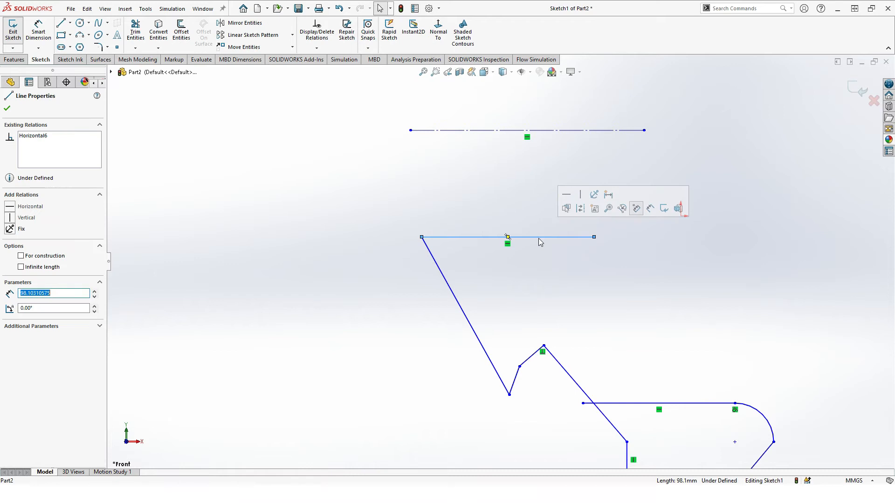
left_click(370, 195)
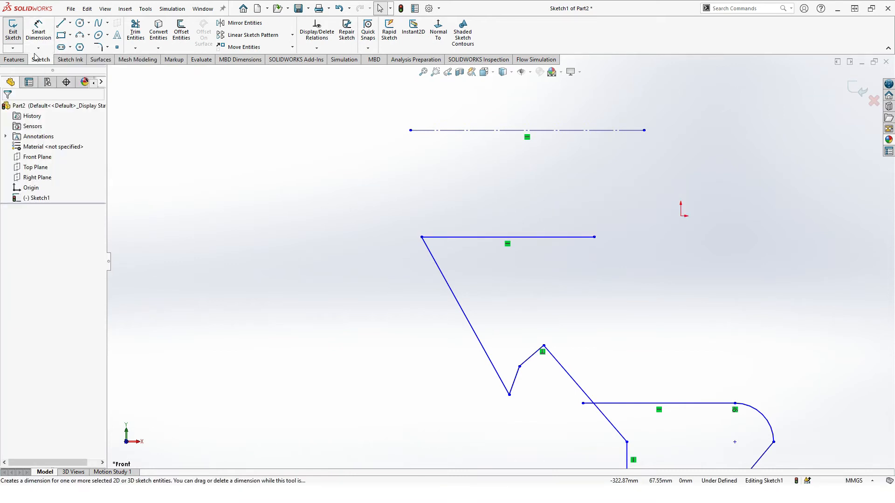
left_click(36, 33)
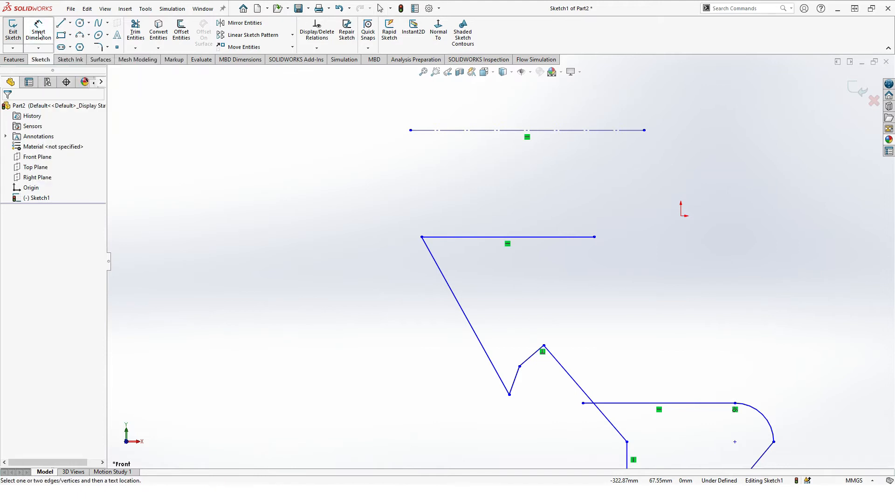
left_click(42, 33)
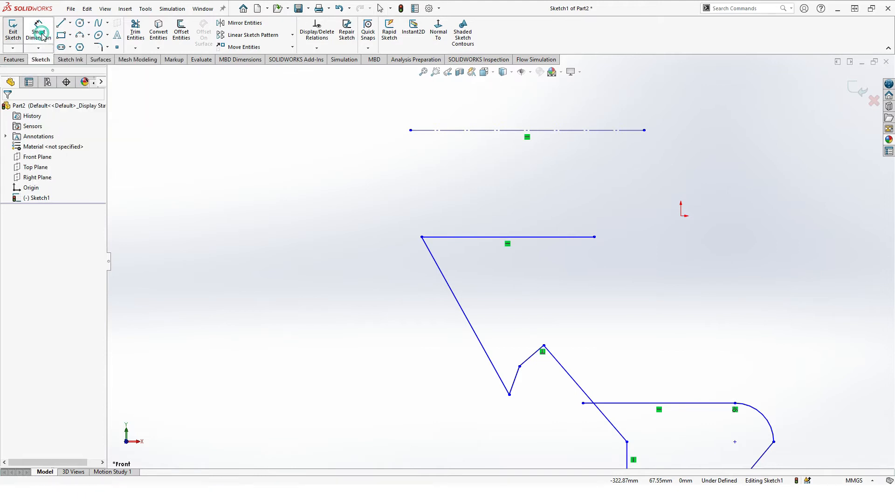
left_click(462, 237)
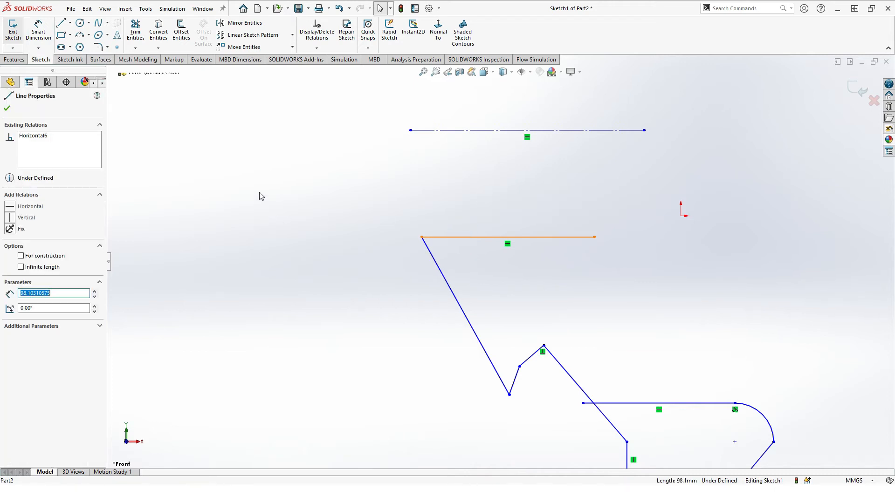
left_click(7, 108)
left_click(490, 263)
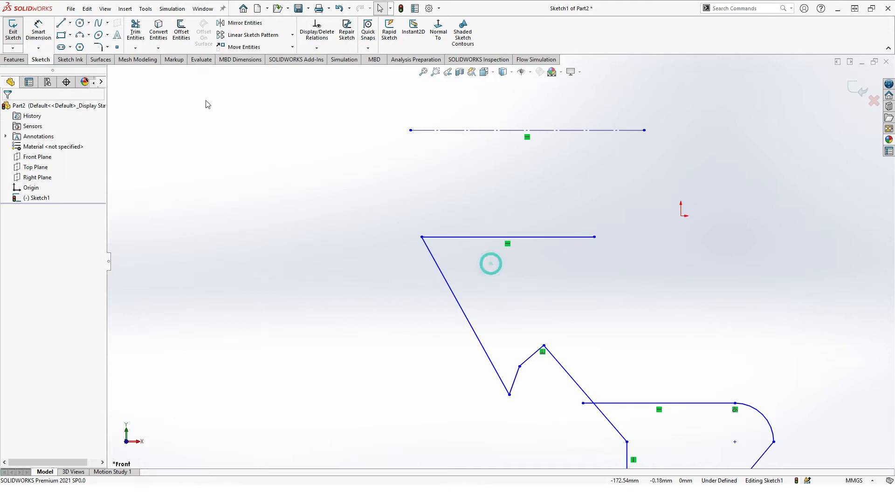
Dimension the length of the open-ended horizontal line with Smart Dimension, placing it above the line, and set it to 100 mm.
left_click(42, 31)
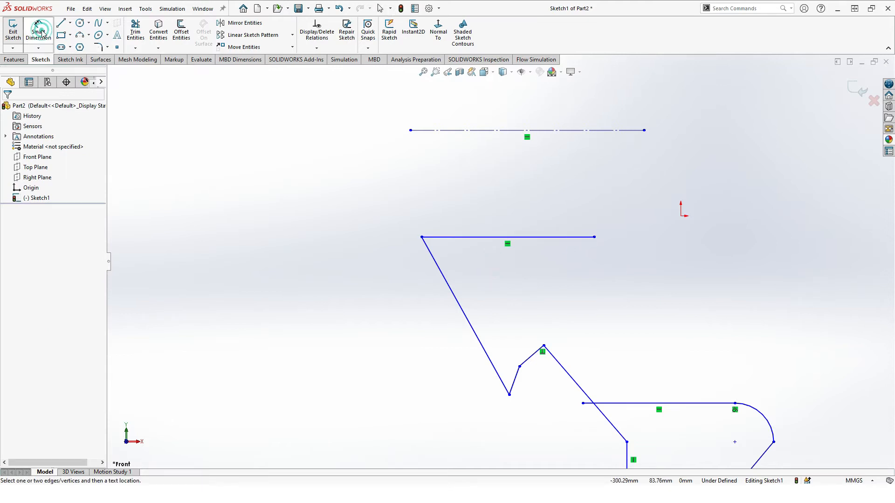
left_click(564, 238)
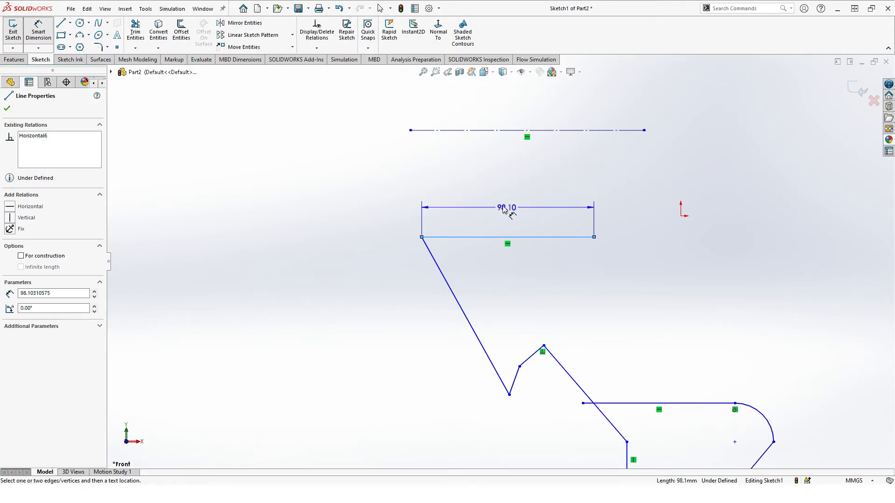
left_click(509, 195)
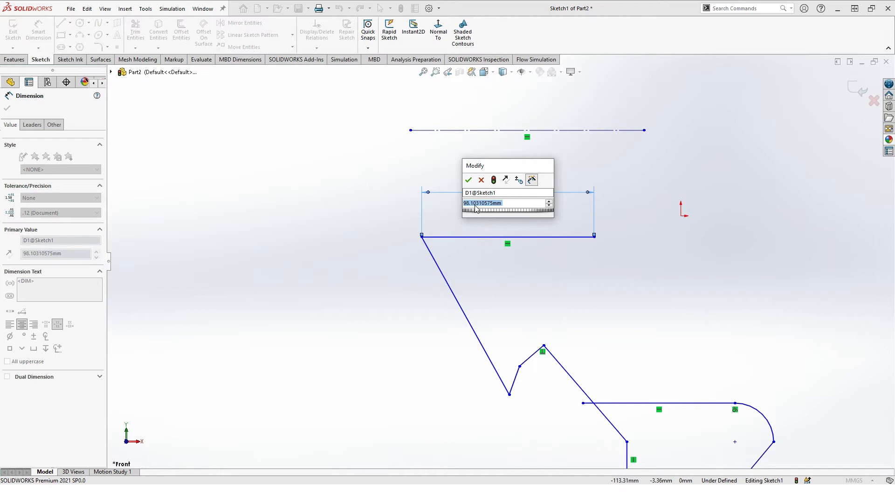
type("100")
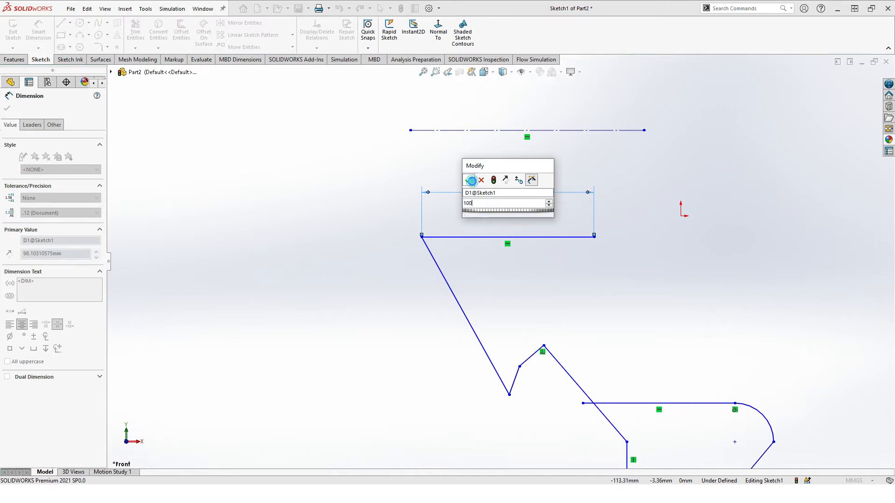
left_click(469, 181)
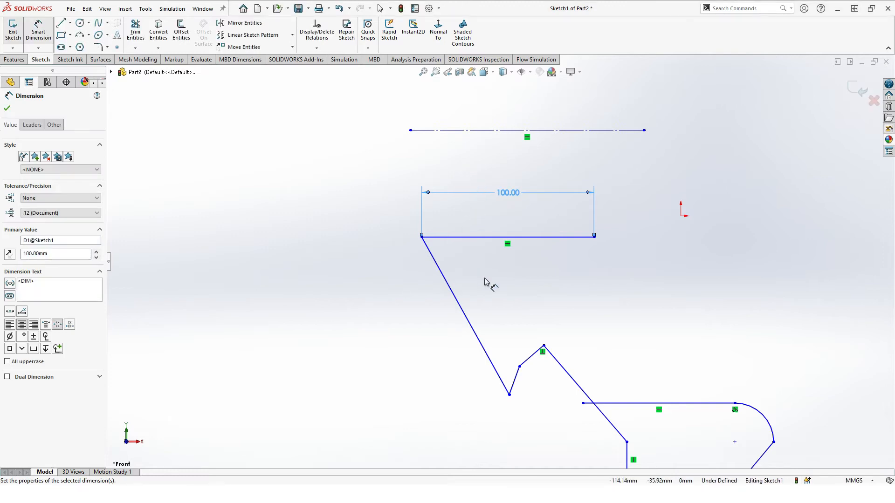
left_click(515, 278)
left_click(563, 237)
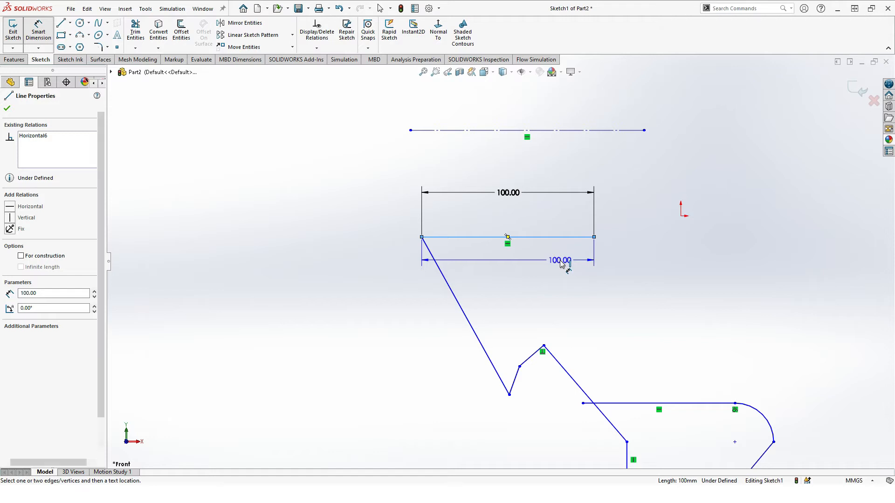
key("Escape")
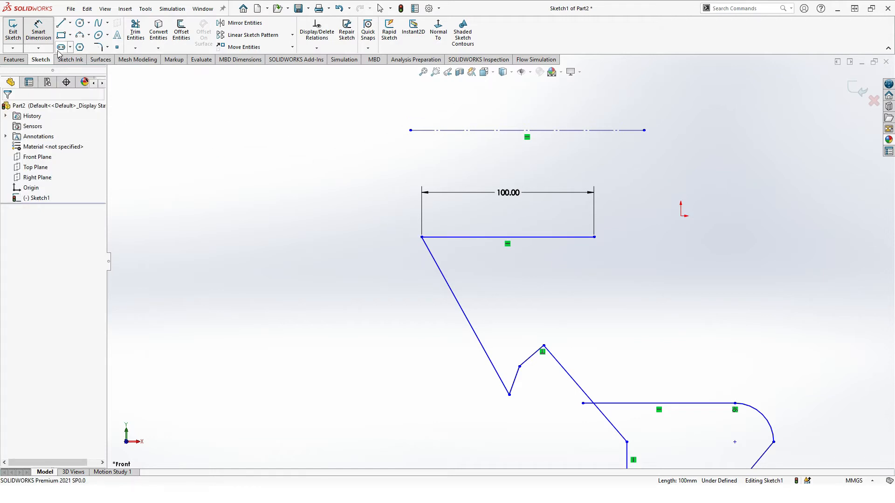
left_click(39, 31)
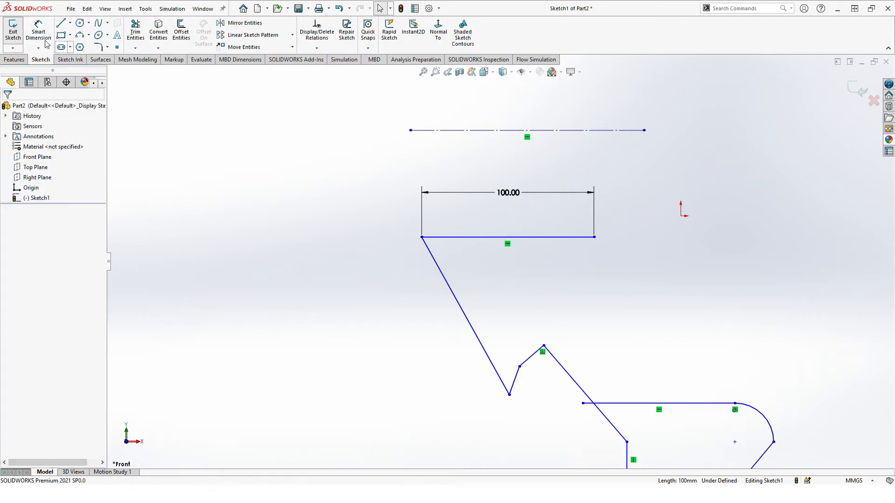
Shift the dimensioned horizontal line slightly by its body and free endpoint, and change its length dimension to 200 mm.
mouse_move(527, 238)
left_mouse_down()
mouse_move(533, 257)
mouse_move(607, 259)
mouse_move(515, 219)
mouse_move(340, 177)
mouse_move(456, 286)
mouse_move(399, 169)
mouse_move(471, 233)
mouse_move(450, 242)
mouse_move(513, 245)
left_mouse_up()
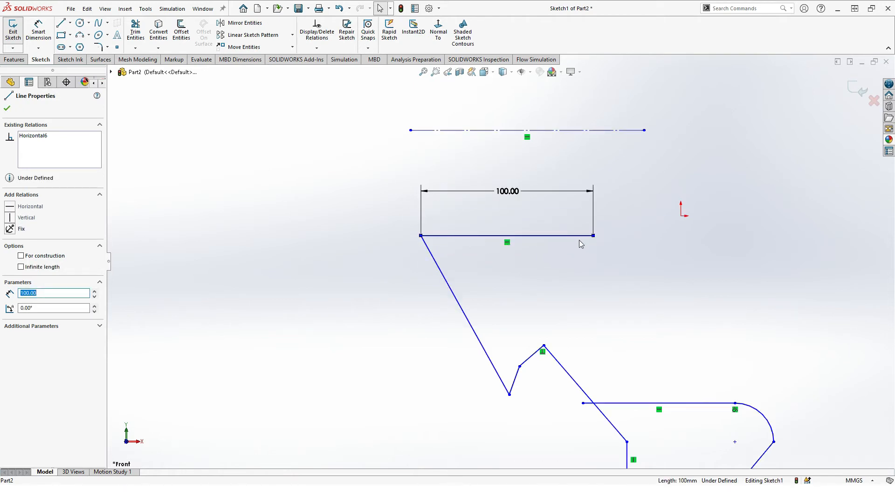
mouse_move(593, 235)
left_mouse_down()
mouse_move(456, 197)
mouse_move(502, 225)
mouse_move(313, 226)
mouse_move(595, 249)
mouse_move(593, 236)
left_mouse_up()
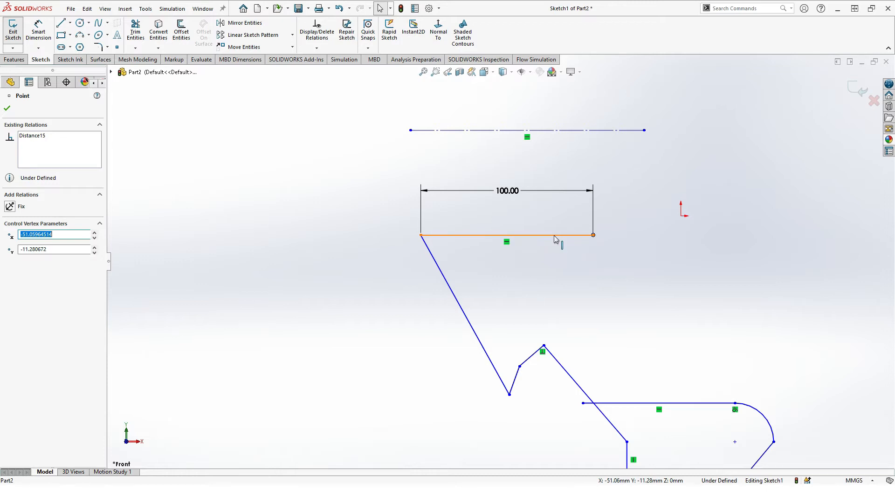
left_click(509, 195)
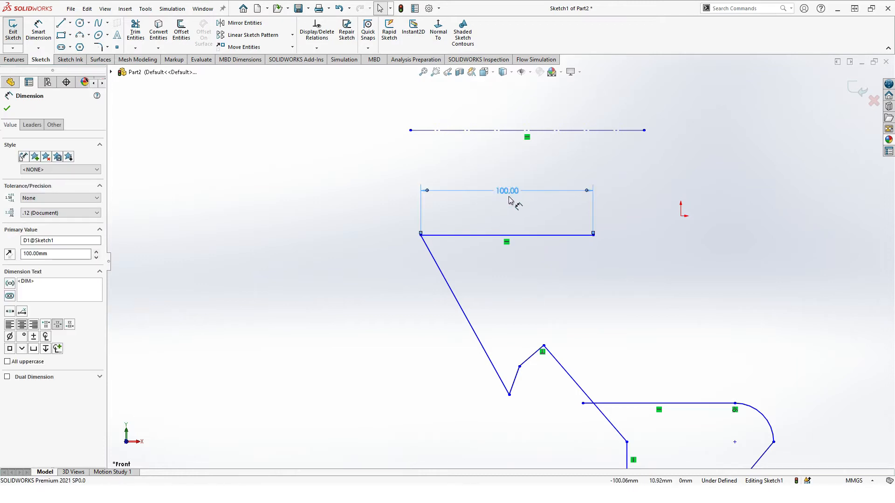
double_click(507, 192)
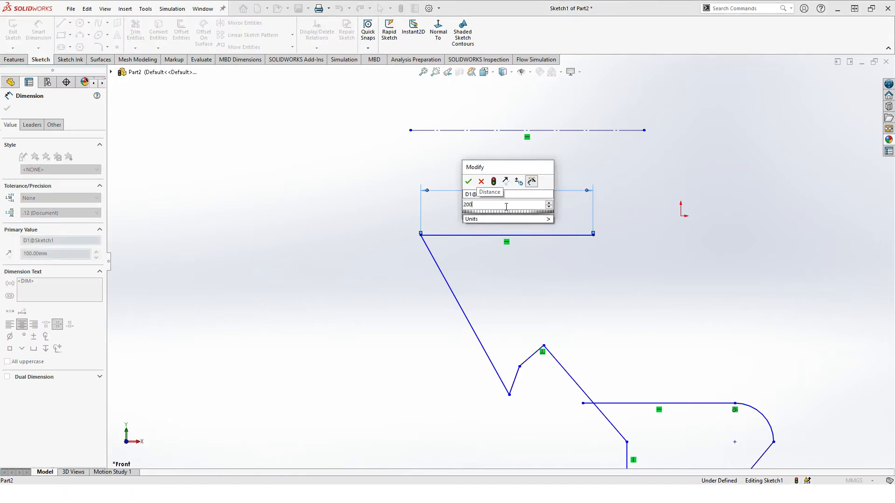
key("Return")
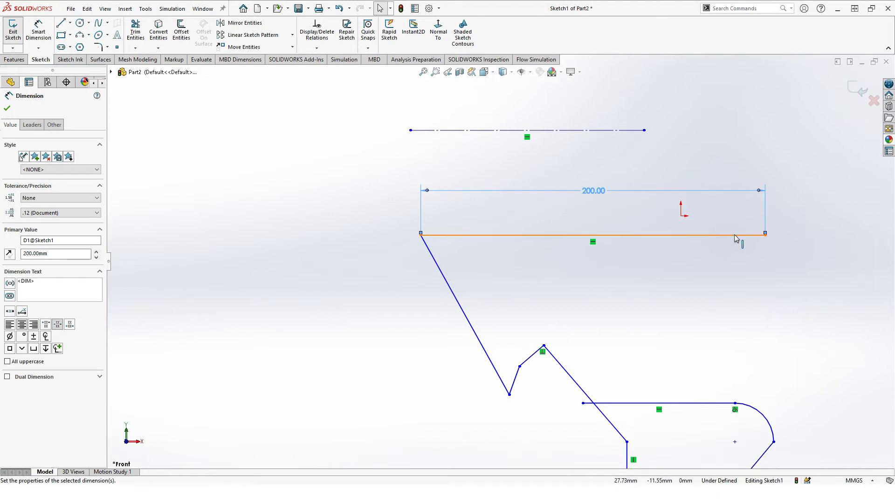
left_click(609, 263)
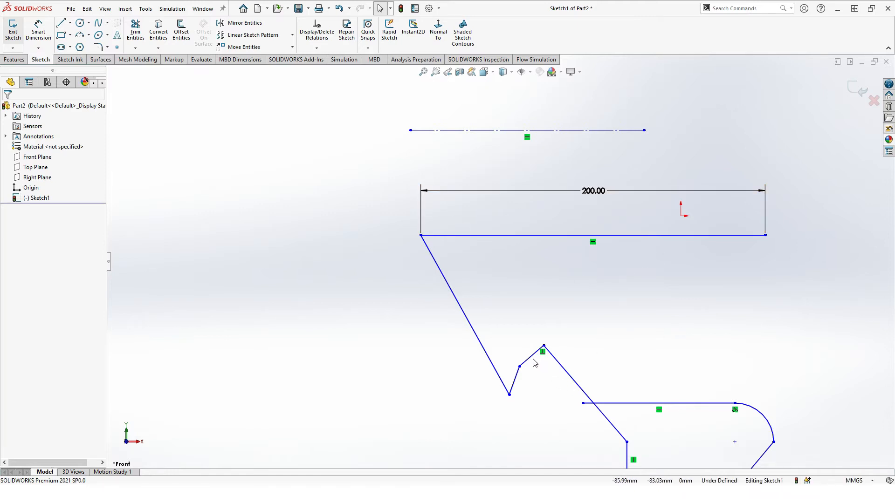
Move the slanted line joined to the 200 mm line's left end, leaving it about 97 mm long.
mouse_move(476, 336)
left_mouse_down()
mouse_move(424, 347)
mouse_move(455, 316)
mouse_move(575, 312)
mouse_move(359, 335)
mouse_move(549, 326)
mouse_move(398, 344)
mouse_move(500, 312)
left_mouse_up()
mouse_move(437, 315)
left_mouse_down()
mouse_move(483, 303)
mouse_move(261, 314)
mouse_move(523, 304)
mouse_move(341, 294)
mouse_move(467, 294)
left_mouse_up()
left_click(263, 250)
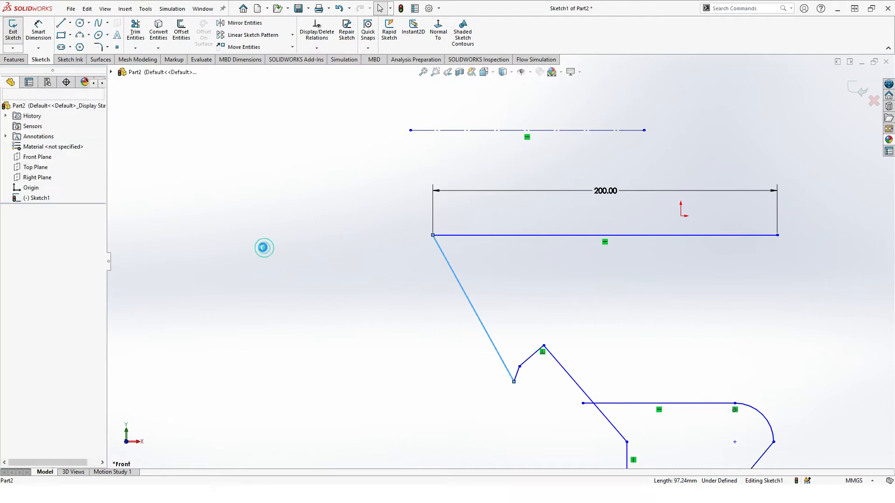
Adjust the slanted line's parameters to a length of about 47.24 mm and an angle of about 120°.
left_click(472, 306)
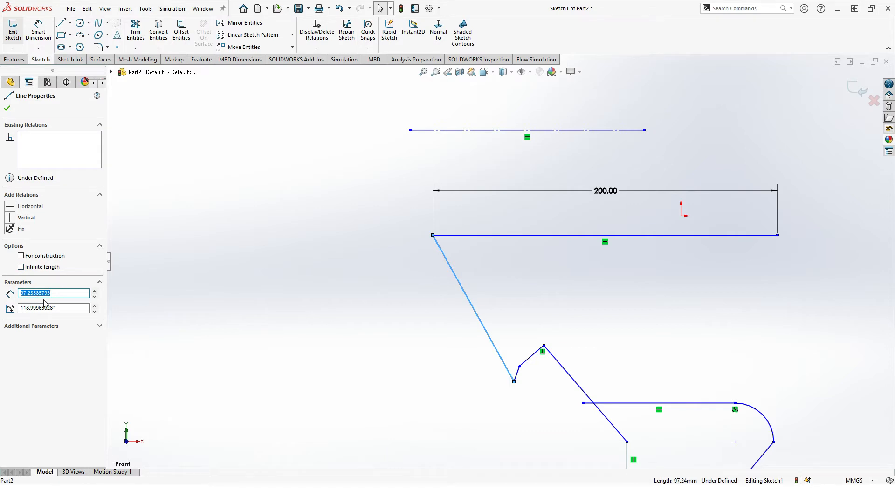
left_click(94, 291)
left_click(94, 296)
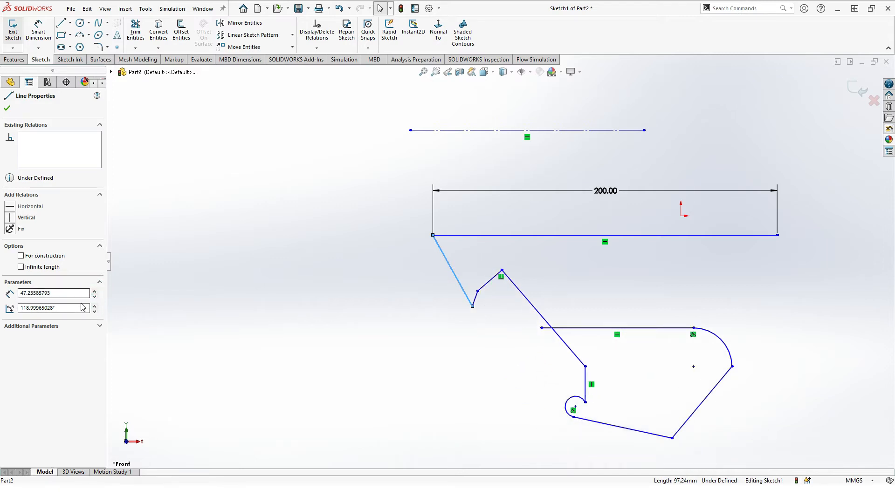
left_click(94, 310)
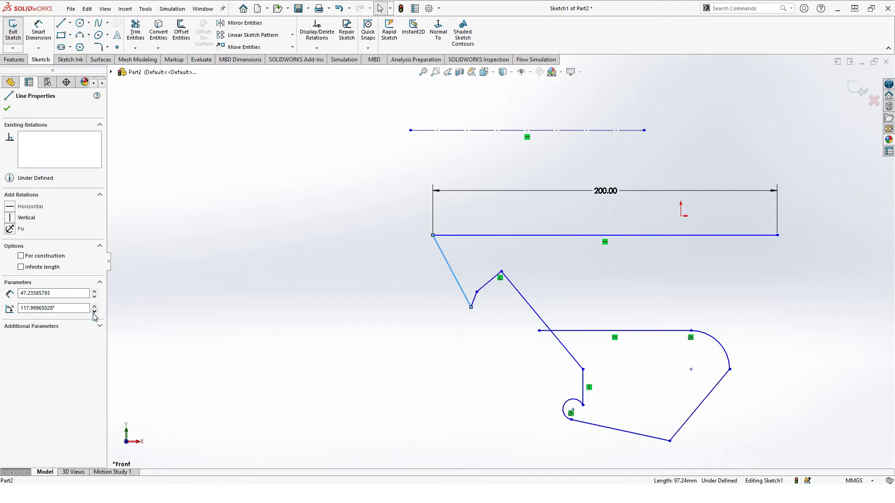
left_click(94, 311)
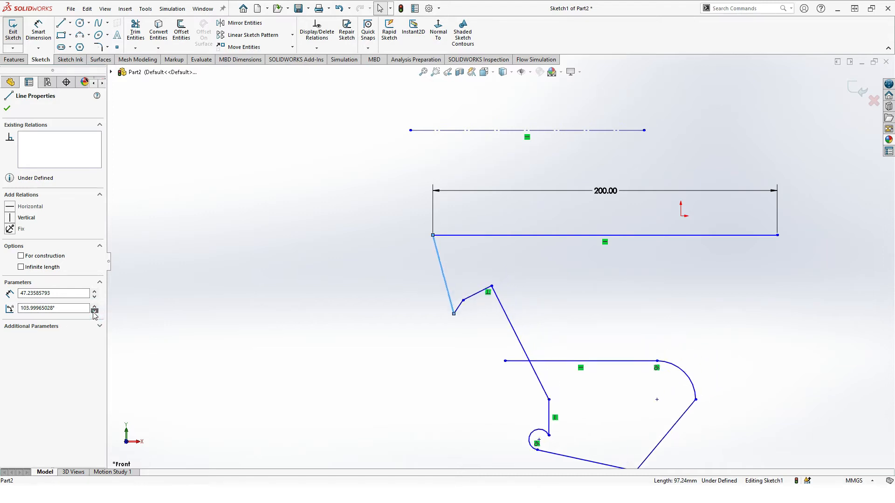
left_click(95, 306)
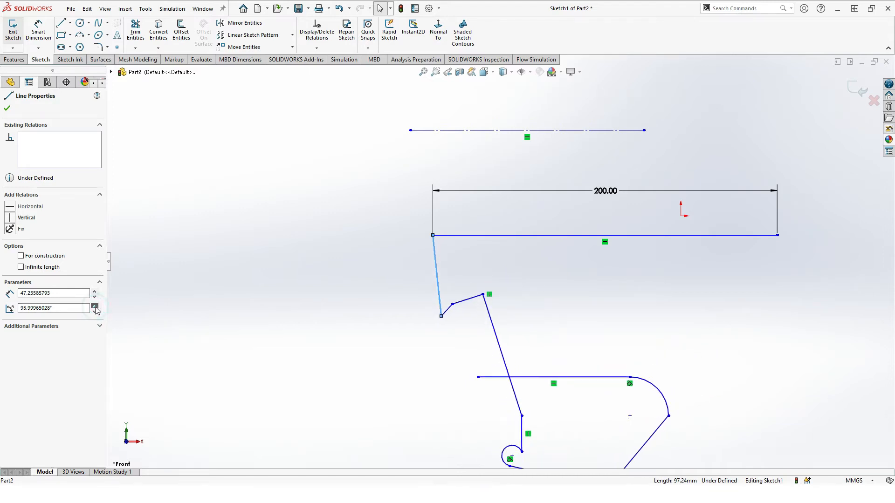
left_click(95, 307)
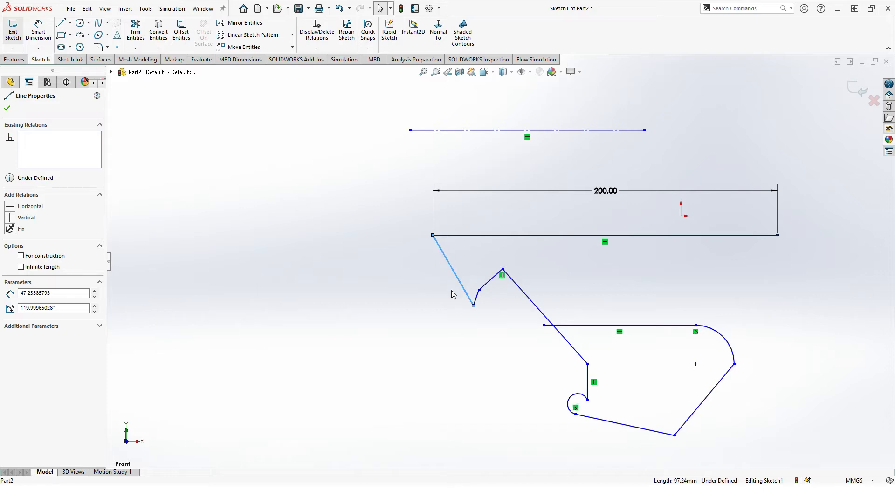
Adjust the slanted line's start coordinates to about X -210.45, Y 17.81 and its end X coordinate to about -74.06.
left_click(99, 327)
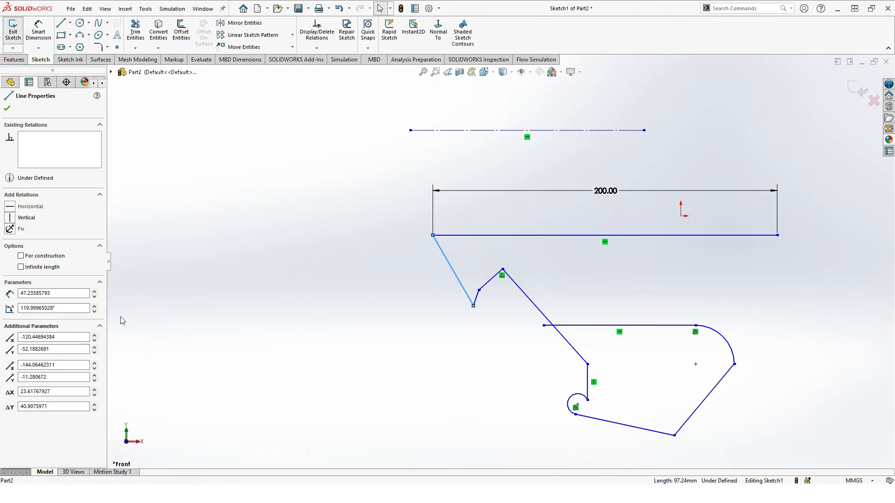
left_click(95, 339)
left_click(93, 335)
left_click(95, 348)
left_click(95, 348)
left_click(95, 347)
left_click(94, 363)
left_click(94, 364)
left_click(94, 363)
left_click(94, 363)
left_click(94, 363)
left_click(94, 363)
left_click(94, 363)
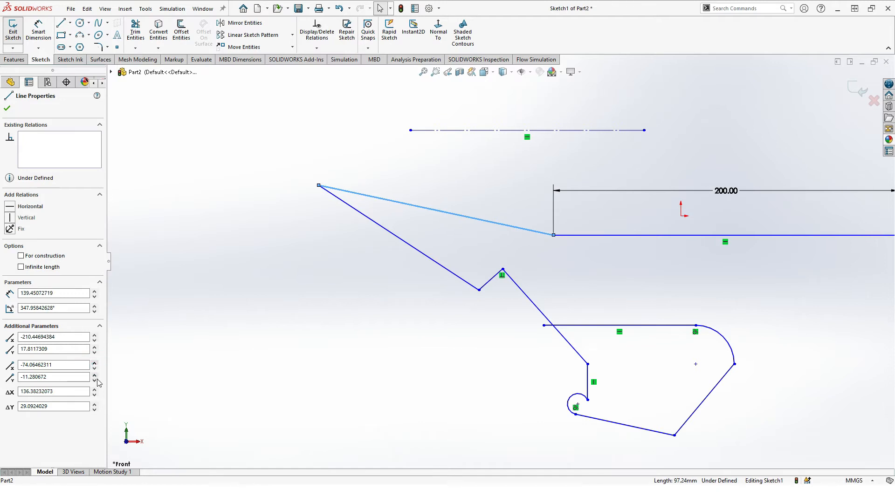
Lower the slanted line's end Y coordinate to about -81.28.
left_click(94, 380)
left_click(94, 379)
left_click(94, 380)
left_click(94, 380)
left_click(95, 380)
left_click(95, 380)
left_click(94, 380)
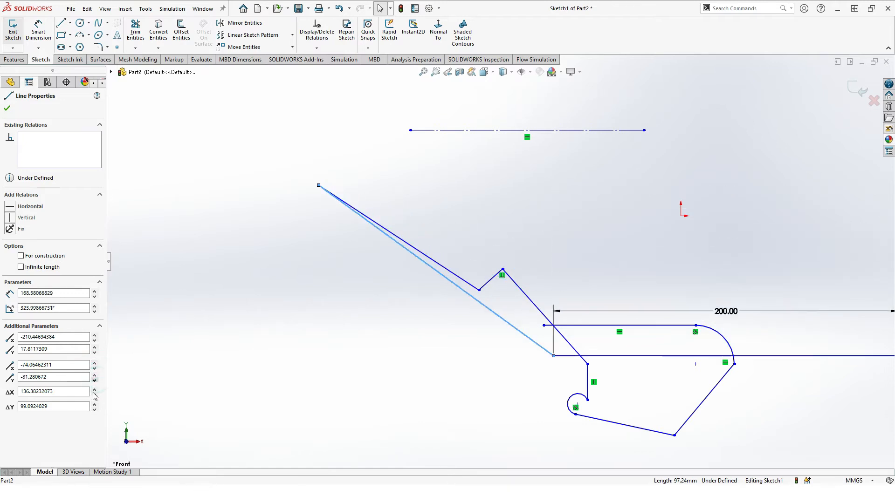
Adjust the slanted line's delta X to about 66.38 and deselect the line.
left_click(94, 391)
left_click(94, 390)
left_click(94, 395)
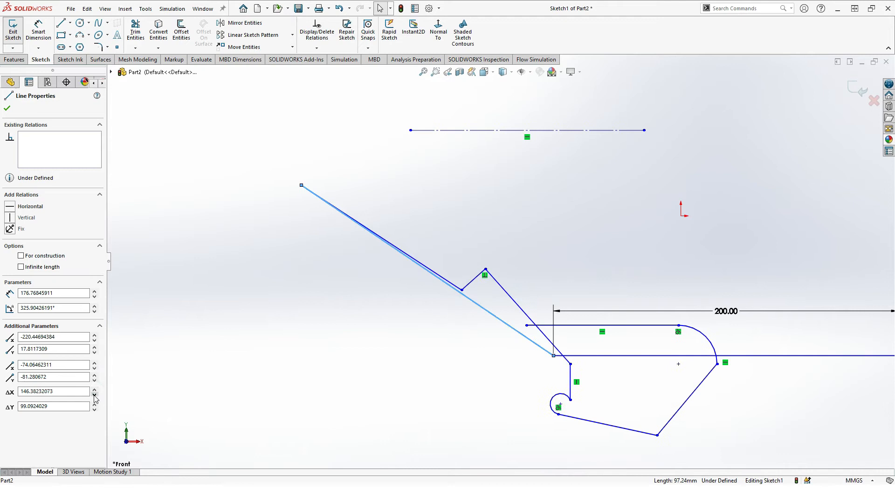
left_click(94, 395)
left_click(94, 395)
left_click(94, 396)
left_click(94, 395)
left_click(95, 395)
left_click(94, 395)
left_click(94, 395)
left_click(94, 395)
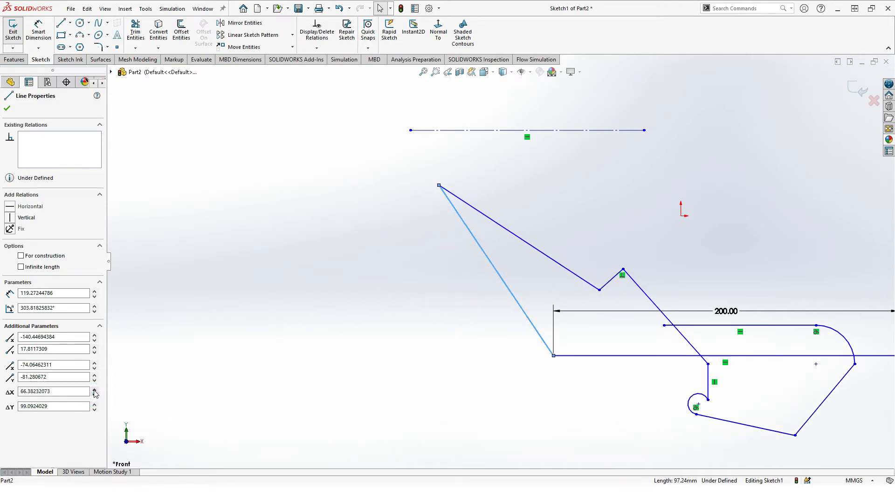
left_click(692, 202)
left_click_drag(176, 452, 111, 408)
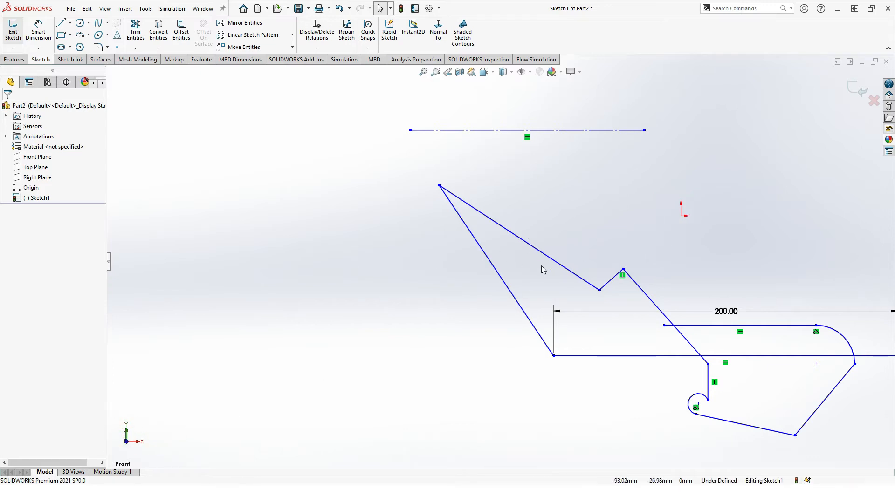
Adjust the delta Y of the adjoining upper slanted line, raising it to about 80.99 and reducing it again.
left_click(562, 266)
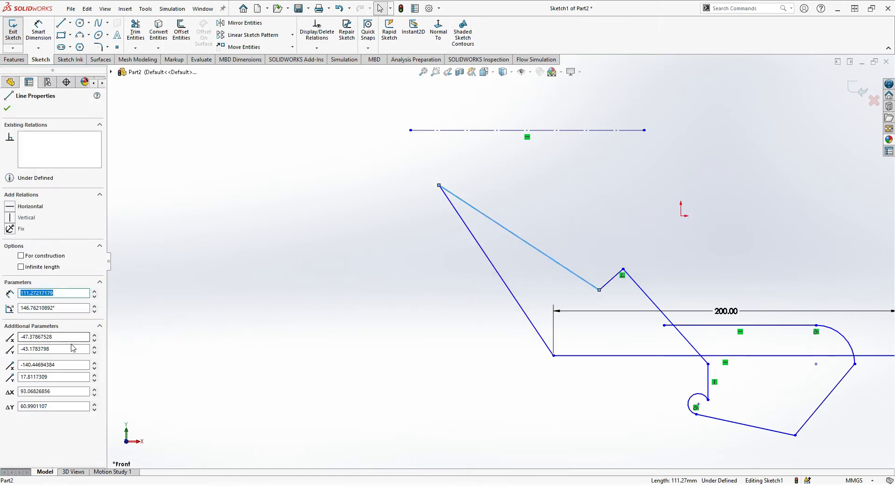
left_click(94, 405)
left_click(94, 405)
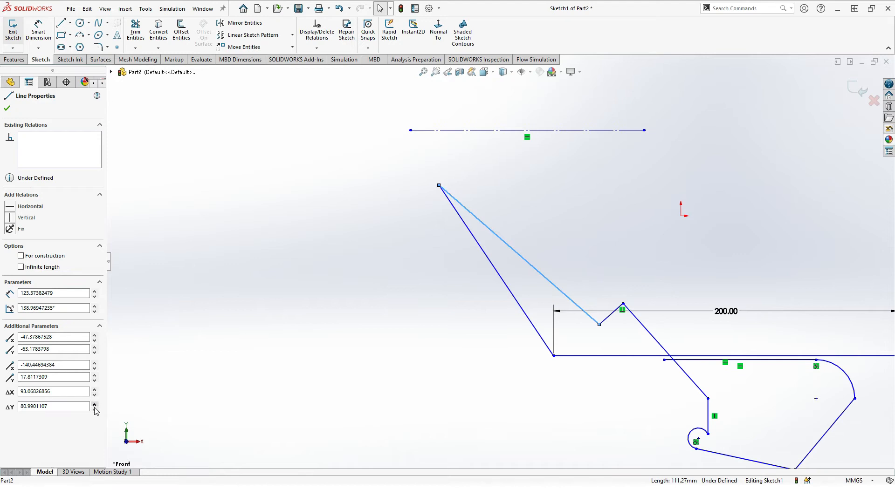
double_click(95, 409)
double_click(95, 409)
left_click(303, 322)
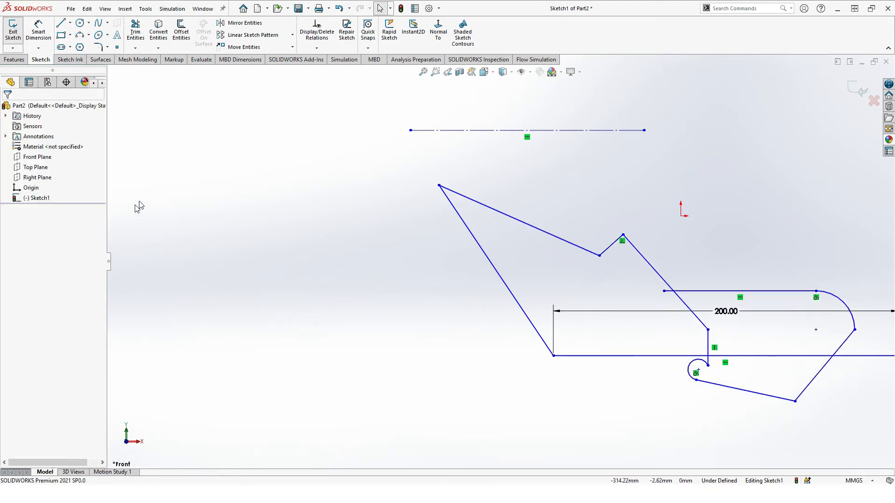
Delete every entity in the sketch, including the construction line, the line and arc chain and the 200 mm dimension.
scroll(624, 266, "up", 3)
scroll(612, 287, "down", 3)
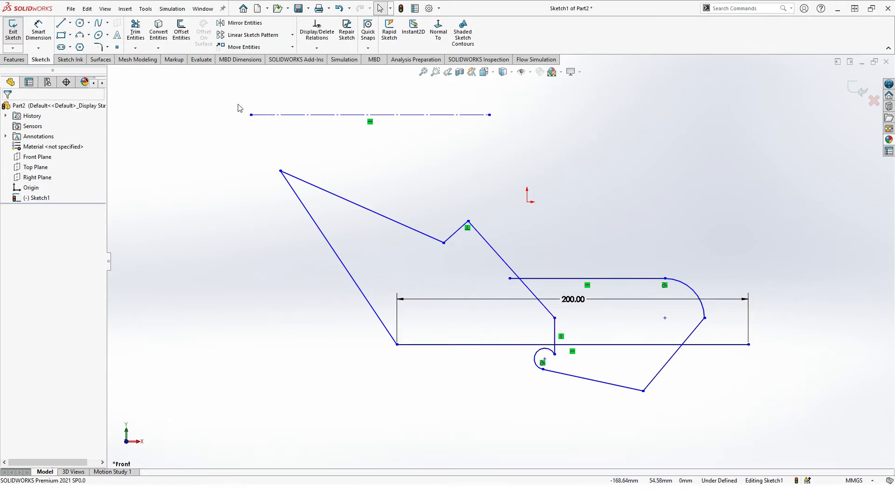
mouse_move(214, 92)
left_mouse_down()
mouse_move(371, 143)
mouse_move(212, 96)
left_mouse_up()
mouse_move(212, 94)
left_mouse_down()
mouse_move(267, 124)
mouse_move(617, 200)
mouse_move(782, 316)
mouse_move(819, 428)
mouse_move(739, 426)
mouse_move(838, 427)
left_mouse_up()
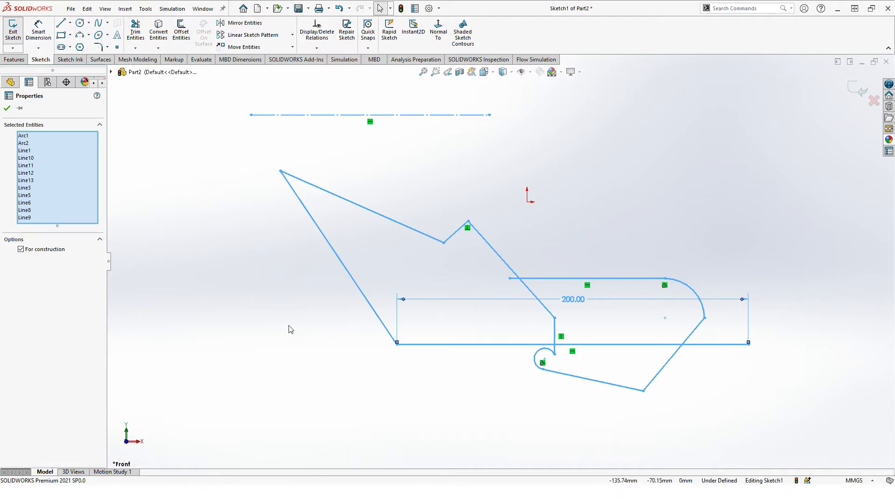
key("Delete")
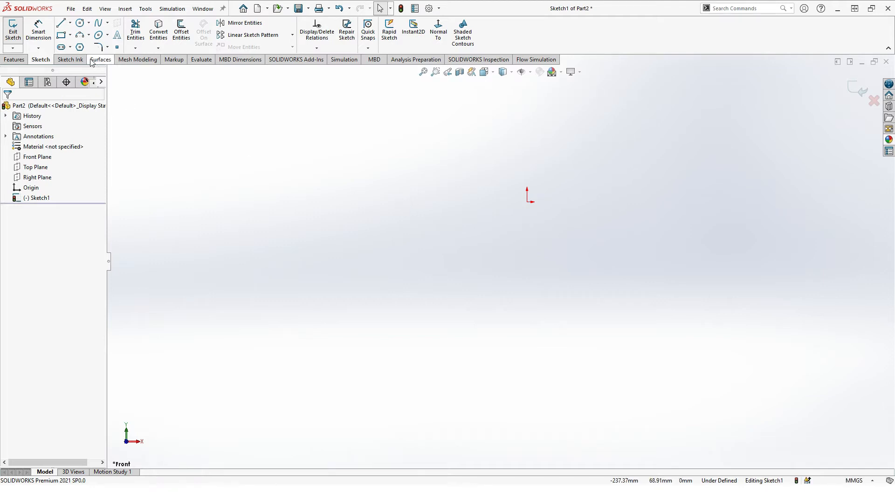
Sketch a single vertical line about 46.7 mm long to the left of the origin.
left_click(70, 23)
left_click(73, 34)
left_click(292, 222)
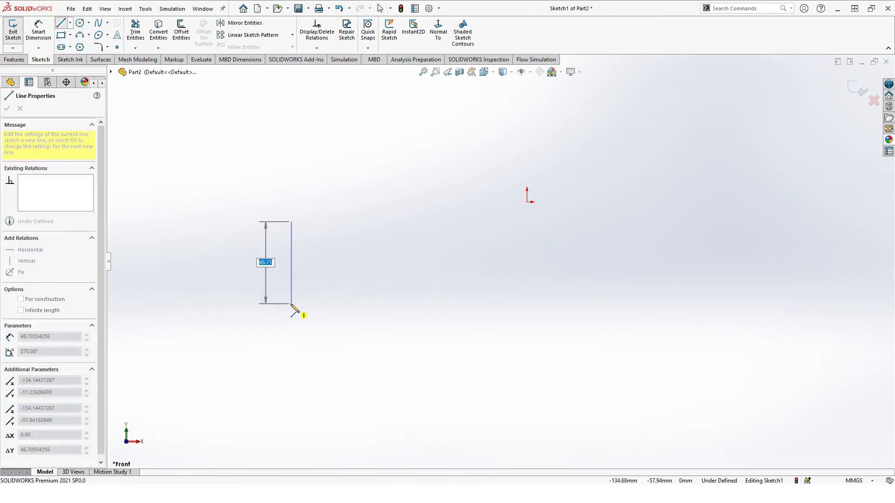
left_click(291, 304)
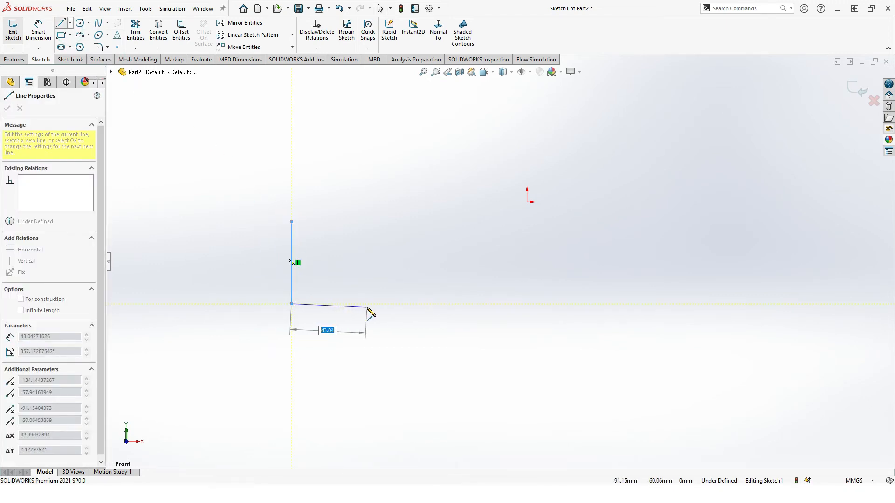
key("Escape")
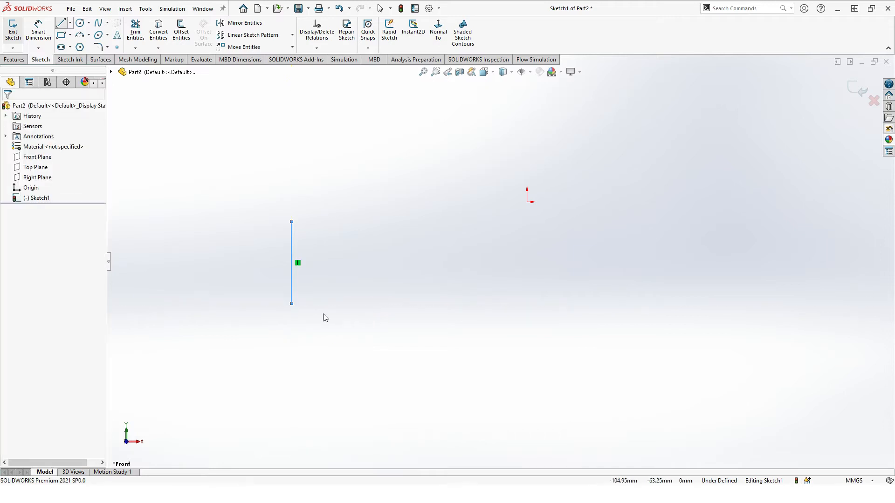
Add a Fix relation to the new vertical line.
left_click(292, 287)
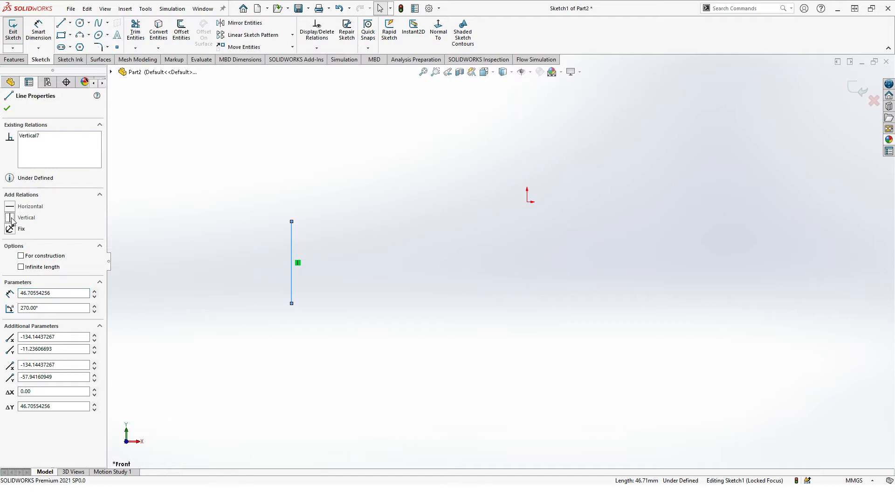
left_click(7, 109)
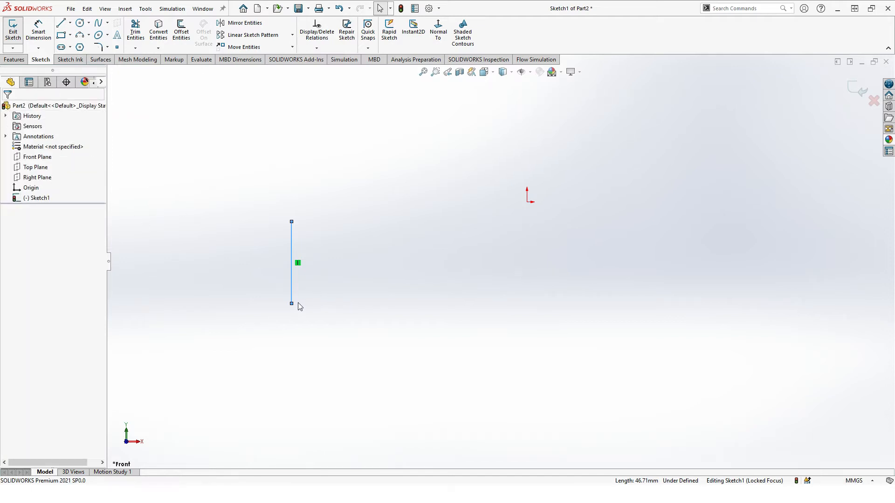
left_click(291, 289)
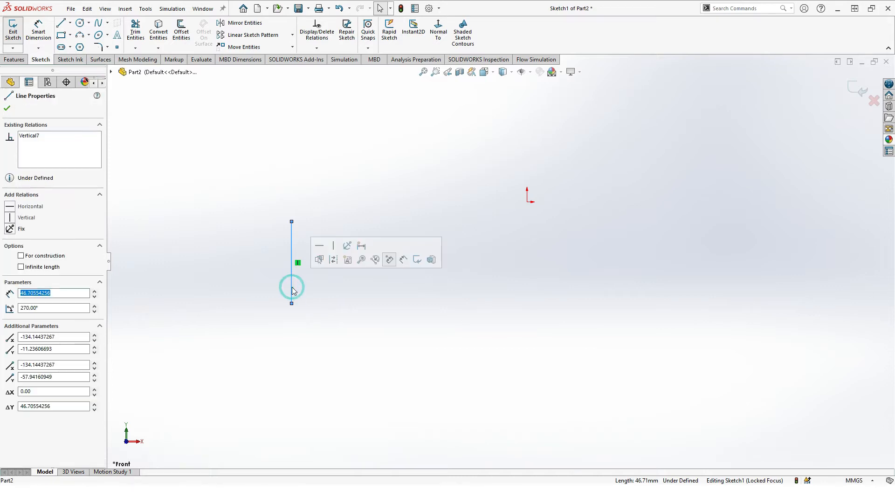
left_click(10, 229)
left_click(7, 108)
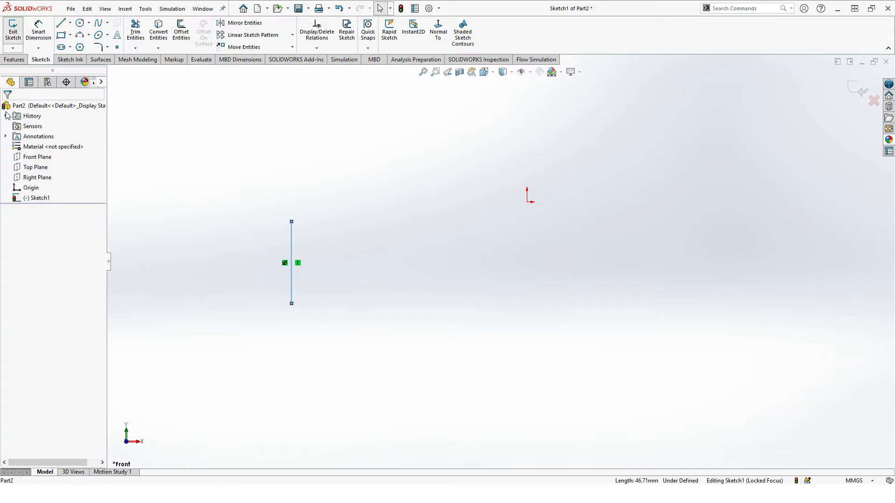
Stretch the fixed vertical line to about 50.7 mm by moving its upper endpoint.
left_click(292, 278)
left_click_drag(292, 222, 326, 258)
mouse_move(325, 228)
left_mouse_down()
mouse_move(332, 207)
mouse_move(331, 215)
left_mouse_up()
left_click(324, 243)
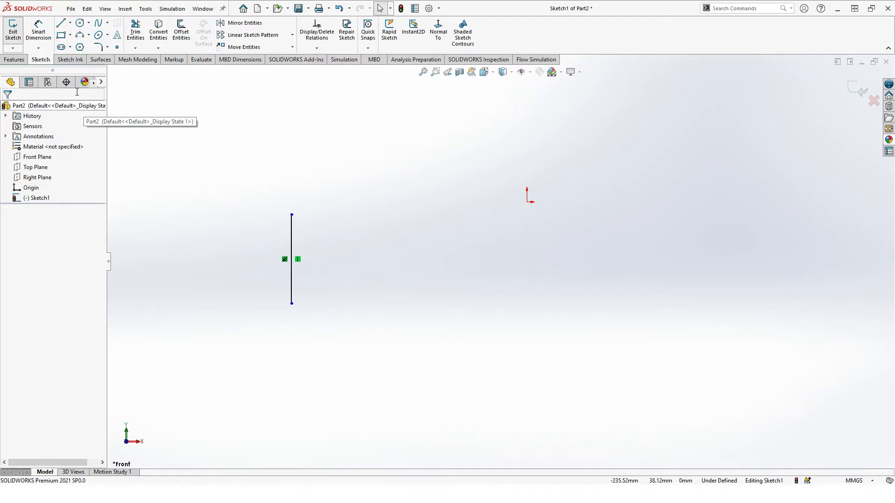
Dimension the vertical line's length with Smart Dimension, placing the value between the line and the origin.
left_click(40, 33)
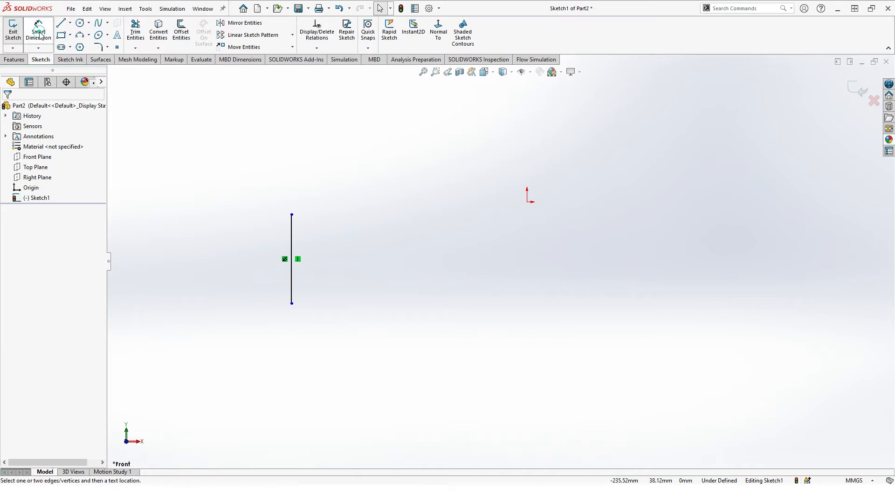
left_click(292, 240)
left_click(340, 254)
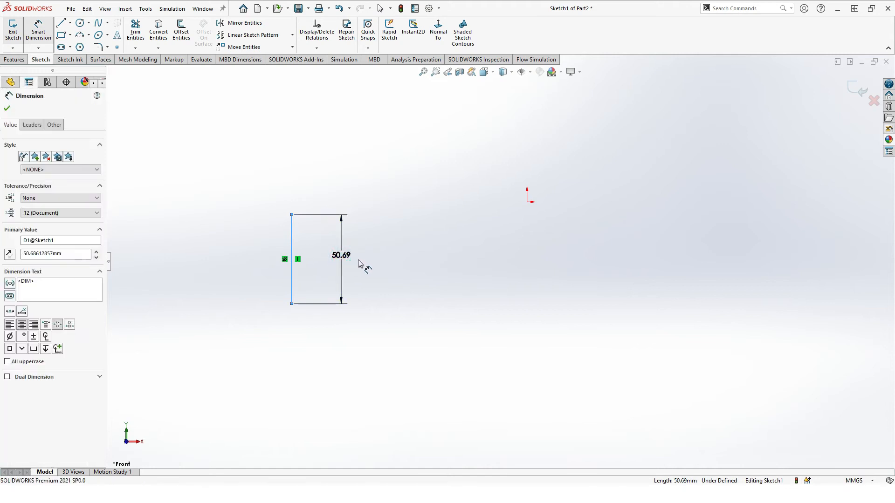
left_click(301, 241)
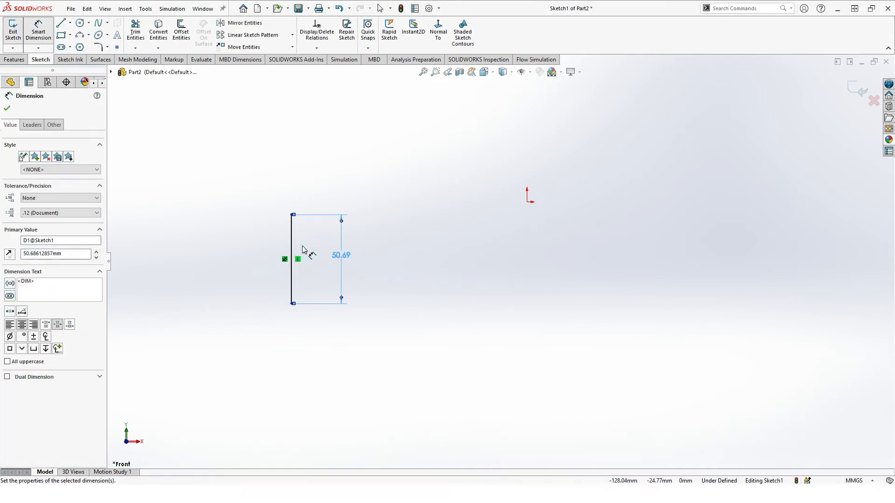
left_click(6, 108)
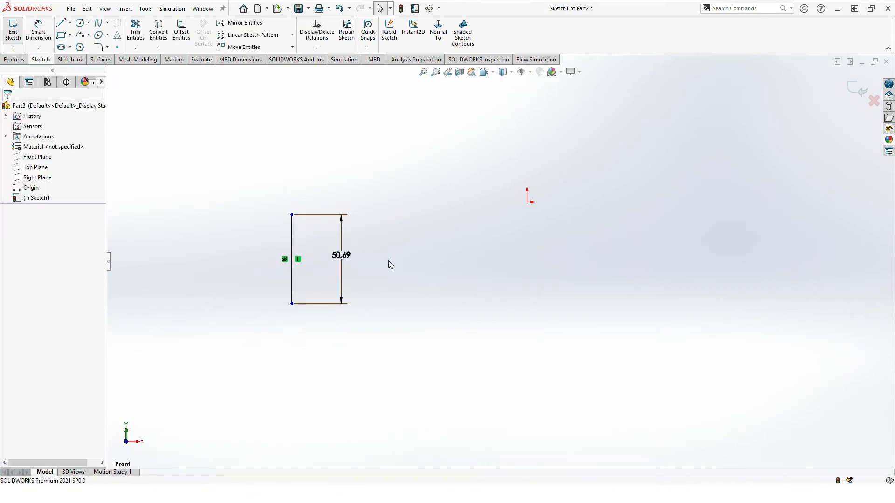
Examine the dimensioned vertical line up close and with the sketch slightly rotated.
scroll(296, 274, "down", 4)
scroll(356, 265, "down", 3)
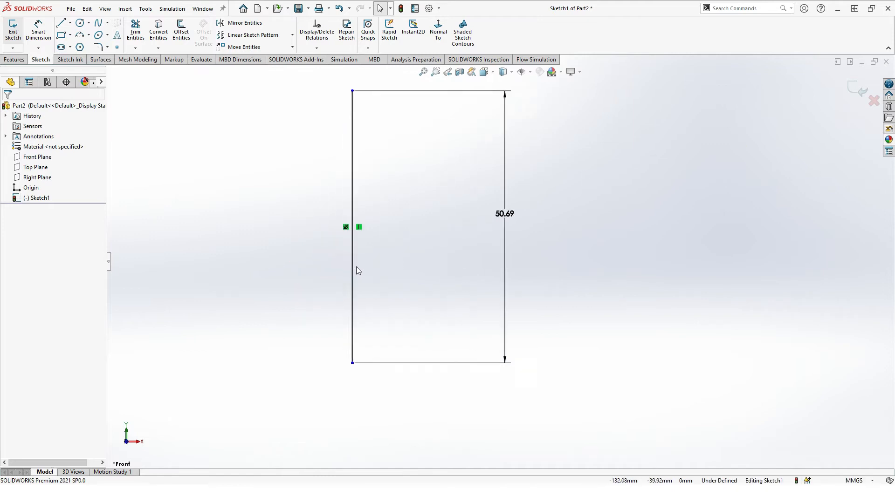
scroll(357, 283, "down", 1)
scroll(405, 293, "up", 5)
scroll(483, 272, "down", 3)
mouse_move(513, 256)
middle_mouse_down()
mouse_move(474, 270)
mouse_move(521, 257)
middle_mouse_up()
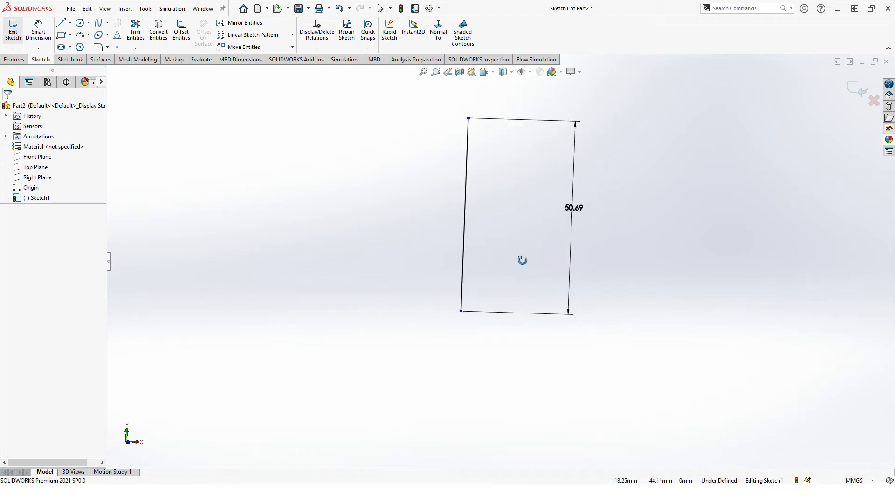
scroll(521, 257, "up", 3)
left_click(422, 72)
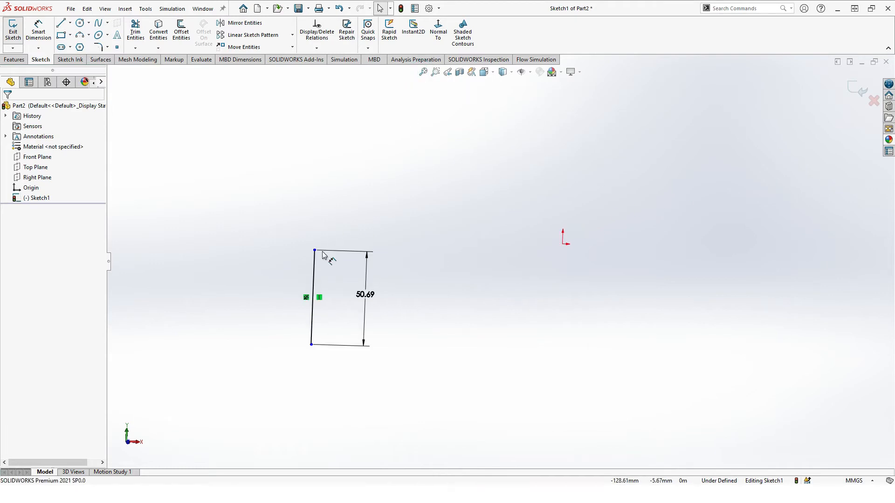
Slide the dimensioned line up and down by its endpoints, leaving its upper endpoint at about Y -11.9 mm.
mouse_move(314, 250)
left_mouse_down()
mouse_move(344, 227)
mouse_move(362, 185)
left_mouse_up()
left_click(313, 260)
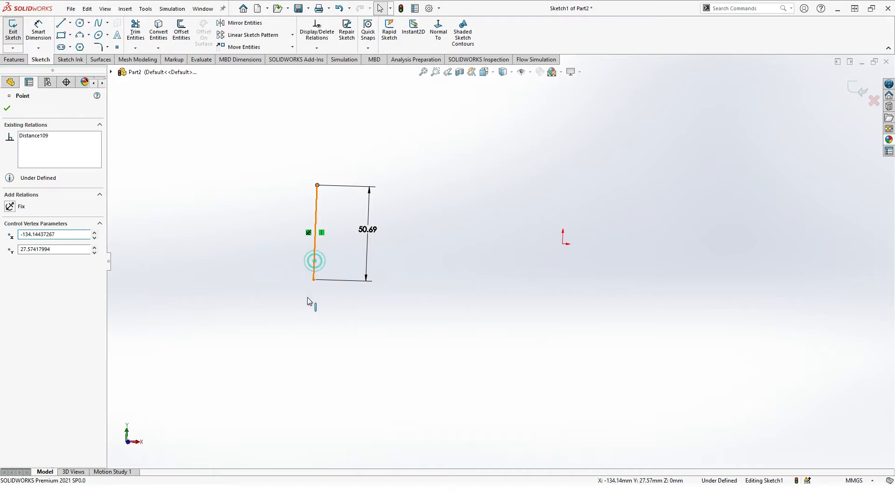
left_click_drag(313, 279, 306, 304)
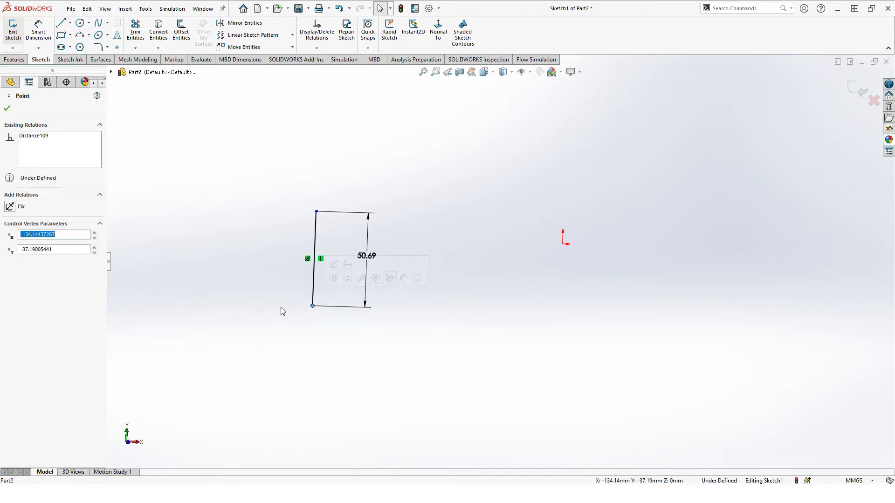
left_click(280, 307)
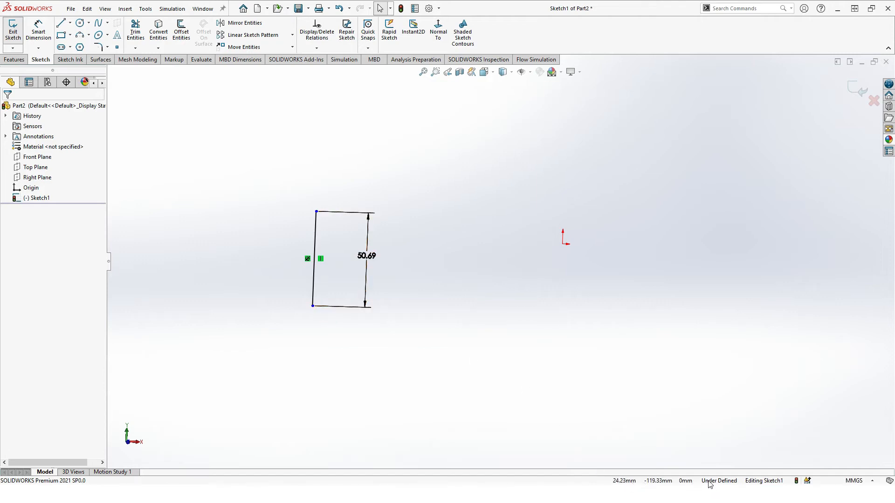
mouse_move(313, 286)
left_mouse_down()
mouse_move(313, 215)
mouse_move(356, 185)
mouse_move(325, 270)
mouse_move(349, 333)
mouse_move(314, 308)
mouse_move(298, 396)
mouse_move(280, 421)
mouse_move(314, 304)
mouse_move(325, 307)
mouse_move(326, 262)
left_mouse_up()
left_click(283, 308)
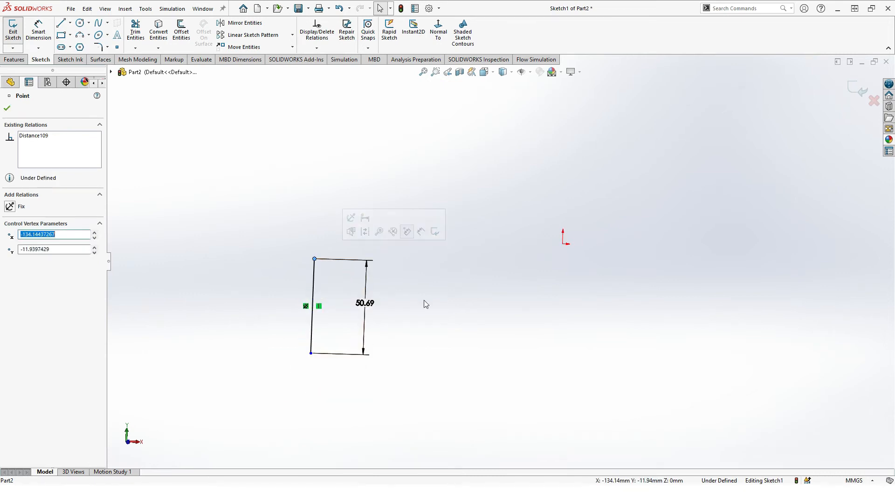
left_click(448, 306)
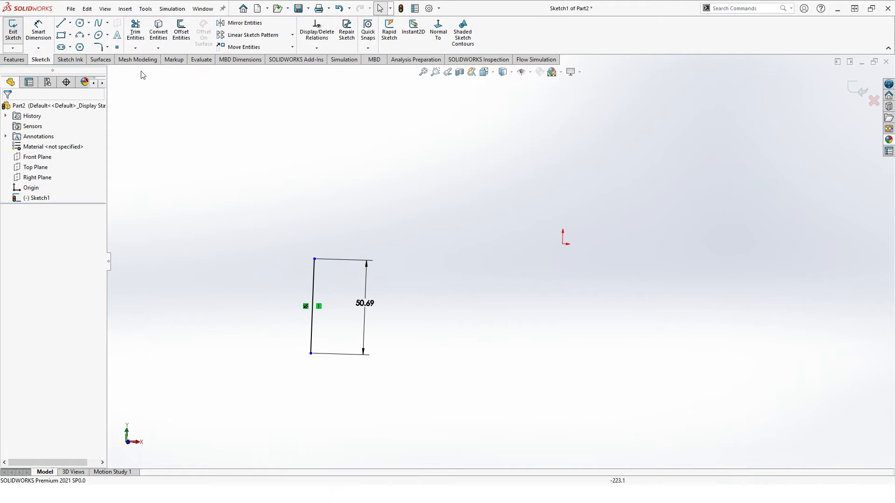
Add a driven horizontal dimension from the origin to the line's upper endpoint, and delete it again.
left_click(41, 38)
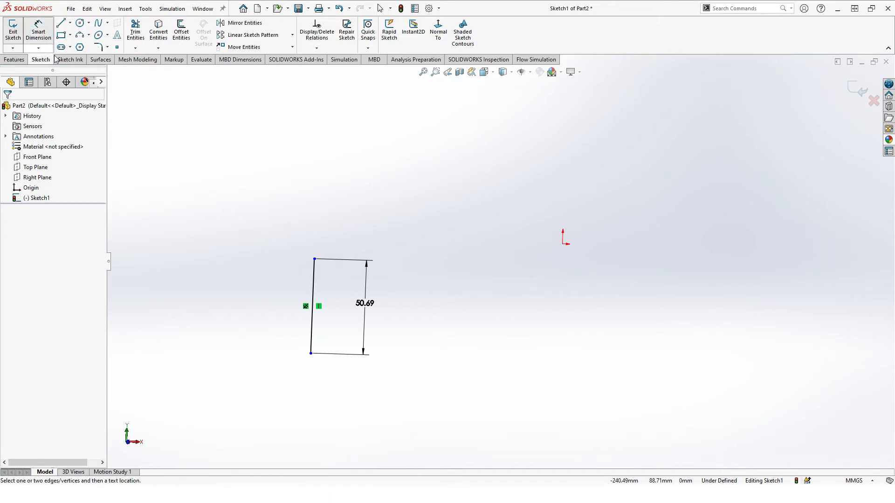
left_click(563, 246)
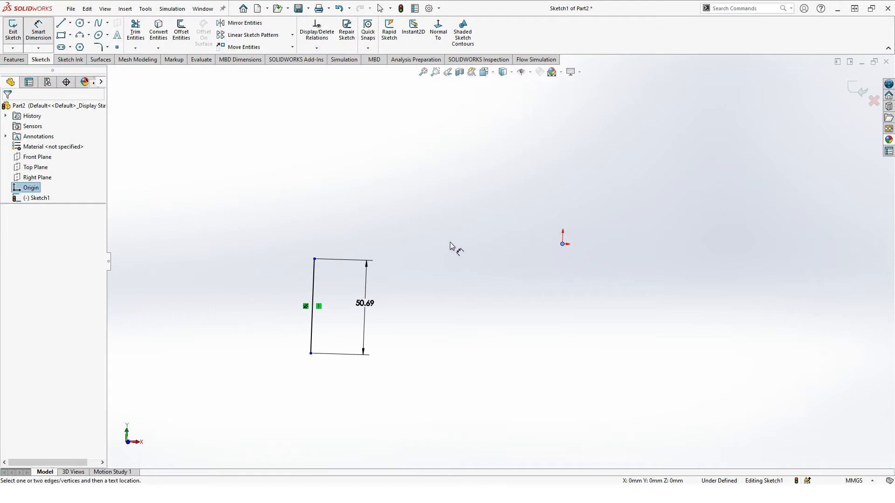
left_click(314, 259)
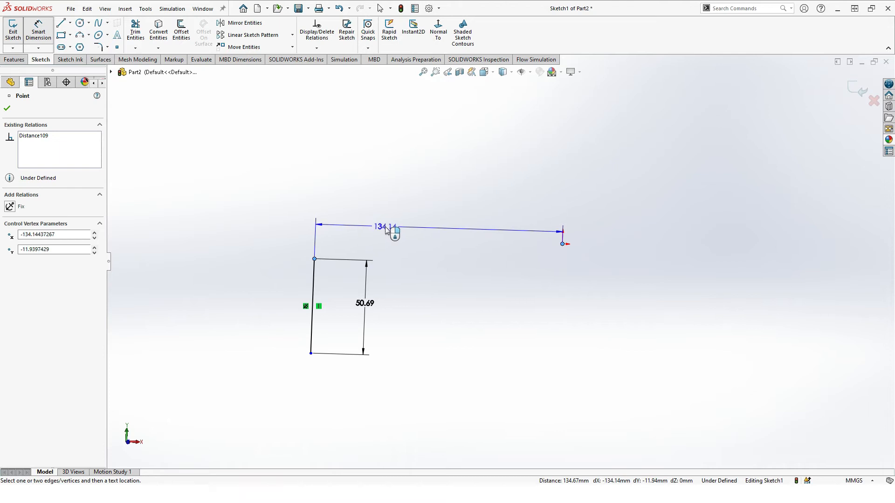
left_click(385, 228)
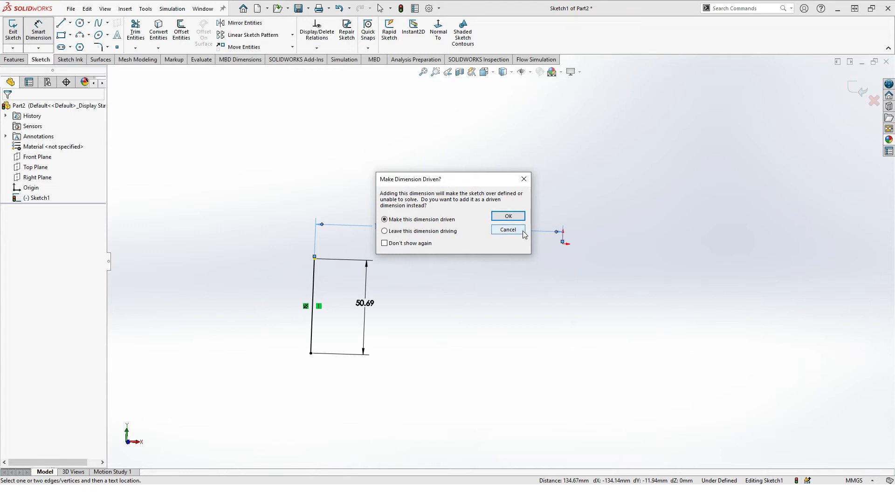
left_click(509, 216)
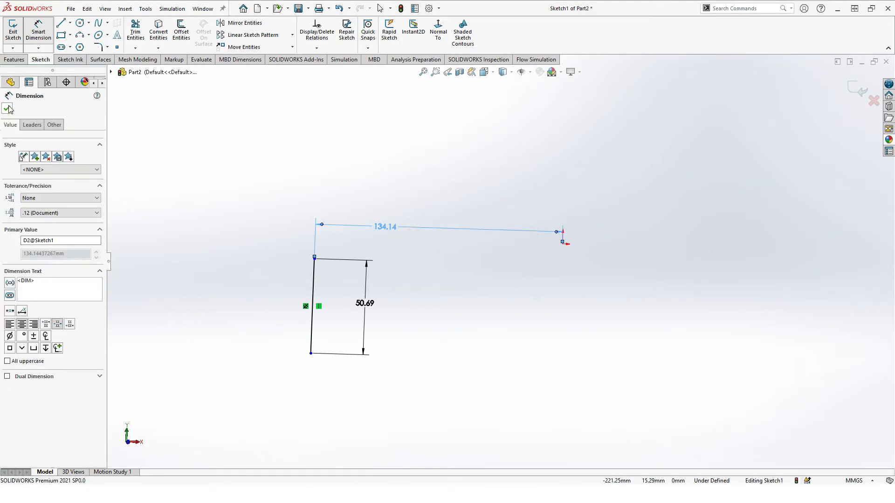
left_click(7, 108)
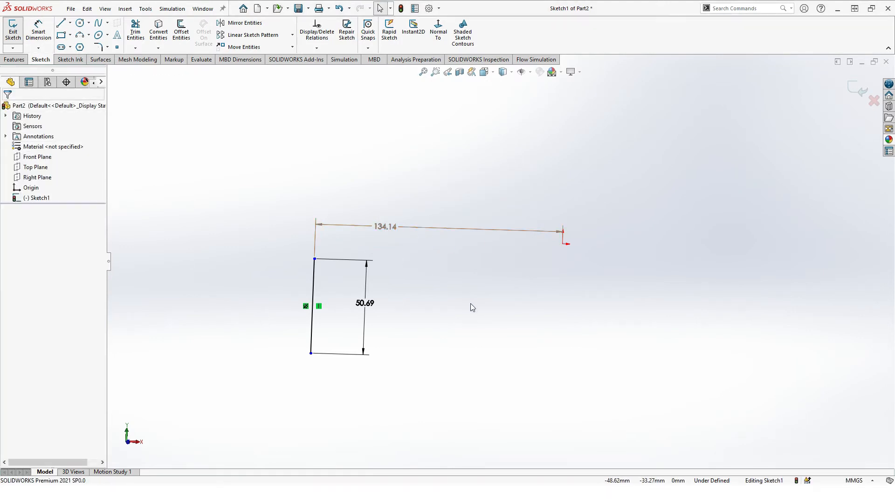
left_click(385, 227)
key("Delete")
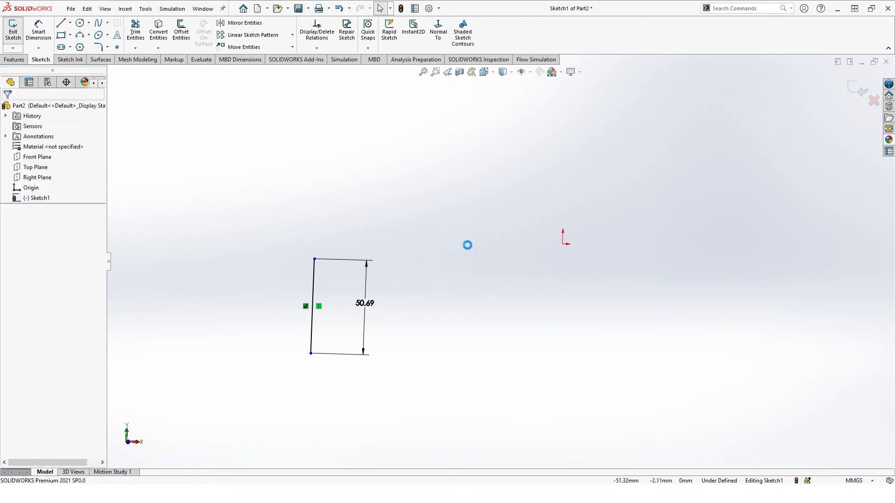
View the sketch from several angles and return the view normal to the sketch plane.
scroll(365, 306, "down", 2)
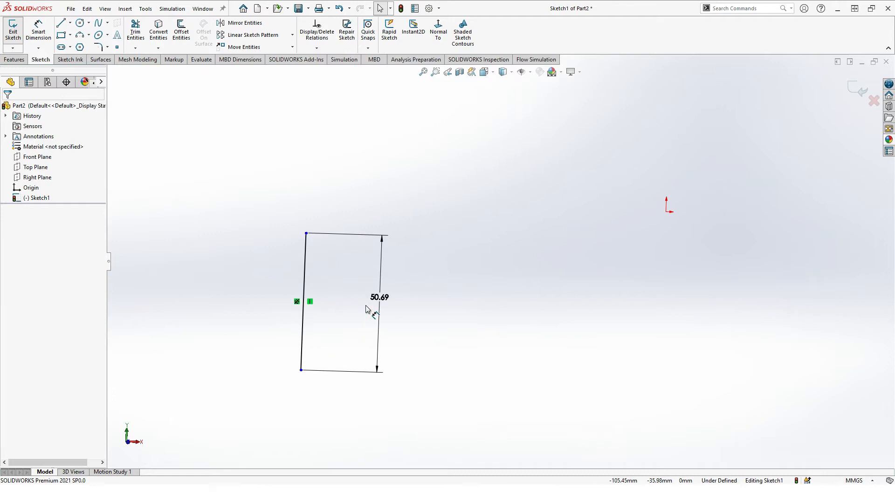
scroll(339, 312, "up", 2)
mouse_move(428, 326)
middle_mouse_down()
mouse_move(498, 325)
mouse_move(371, 320)
middle_mouse_up()
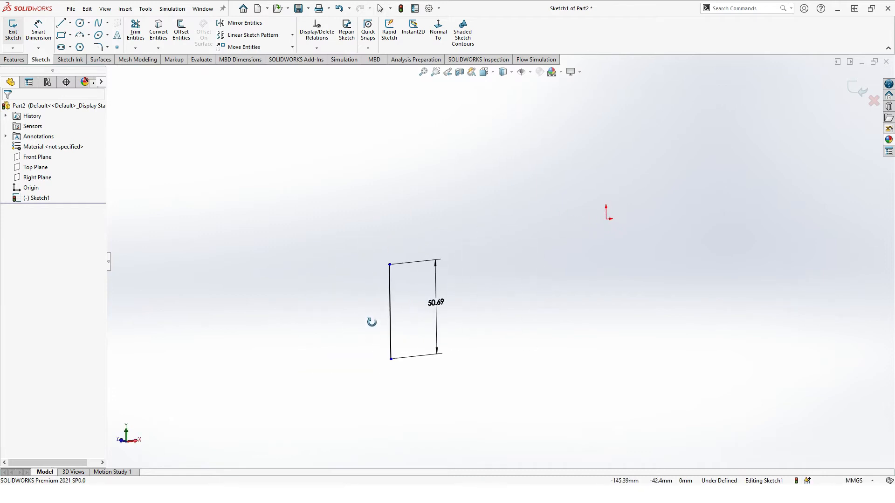
mouse_move(442, 285)
middle_mouse_down()
mouse_move(474, 211)
mouse_move(451, 288)
mouse_move(337, 357)
mouse_move(384, 407)
mouse_move(616, 332)
mouse_move(601, 405)
mouse_move(555, 423)
mouse_move(497, 414)
mouse_move(497, 435)
mouse_move(571, 302)
mouse_move(535, 341)
mouse_move(494, 362)
mouse_move(491, 432)
mouse_move(585, 412)
mouse_move(611, 384)
middle_mouse_up()
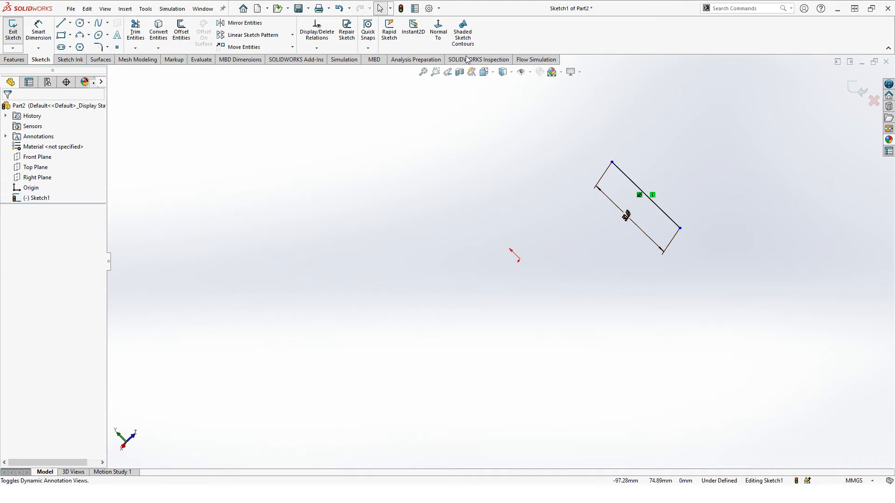
left_click(439, 32)
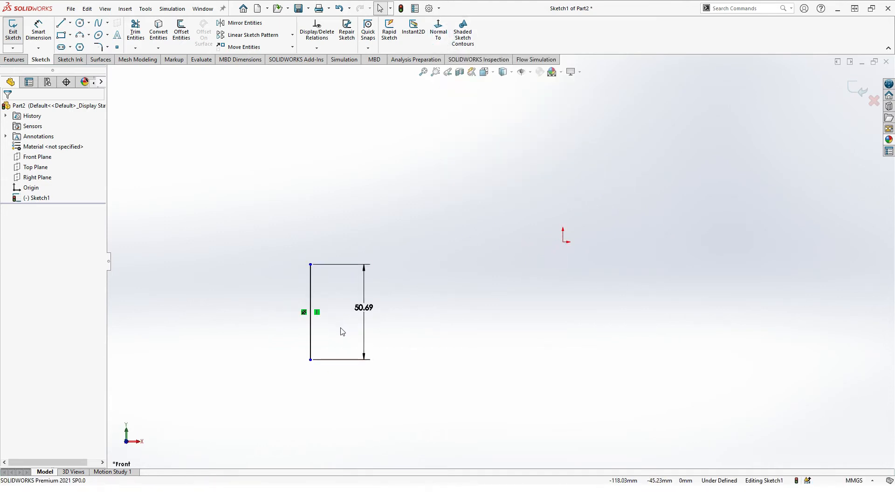
left_click(248, 267)
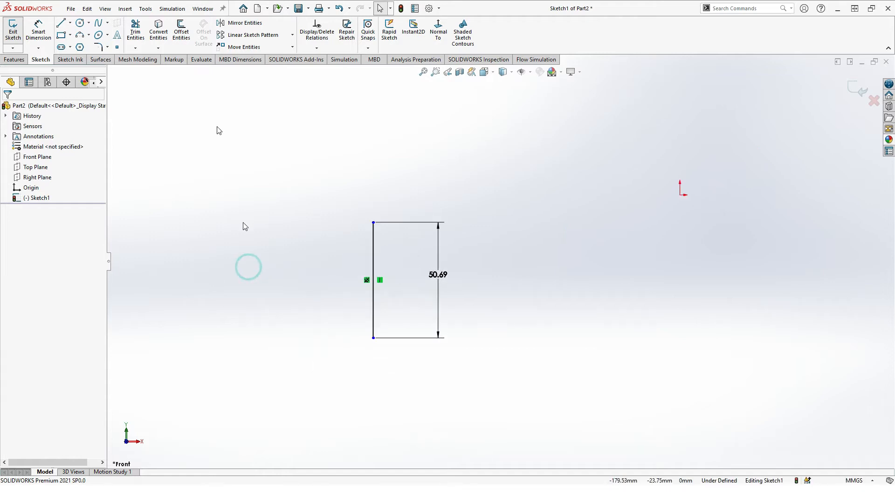
Sketch a chain of eight connected centerlines to the upper left of the vertical line, starting with a horizontal segment.
left_click(72, 24)
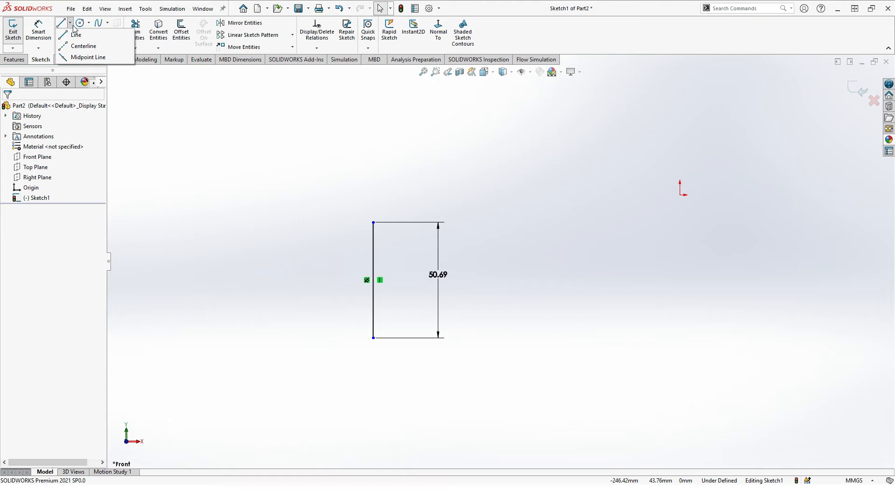
left_click(80, 46)
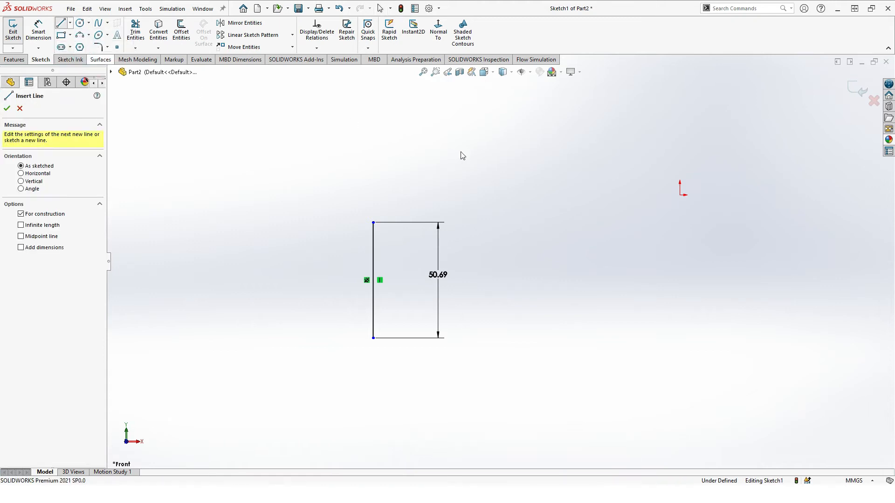
left_click(221, 180)
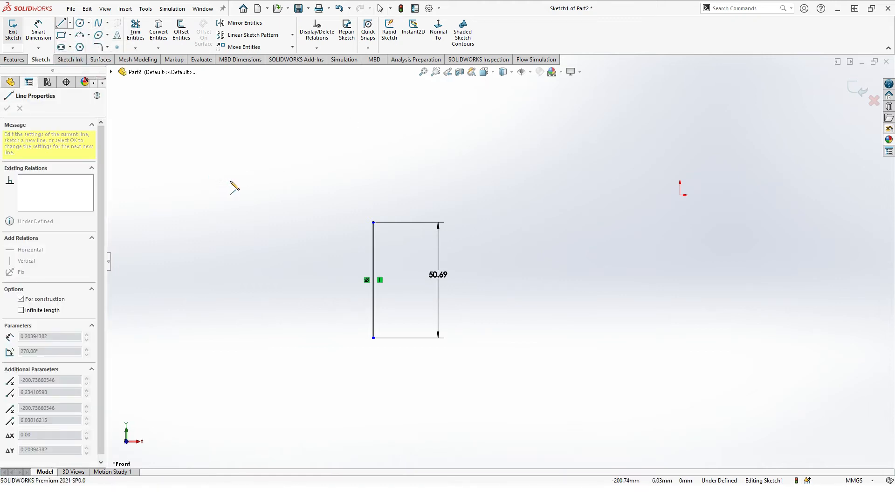
left_click(373, 181)
left_click(347, 231)
left_click(285, 290)
left_click(245, 266)
left_click(233, 236)
left_click(273, 220)
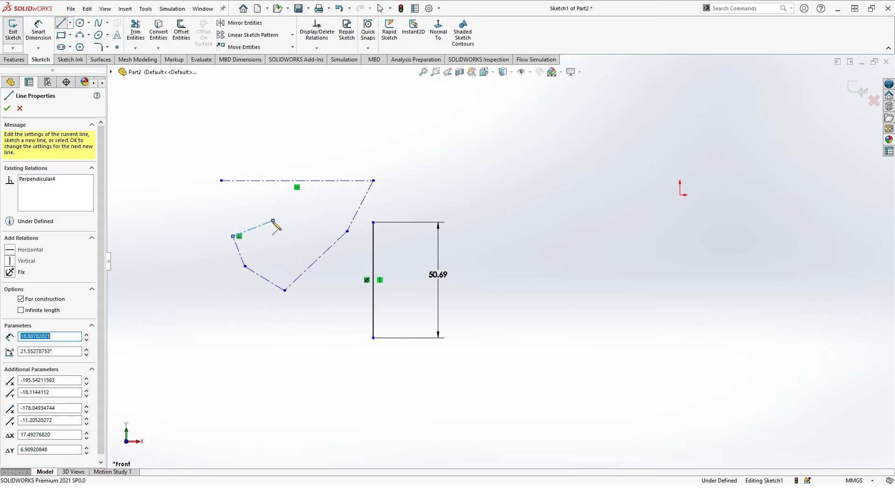
left_click(272, 221)
left_click(233, 203)
left_click(273, 159)
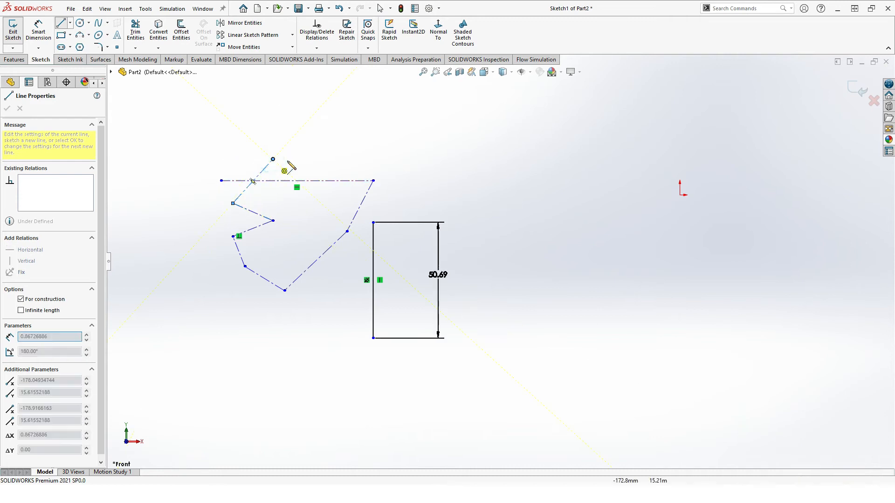
key("Escape")
key("Escape")
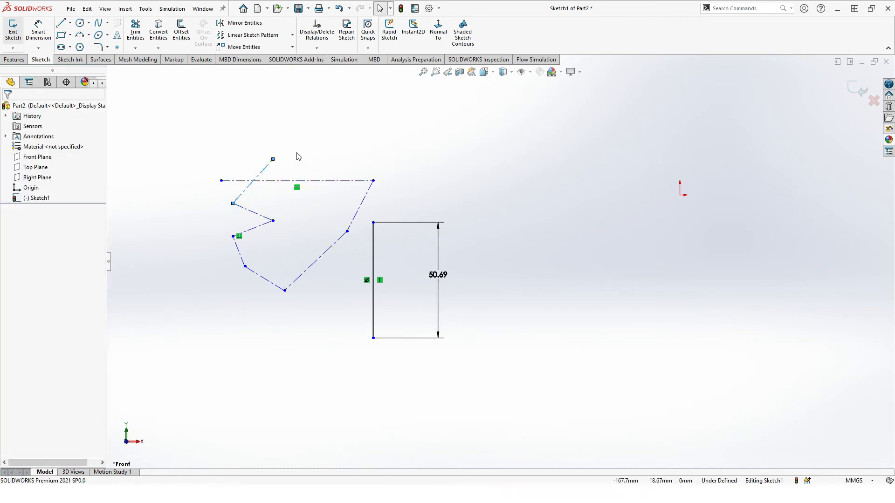
Sketch a steep midpoint line about 98.6 mm long below the origin, then two connected lines about 41 mm and 32 mm long.
left_click(71, 22)
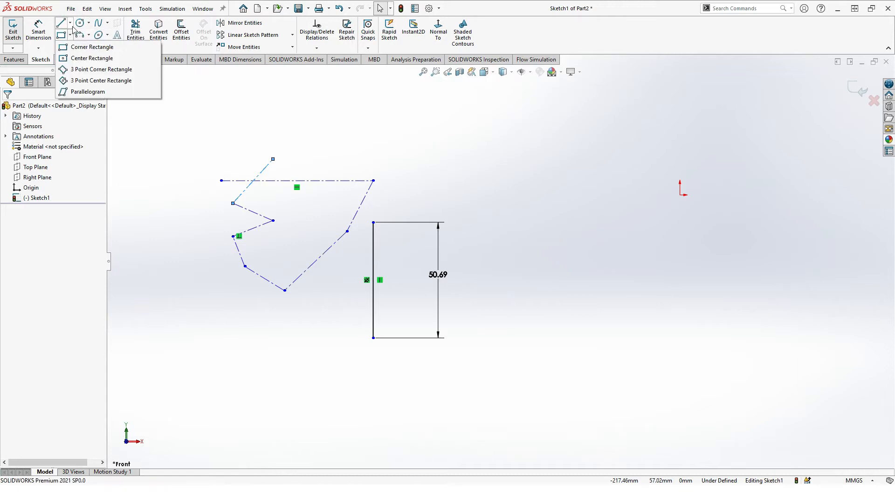
left_click(79, 56)
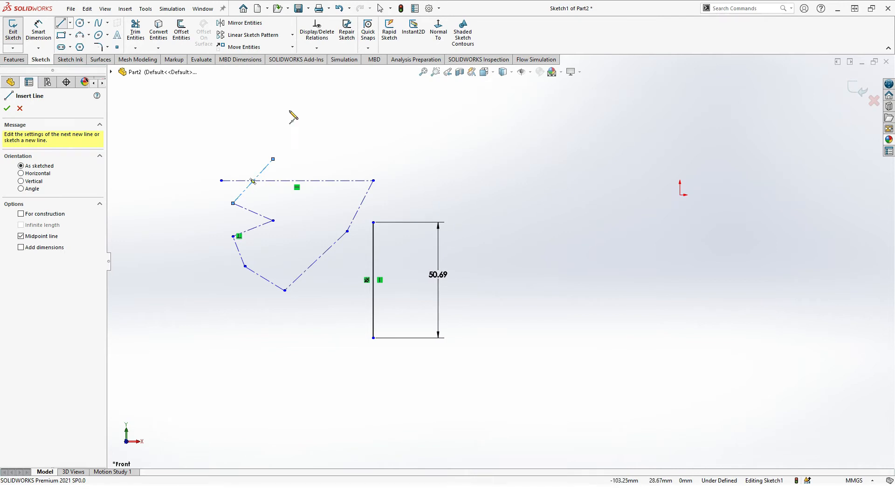
left_click(601, 280)
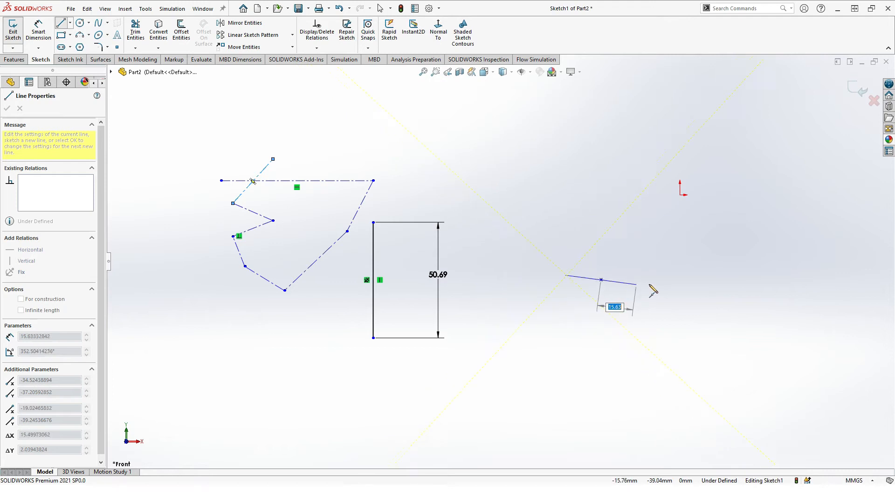
left_click(617, 391)
left_click(711, 373)
left_click(714, 299)
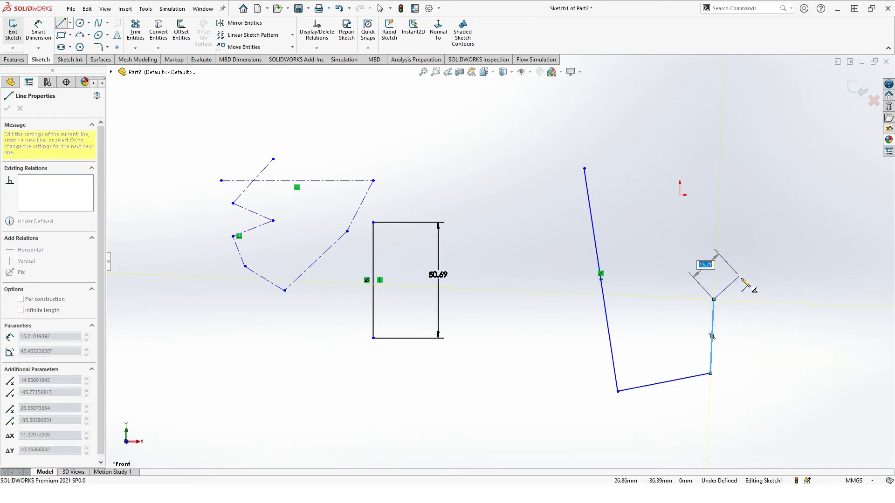
key("Escape")
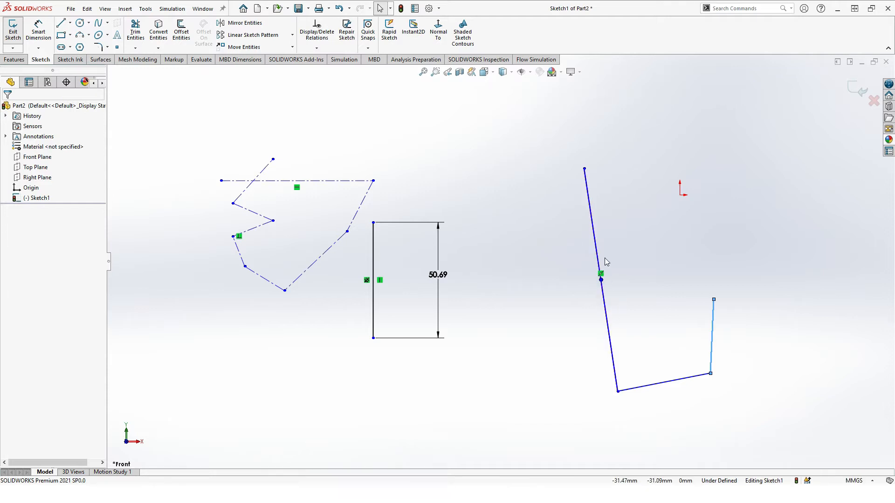
left_click(512, 265)
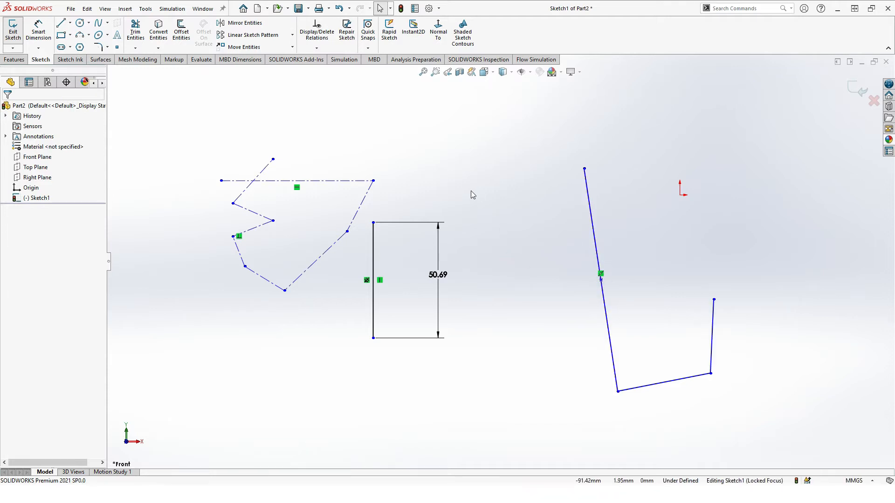
left_click(71, 24)
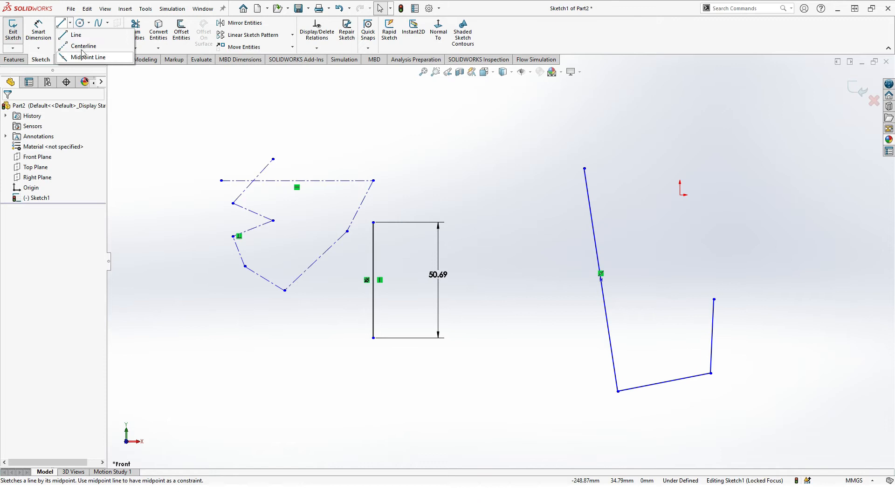
left_click(360, 129)
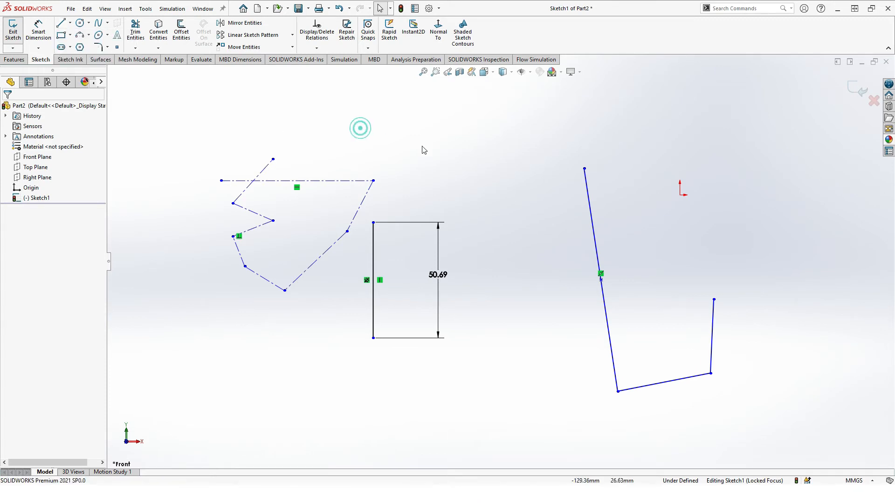
Convert the long midpoint line to construction geometry and turn it back into a solid line.
left_click(593, 213)
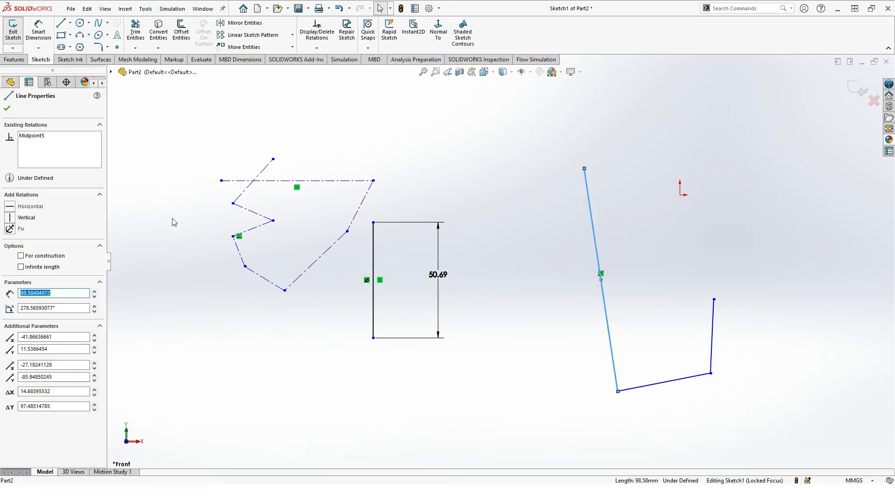
left_click(21, 257)
left_click(176, 303)
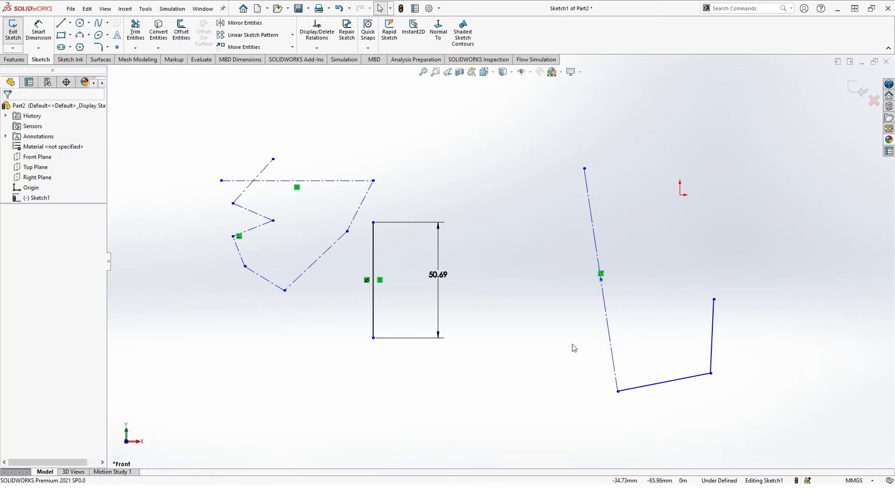
left_click(594, 240)
left_click(21, 256)
left_click(181, 284)
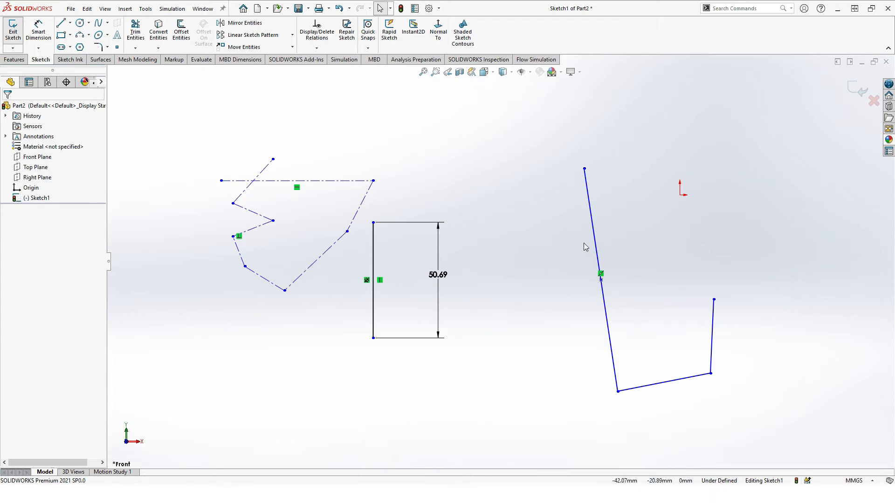
Auto-insert a length dimension on the fixed vertical line and make it driven.
left_click(372, 257)
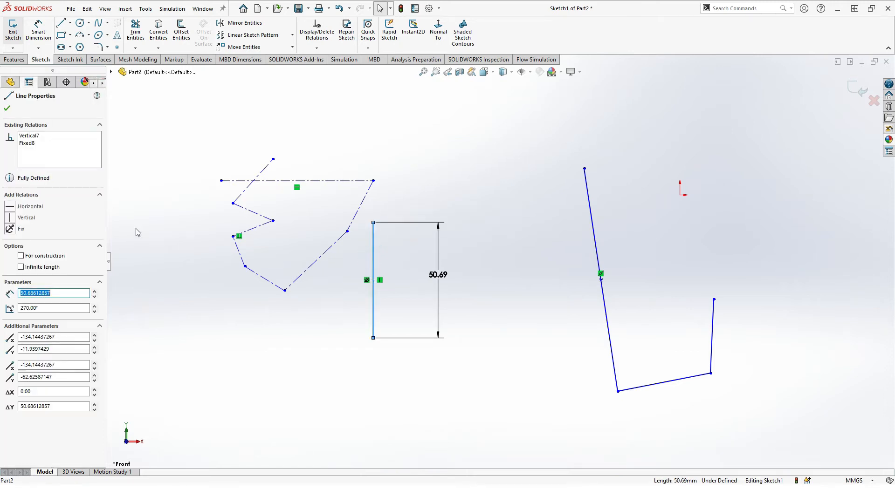
left_click(510, 228)
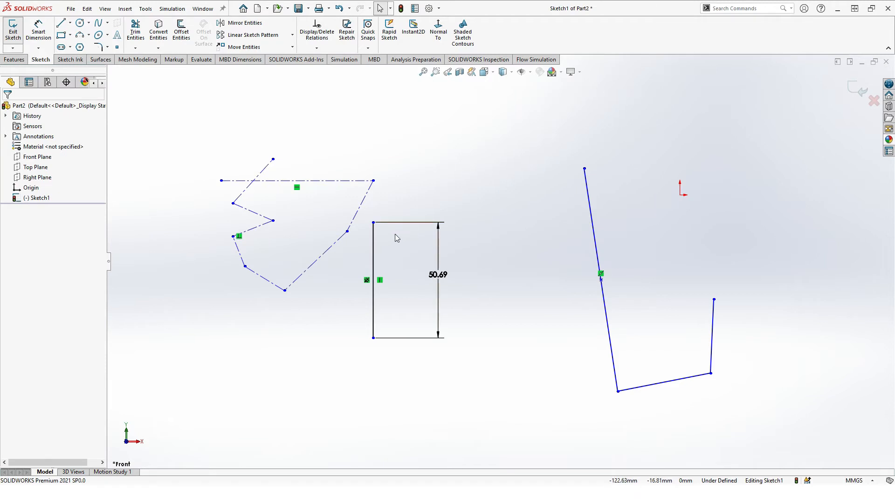
left_click(374, 247)
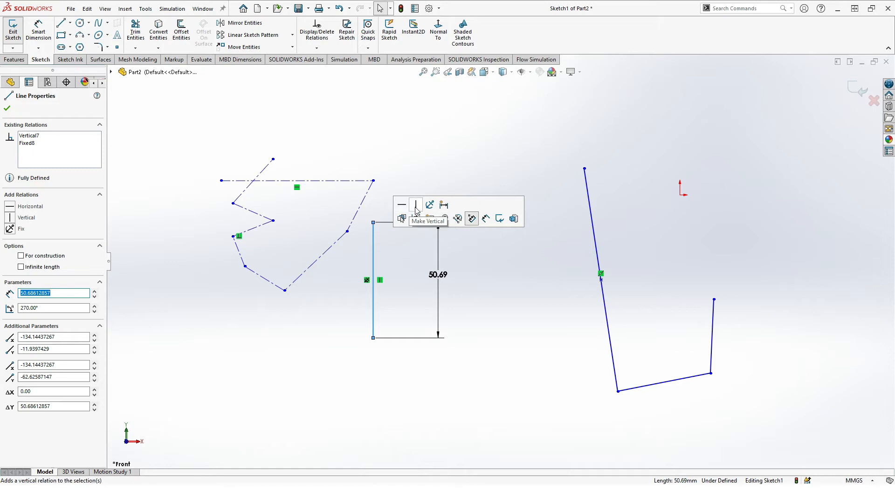
left_click(444, 207)
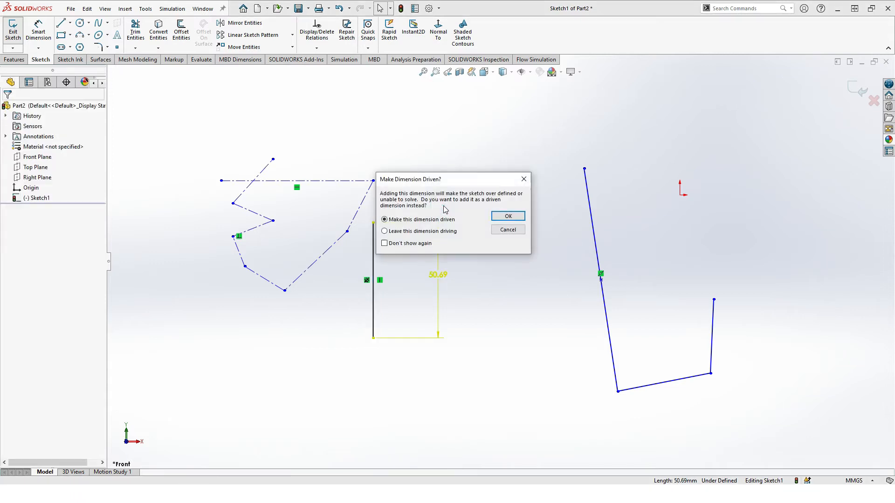
left_click(500, 218)
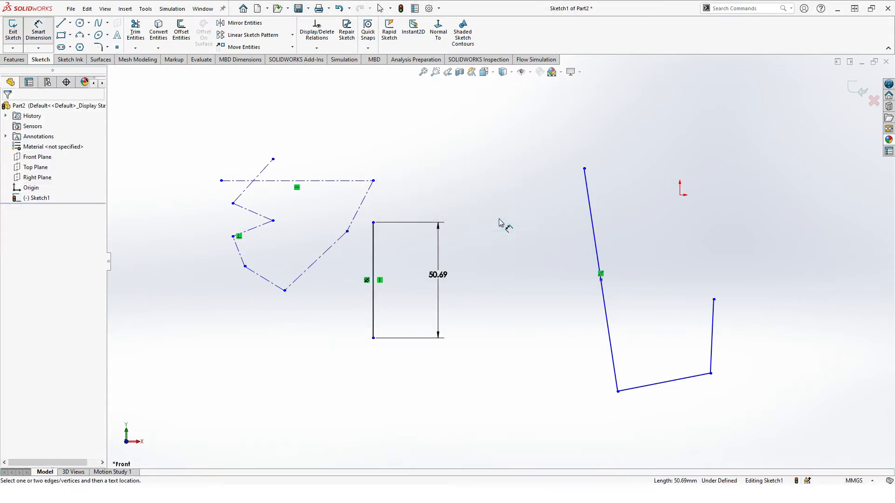
Add a length dimension to the long midpoint line, placed just to its right, without entering a new value.
left_click(599, 259)
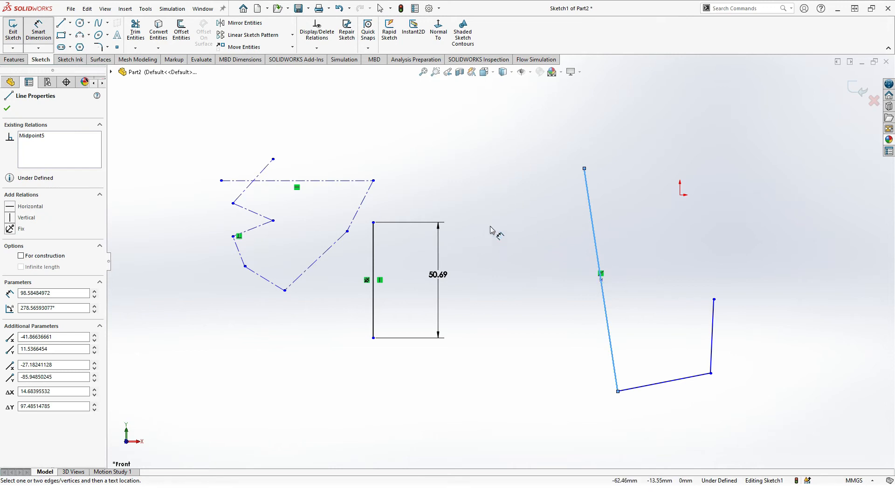
scroll(540, 250, "down", 1)
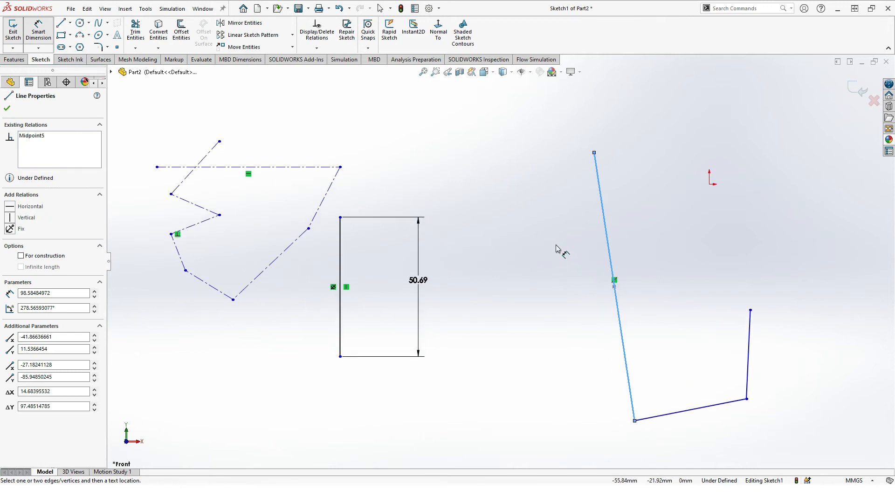
left_click(698, 391)
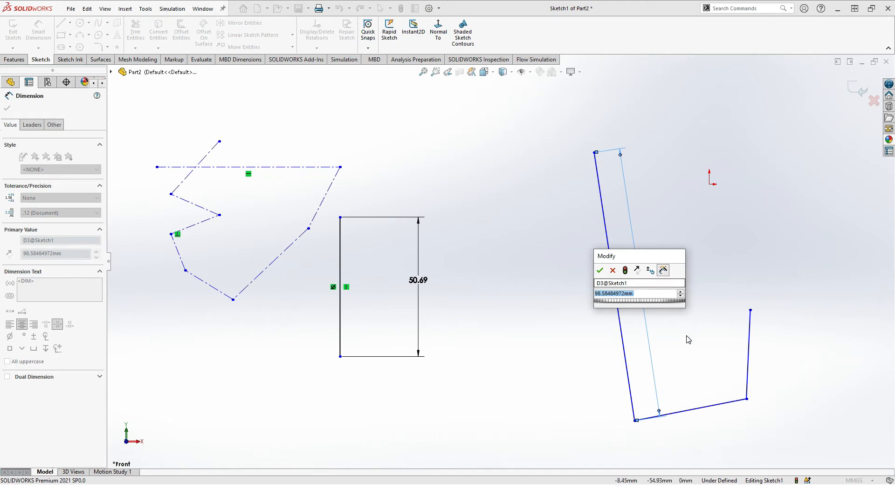
left_click(663, 338)
left_click(614, 274)
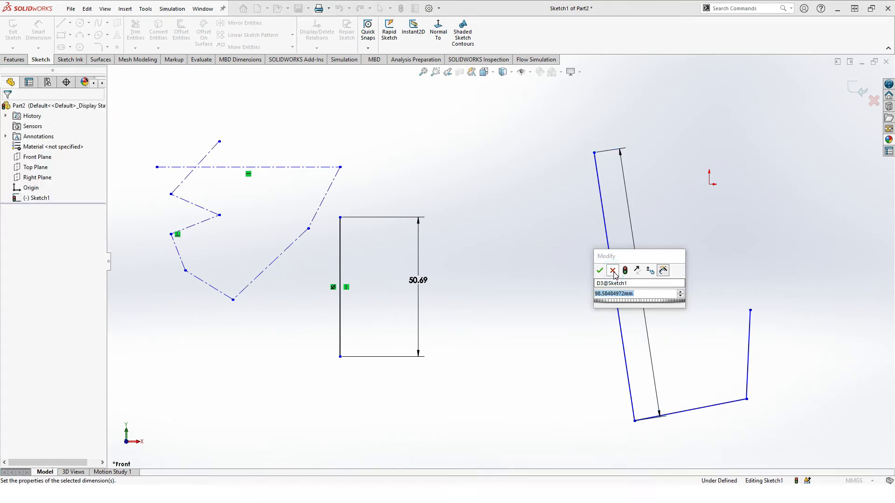
left_click(613, 271)
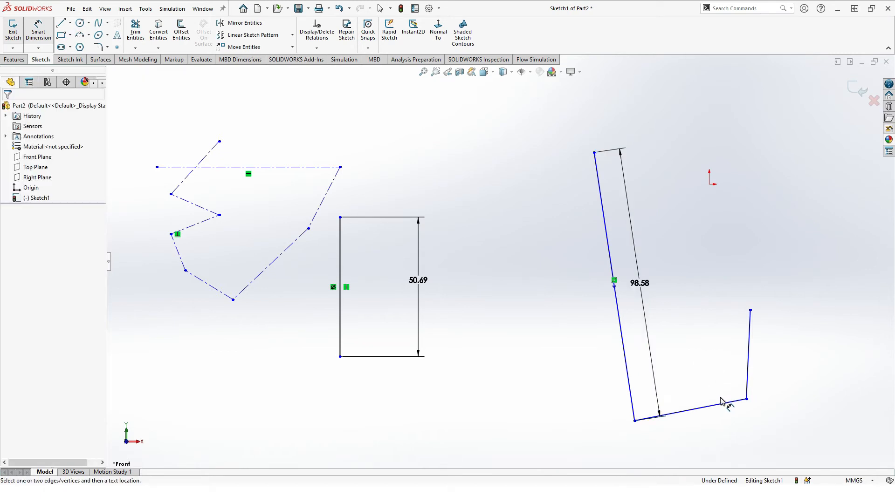
left_click(749, 346)
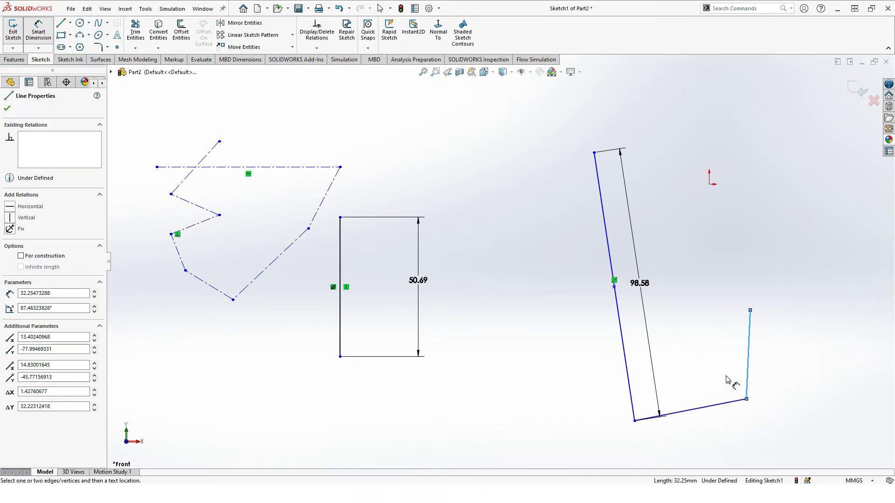
left_click(737, 402)
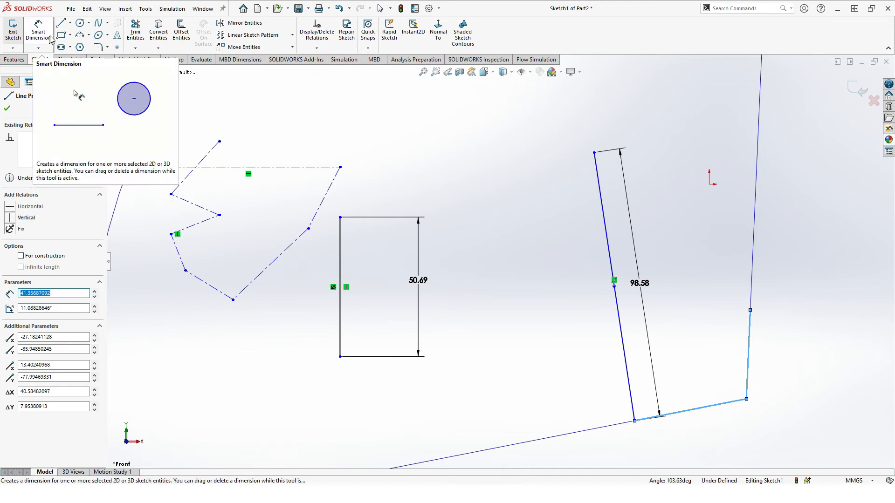
key("Escape")
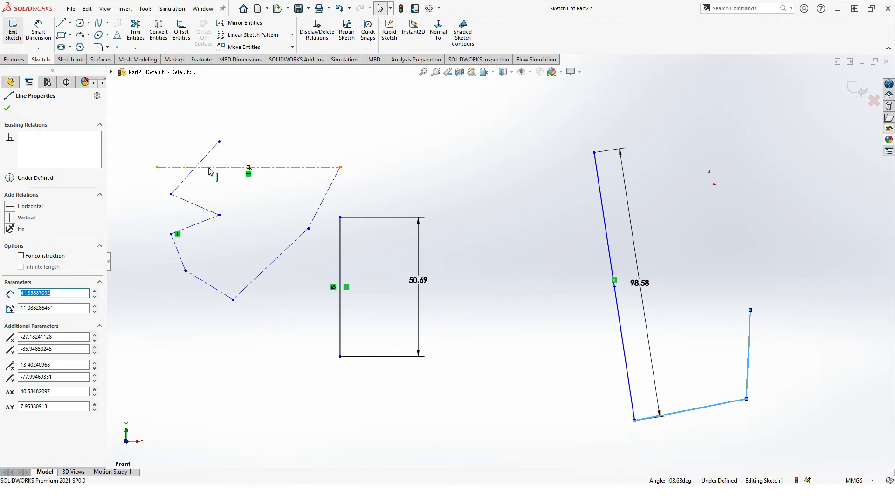
Auto-insert a length dimension above the horizontal centerline and keep its length as drawn.
left_click(271, 168)
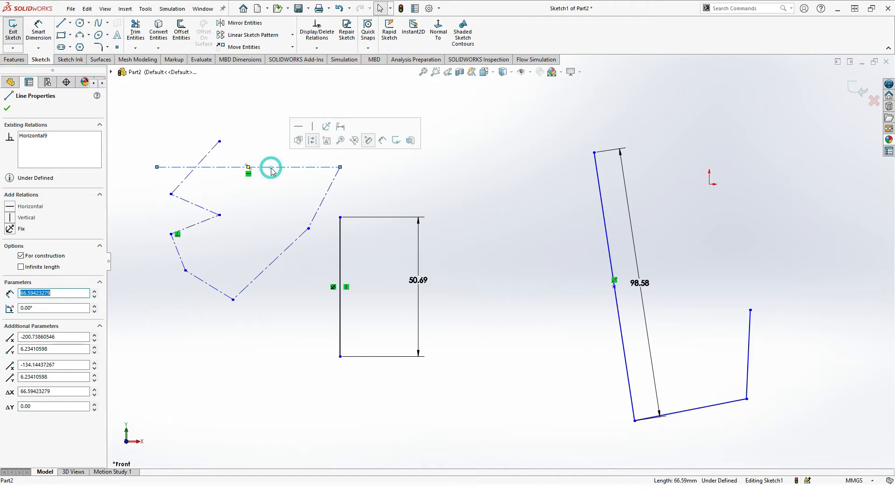
left_click(340, 128)
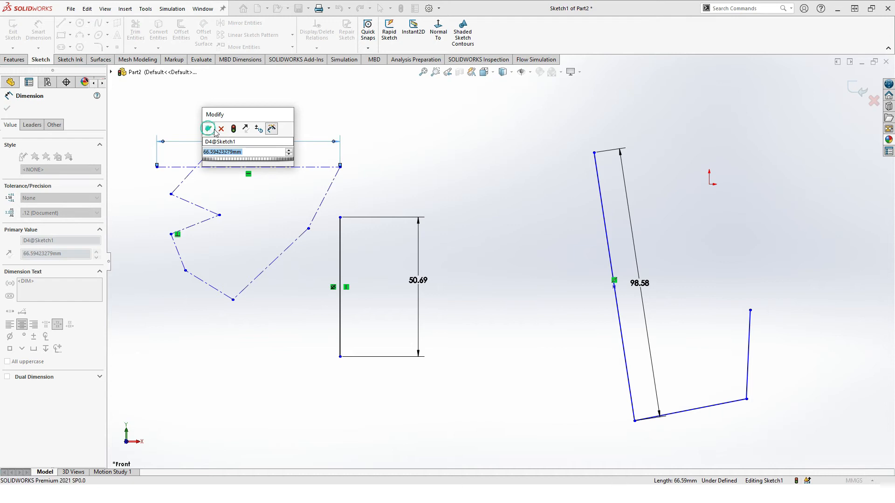
left_click(208, 129)
Add length dimensions, as drawn, to the two slanted centerlines that follow the horizontal one in the chain, and finish dimensioning.
left_click(321, 208)
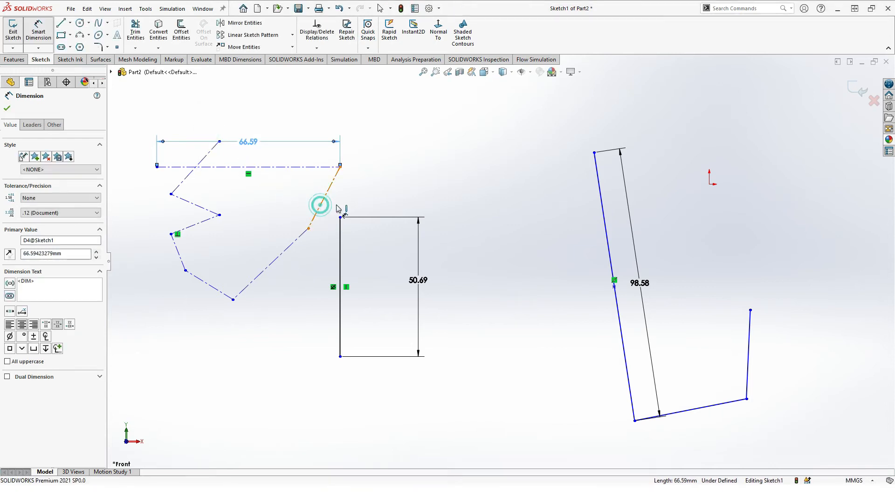
left_click(289, 236)
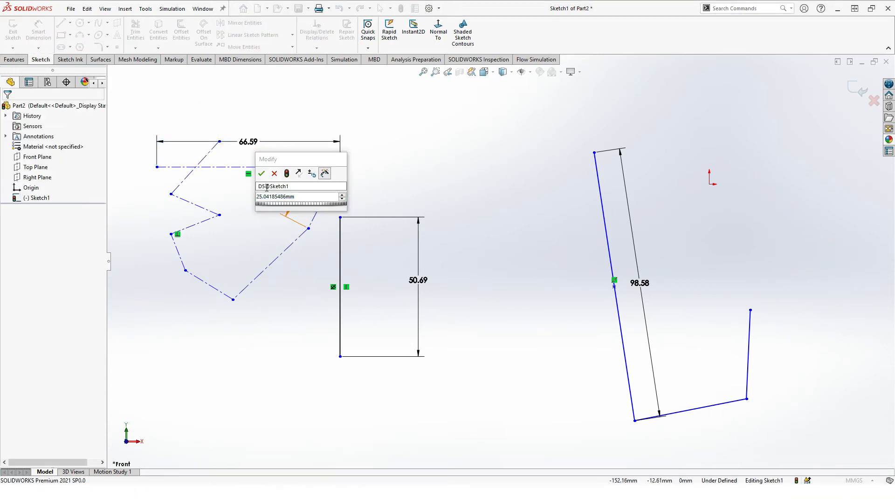
left_click(261, 174)
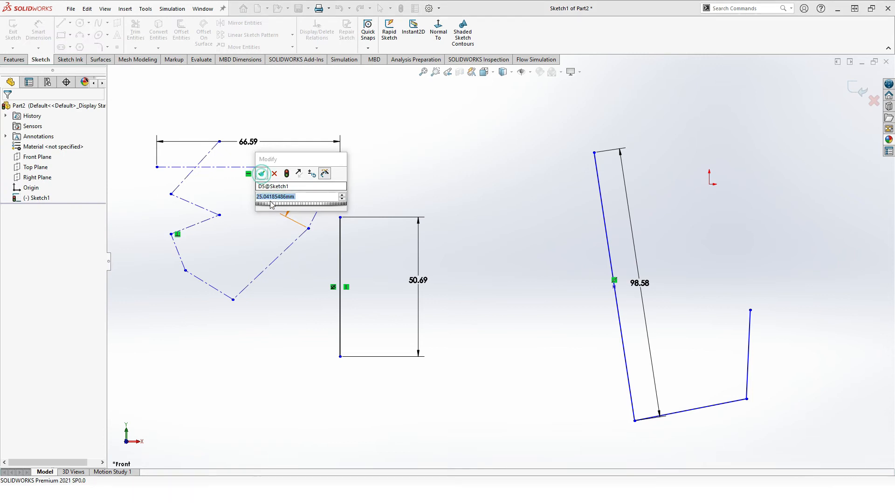
left_click(278, 257)
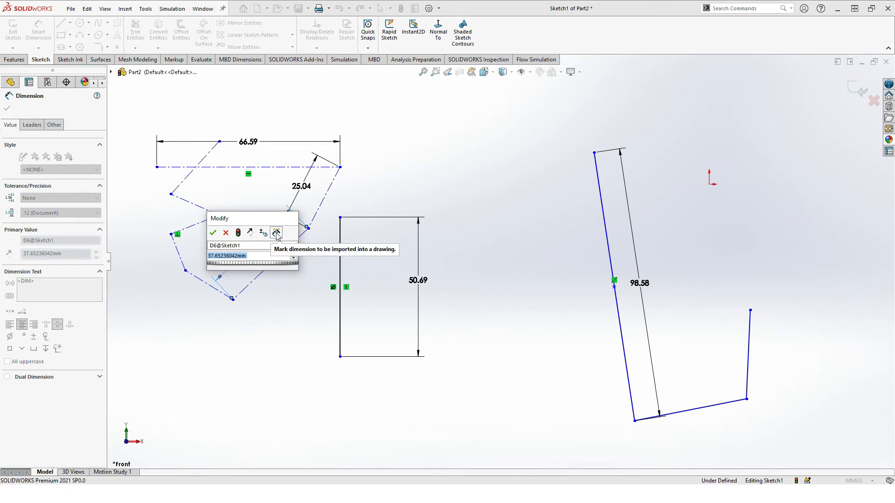
left_click(213, 233)
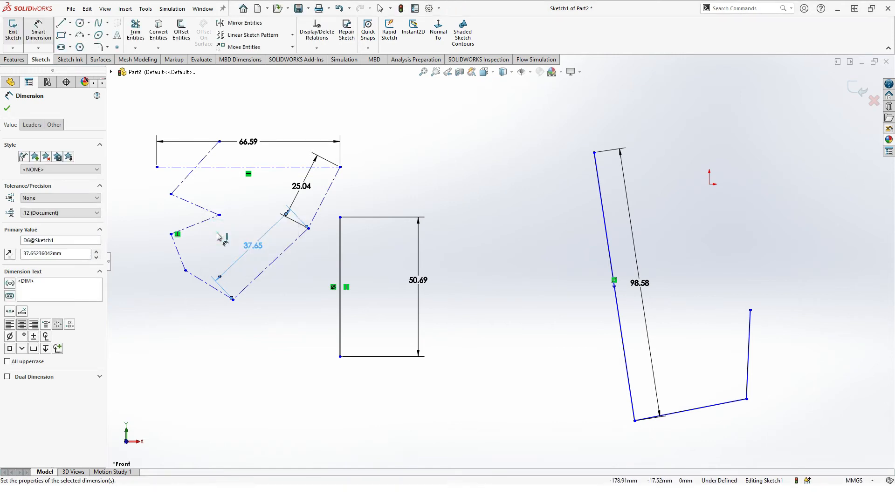
left_click(39, 36)
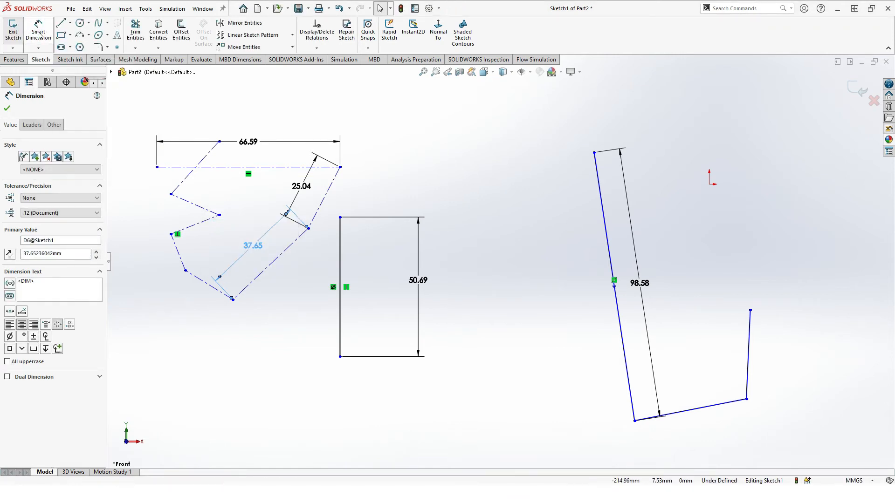
left_click(7, 109)
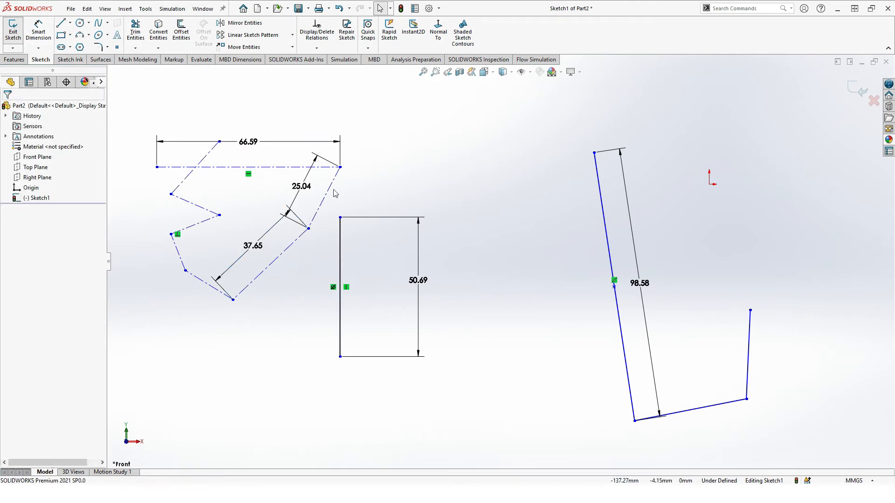
Delete all lines, centerlines and dimensions from the sketch.
scroll(447, 272, "down", 1)
scroll(448, 271, "up", 3)
mouse_move(449, 270)
middle_mouse_down()
mouse_move(353, 296)
mouse_move(433, 229)
mouse_move(461, 268)
mouse_move(459, 261)
middle_mouse_up()
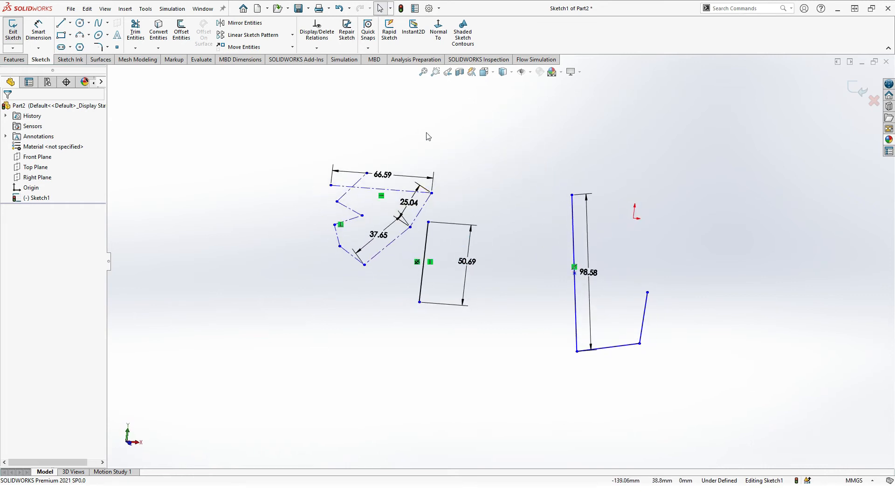
mouse_move(744, 390)
left_mouse_down()
mouse_move(681, 353)
mouse_move(274, 209)
mouse_move(252, 126)
left_mouse_up()
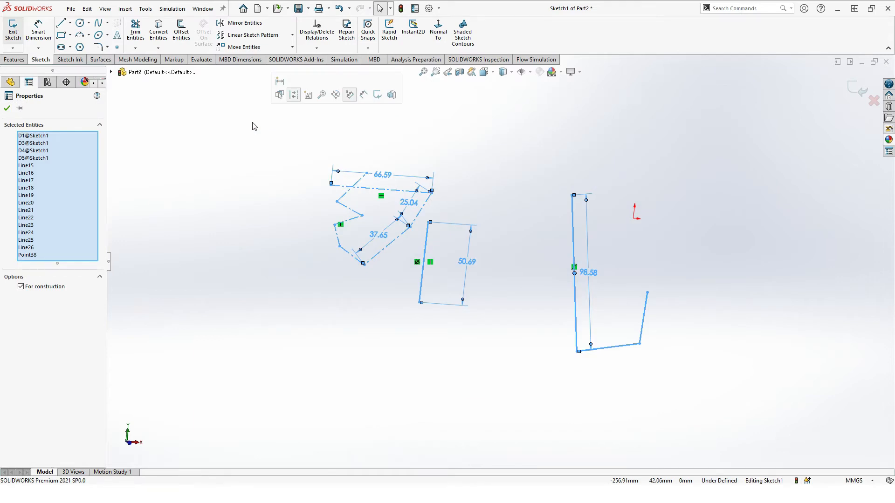
key("Delete")
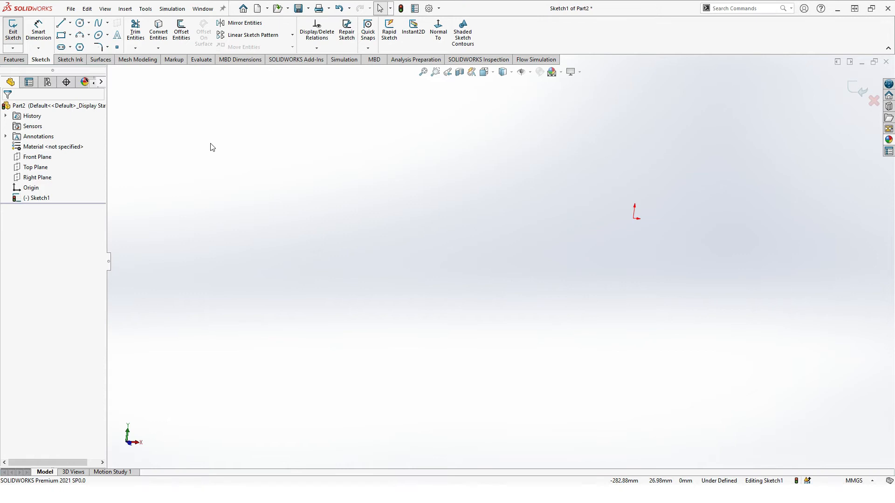
Sketch a closed four-sided outline with the Line tool, about 112.5 mm along its upper edge and 80 mm along its left edge.
left_click(60, 23)
left_click(275, 184)
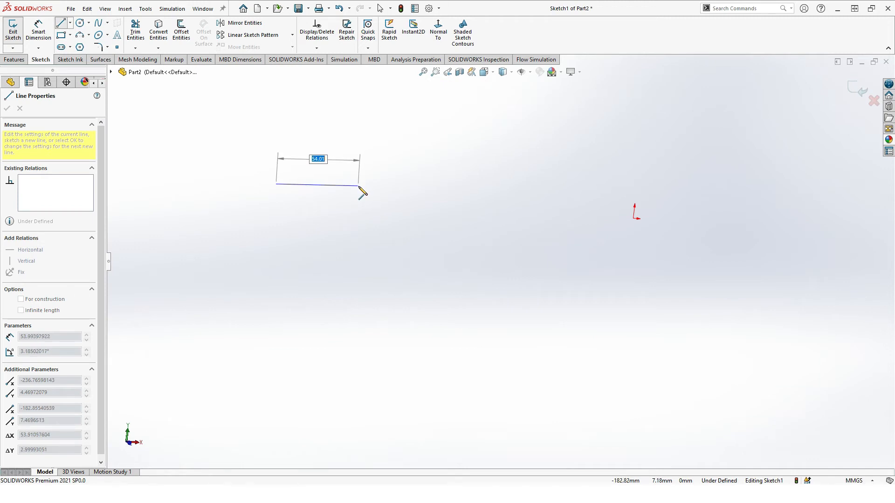
left_click(447, 185)
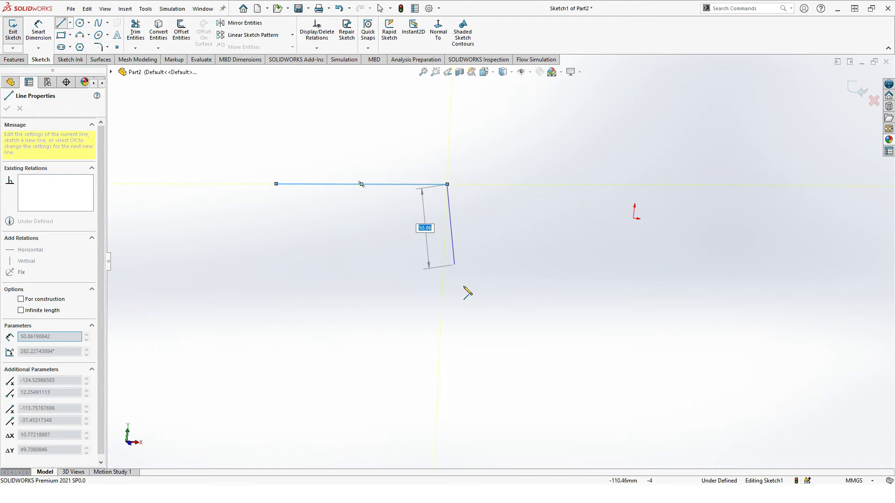
left_click(450, 307)
left_click(270, 311)
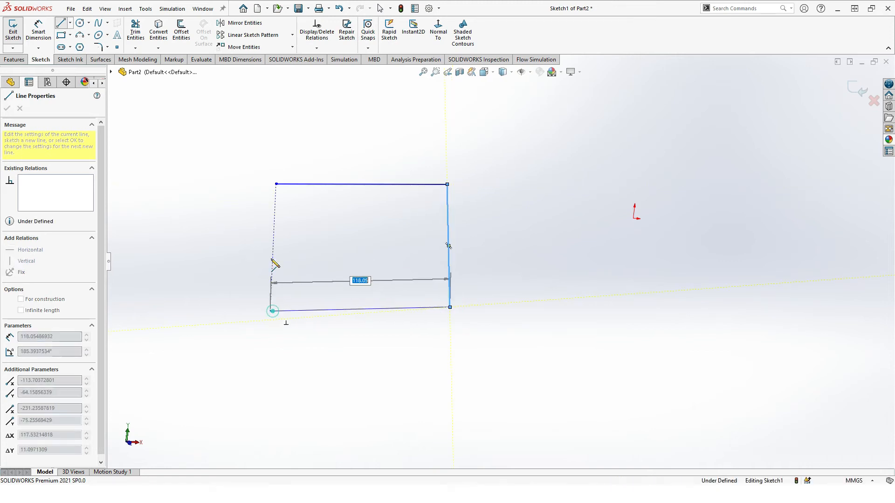
left_click(276, 184)
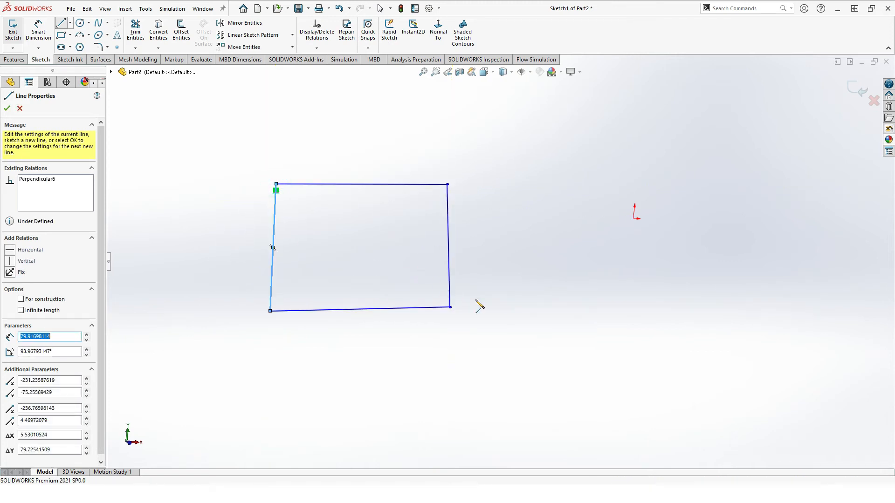
left_click(7, 108)
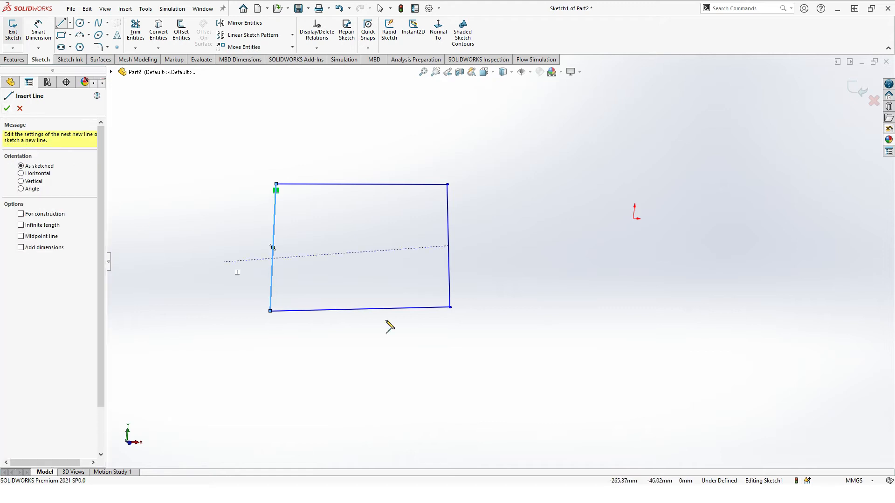
left_click(370, 308)
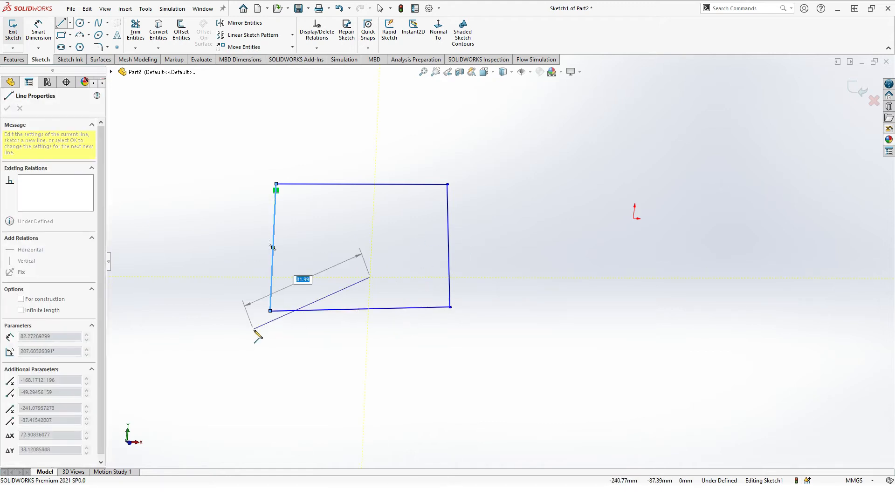
key("Escape")
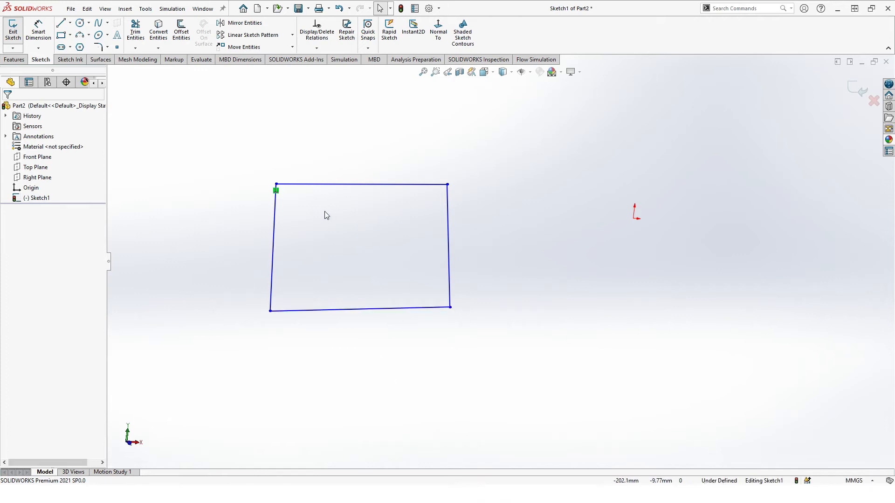
Add a horizontal dimension above the outline's upper line and a vertical one beside its right line, keeping both as drawn.
left_click(40, 26)
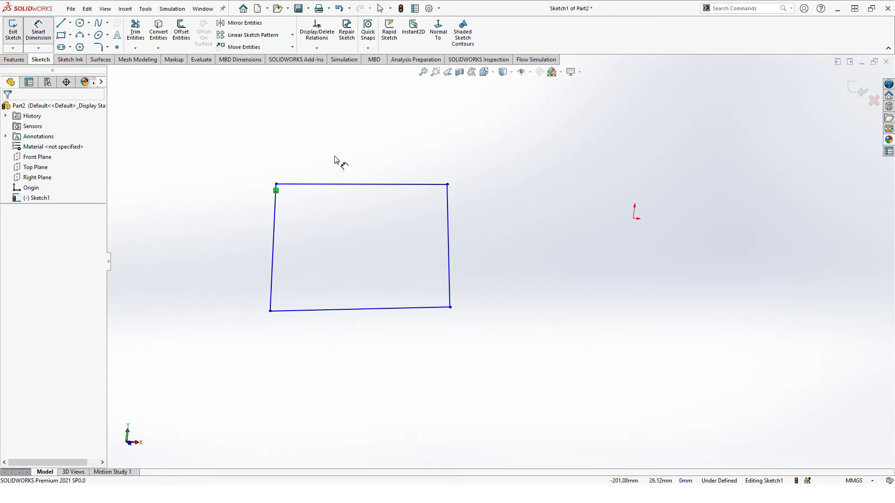
left_click(343, 184)
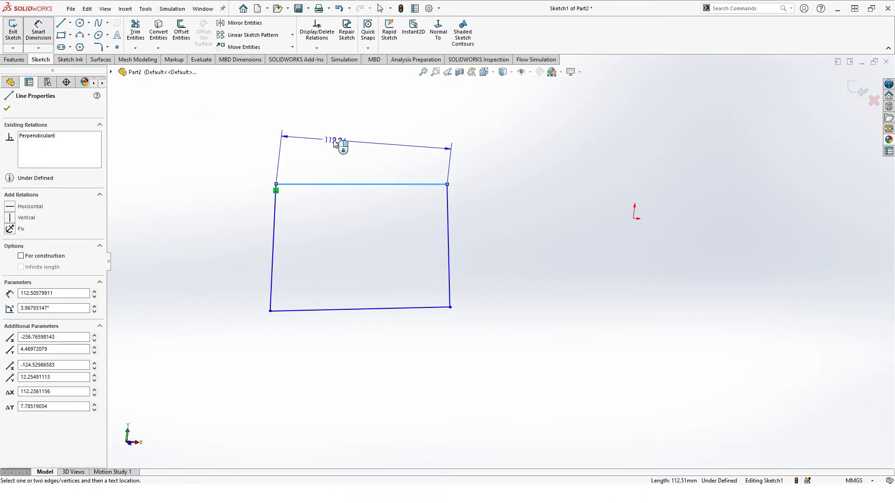
left_click(324, 141)
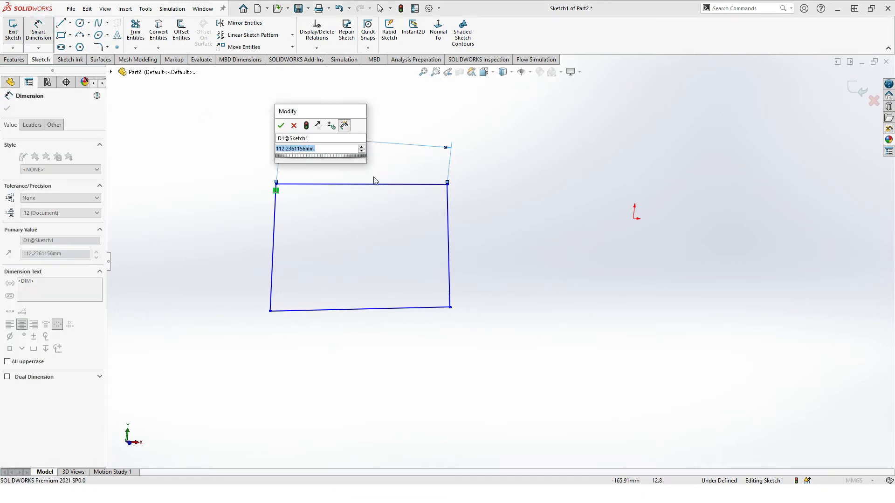
left_click(279, 129)
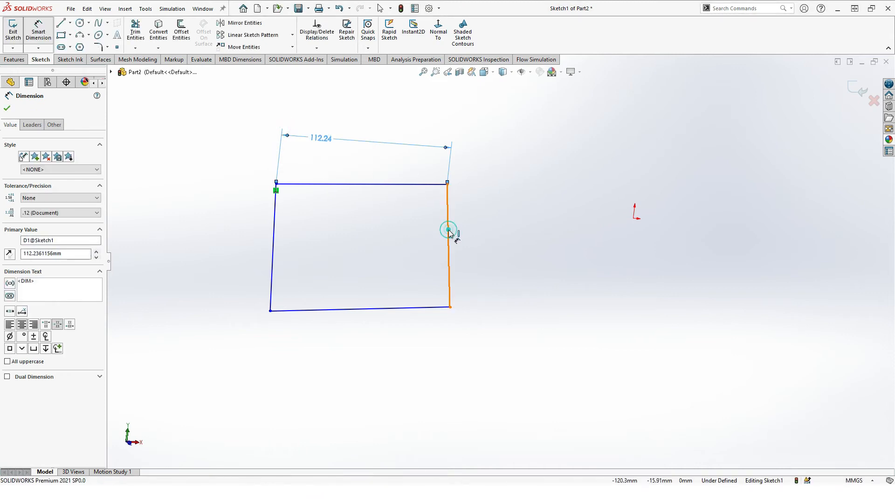
left_click(449, 230)
left_click(475, 223)
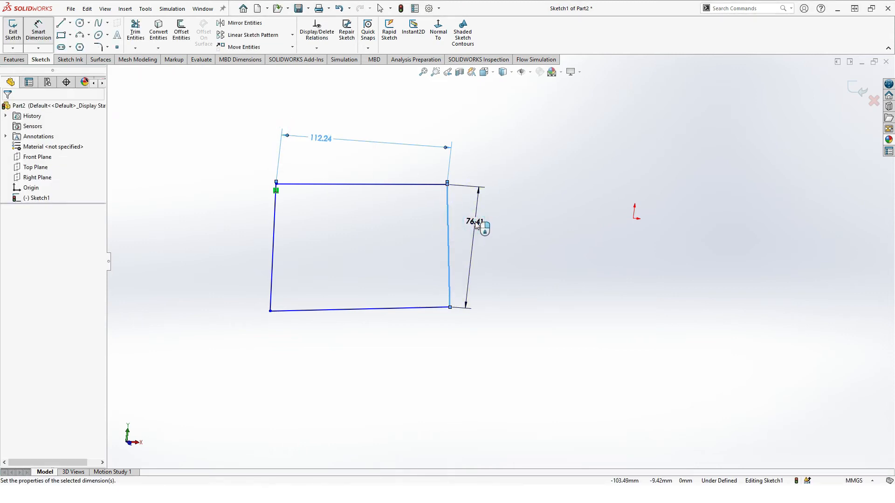
left_click(435, 211)
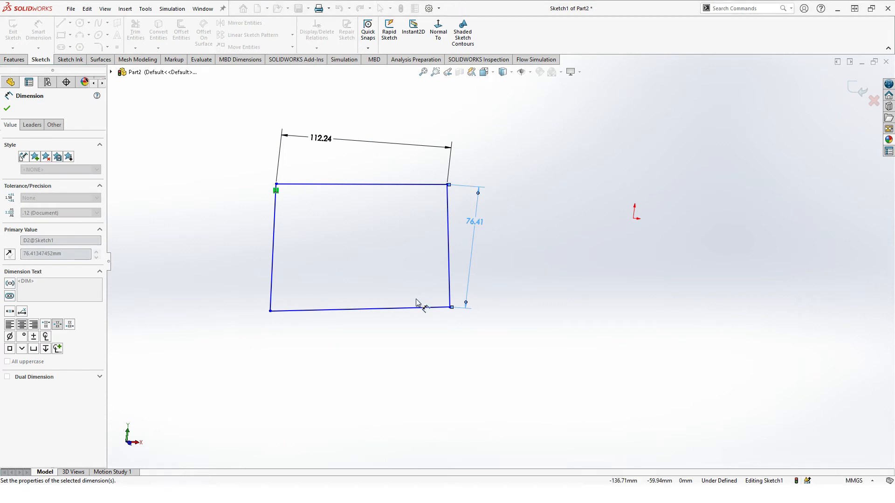
Add a horizontal dimension below the outline's lower line and a vertical one beside its left line, keeping both as drawn.
left_click(381, 309)
left_click(378, 346)
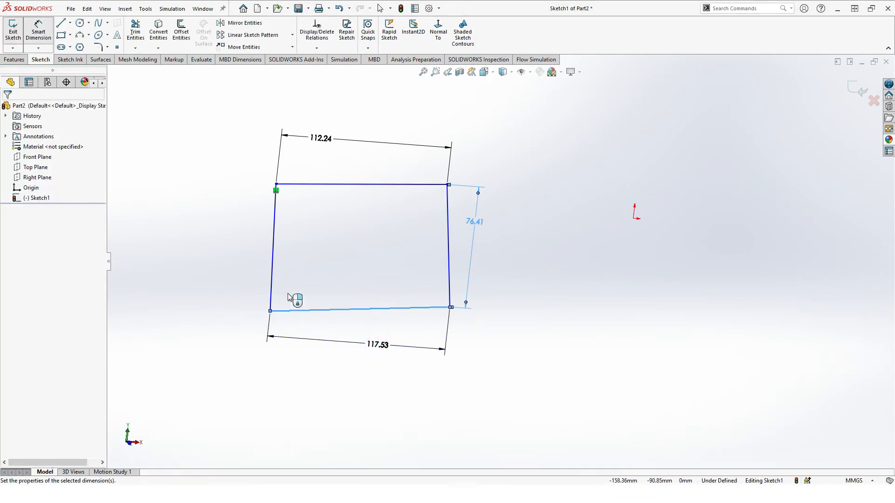
left_click(338, 332)
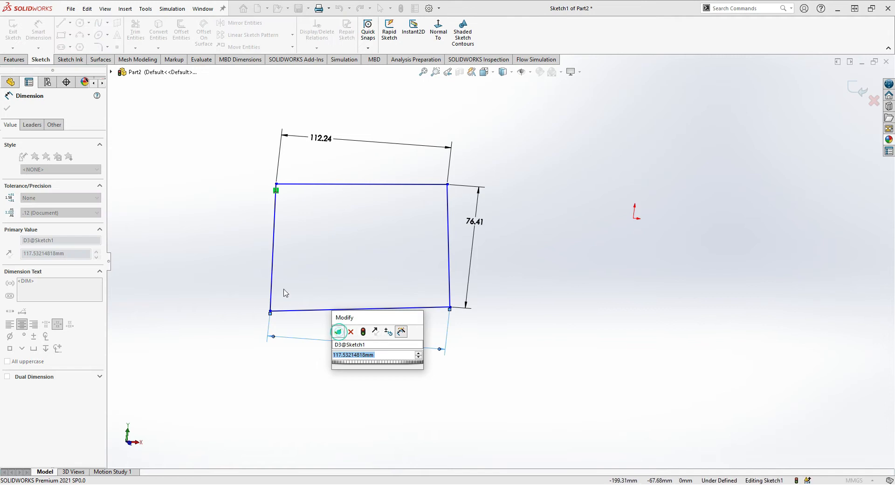
left_click(273, 283)
left_click(236, 273)
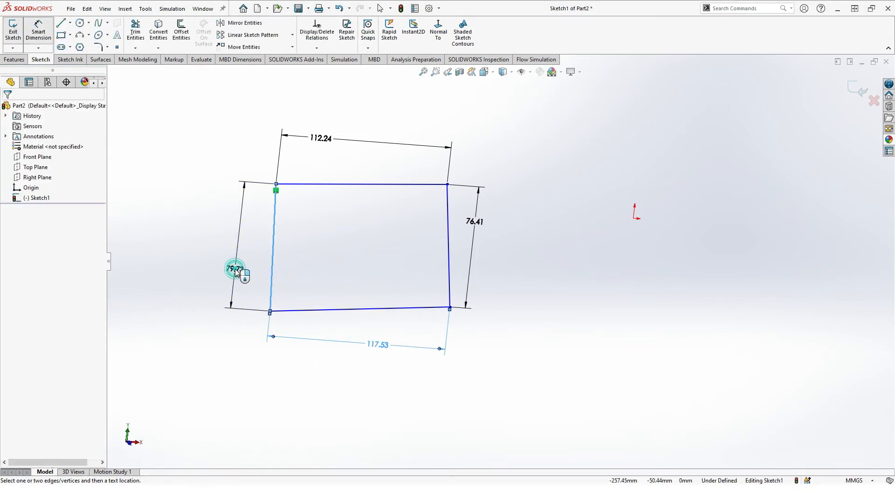
left_click(196, 257)
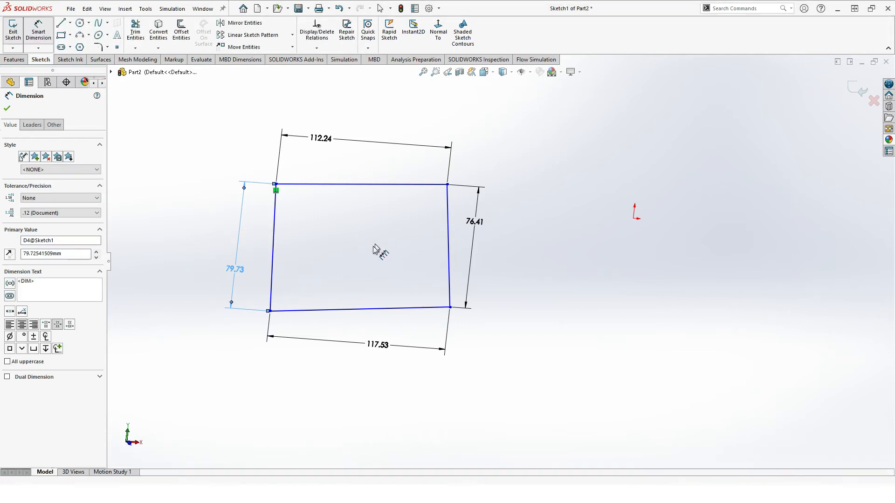
Add an angle dimension between the outline's upper and lower lines, placed inside the shape, and keep it as drawn.
scroll(371, 252, "down", 2)
scroll(372, 252, "up", 3)
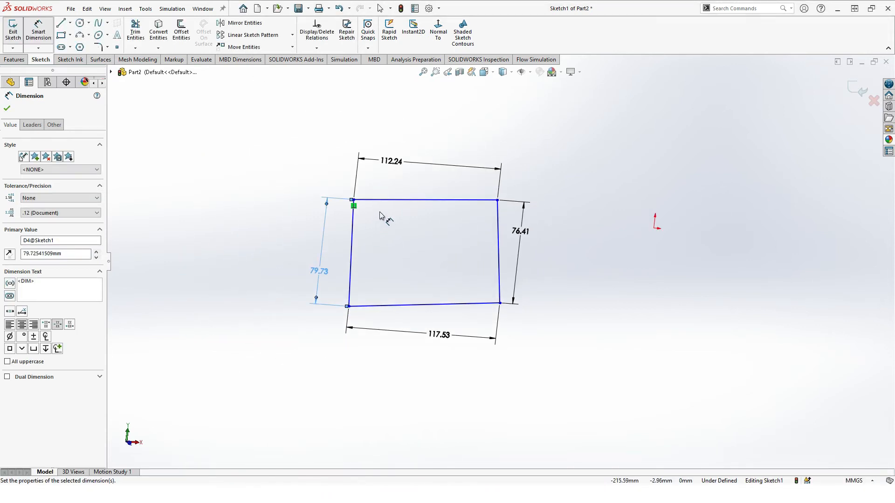
left_click(450, 201)
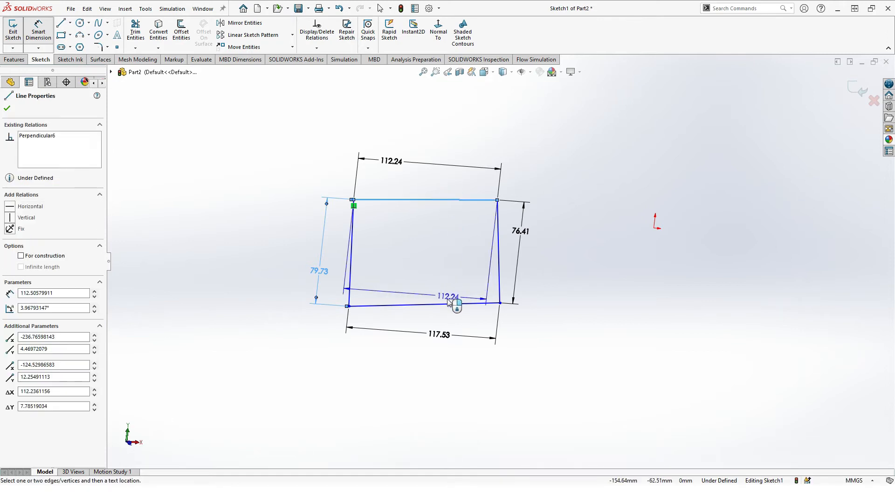
left_click(444, 303)
left_click(444, 253)
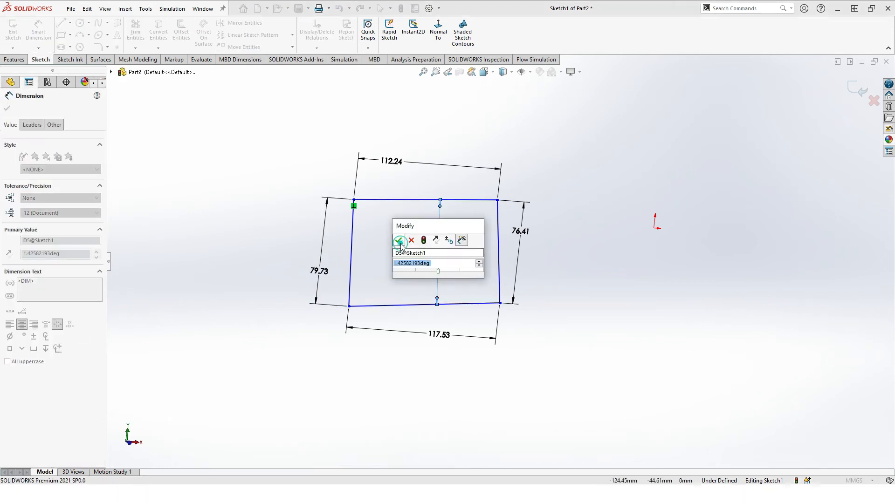
left_click(398, 240)
Try to add an angle dimension between the outline's left and right lines, and cancel instead of making it driven.
left_click(352, 249)
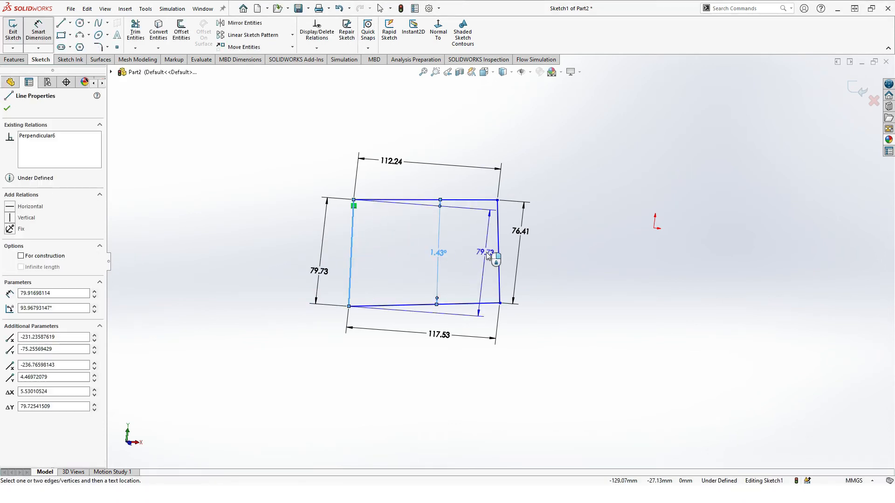
left_click(501, 264)
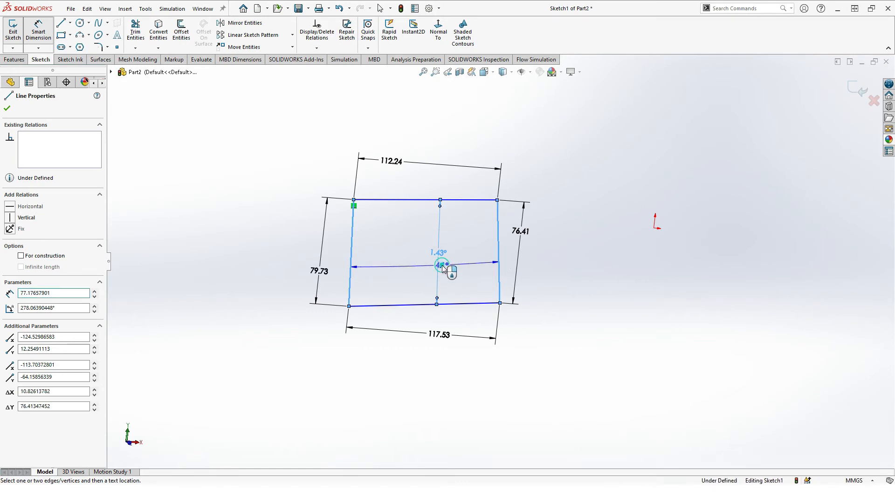
left_click(442, 265)
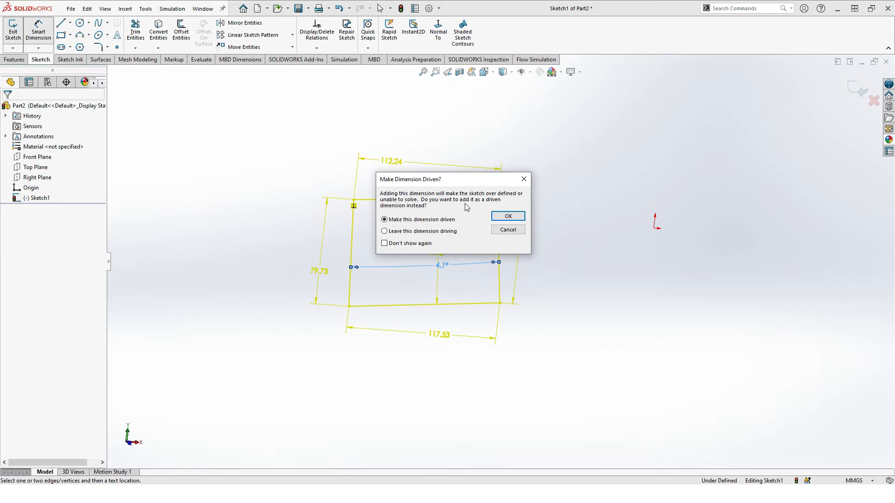
left_click_drag(438, 181, 614, 144)
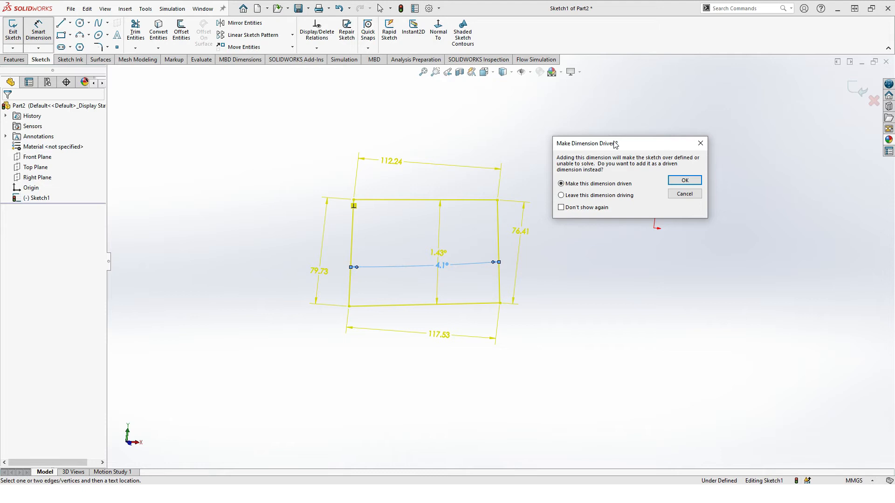
left_click(685, 194)
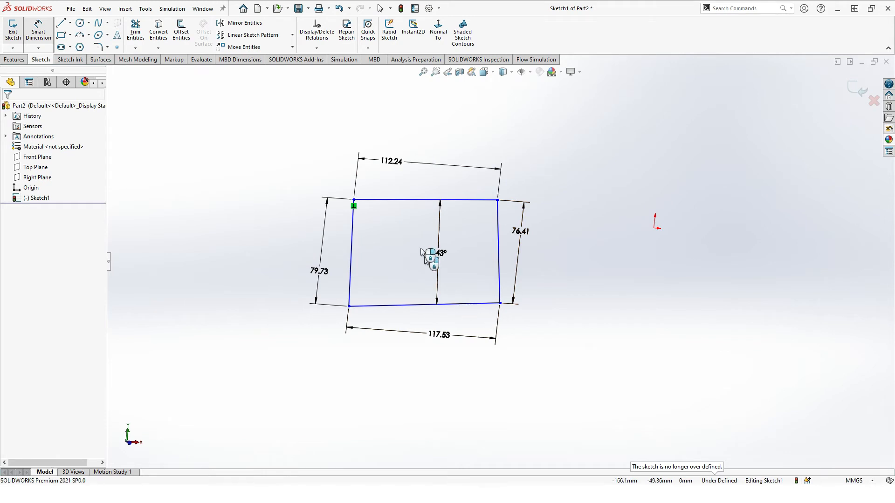
Try to add an angle dimension inside the corner between the outline's upper and right lines, and cancel instead of making it driven.
scroll(447, 224, "down", 3)
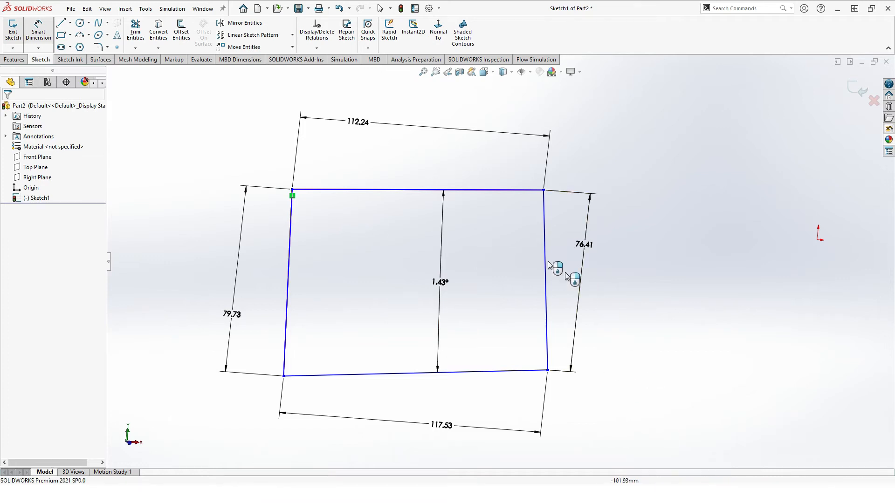
left_click(521, 191)
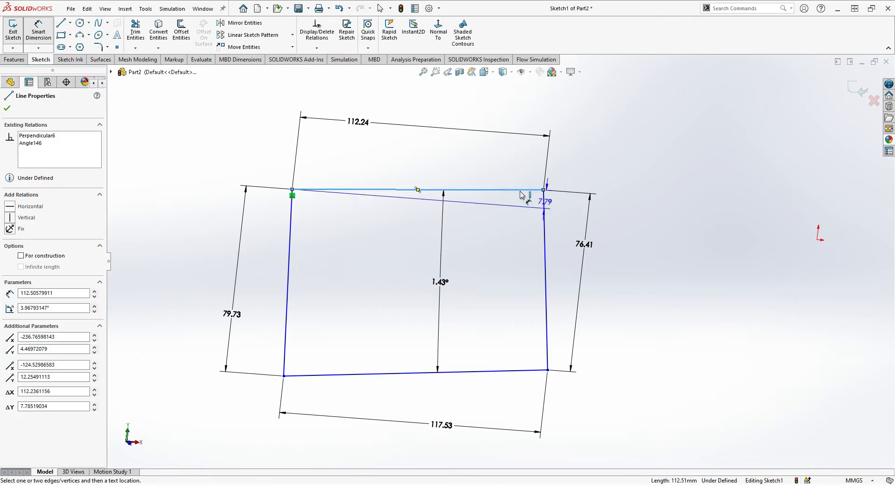
left_click(544, 234)
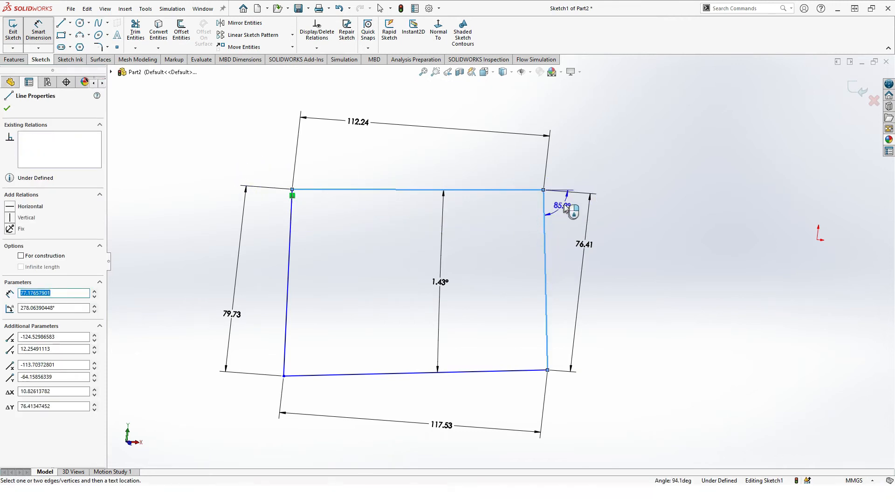
left_click(504, 223)
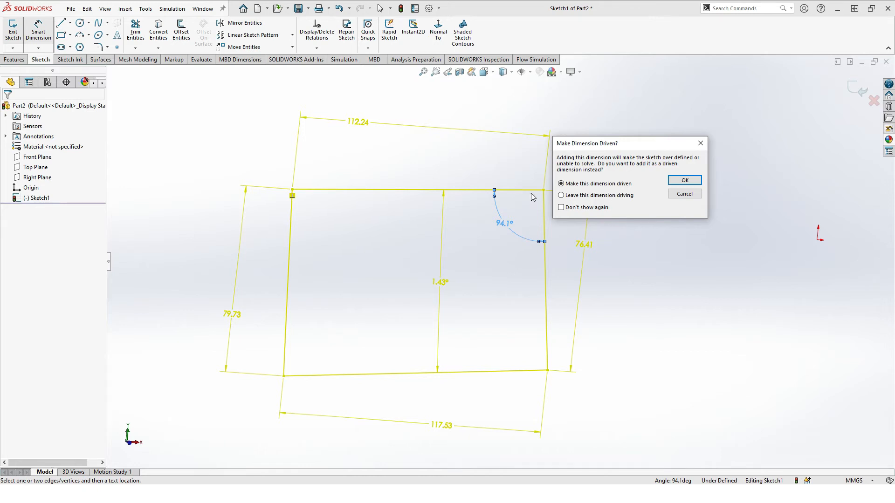
left_click(679, 195)
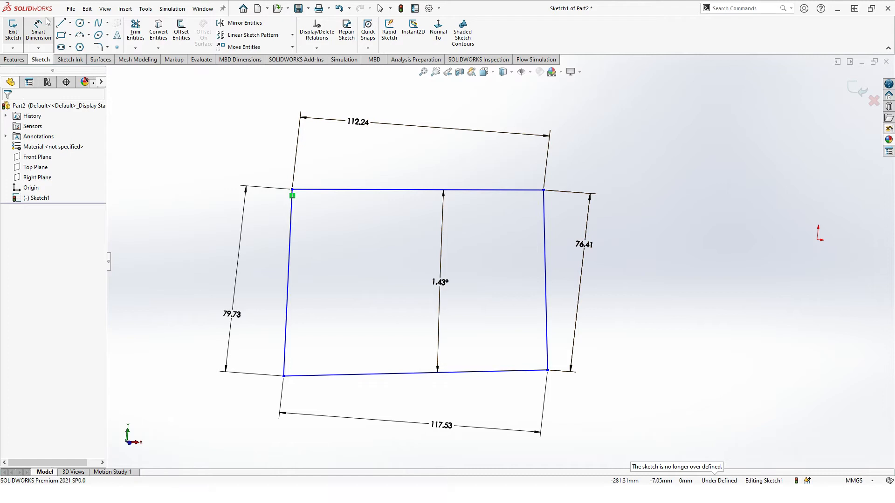
Make the outline's upper line horizontal and delete its conflicting angle and perpendicular relations.
left_click(475, 190)
left_click(501, 147)
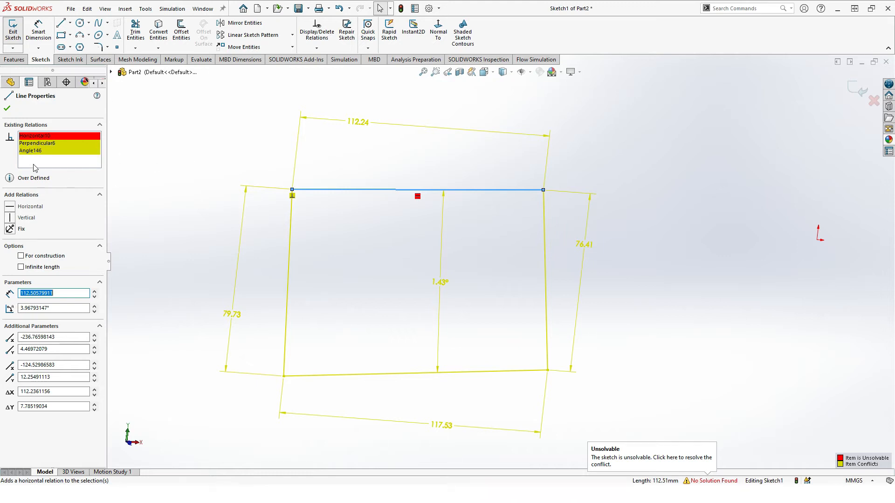
left_click(29, 151)
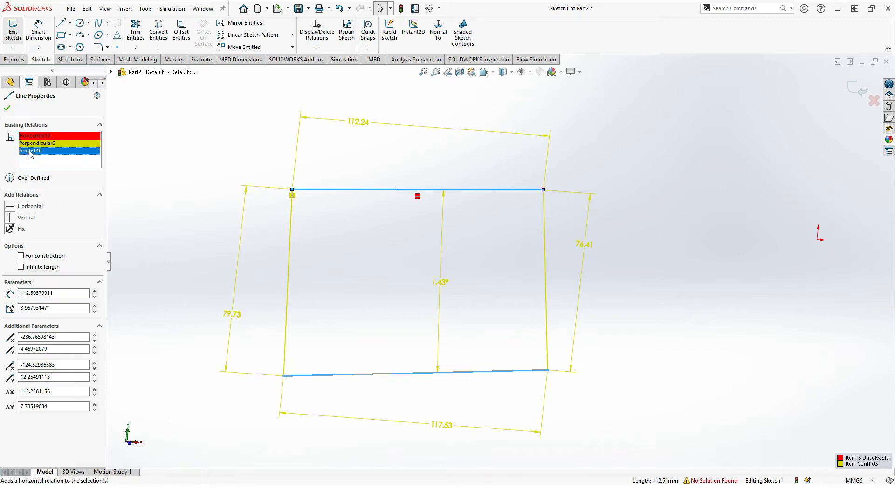
key("Delete")
left_click(37, 143)
key("Delete")
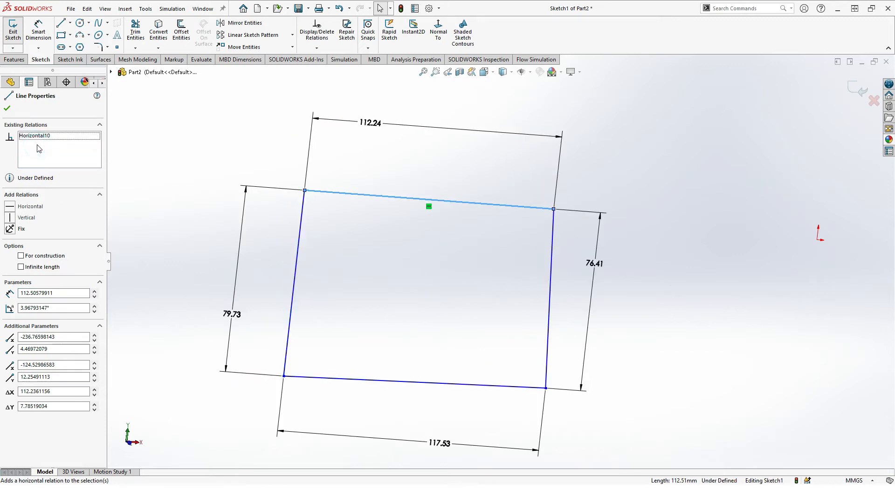
left_click(7, 108)
Add a vertical relation to the outline's left line.
left_click(295, 256)
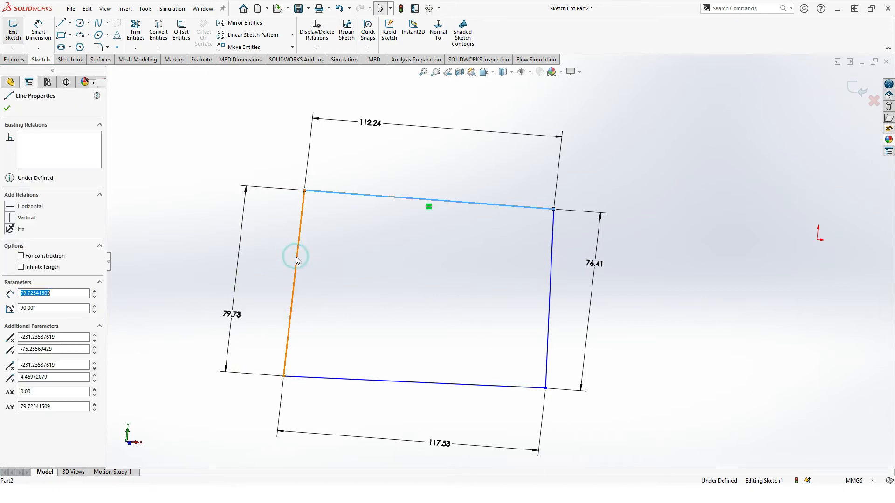
left_click(334, 217)
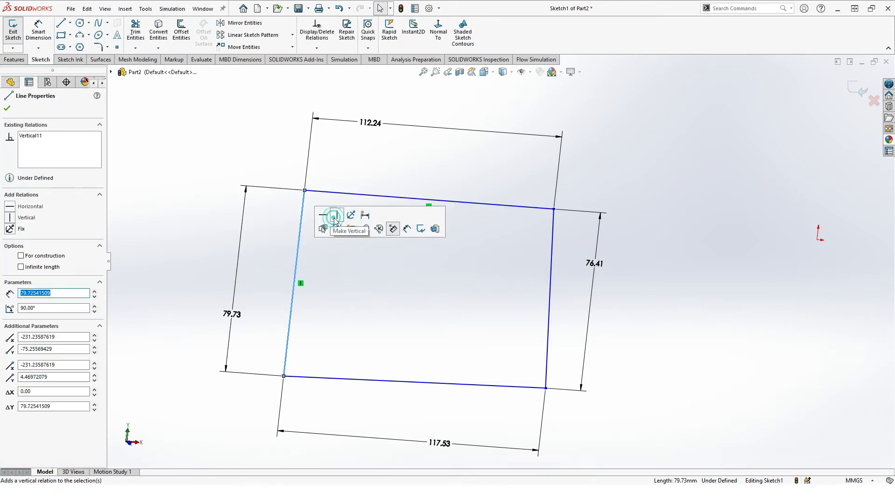
left_click(7, 108)
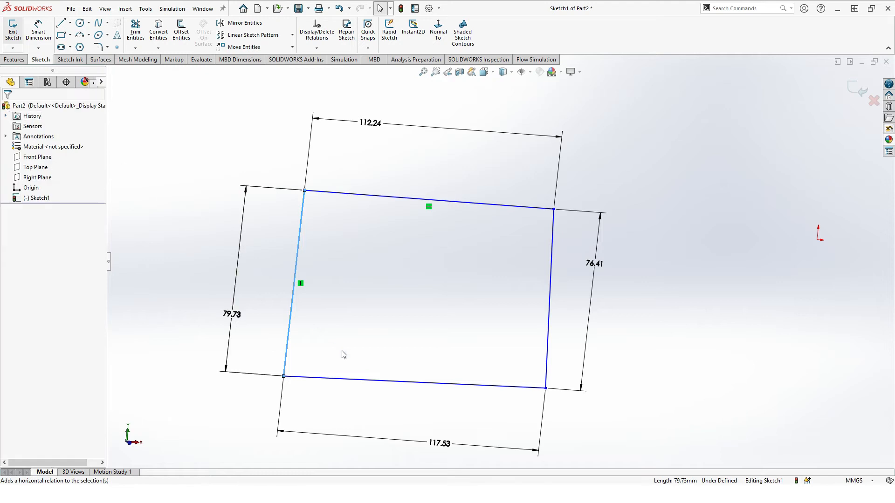
Try to make the outline's lower line horizontal as well, and select that relation to inspect the conflict.
left_click(336, 379)
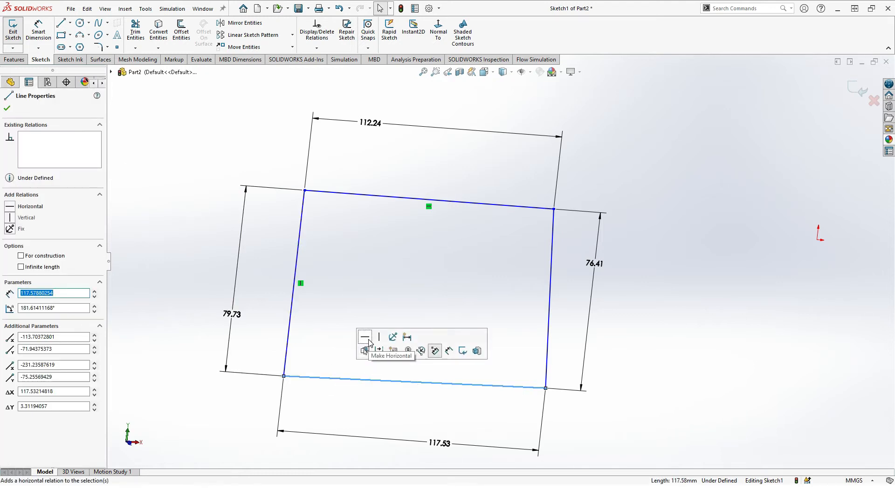
left_click(363, 337)
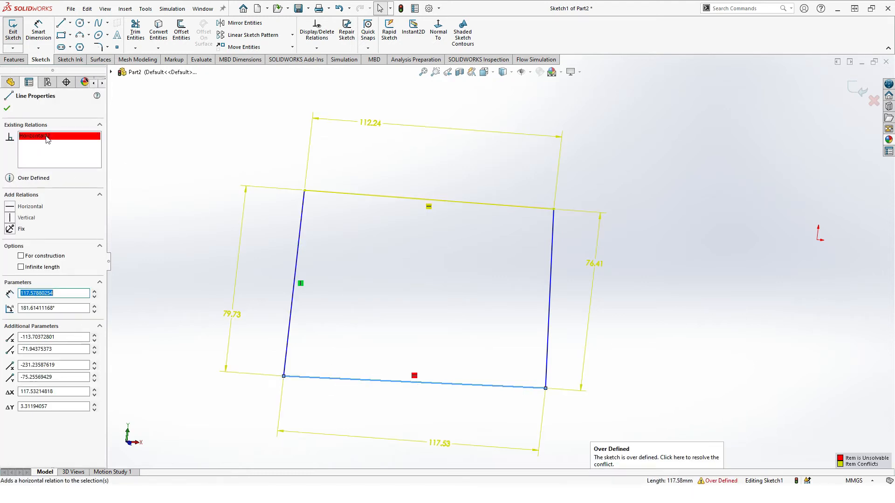
left_click(47, 137)
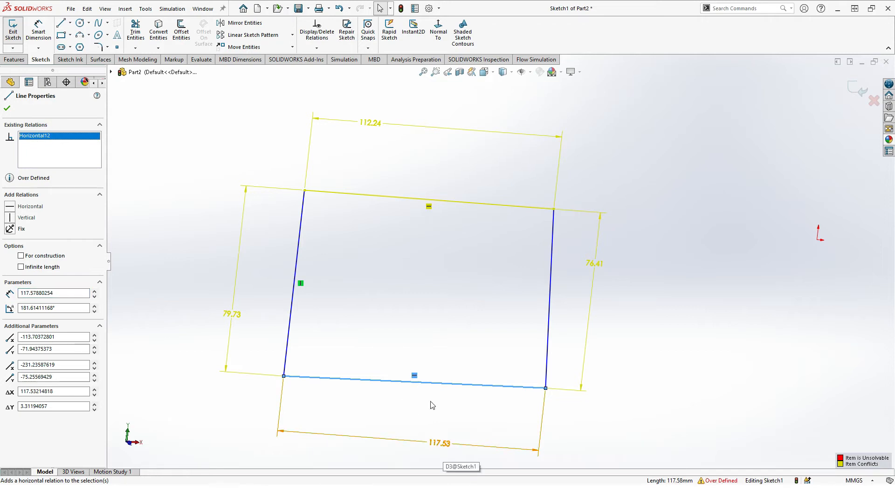
left_click(5, 111)
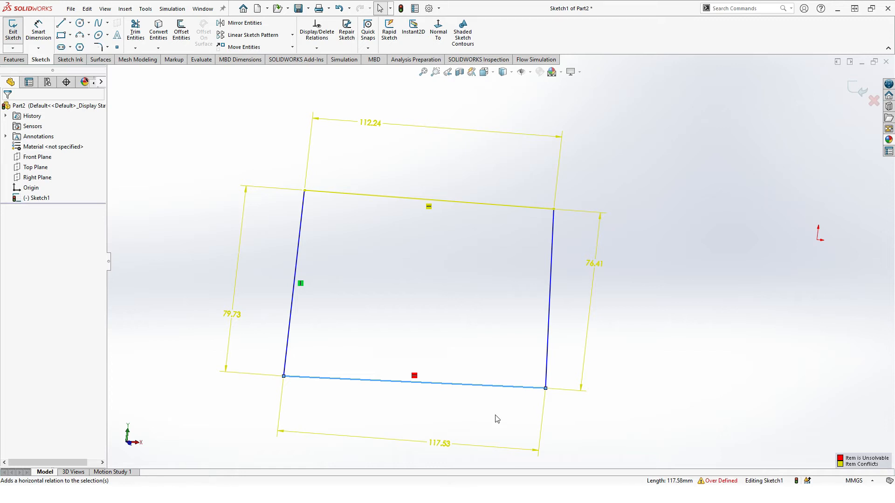
Diagnose the over-defined sketch with SketchXpert and delete the lower line's horizontal relation.
left_click(722, 481)
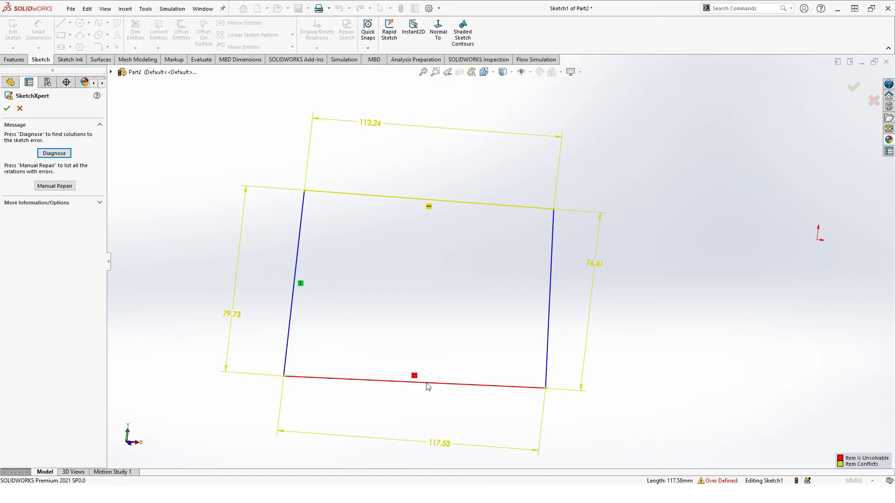
left_click(415, 376)
left_click(414, 376)
left_click(63, 155)
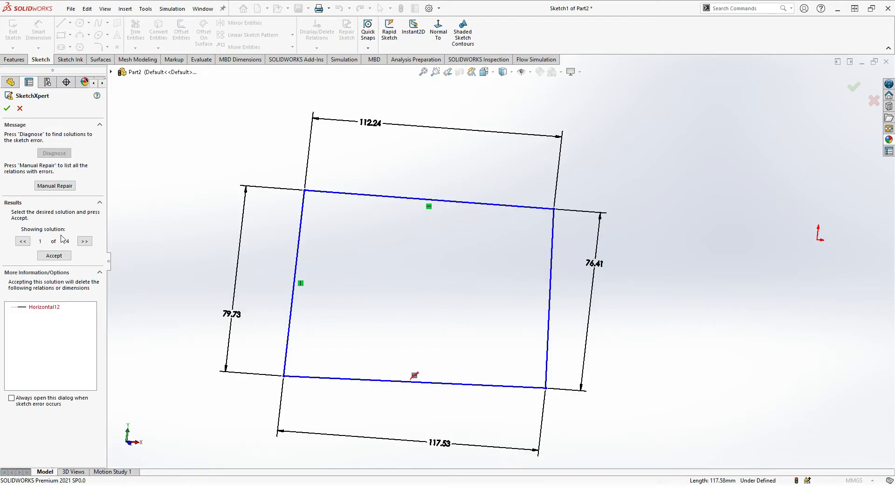
left_click(36, 308)
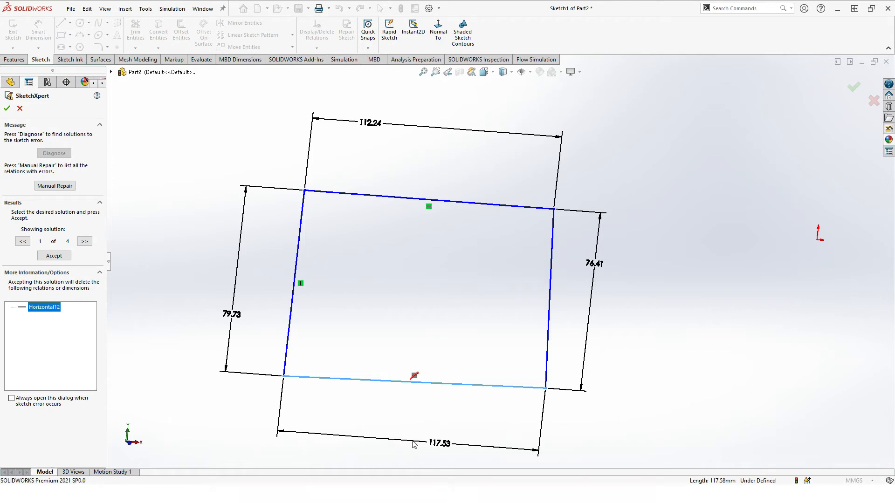
left_click(45, 309)
right_click(47, 302)
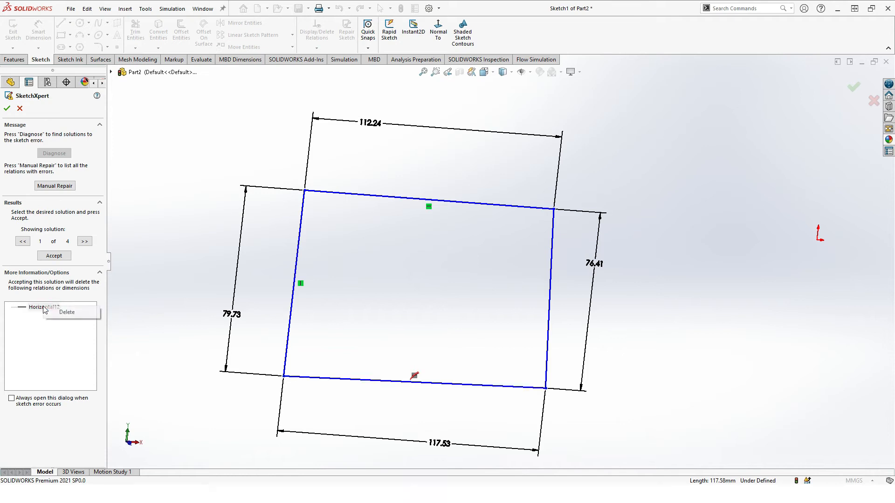
left_click(77, 314)
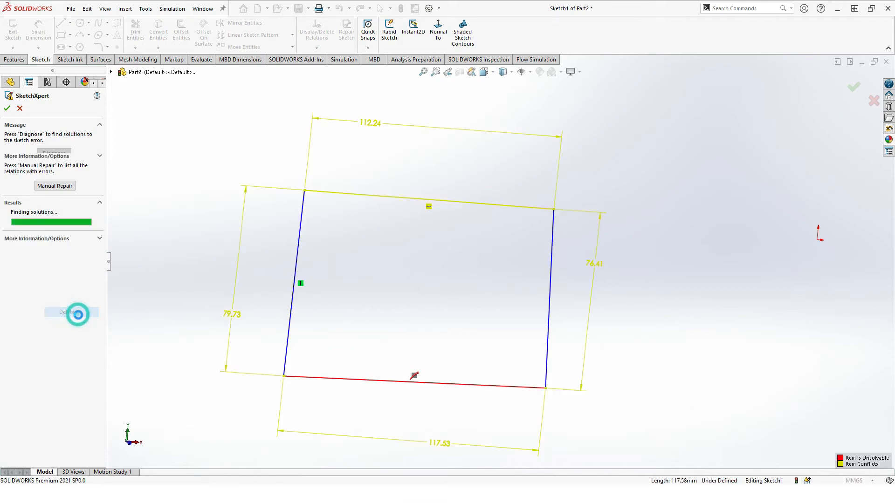
left_click(7, 108)
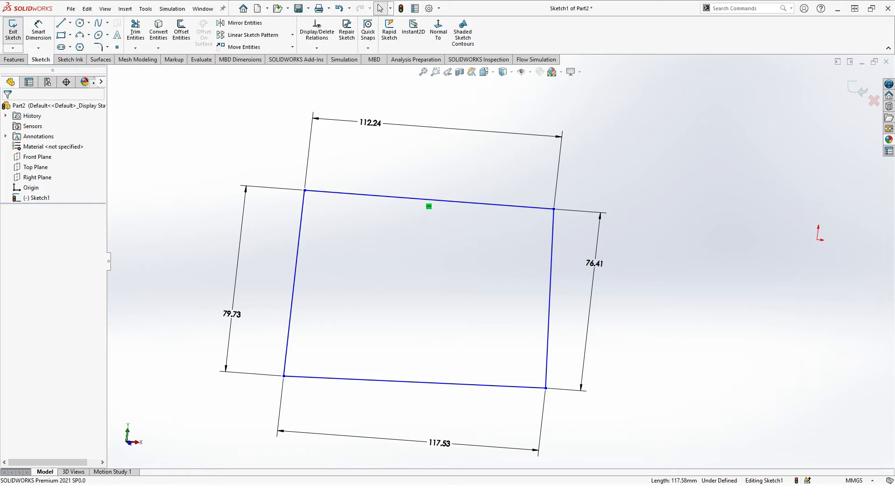
Exit the outline sketch.
scroll(519, 279, "down", 2)
scroll(511, 286, "up", 3)
mouse_move(512, 285)
middle_mouse_down()
mouse_move(431, 283)
mouse_move(387, 300)
mouse_move(421, 300)
mouse_move(499, 274)
mouse_move(463, 289)
mouse_move(463, 281)
middle_mouse_up()
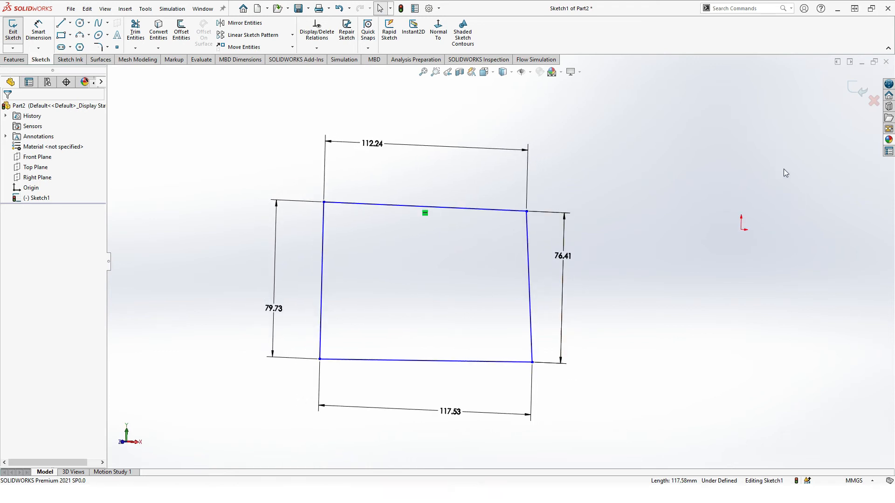
left_click(860, 95)
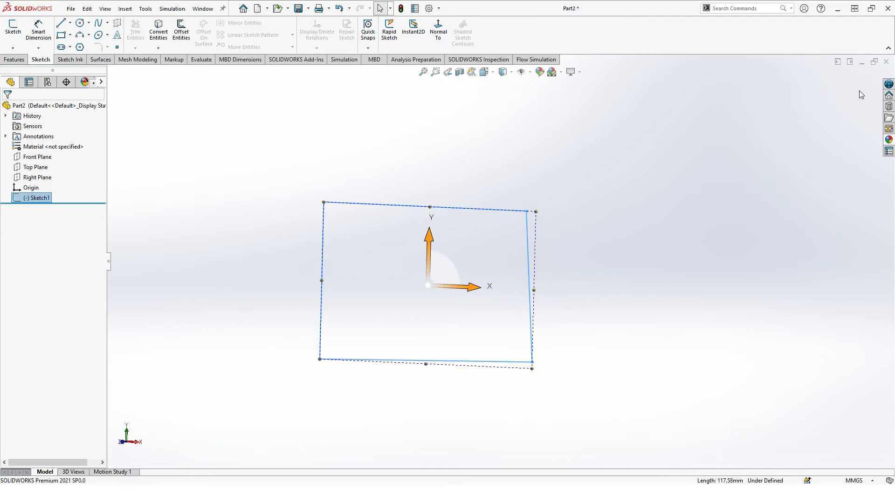
Preview a 46 mm blind boss extrusion of the outline, and cancel it.
middle_click_drag(443, 184, 411, 200)
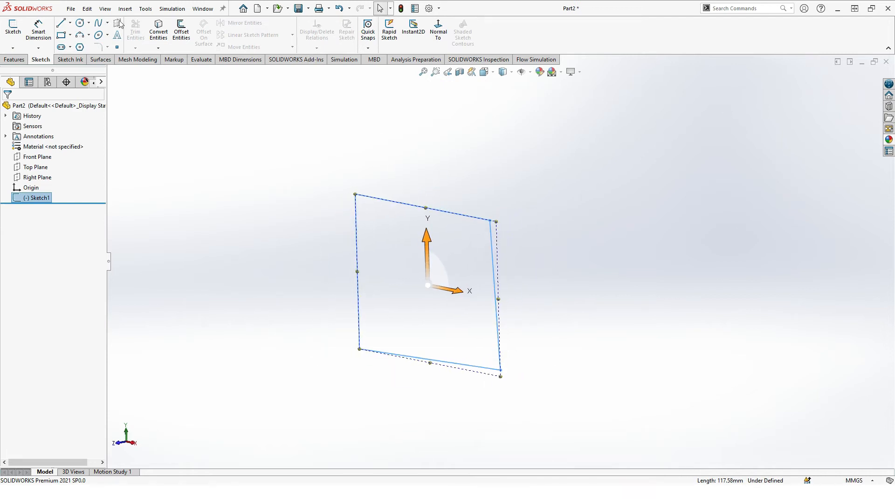
left_click(14, 59)
left_click(21, 33)
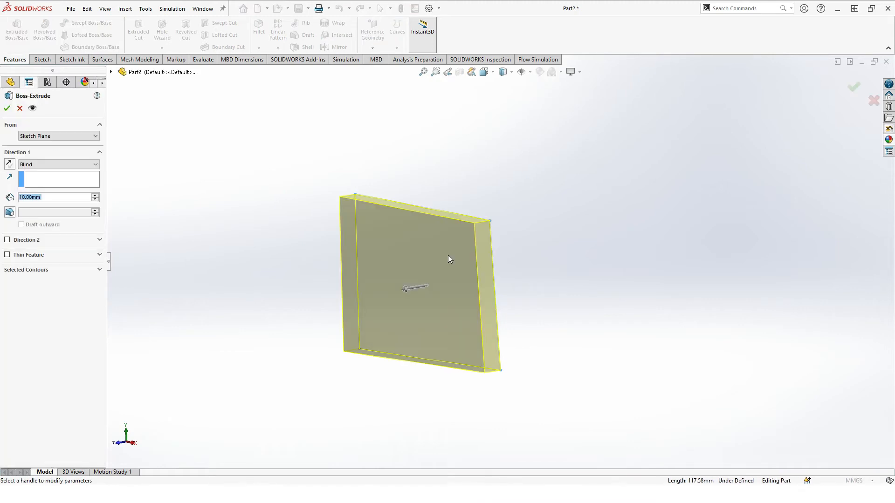
middle_click_drag(405, 288, 392, 304)
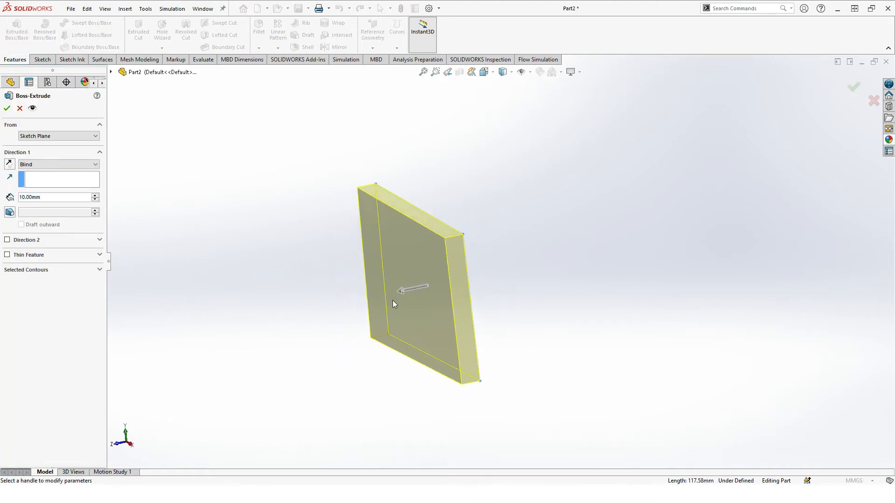
left_click_drag(397, 293, 245, 295)
middle_click_drag(246, 292, 256, 281)
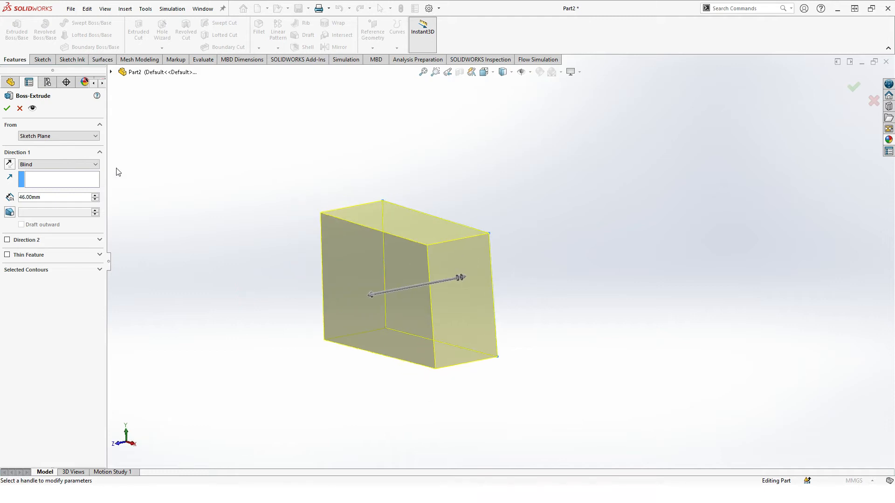
left_click(19, 109)
Reopen Sketch1 for editing.
mouse_move(495, 279)
middle_mouse_down()
mouse_move(533, 251)
mouse_move(553, 262)
mouse_move(495, 292)
mouse_move(521, 259)
mouse_move(536, 294)
middle_mouse_up()
mouse_move(288, 177)
left_mouse_down()
mouse_move(472, 248)
mouse_move(598, 394)
left_mouse_up()
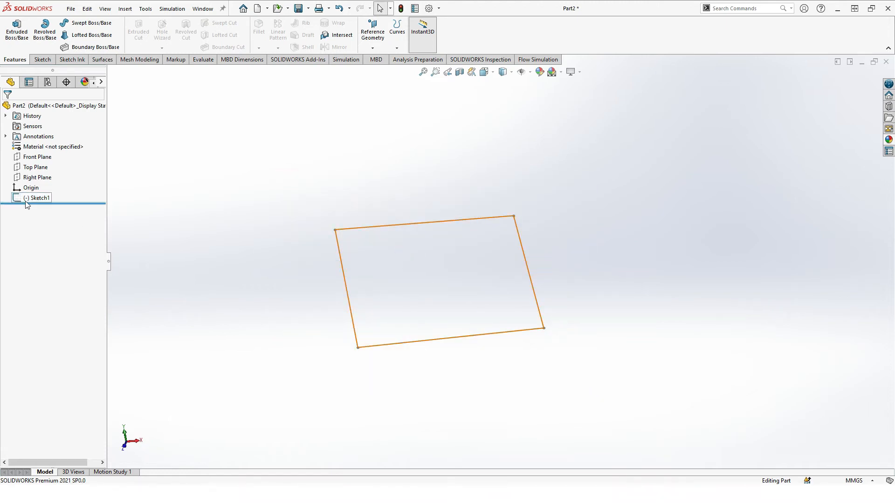
left_click_drag(317, 218, 641, 420)
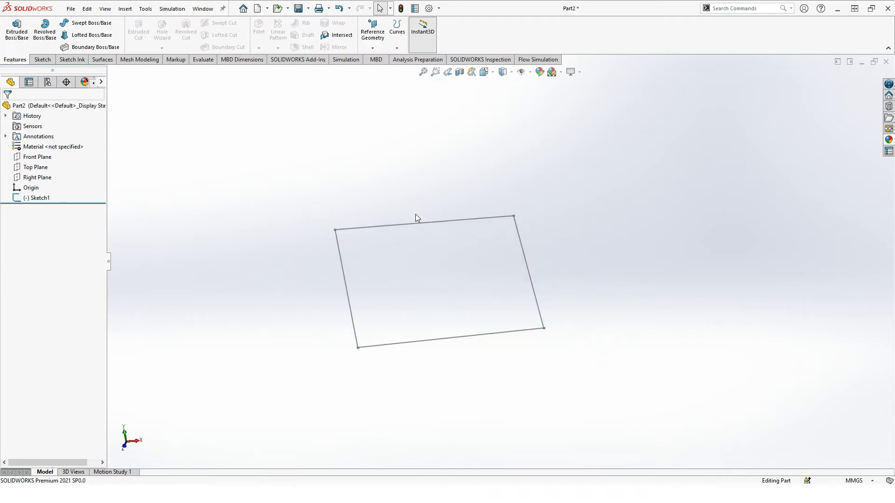
left_click(38, 200)
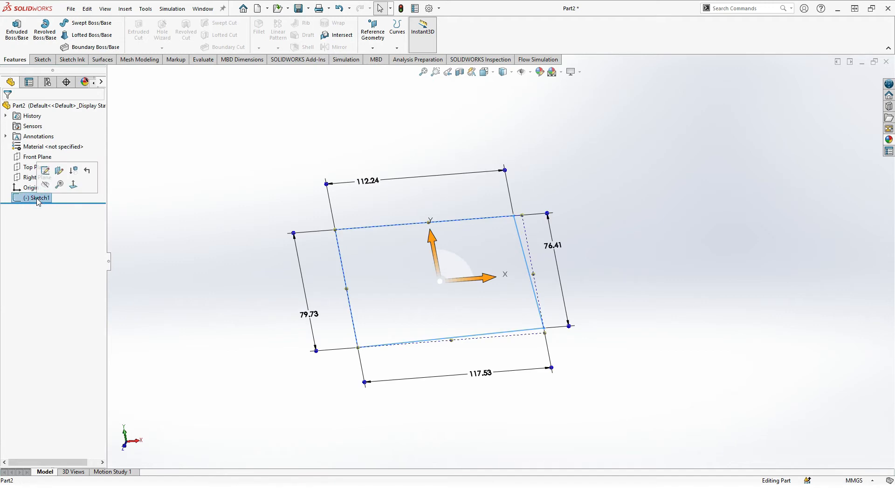
left_click(44, 172)
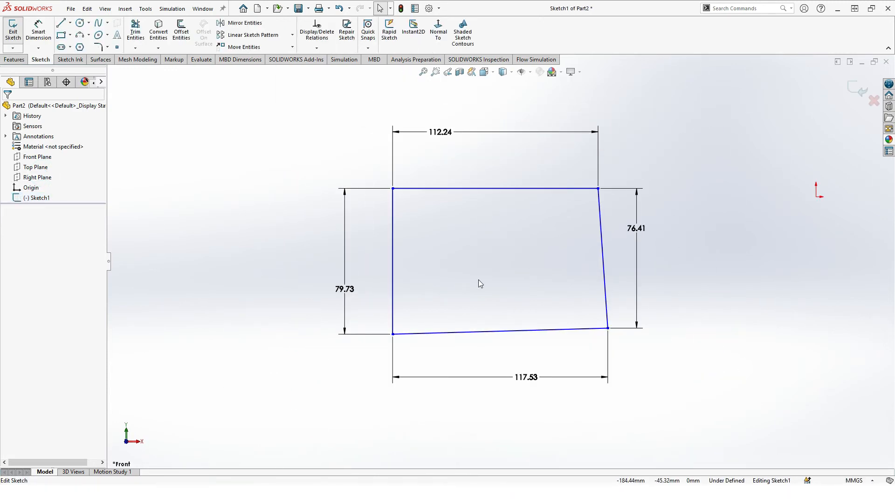
Move the under-defined outline upward by its upper line and farther from the origin by its left line.
mouse_move(280, 117)
left_mouse_down()
mouse_move(679, 235)
mouse_move(727, 392)
left_mouse_up()
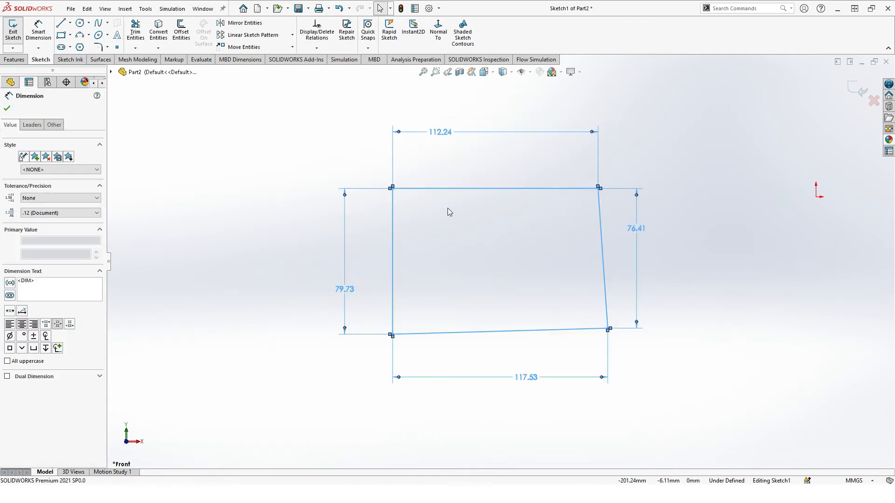
left_click(247, 214)
left_click_drag(483, 188, 514, 157)
left_click_drag(396, 254, 284, 275)
scroll(625, 242, "down", 2)
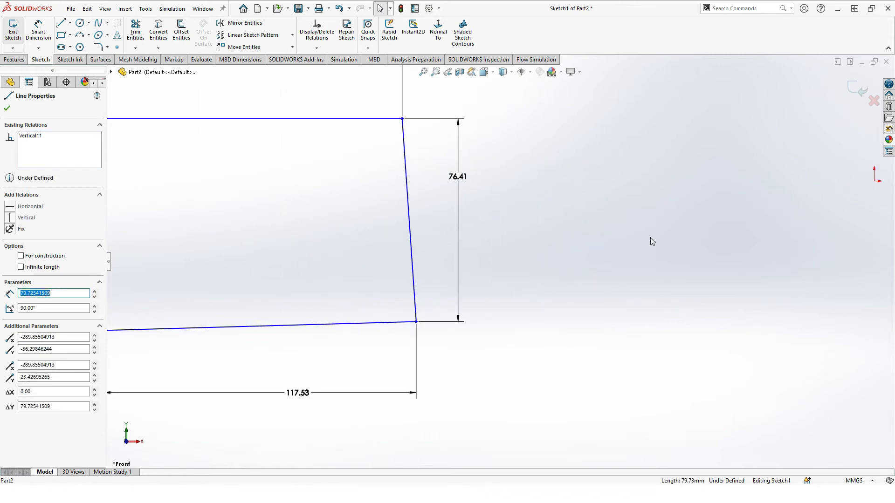
scroll(650, 237, "up", 3)
left_click(423, 72)
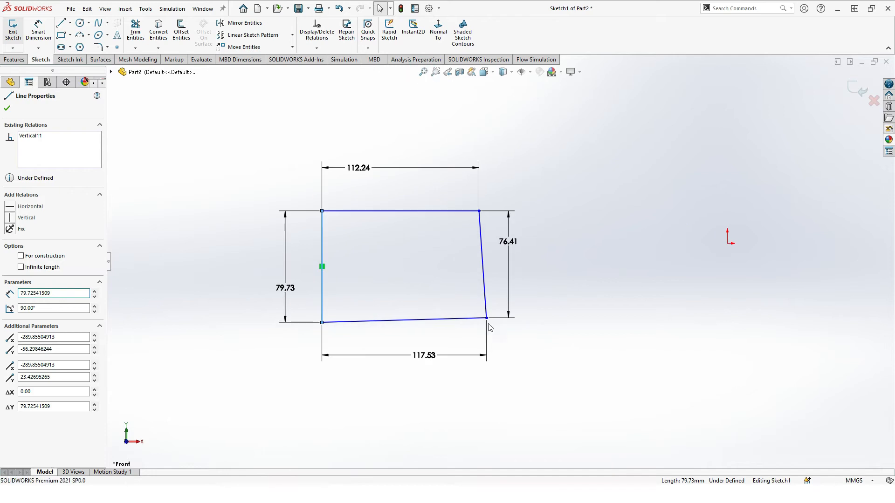
Move the outline slightly up by its upper line and sideways by its left line until it sits near the origin.
left_click(417, 272)
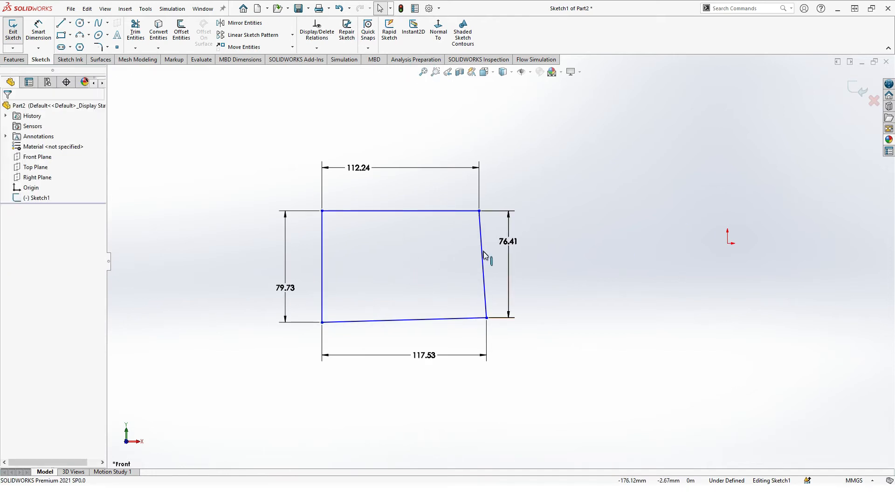
left_click(484, 256)
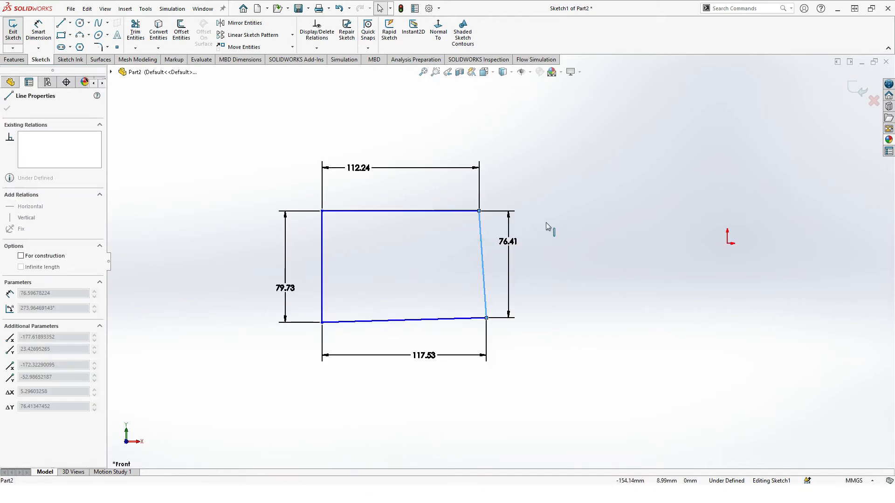
mouse_move(426, 211)
left_mouse_down()
mouse_move(556, 264)
mouse_move(593, 164)
mouse_move(608, 279)
mouse_move(677, 287)
mouse_move(692, 180)
mouse_move(680, 200)
left_mouse_up()
left_click(555, 281)
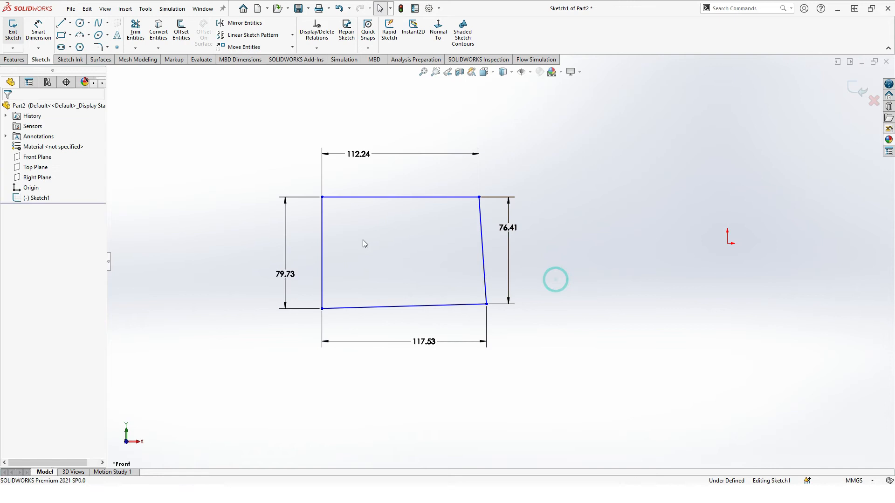
mouse_move(323, 259)
left_mouse_down()
mouse_move(533, 281)
mouse_move(493, 291)
left_mouse_up()
left_click(652, 285)
left_click(316, 284)
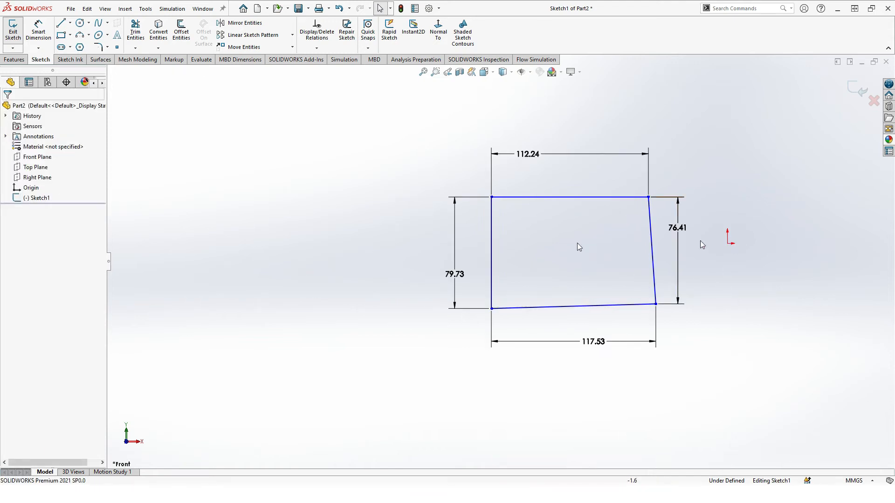
Dimension the distance between the outline's lower line and the origin at 30 mm with Smart Dimension.
left_click(45, 36)
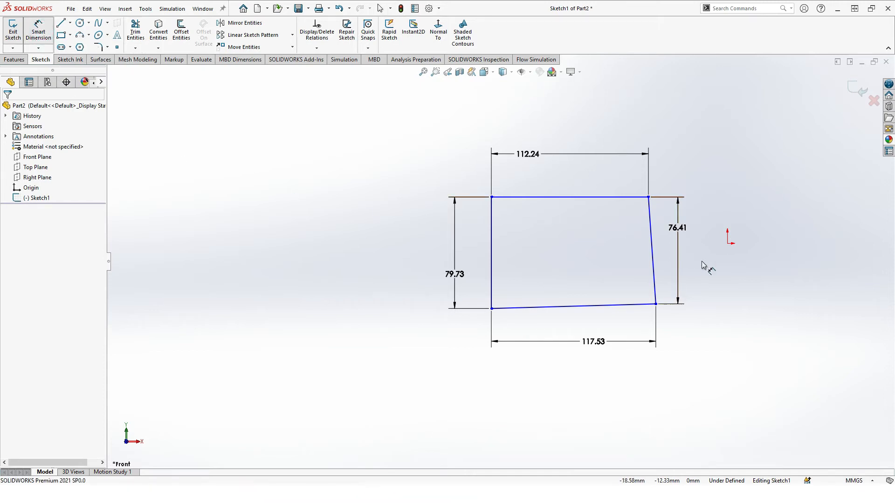
left_click(631, 307)
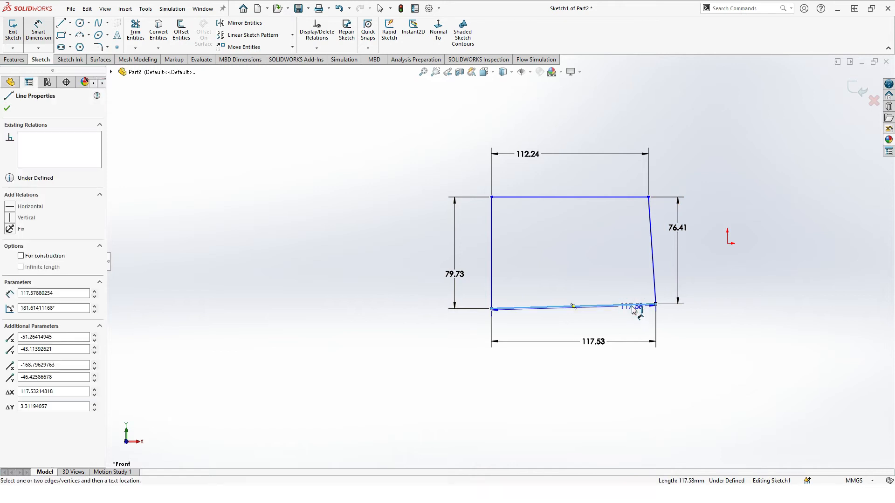
left_click(727, 243)
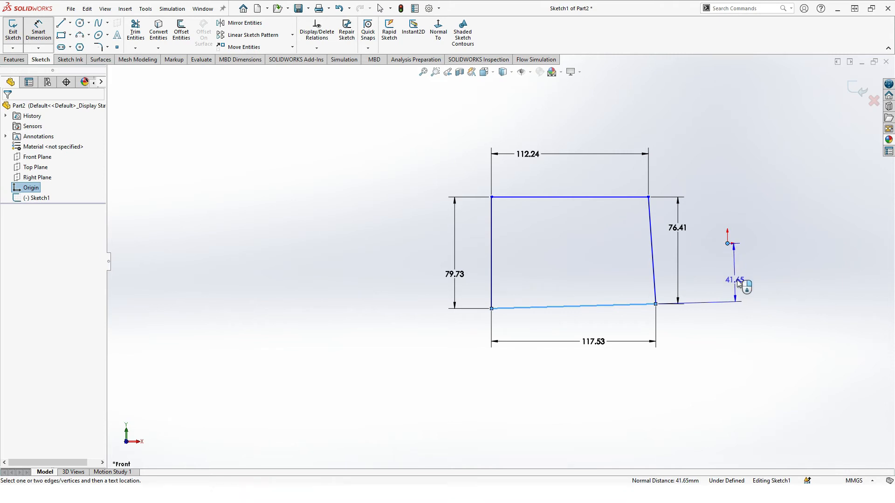
left_click(748, 281)
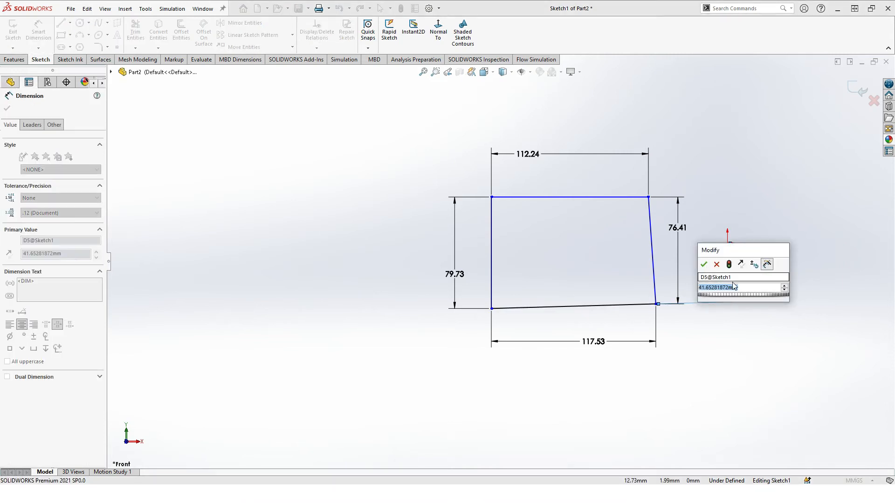
type("30")
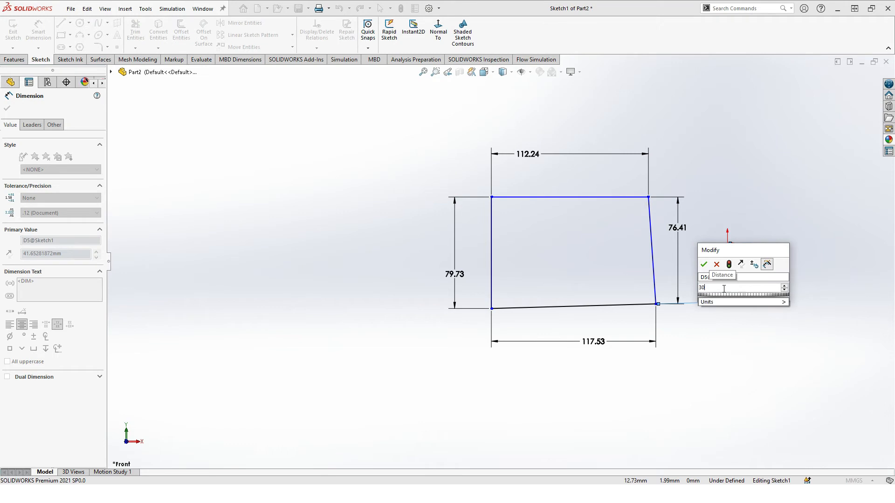
key("Return")
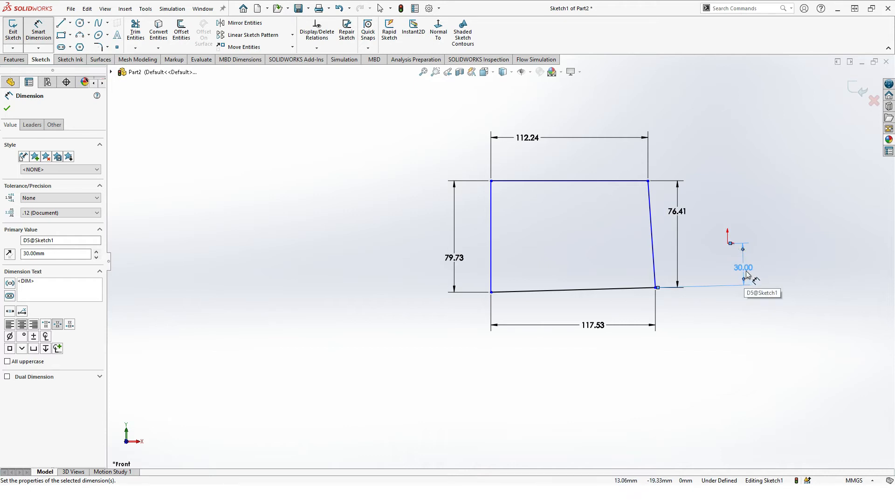
left_click(593, 290)
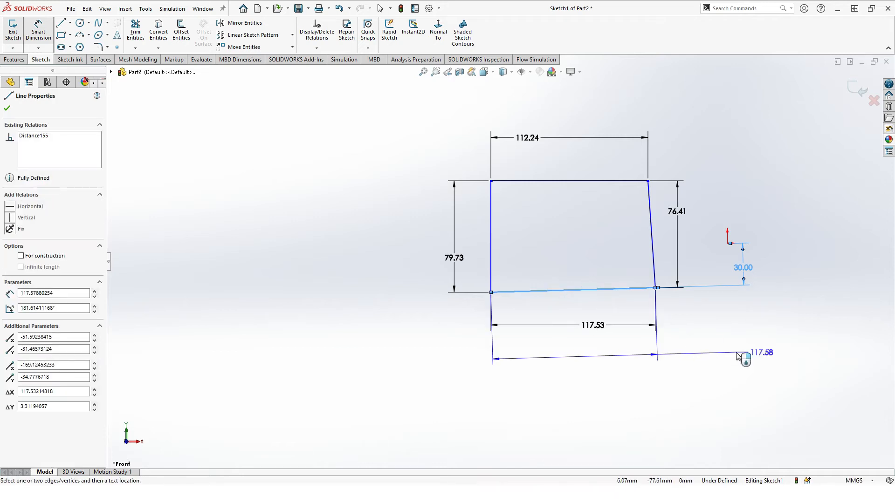
key("Escape")
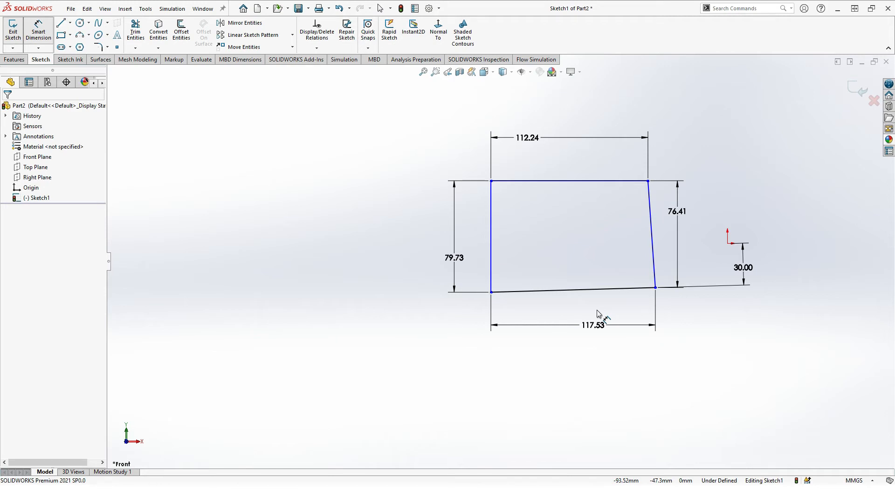
Dimension the distance from the slanted side line nearest the origin to the origin at 40 mm, and leave Smart Dimension.
left_click(652, 251)
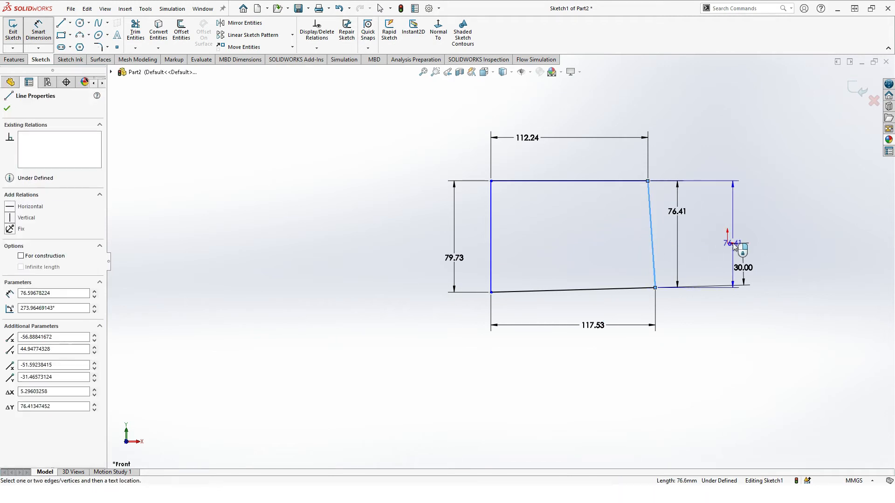
left_click(728, 244)
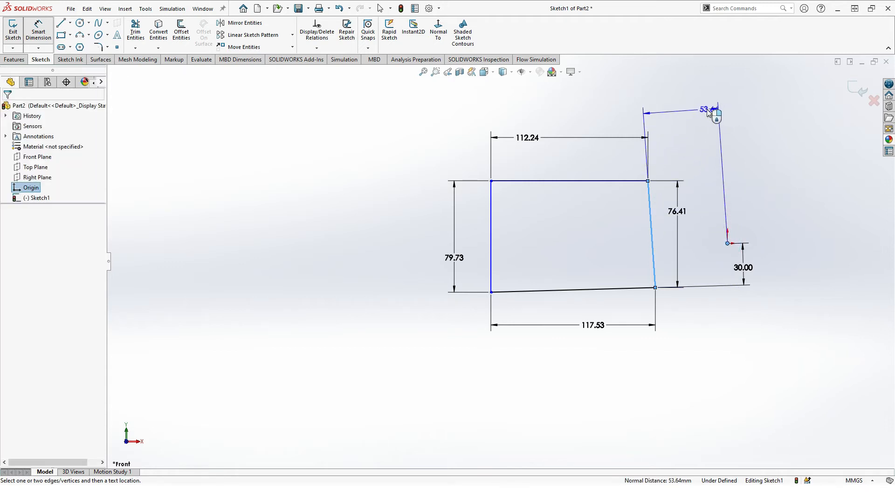
left_click(695, 112)
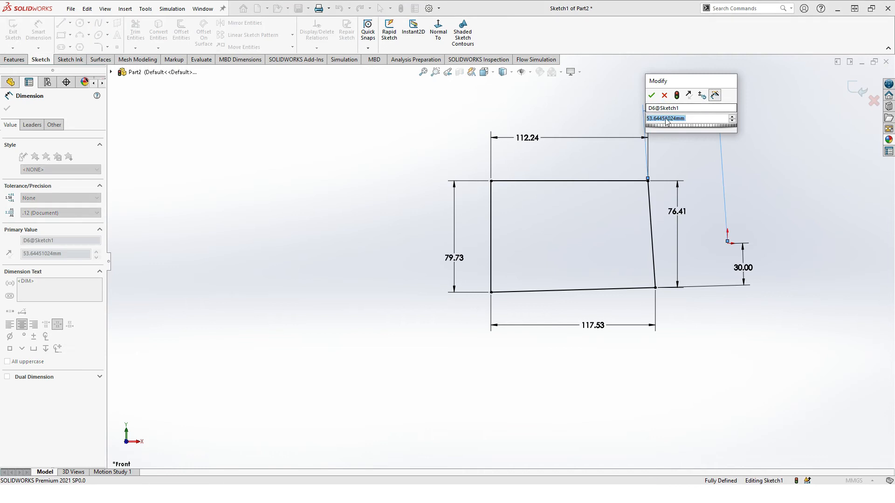
type("40")
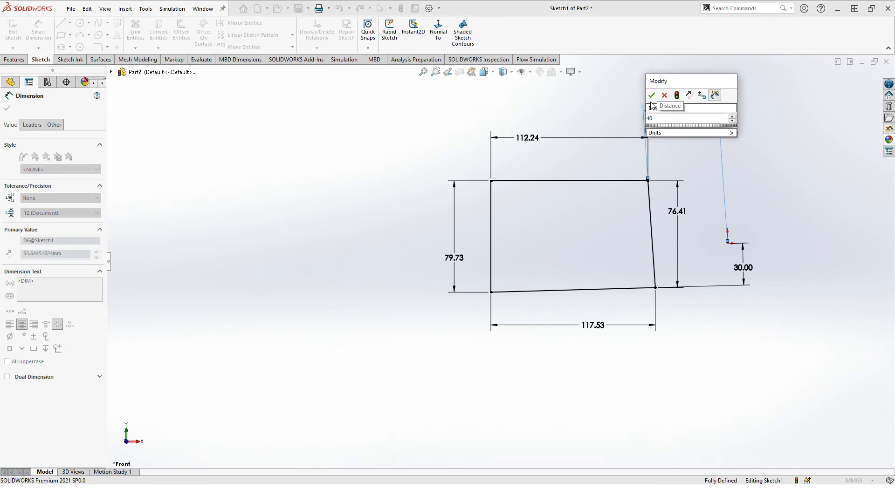
left_click(651, 97)
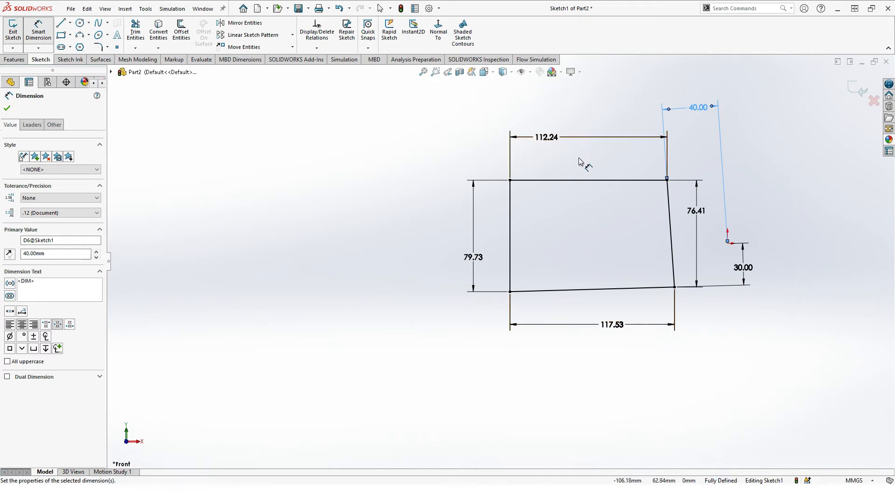
left_click(574, 180)
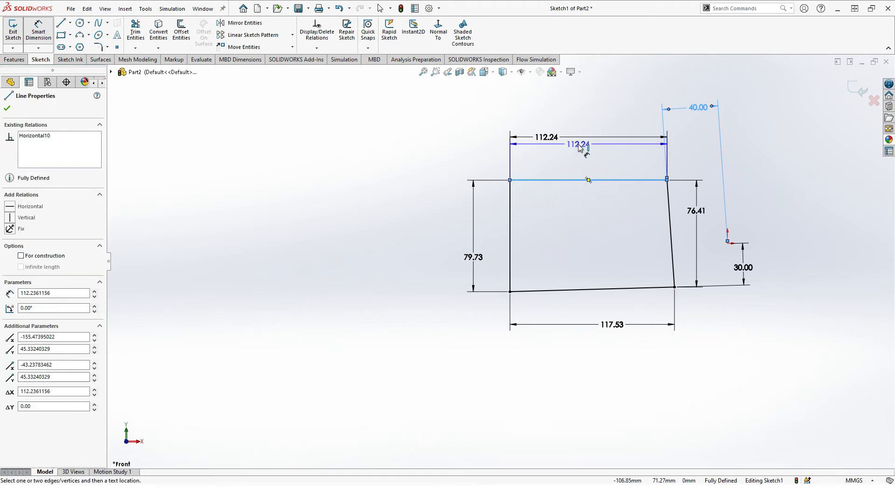
key("Escape")
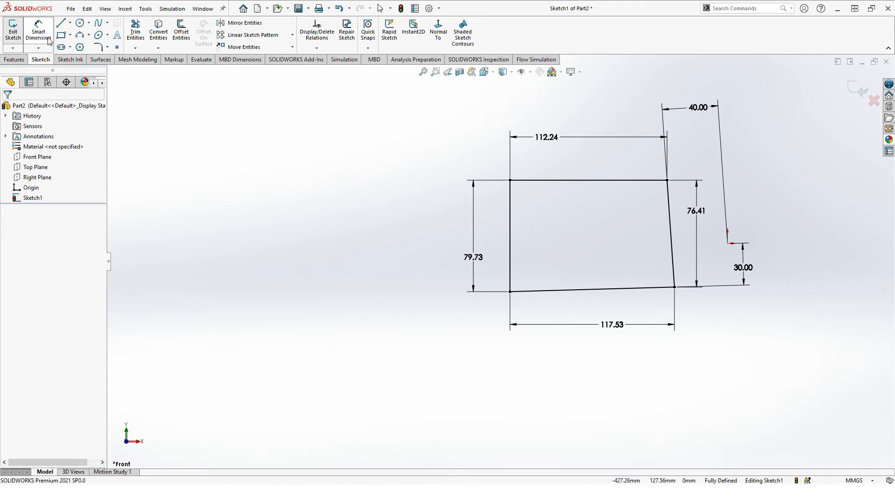
key("Escape")
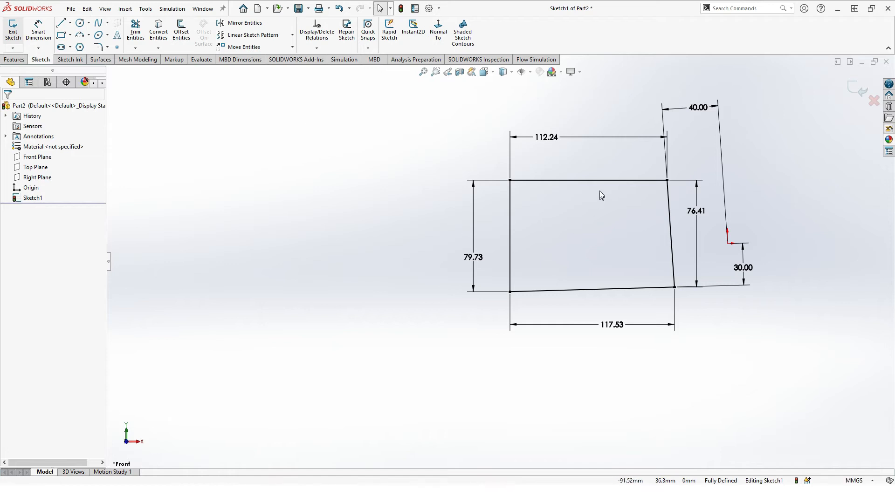
Try to move the outline by its upper line and by its vertical line to check whether it is locked.
left_click(609, 180)
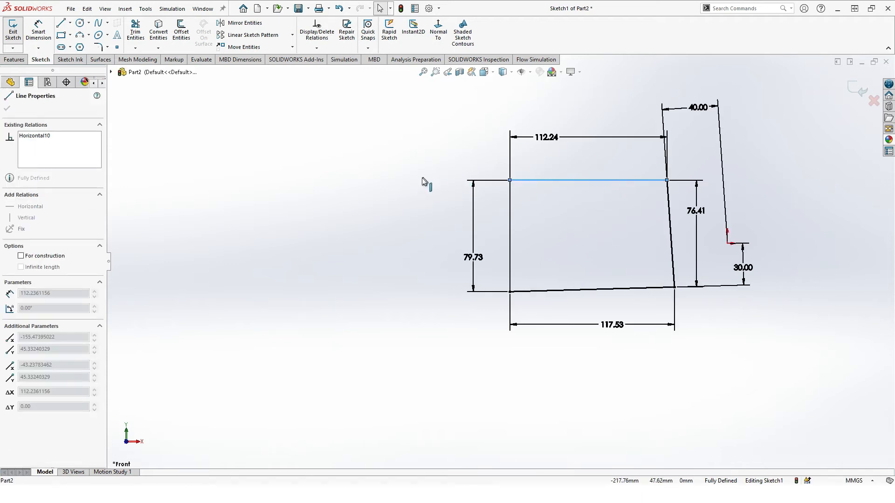
left_click(389, 246)
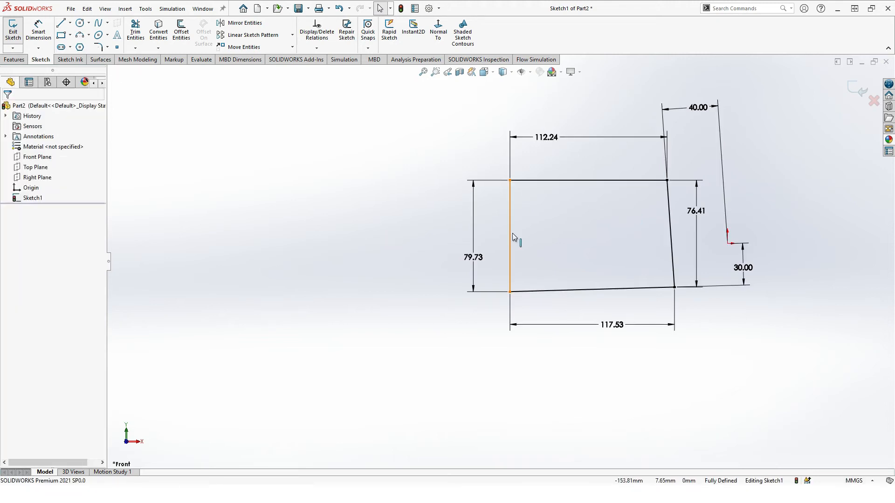
left_click(512, 233)
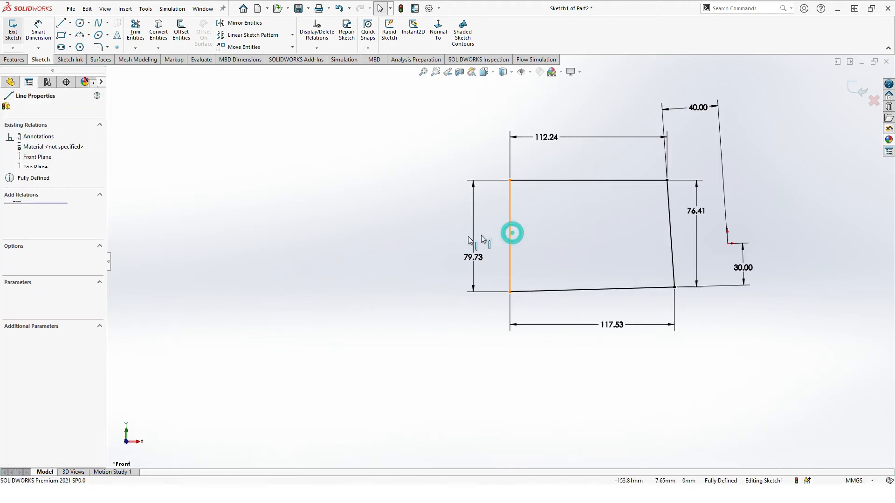
left_click(390, 233)
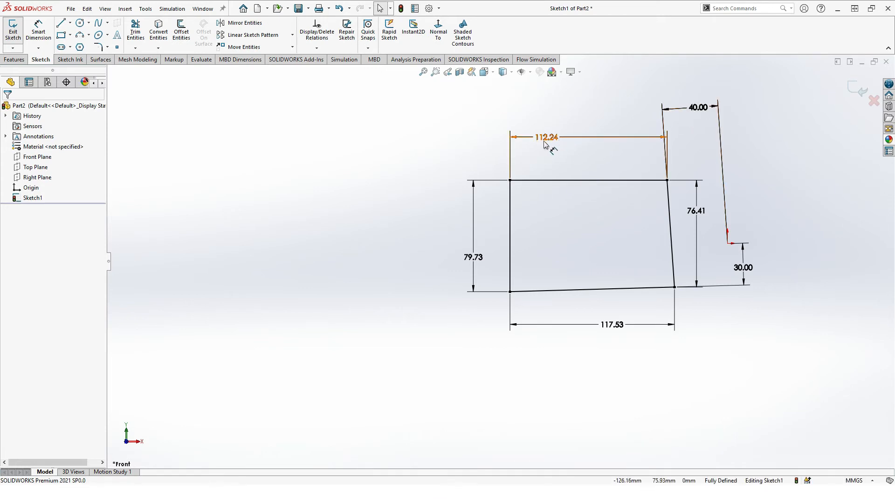
Set the distance between the slanted side line and the origin to 80 mm.
double_click(698, 107)
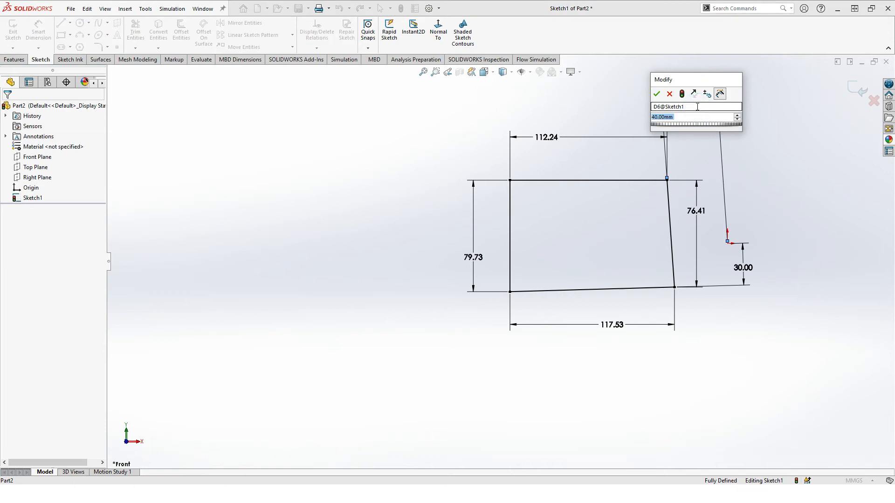
type("80")
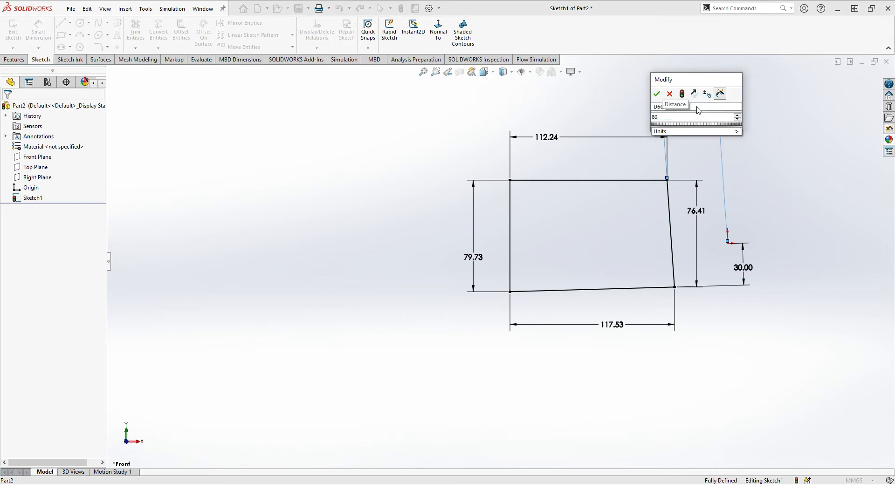
key("Return")
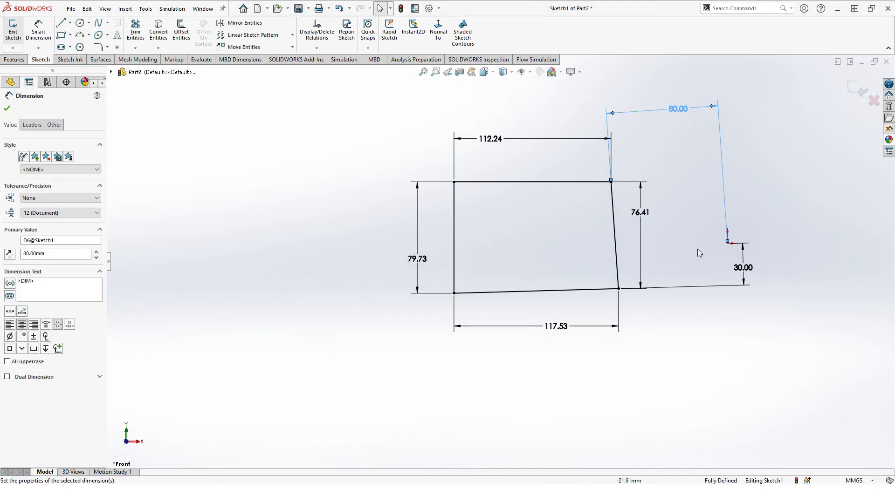
left_click(671, 142)
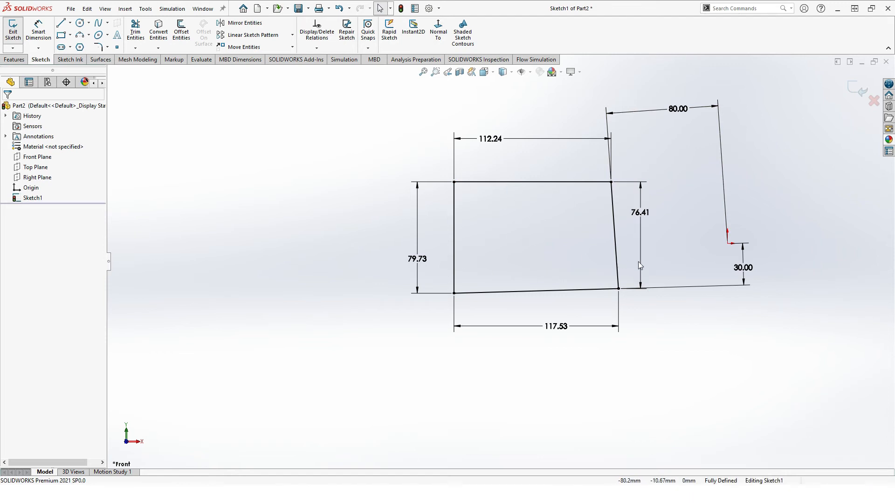
Set the horizontal length dimension of the outline's lower line to 20 mm.
left_click(557, 327)
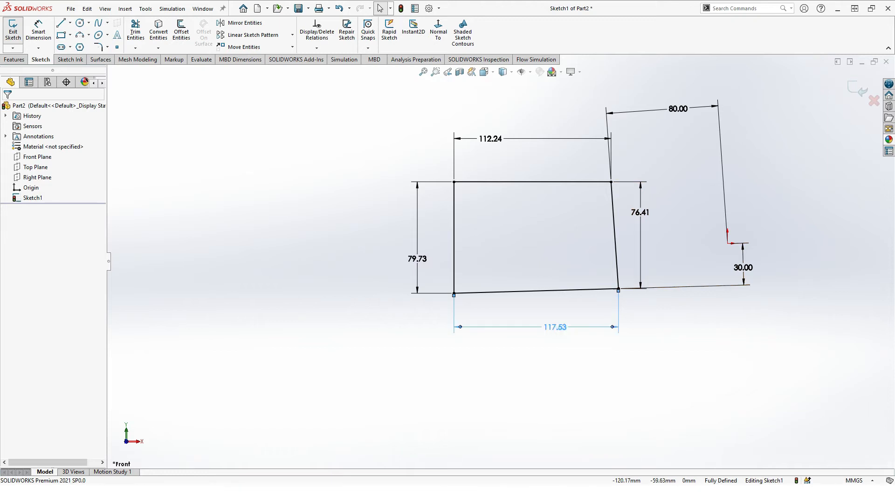
double_click(550, 329)
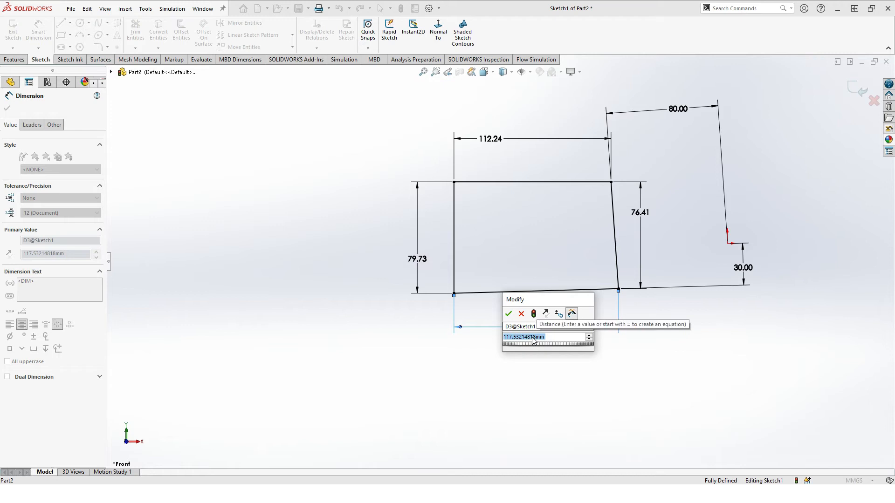
type("20")
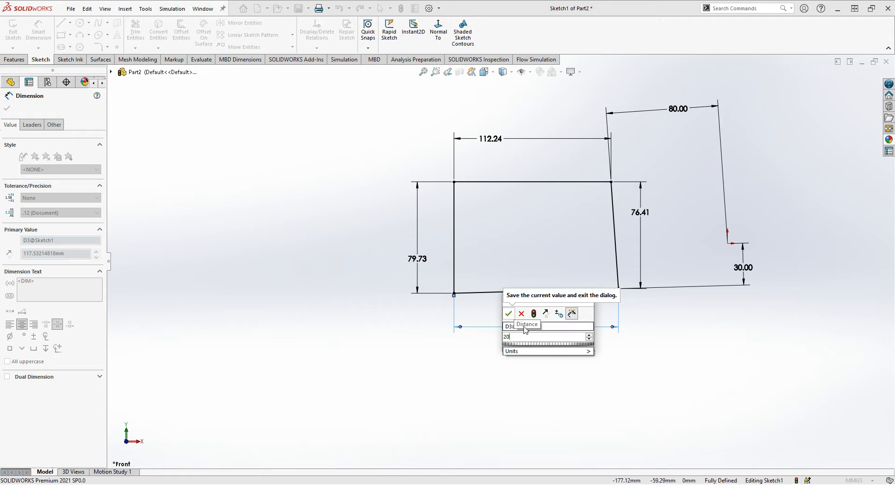
left_click(507, 314)
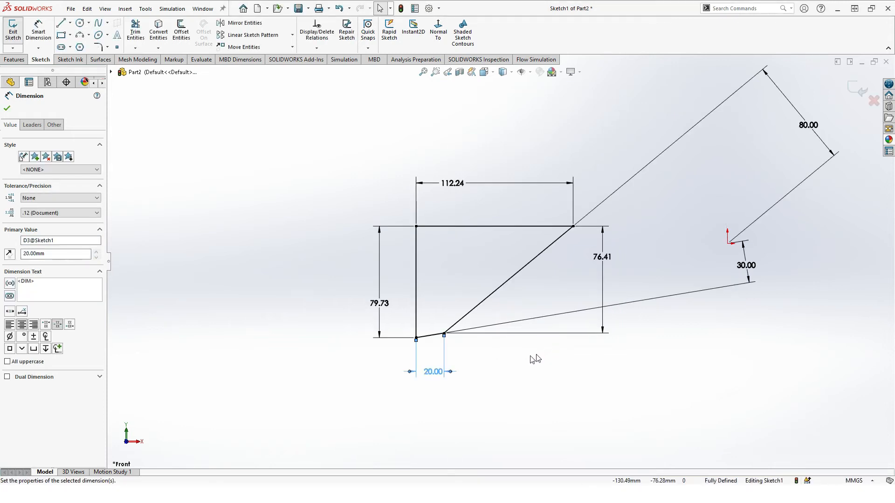
Delete all of the sketch's lines and dimensions together.
scroll(622, 297, "down", 2)
scroll(626, 295, "up", 4)
mouse_move(627, 295)
middle_mouse_down()
mouse_move(503, 336)
mouse_move(618, 318)
mouse_move(659, 261)
mouse_move(575, 180)
mouse_move(617, 232)
middle_mouse_up()
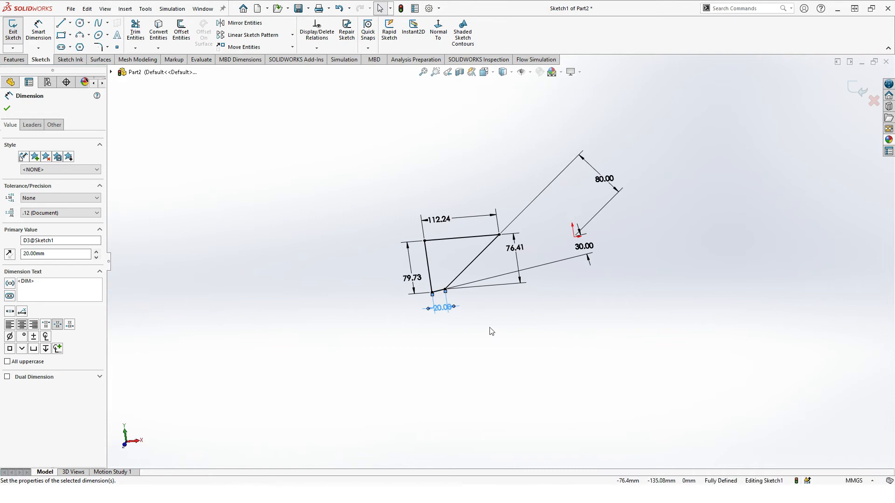
mouse_move(219, 121)
left_mouse_down()
mouse_move(598, 176)
mouse_move(704, 343)
left_mouse_up()
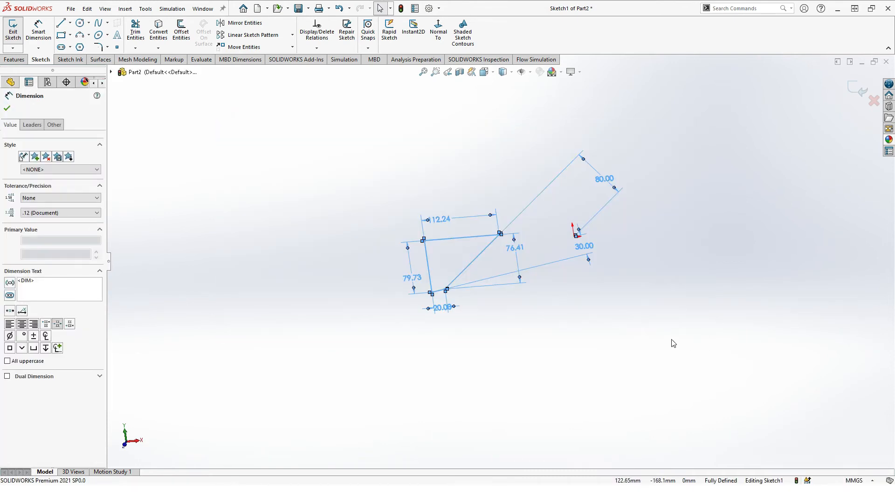
key("Delete")
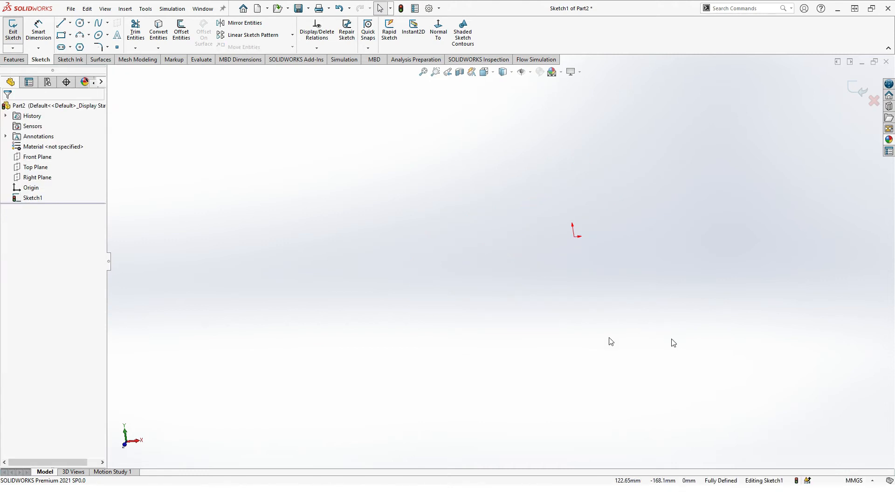
Exit Sketch1 and discard the changes made to it.
left_click(441, 29)
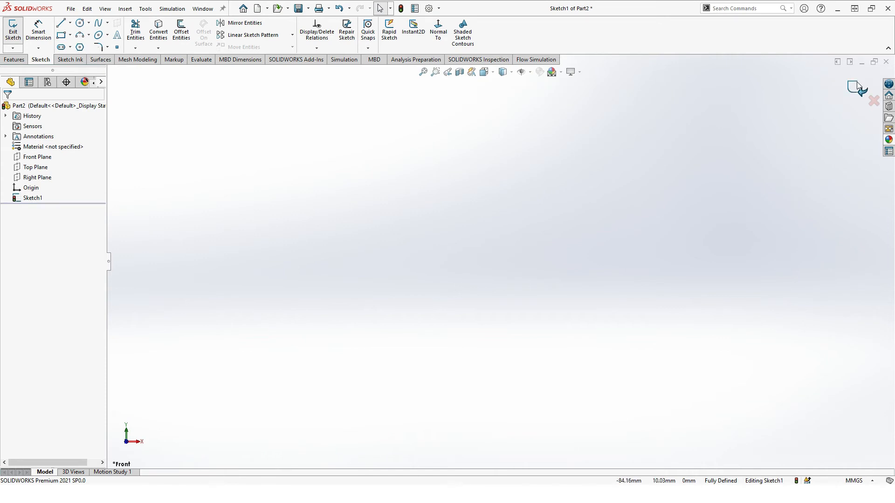
left_click(872, 102)
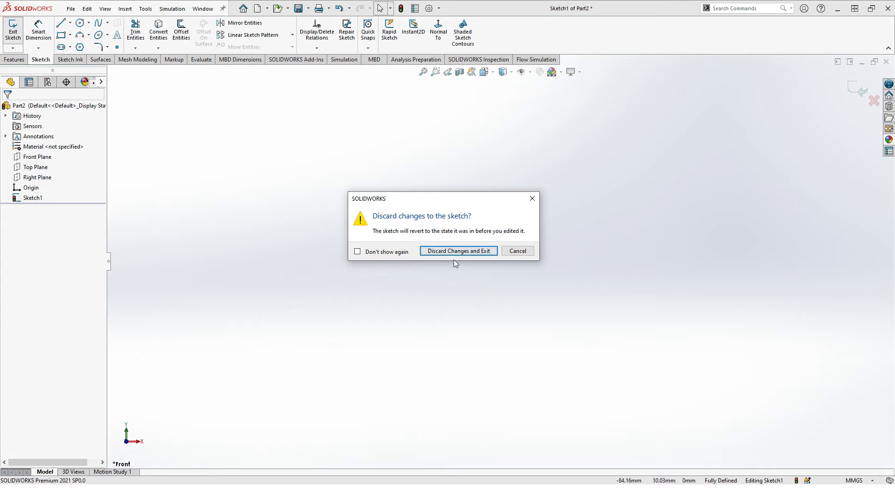
left_click(472, 249)
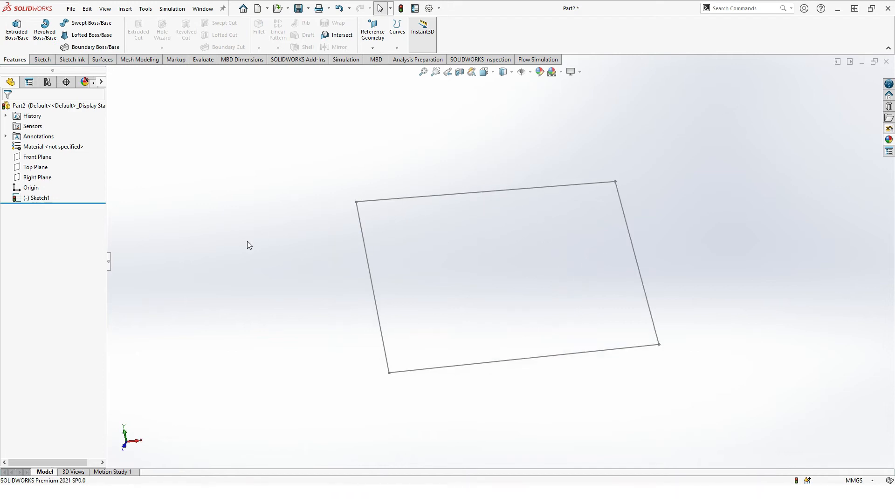
Delete all lines and dimensions in Sketch1 and exit the sketch, keeping the change.
right_click(47, 198)
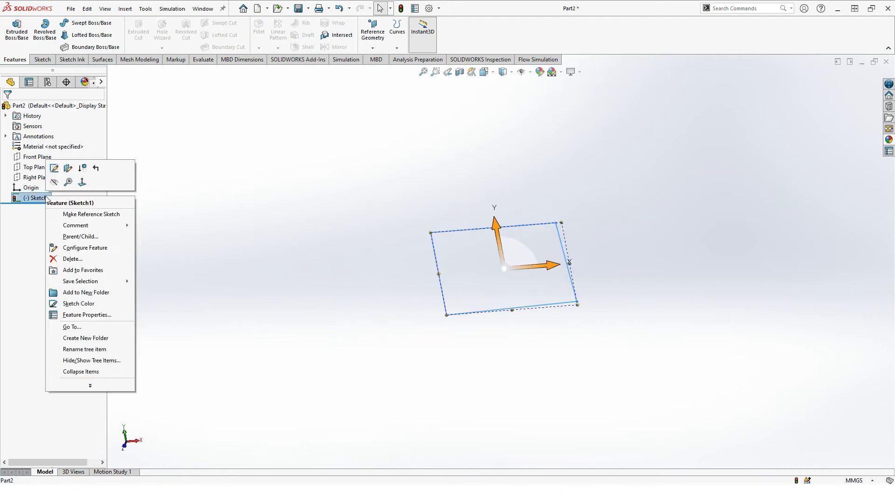
left_click(53, 169)
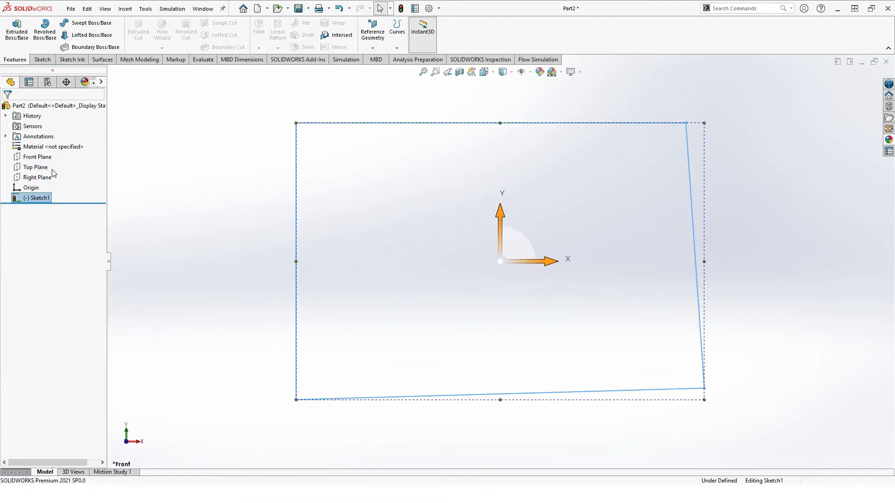
left_click(424, 72)
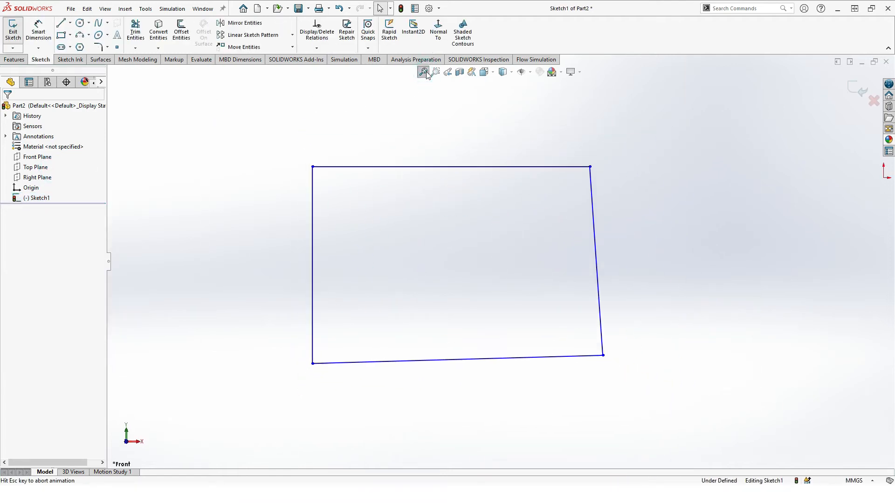
left_click_drag(213, 129, 651, 416)
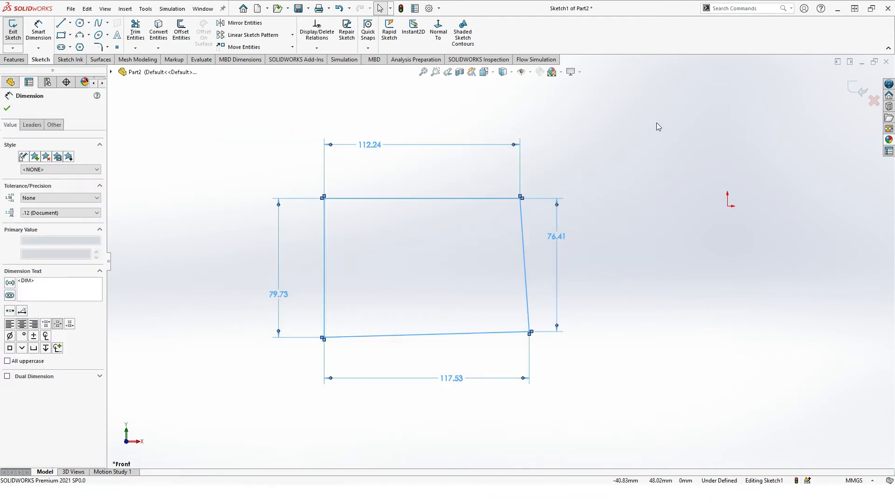
key("Delete")
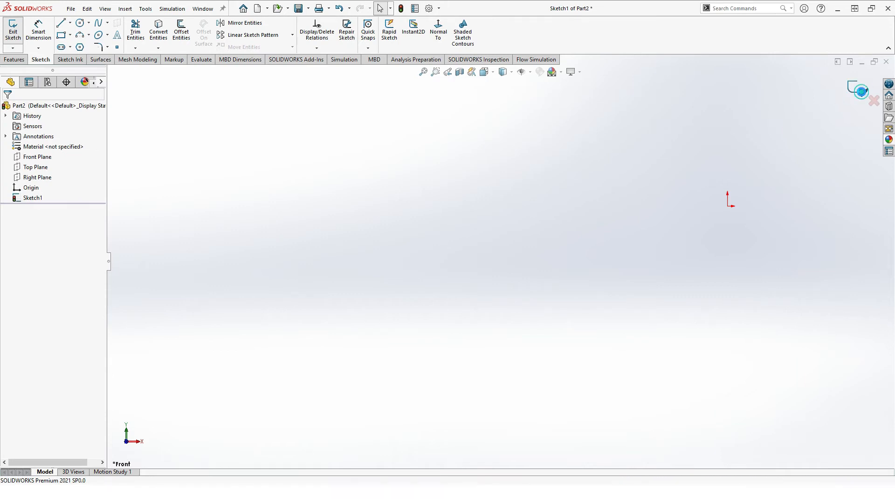
left_click(859, 91)
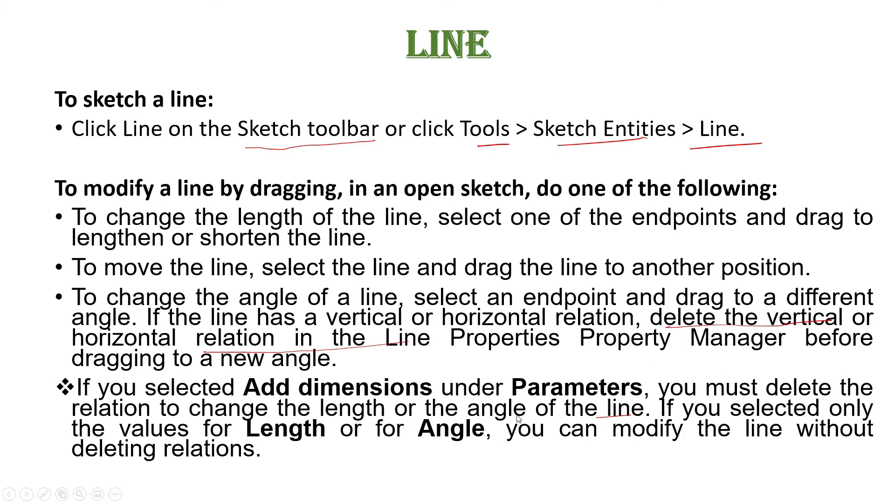
Switch from the slides back to SOLIDWORKS and look through the sketch entity commands, including Line.
key("alt+Tab")
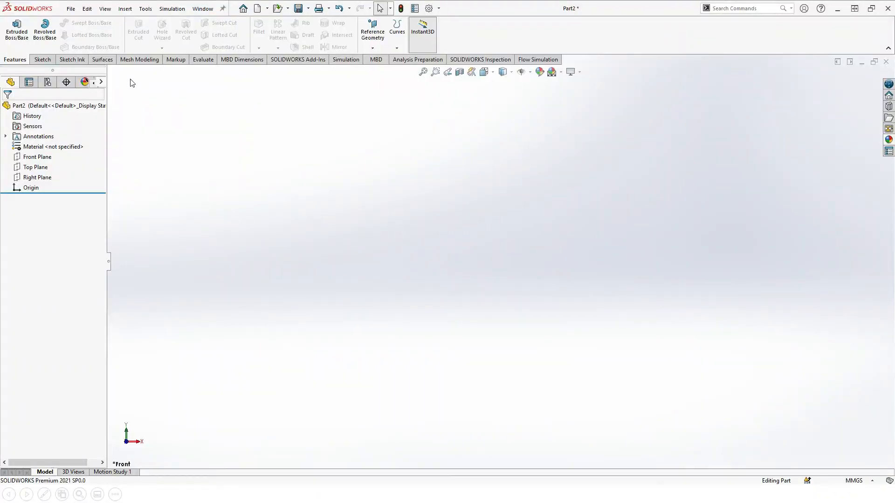
left_click(48, 59)
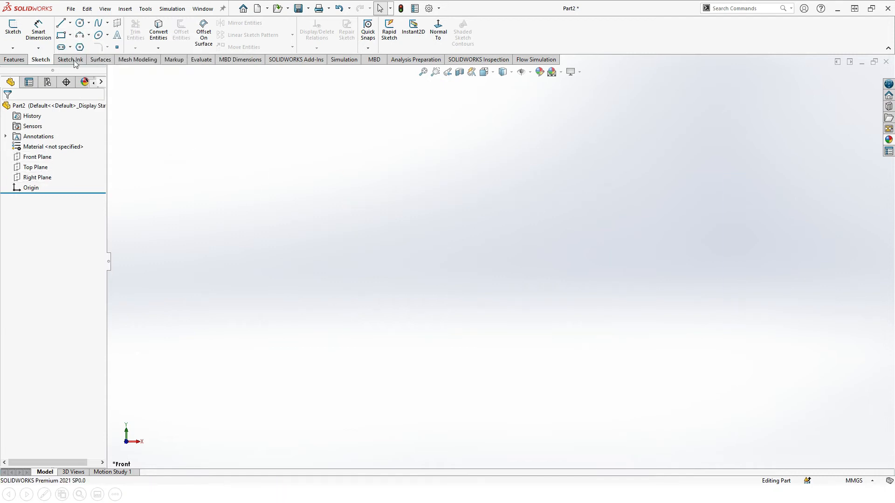
left_click(146, 9)
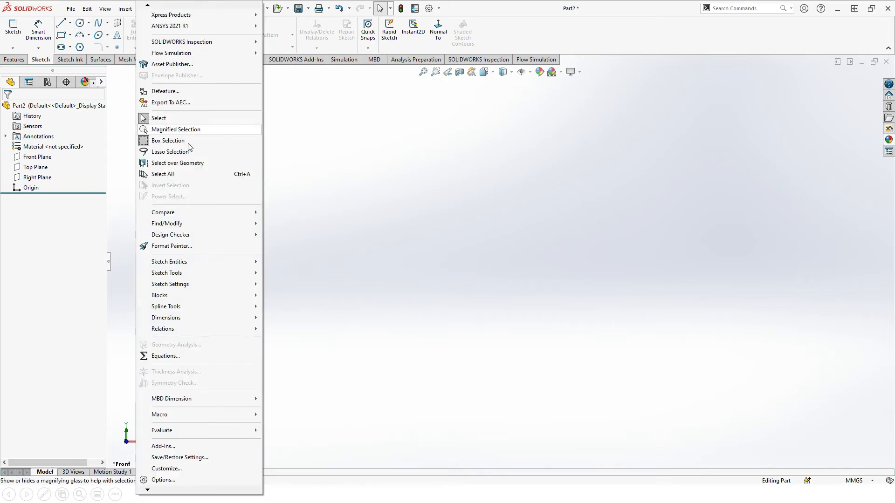
mouse_move(177, 263)
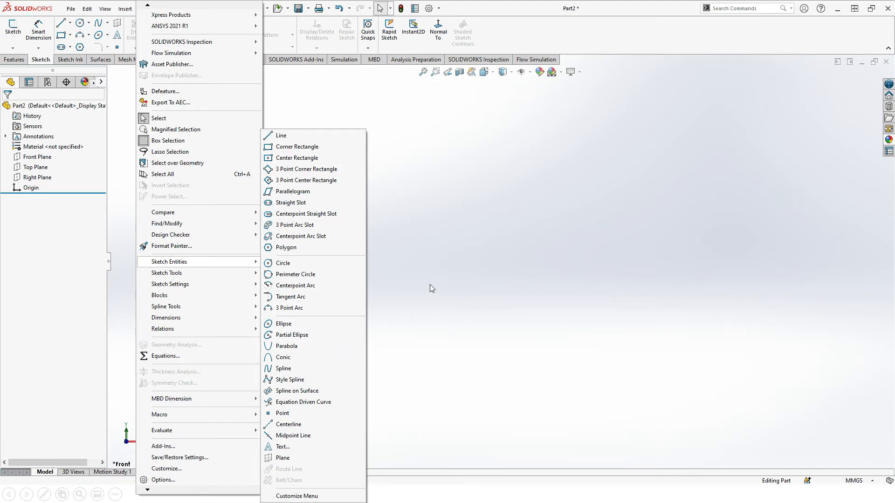
Find the Line command by searching the commands for "line" and start a sketch with it on the Right Plane.
left_click(391, 287)
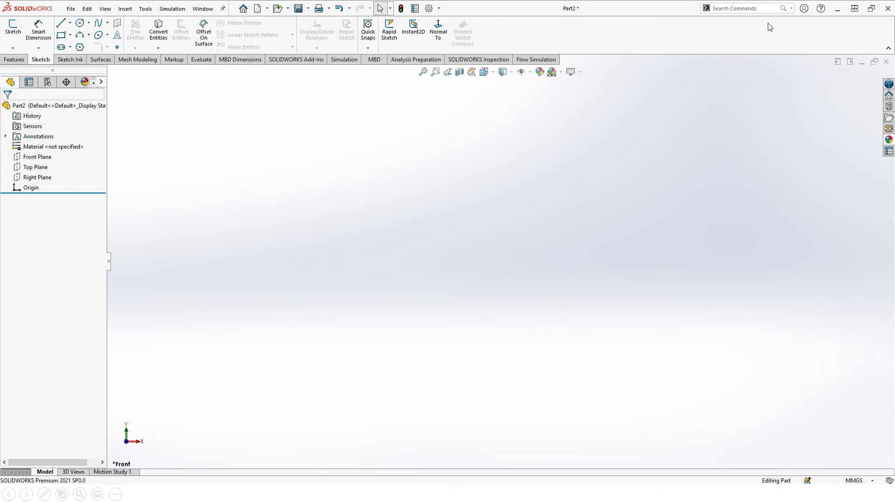
left_click(792, 10)
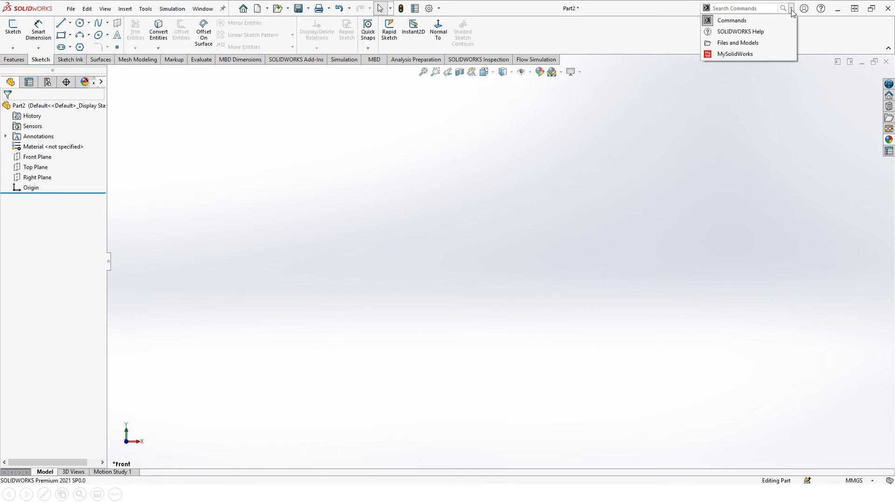
left_click(732, 23)
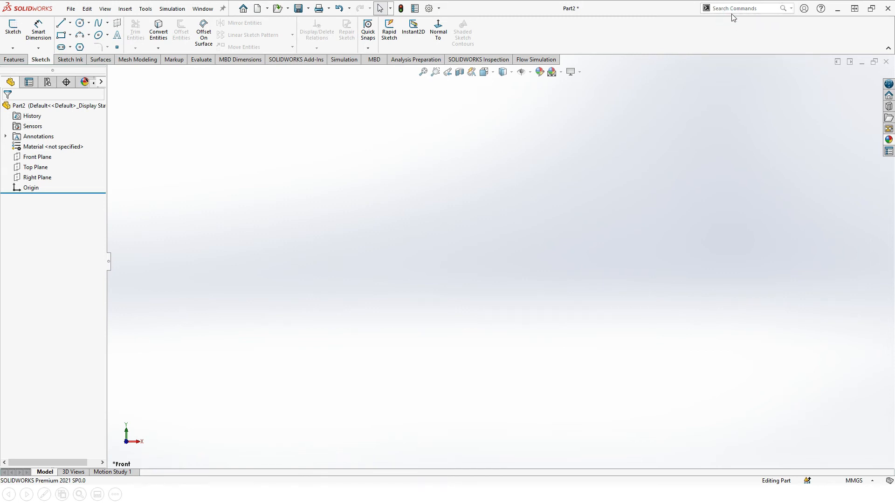
left_click(730, 8)
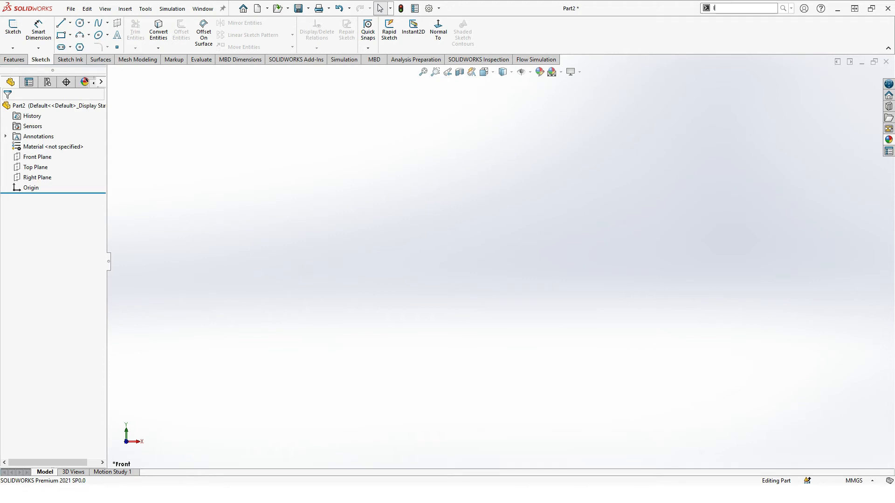
type("line")
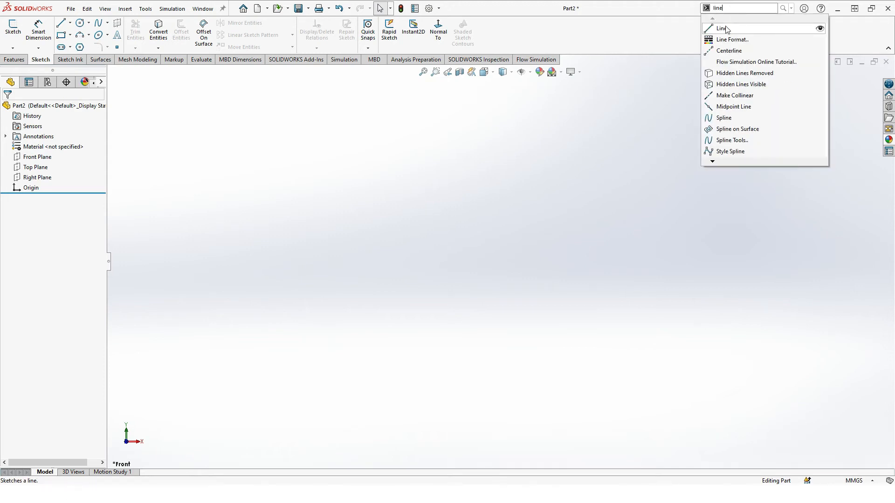
left_click(728, 29)
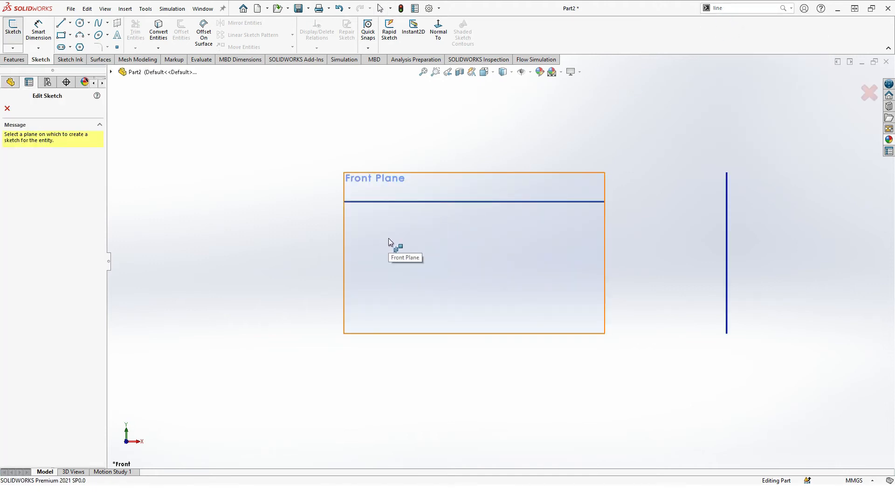
middle_click_drag(454, 231, 446, 289)
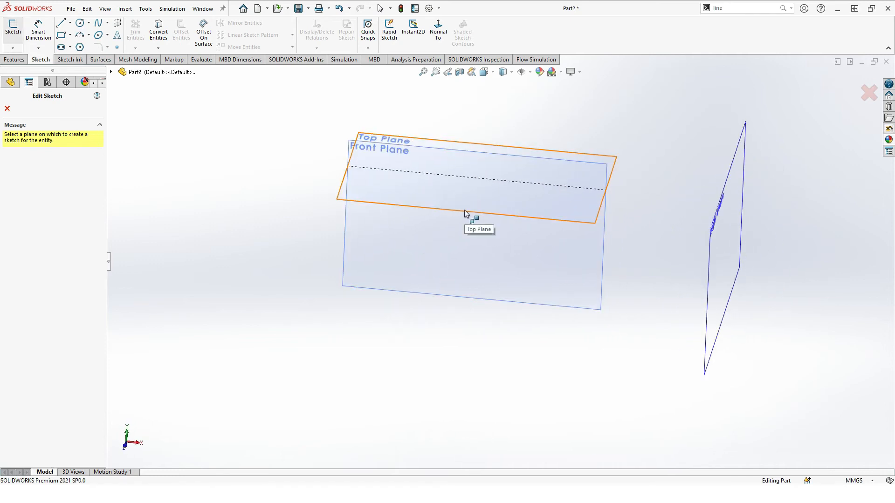
middle_click_drag(608, 251, 571, 210)
left_click(672, 191)
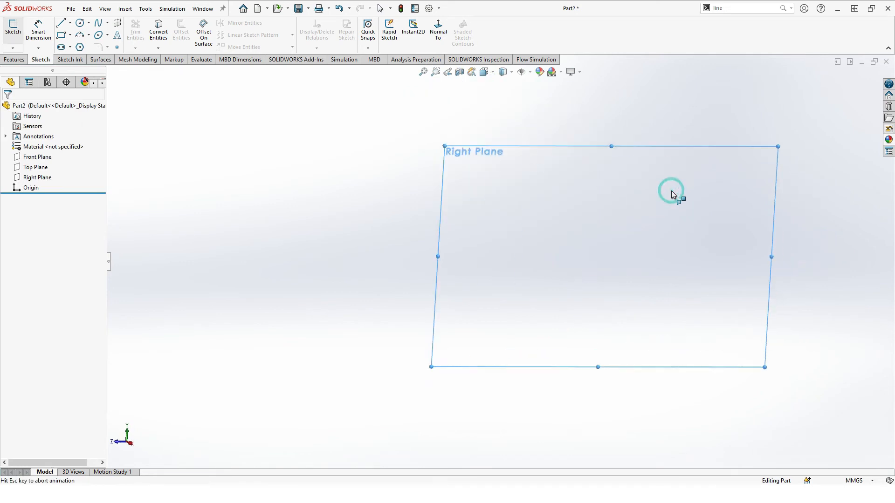
Sketch an open zigzag chain of five connected lines below the origin, starting with a horizontal segment.
key("l")
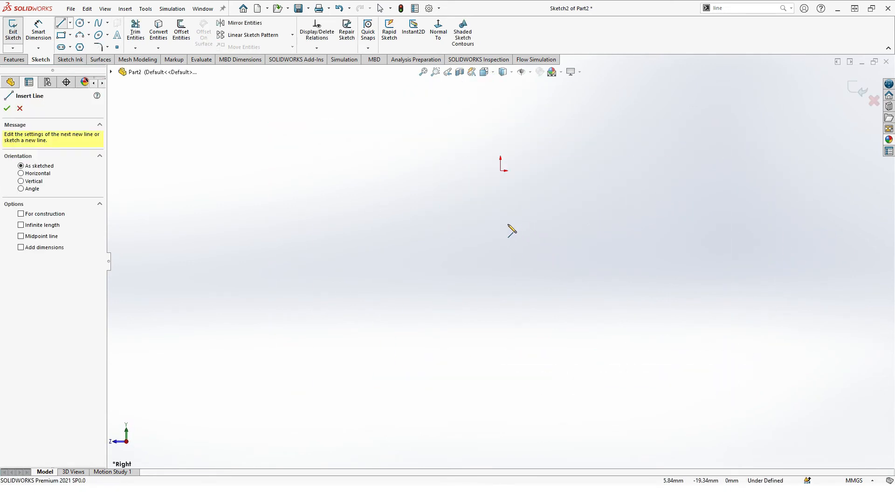
left_click(357, 231)
left_click(476, 231)
left_click(547, 195)
left_click(578, 231)
left_click(650, 228)
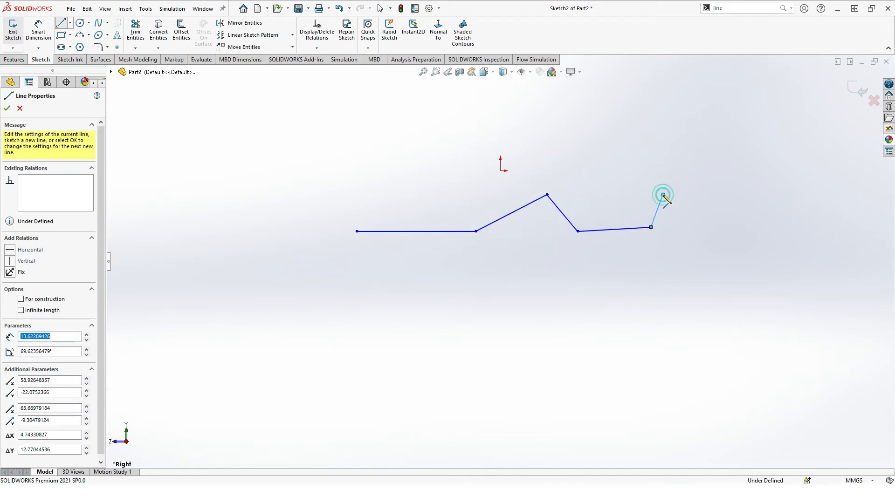
left_click(662, 195)
key("Escape")
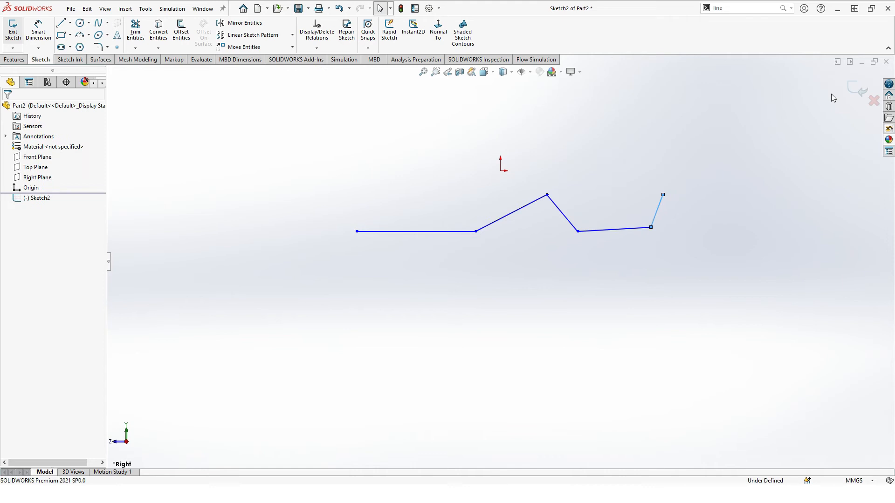
Delete the whole chain of lines and close the emptied sketch.
mouse_move(303, 156)
left_mouse_down()
mouse_move(664, 228)
mouse_move(725, 274)
left_mouse_up()
key("Delete")
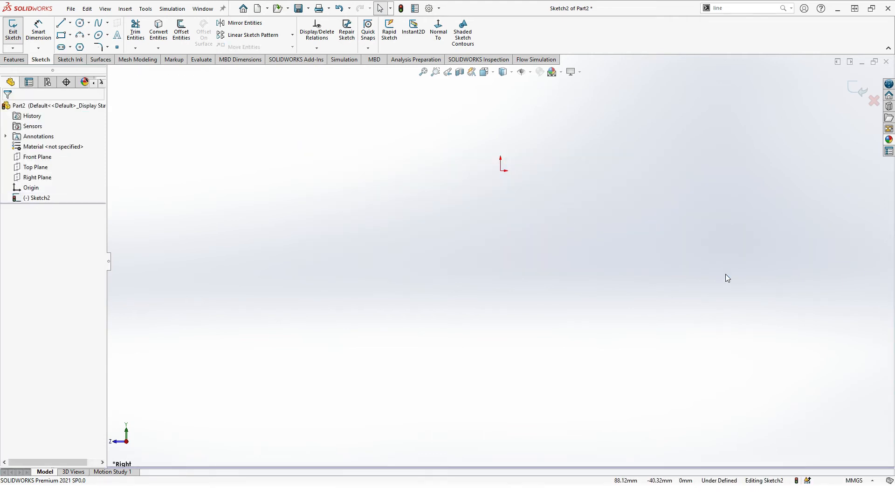
key("l")
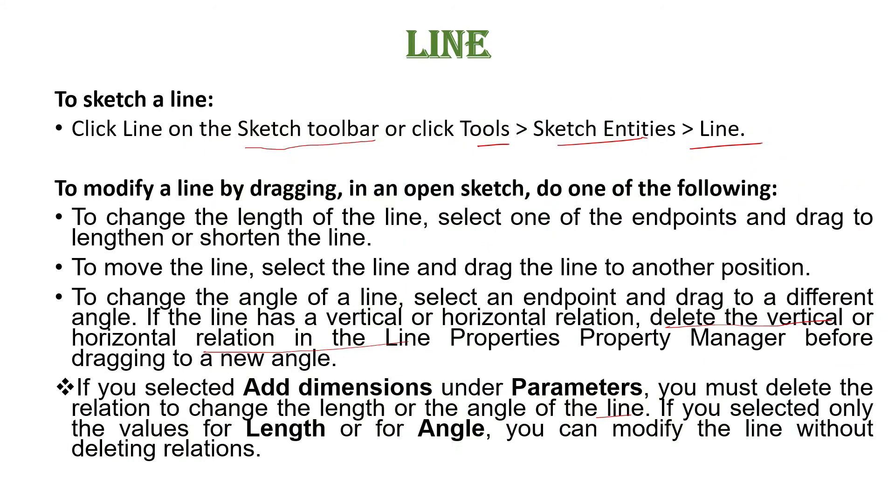
key("Right")
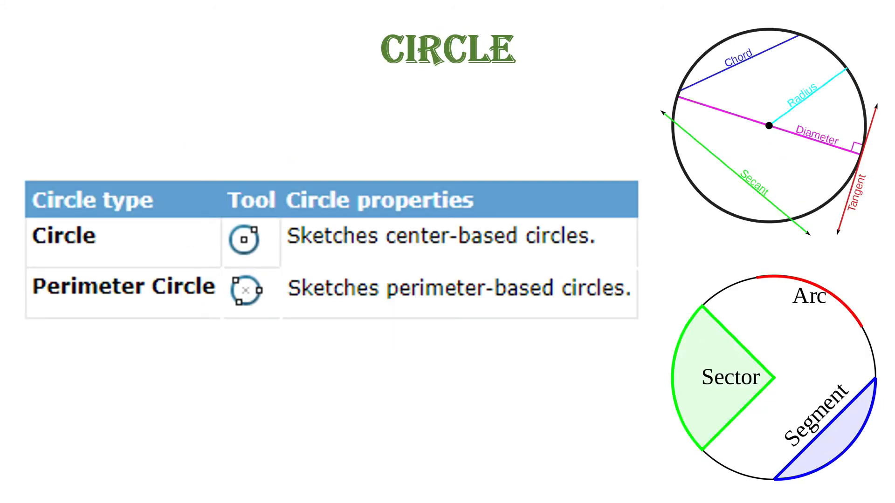
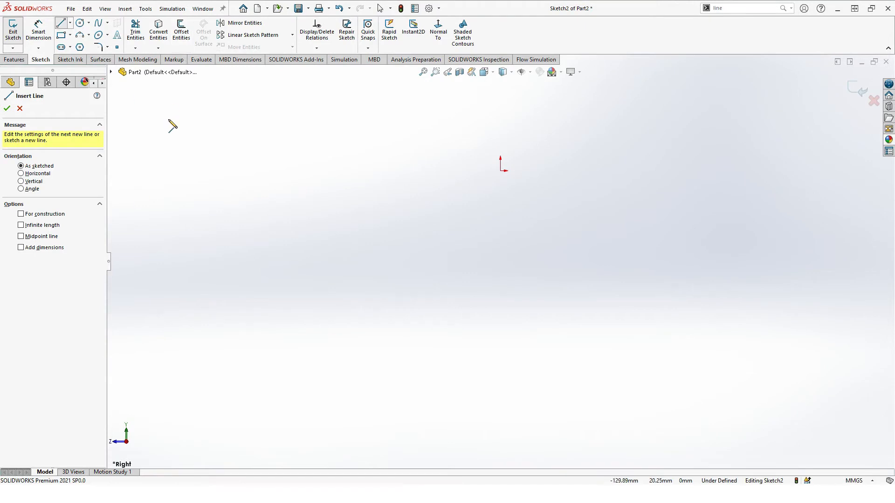
left_click(20, 108)
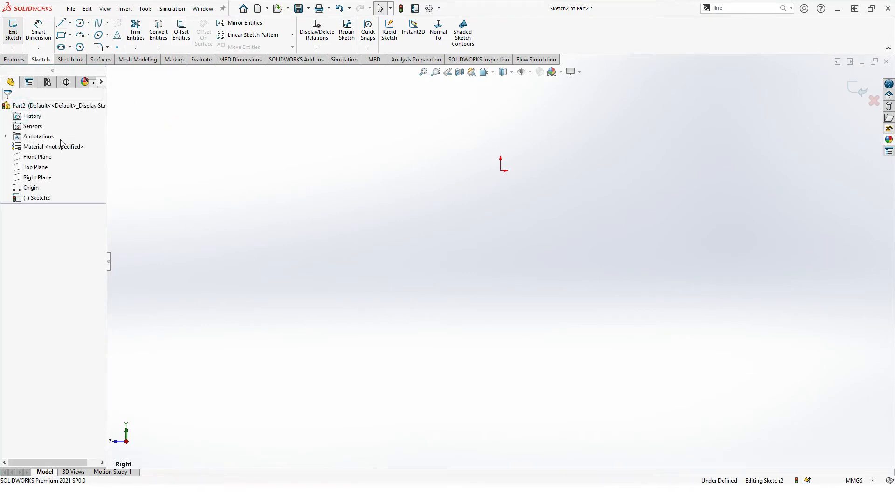
left_click(40, 157)
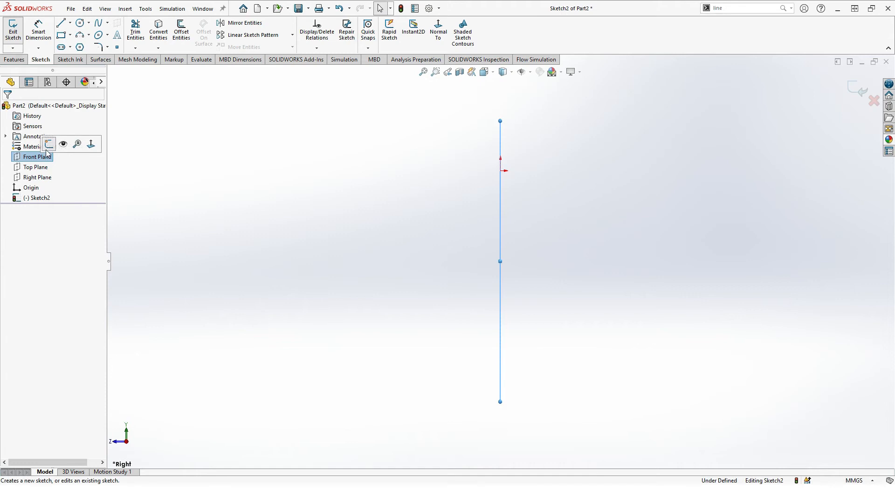
left_click(50, 145)
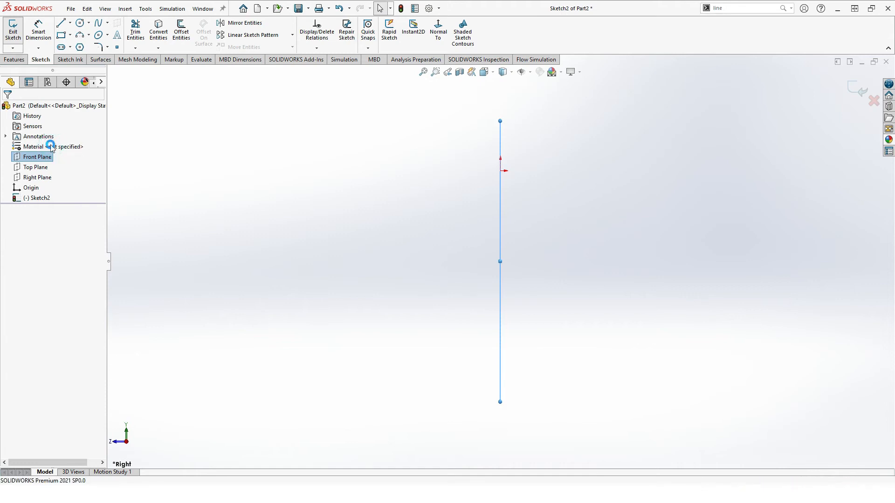
Open a new sketch on the Right Plane with the center-based Circle tool.
left_click(89, 24)
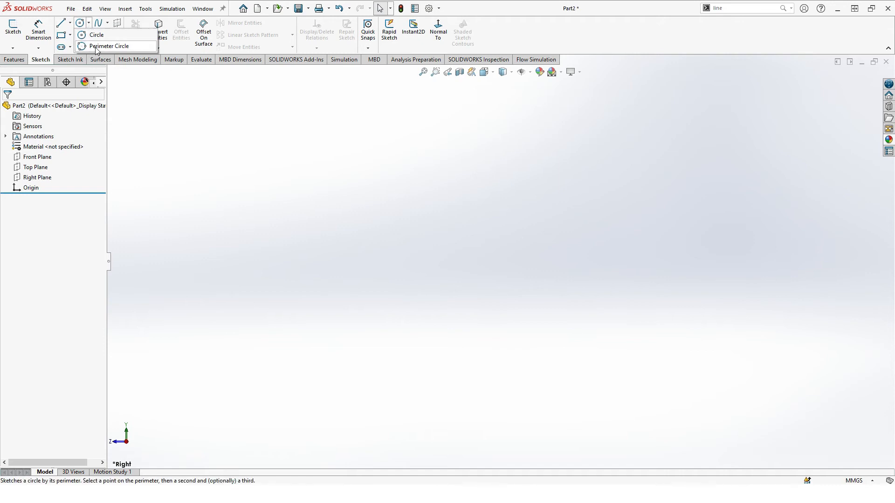
left_click(90, 37)
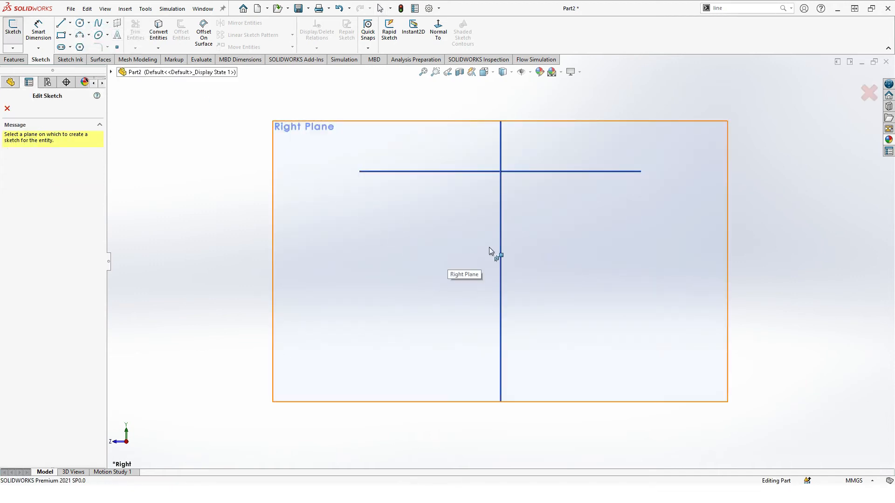
mouse_move(514, 252)
middle_mouse_down()
mouse_move(486, 275)
mouse_move(493, 252)
mouse_move(485, 205)
mouse_move(438, 233)
mouse_move(471, 257)
mouse_move(469, 291)
mouse_move(548, 245)
middle_mouse_up()
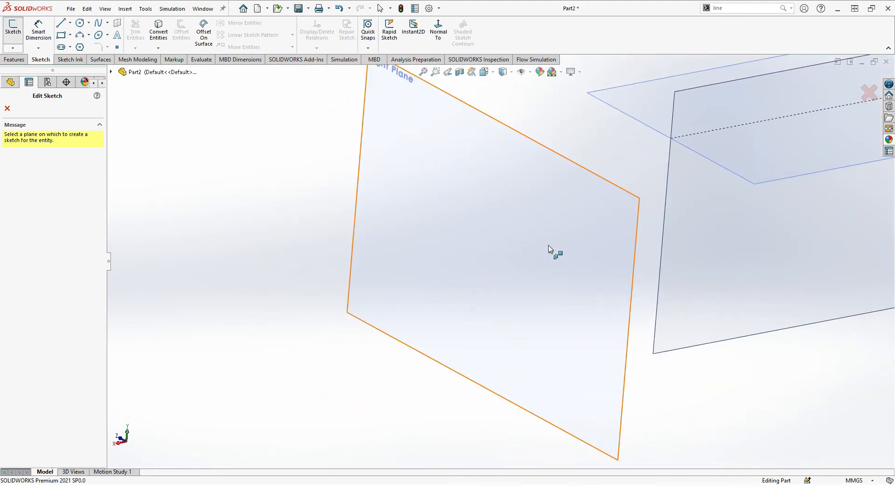
left_click(578, 230)
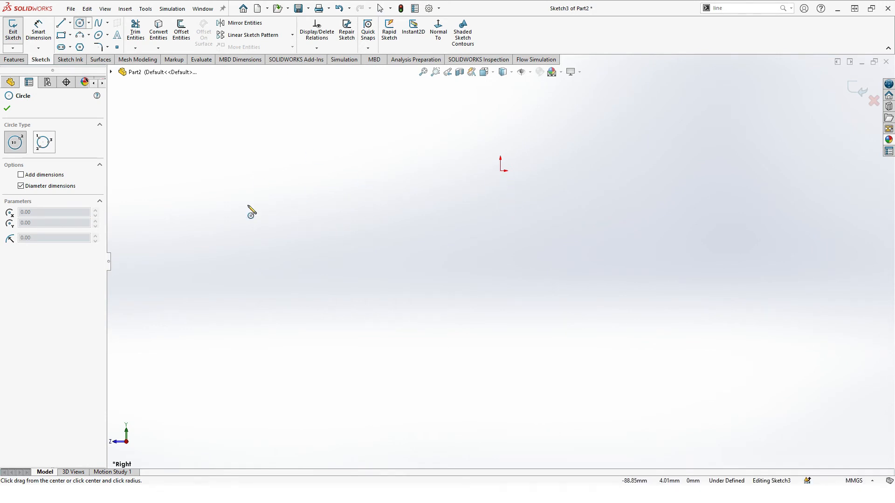
scroll(445, 150, "up", 4)
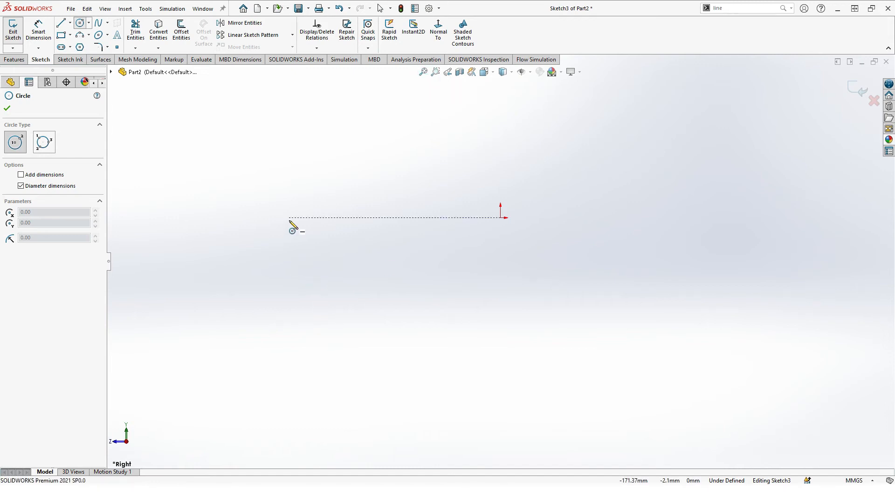
Sketch a circle to the left of and slightly below the origin and set its radius to 30 mm.
left_click(282, 243)
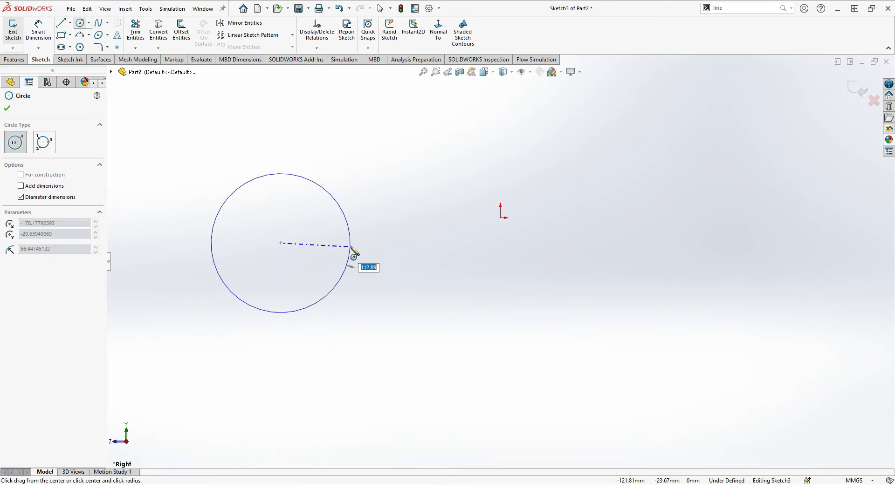
left_click(360, 226)
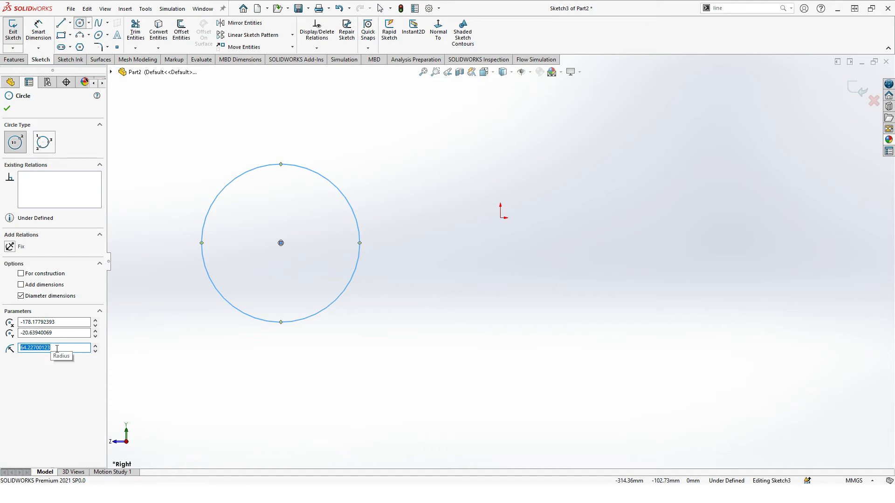
type("3")
left_click(127, 306)
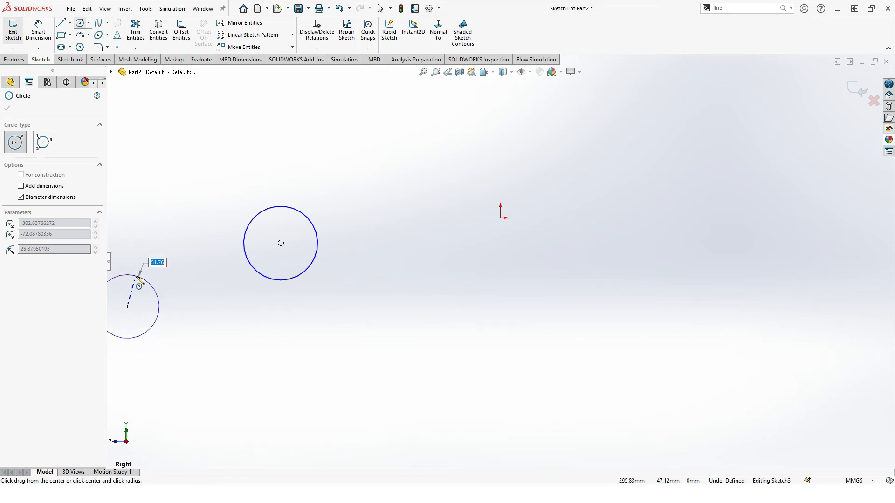
key("Escape")
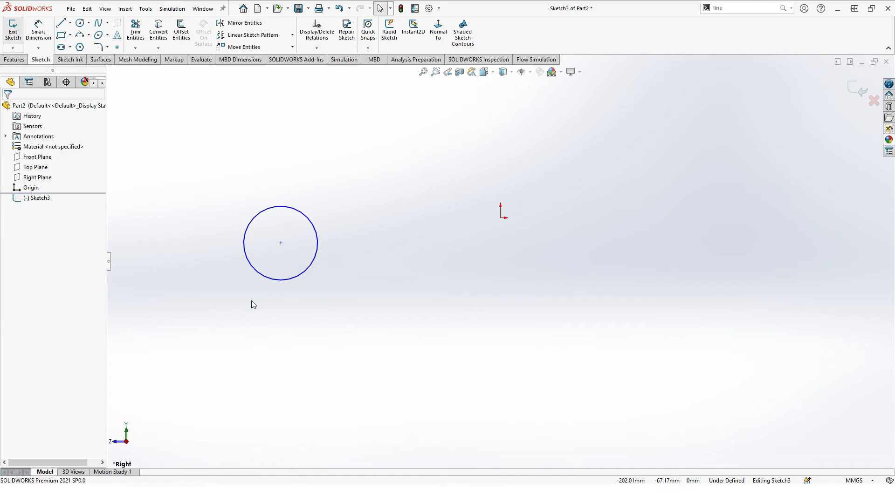
Check the circle's diameter and set the document unit system to MMGS (millimeter, gram, second).
left_click(312, 264)
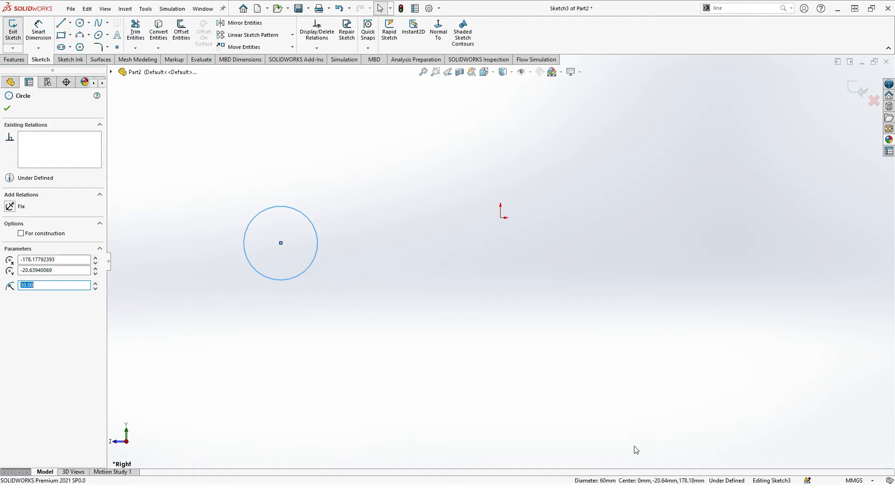
left_click(680, 408)
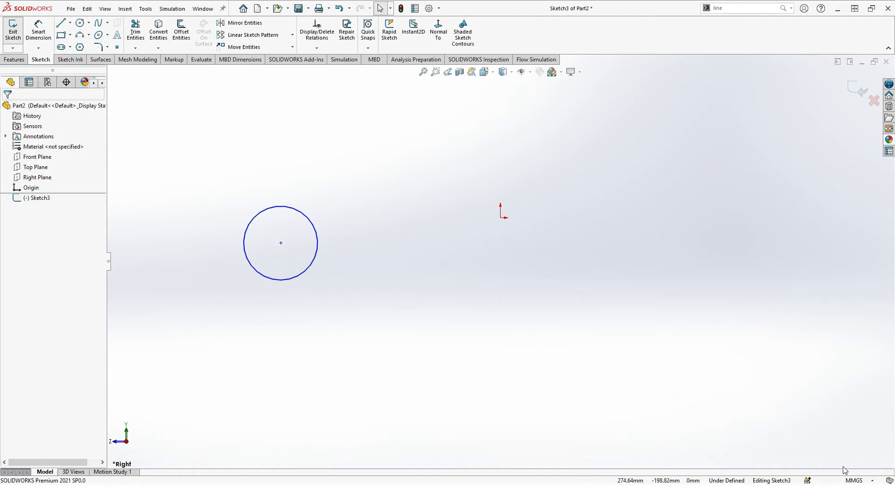
left_click(872, 483)
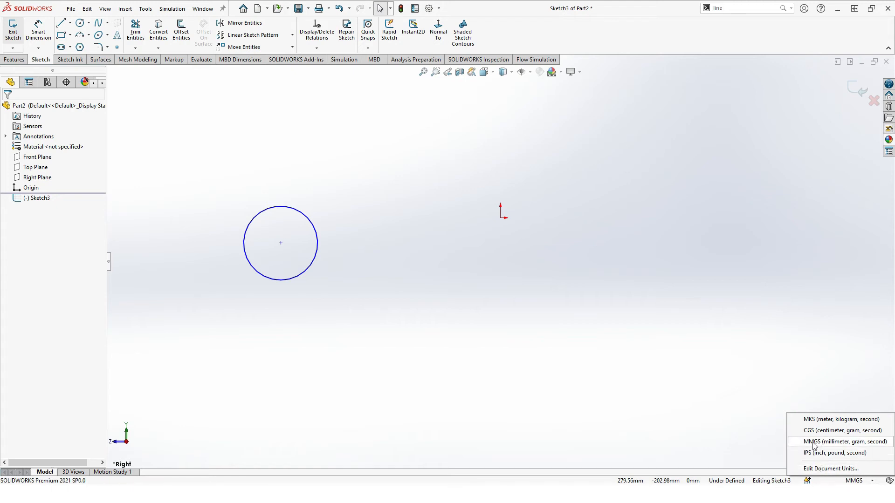
left_click(838, 444)
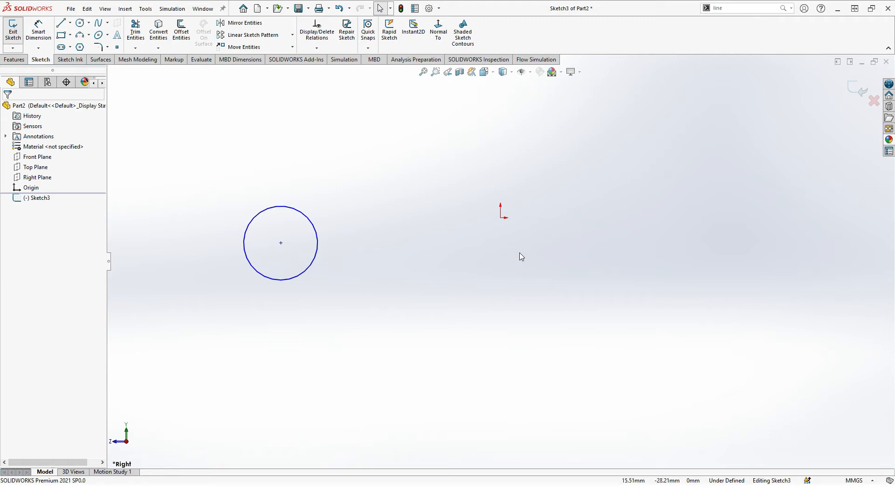
left_click(863, 482)
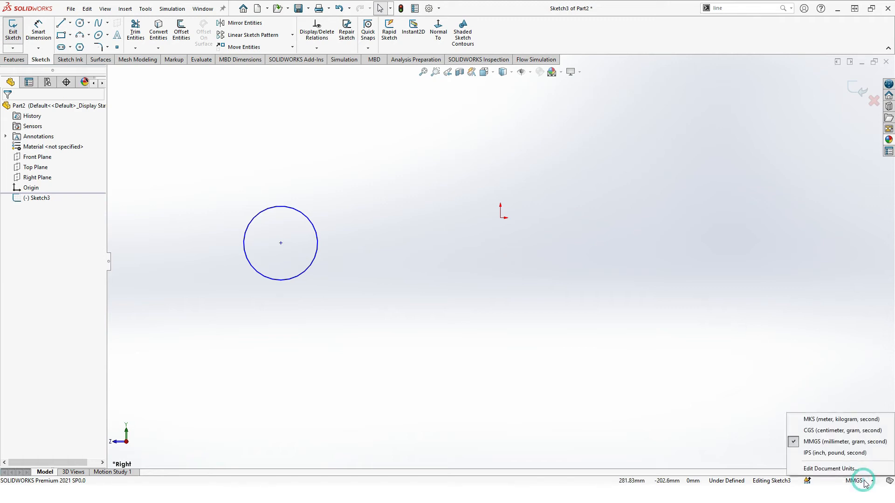
left_click(864, 480)
left_click(72, 9)
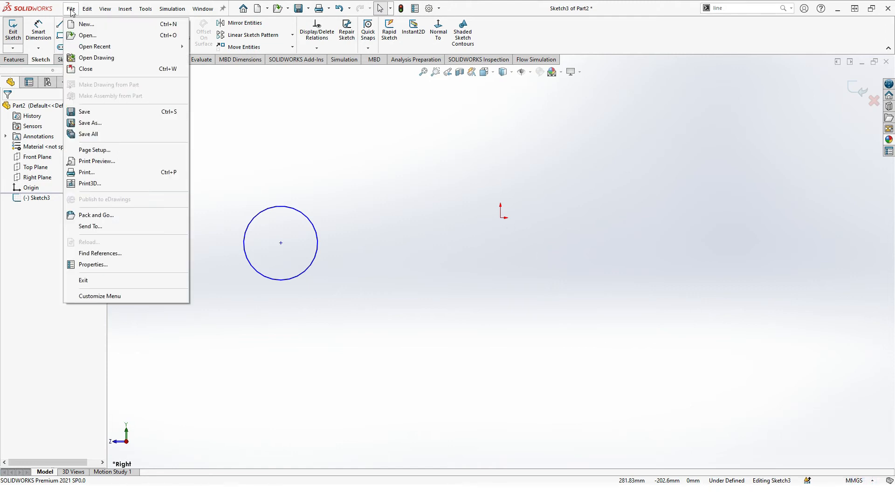
mouse_move(172, 9)
left_click(438, 10)
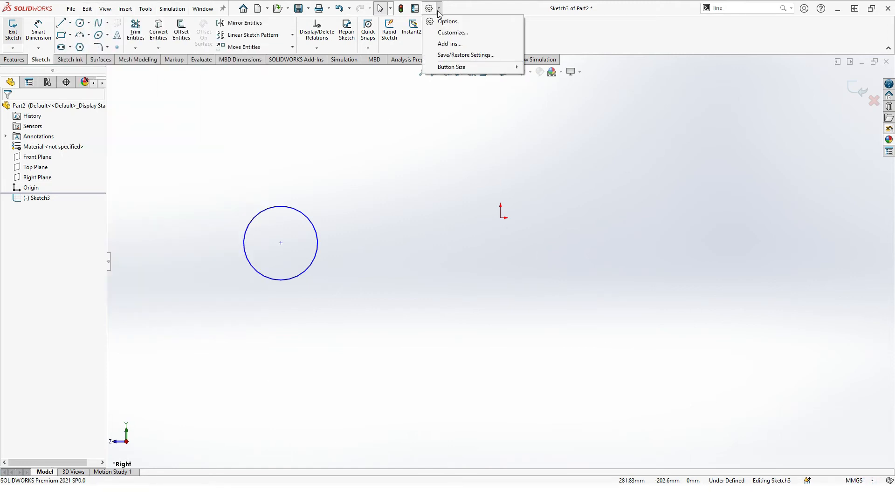
left_click(146, 8)
left_click(358, 120)
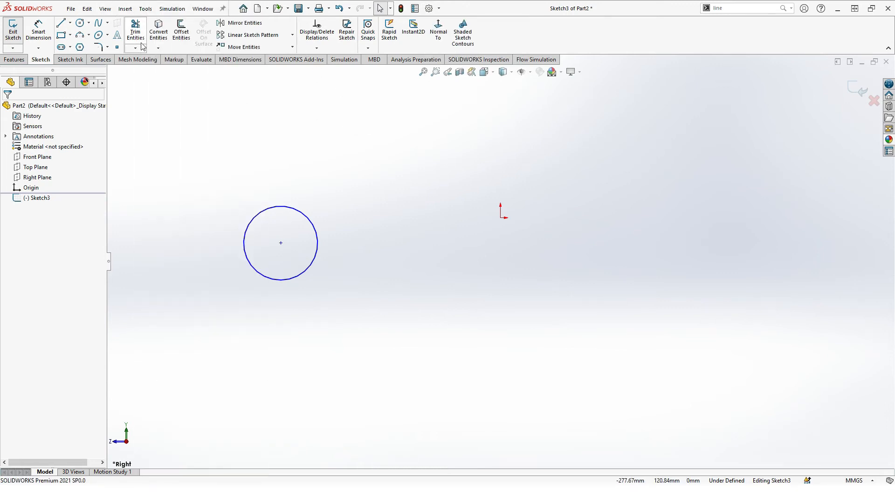
Sketch a three-point perimeter circle around the origin and set its radius to 50 mm.
left_click(89, 23)
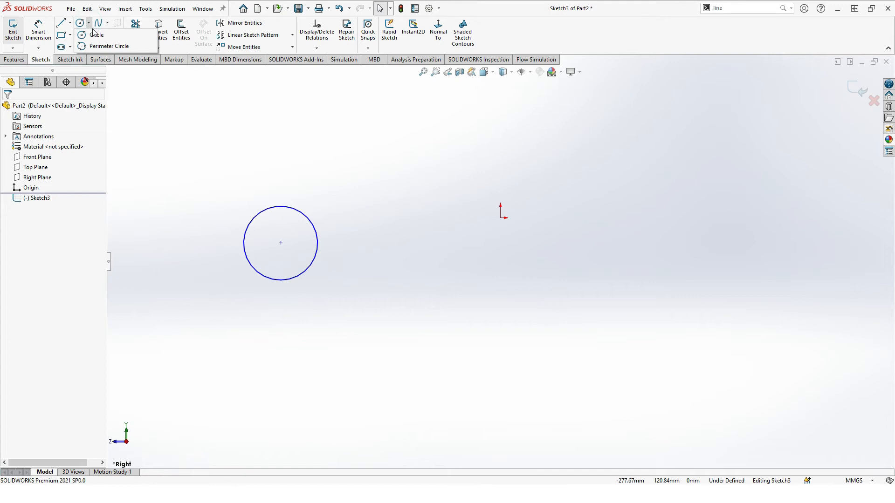
left_click(102, 46)
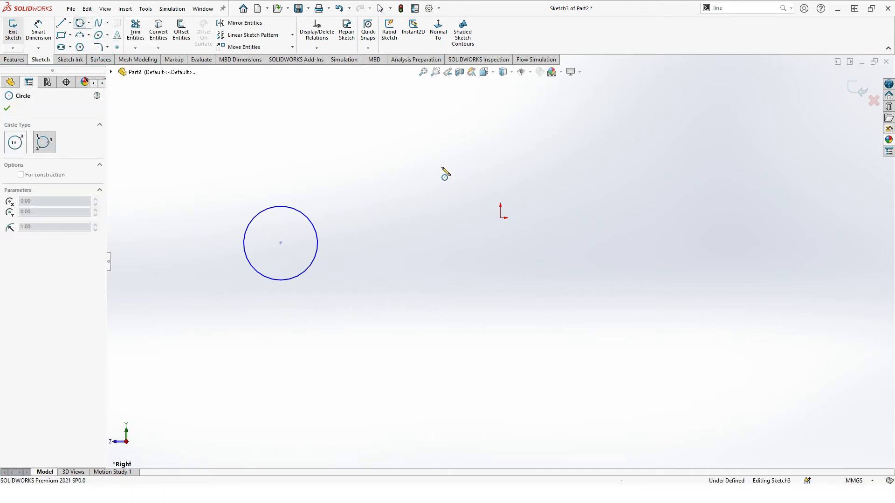
left_click(586, 157)
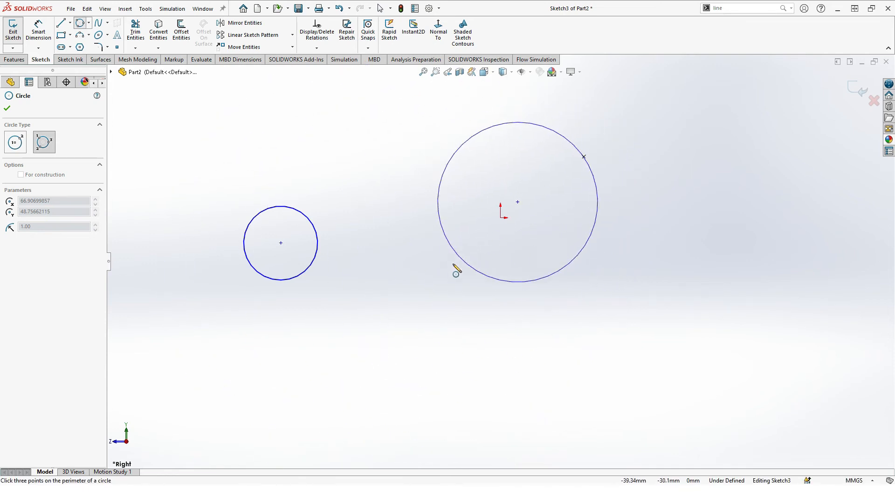
left_click(475, 291)
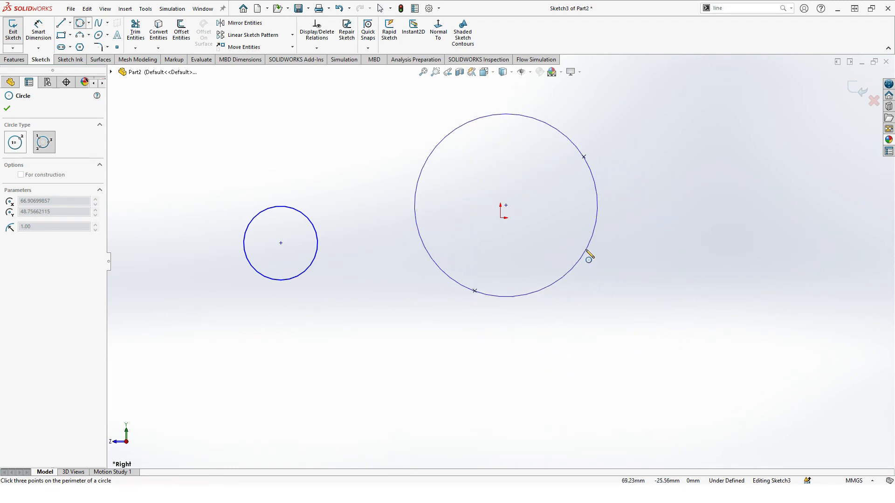
left_click(569, 267)
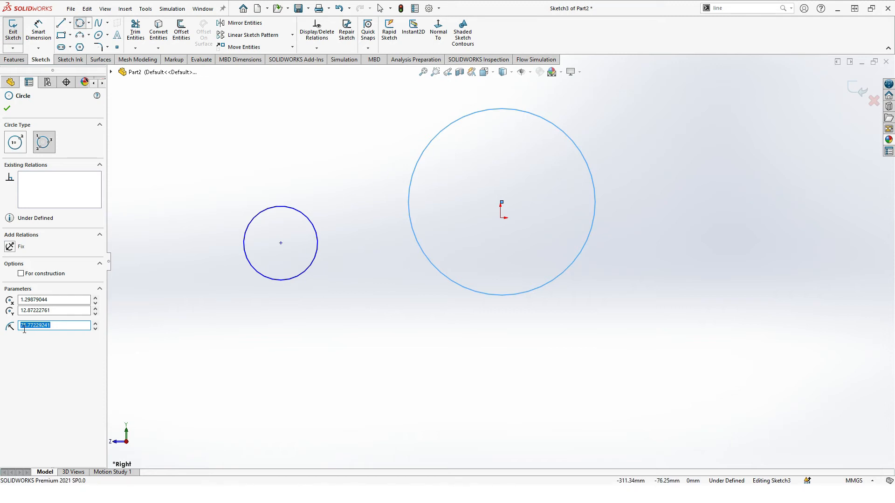
type("50")
left_click(60, 311)
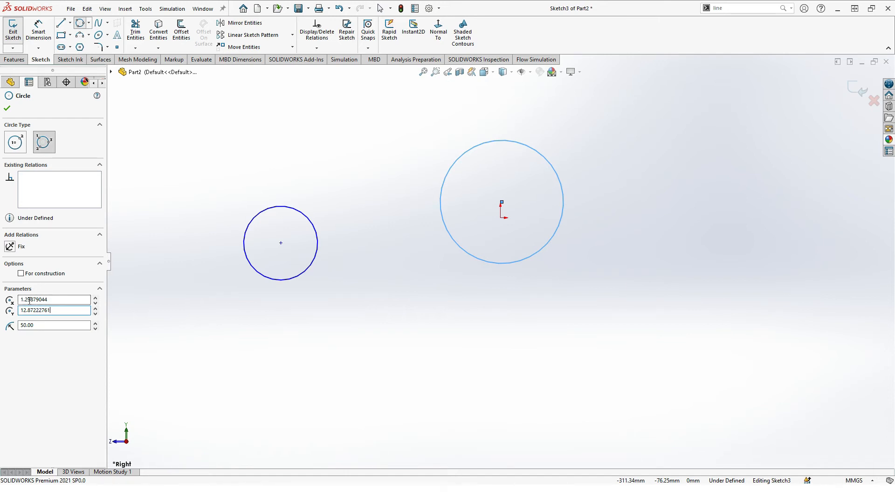
Try shifting the perimeter circle's center along X in 10 mm increments, forward and then back.
left_click(95, 298)
left_click(95, 298)
left_click(95, 298)
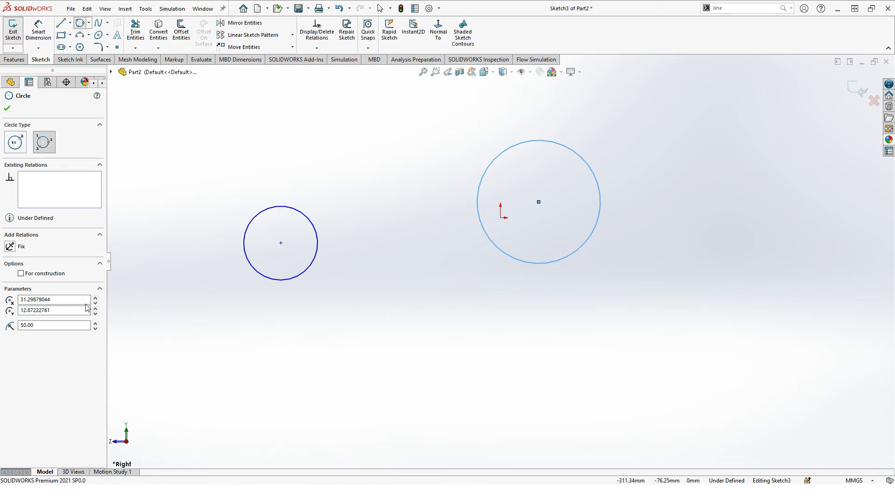
left_click(96, 303)
left_click(96, 303)
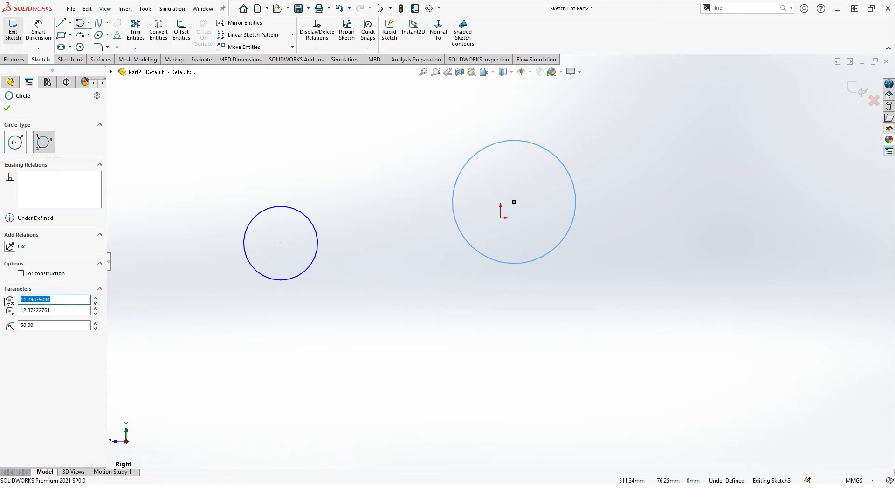
Center the perimeter circle on the origin by setting its center coordinates to X 0 and Y 0.
type("0")
key("Return")
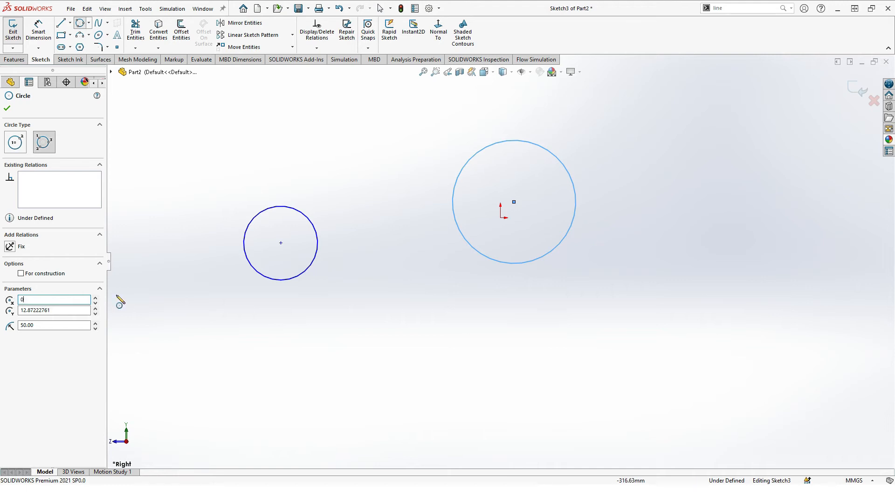
left_click(141, 302)
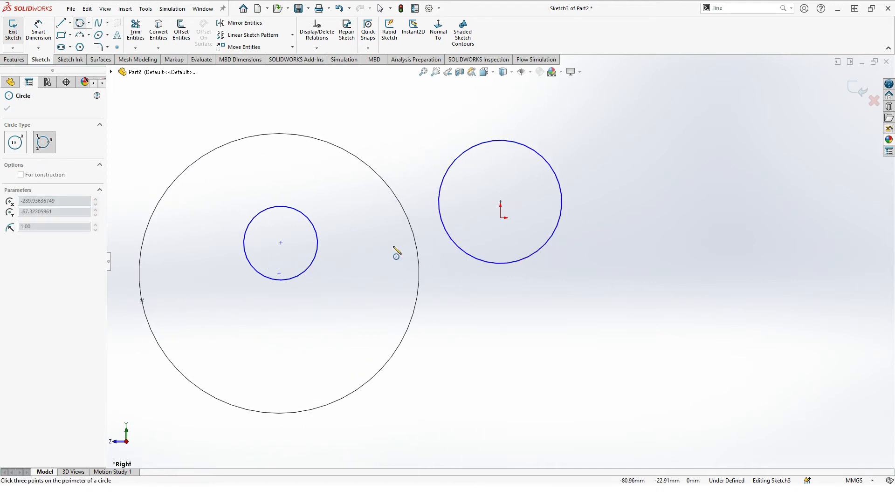
key("Escape")
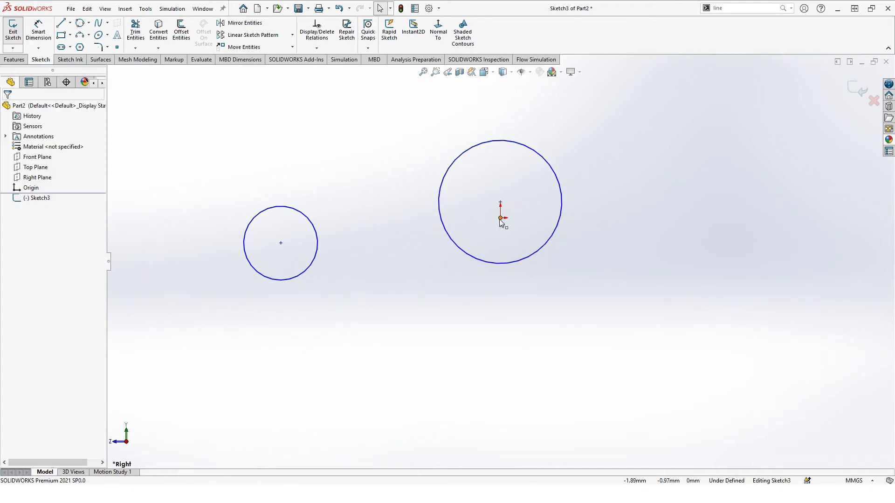
left_click(516, 262)
left_click(65, 270)
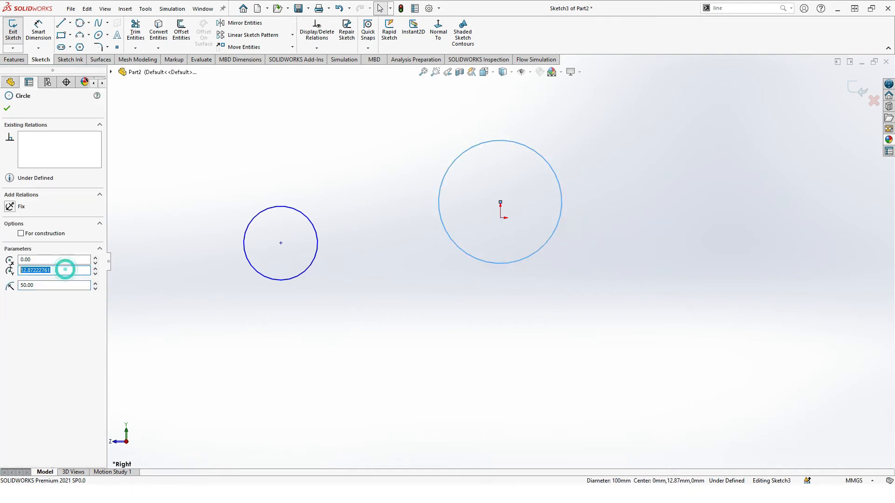
type("0")
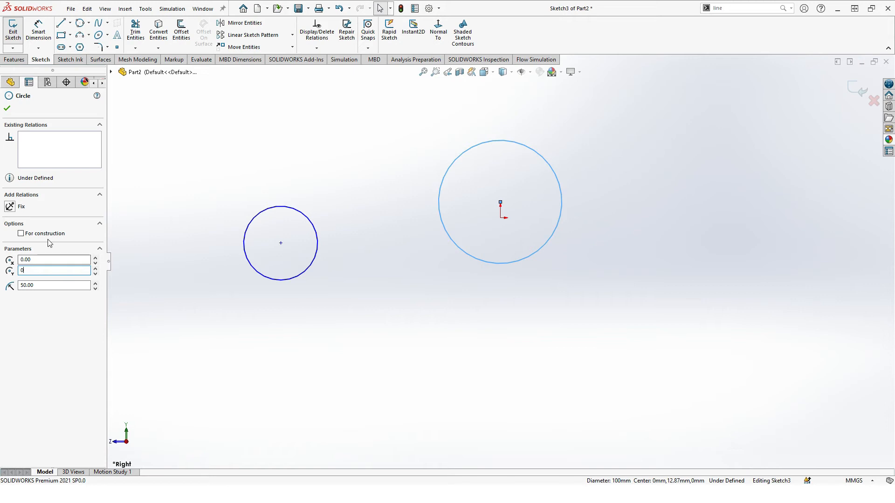
left_click(6, 107)
Set the perimeter circle's center coordinates to X 10 and Y 20.
scroll(502, 230, "down", 5)
mouse_move(509, 208)
middle_mouse_down()
mouse_move(485, 232)
mouse_move(424, 250)
mouse_move(437, 294)
mouse_move(525, 236)
mouse_move(516, 174)
mouse_move(583, 230)
mouse_move(465, 299)
mouse_move(494, 250)
mouse_move(575, 339)
mouse_move(499, 238)
middle_mouse_up()
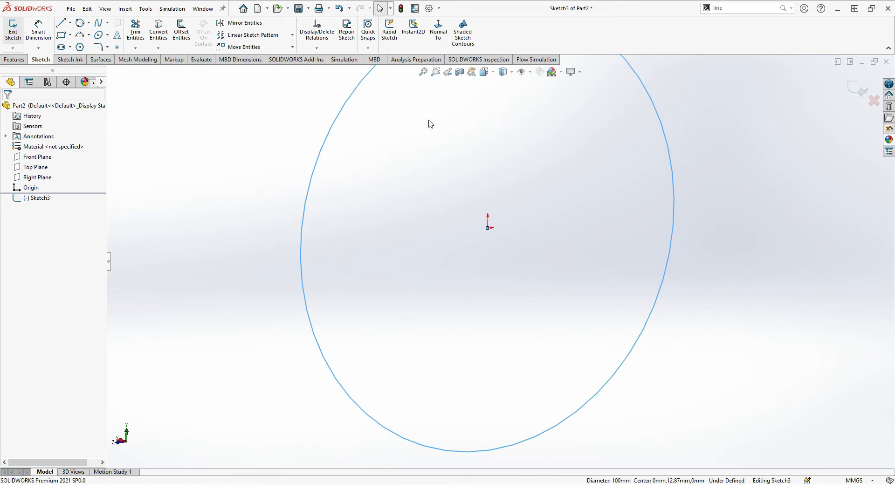
left_click(422, 72)
middle_click_drag(471, 181, 516, 225)
scroll(680, 261, "down", 3)
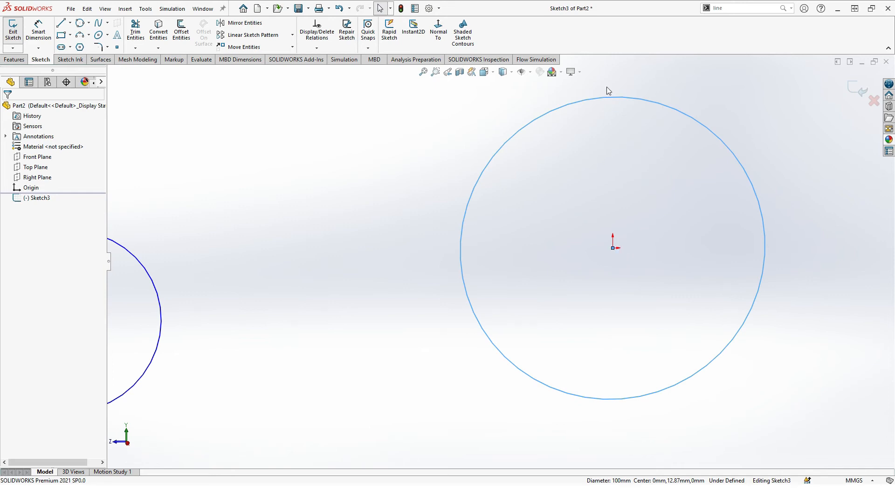
left_click(604, 101)
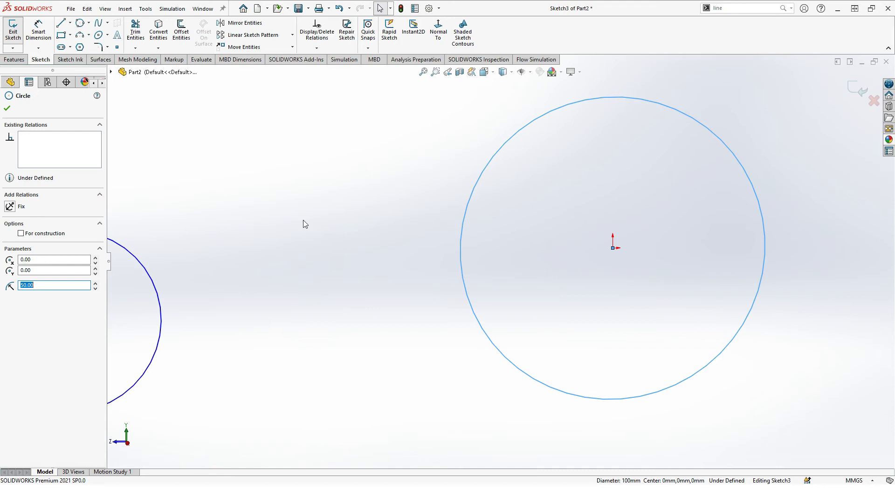
double_click(37, 260)
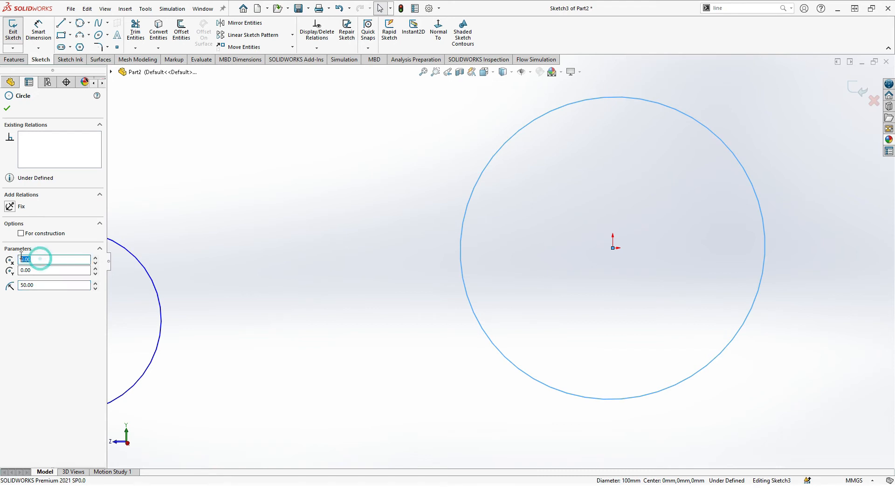
type("10")
double_click(33, 270)
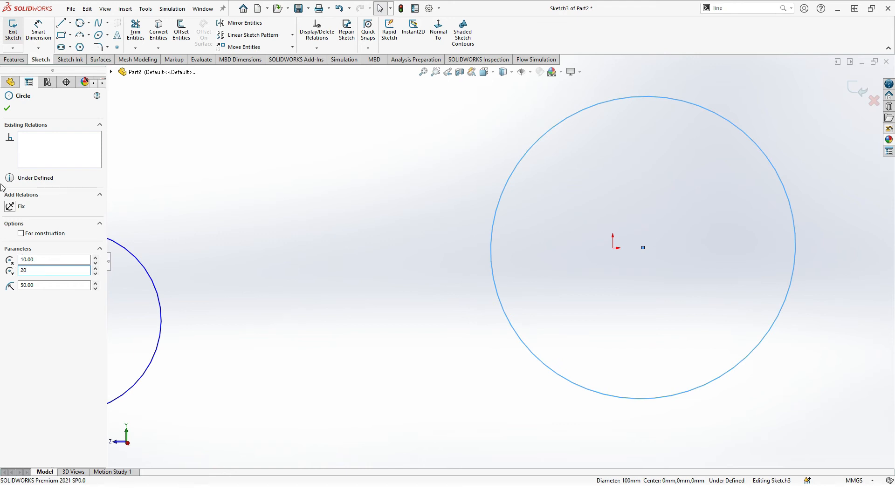
type("20")
left_click(8, 110)
Convert the 50 mm radius circle near the origin to construction geometry.
scroll(648, 186, "down", 3)
scroll(597, 230, "up", 5)
scroll(510, 189, "down", 2)
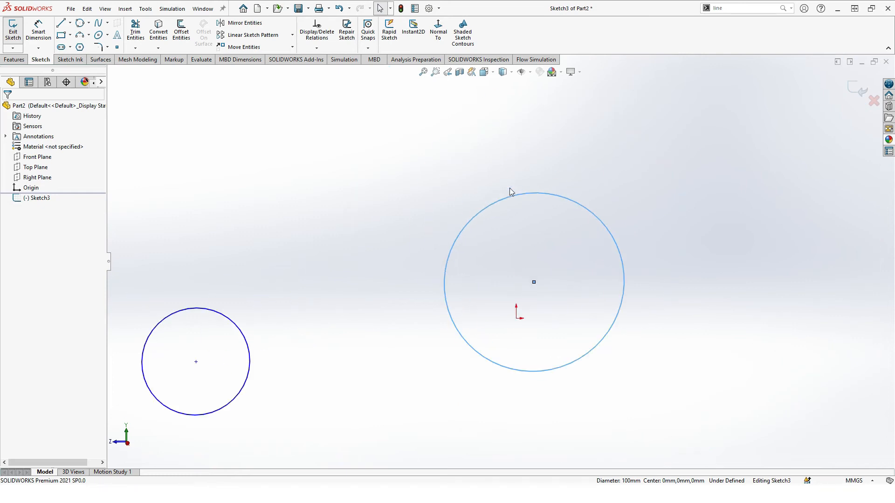
left_click(89, 23)
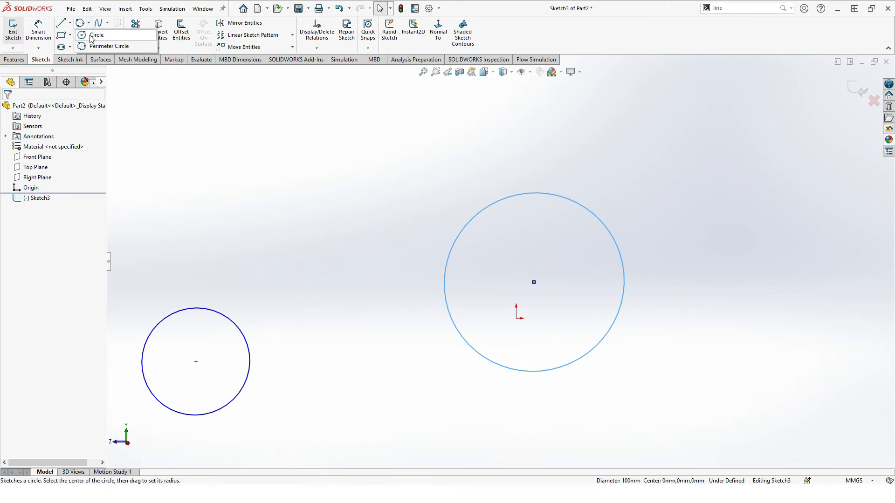
left_click(117, 47)
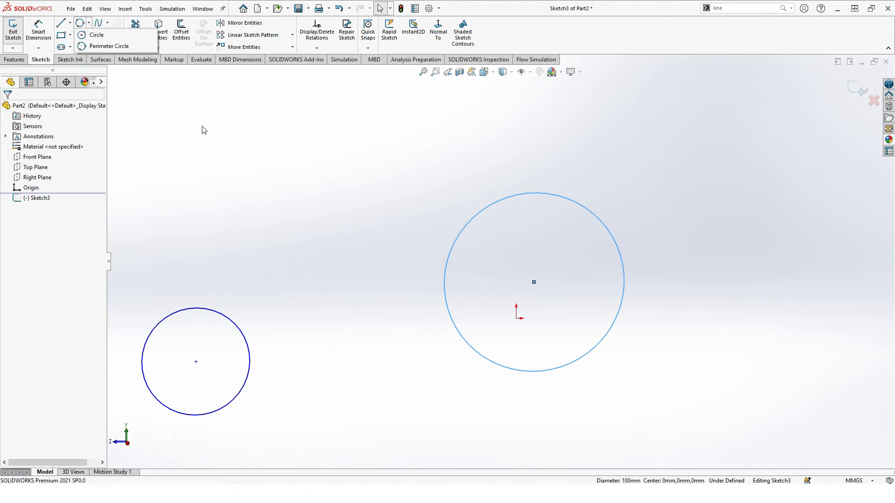
left_click(499, 202)
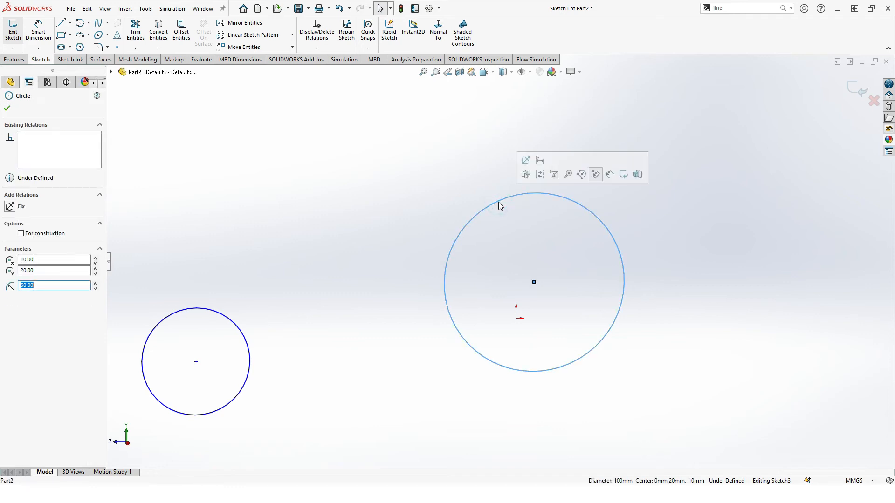
left_click(21, 233)
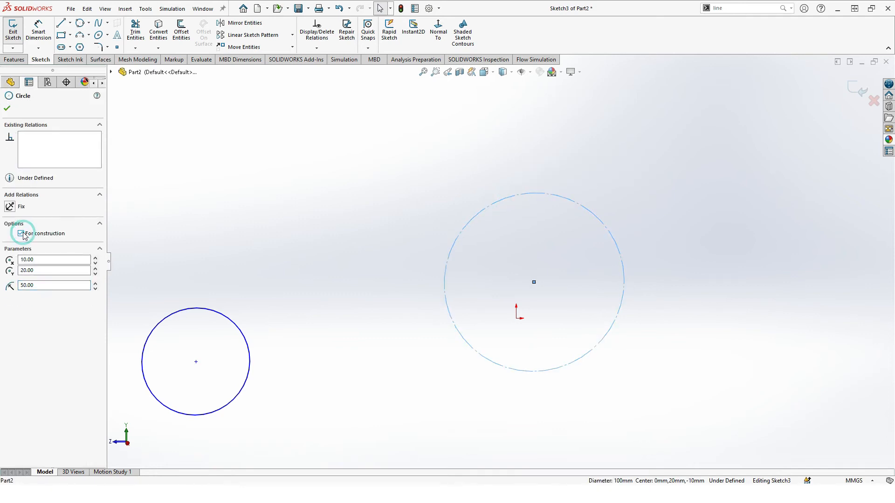
left_click(352, 236)
Delete both circles from the sketch.
middle_click_drag(393, 239, 414, 230)
left_click(422, 71)
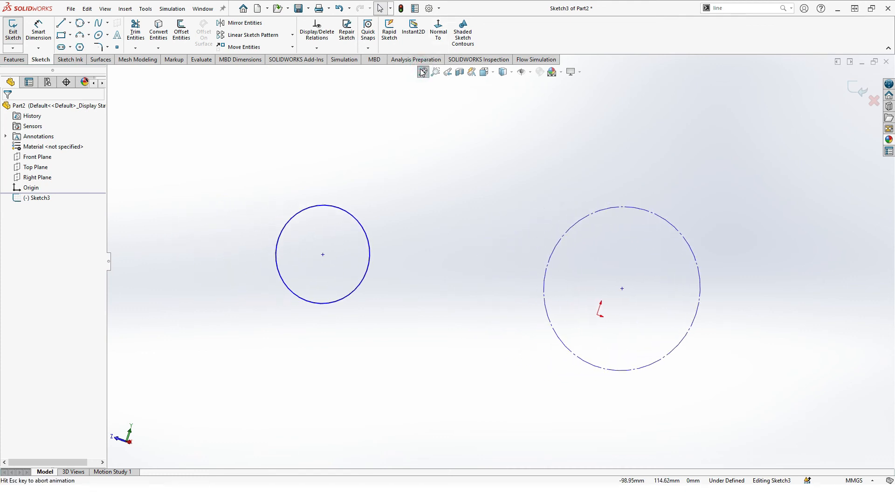
left_click_drag(241, 161, 735, 386)
key("Delete")
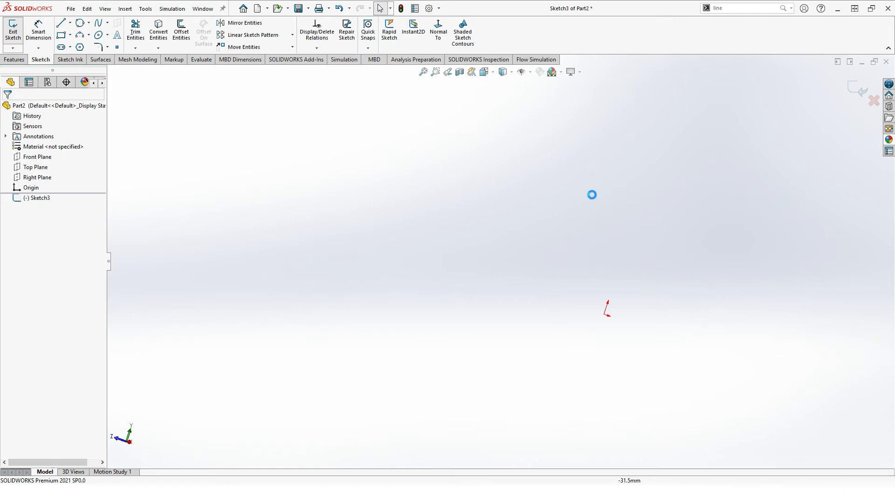
Sketch a center-based circle of about 33 mm radius, well to the left of the origin.
left_click(88, 23)
left_click(92, 36)
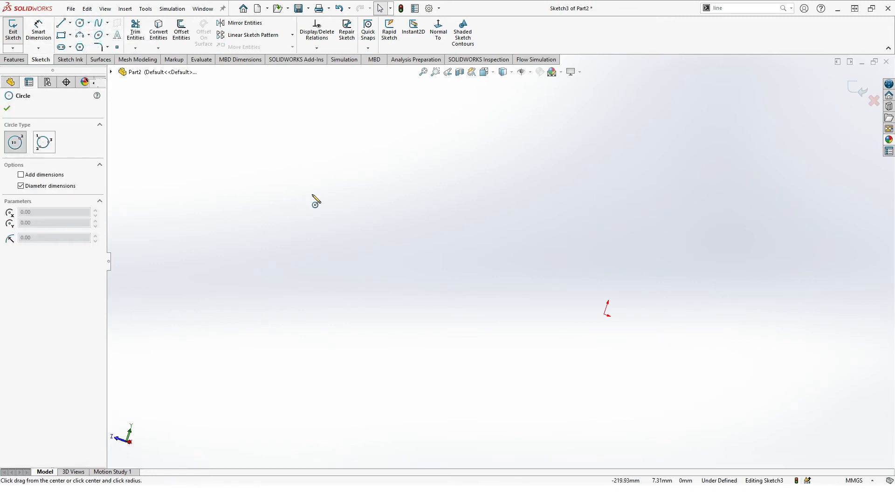
left_click(332, 203)
left_click(380, 220)
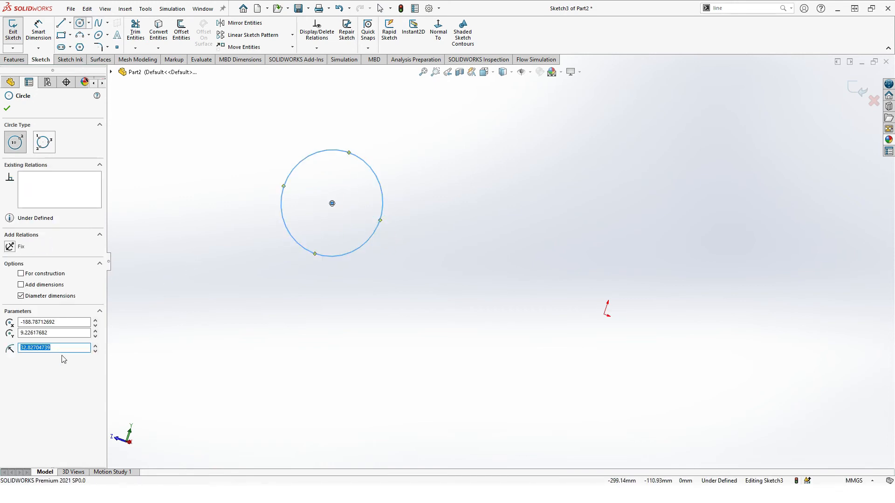
left_click(7, 109)
left_click(262, 196)
Add a Smart Dimension to the circle's diameter, place it beside the circle and set it to 20 mm.
left_click(38, 36)
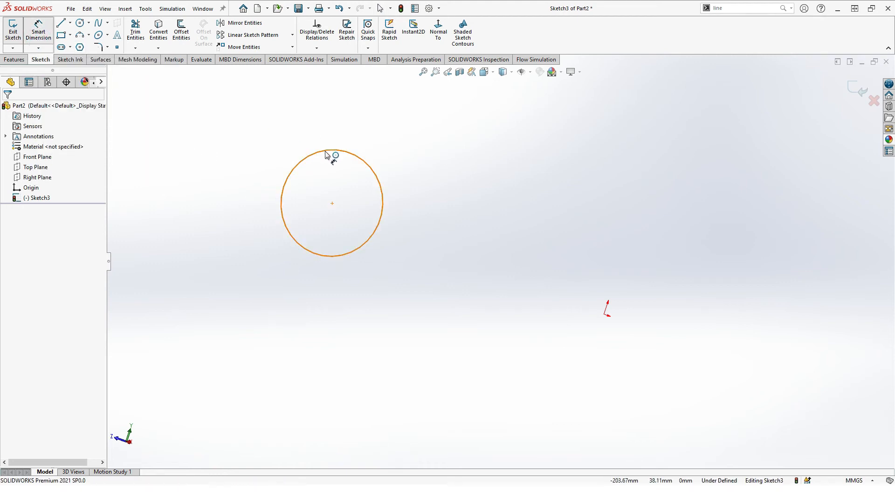
left_click(327, 155)
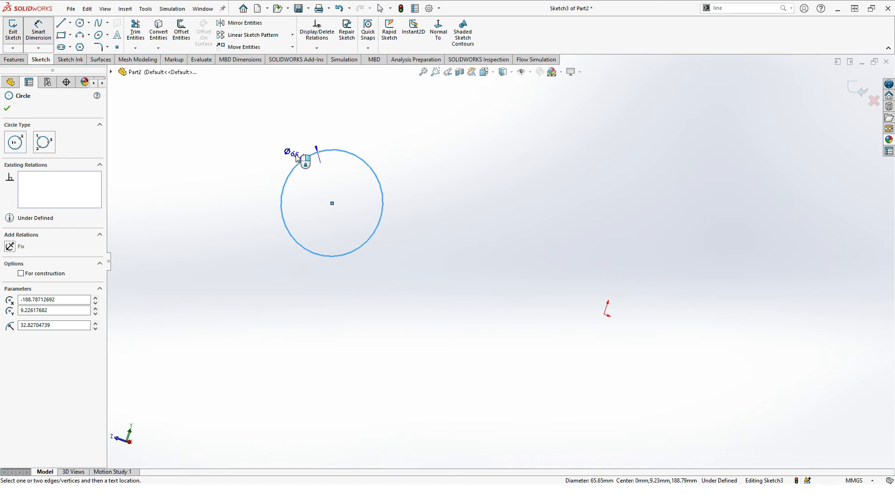
left_click(429, 200)
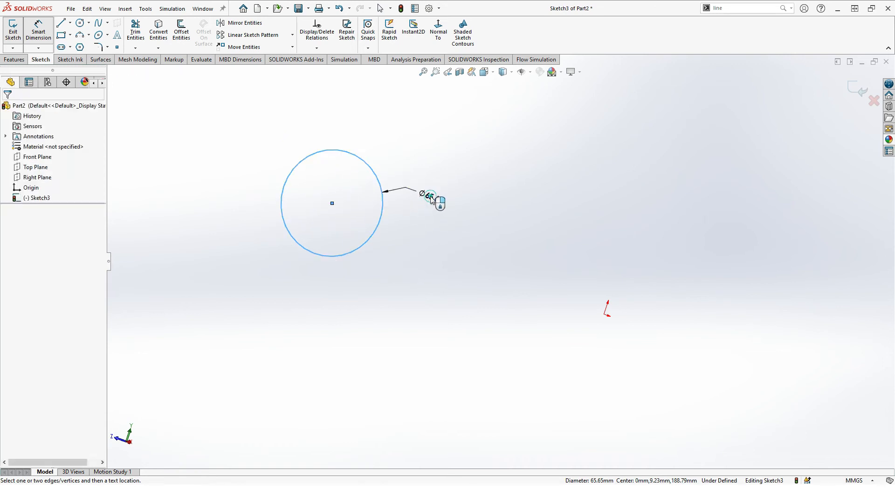
left_click(430, 198)
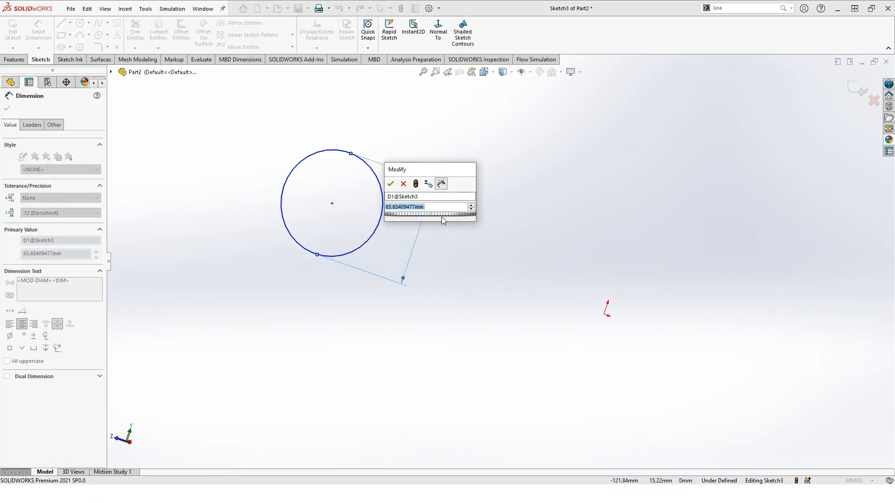
left_click_drag(403, 170, 409, 171)
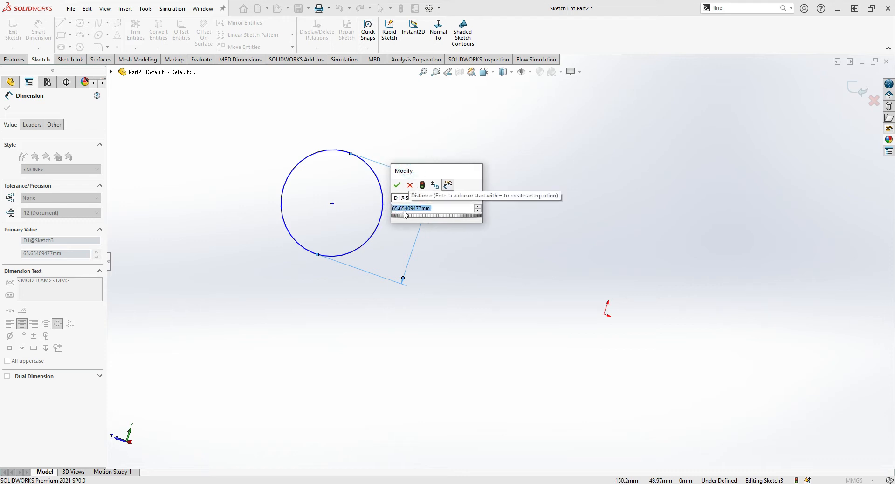
type("20")
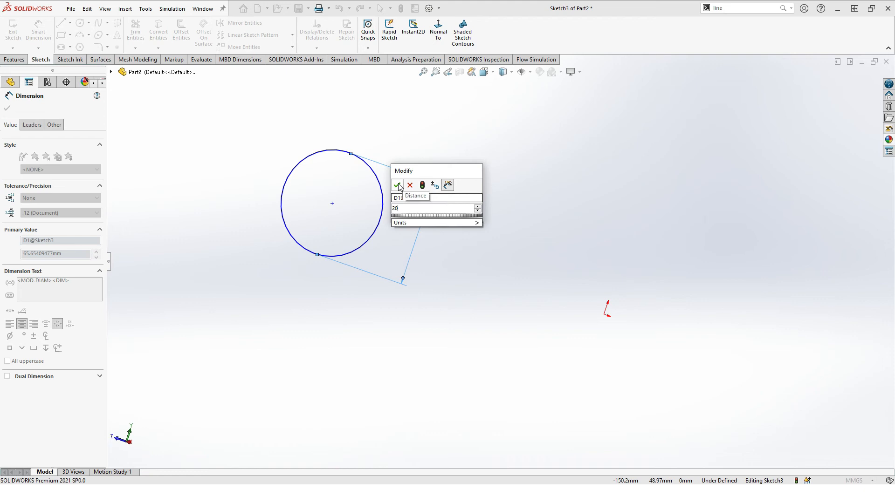
left_click(398, 185)
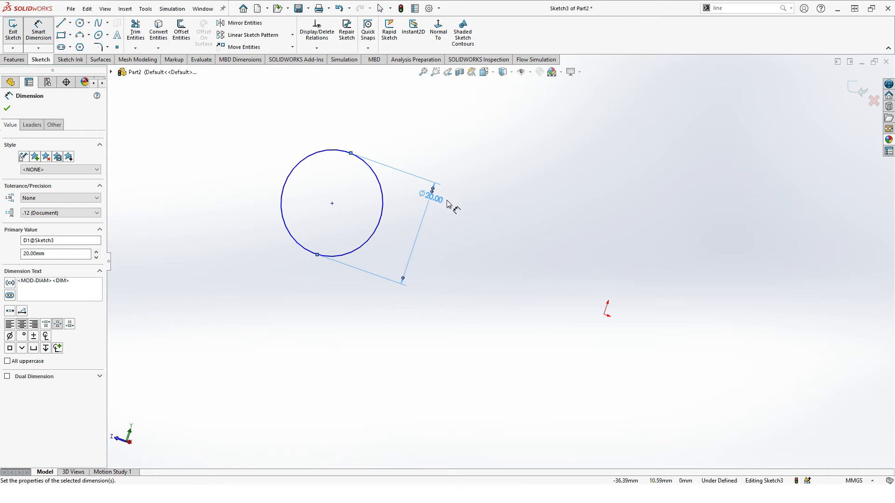
scroll(372, 200, "down", 2)
left_click(423, 72)
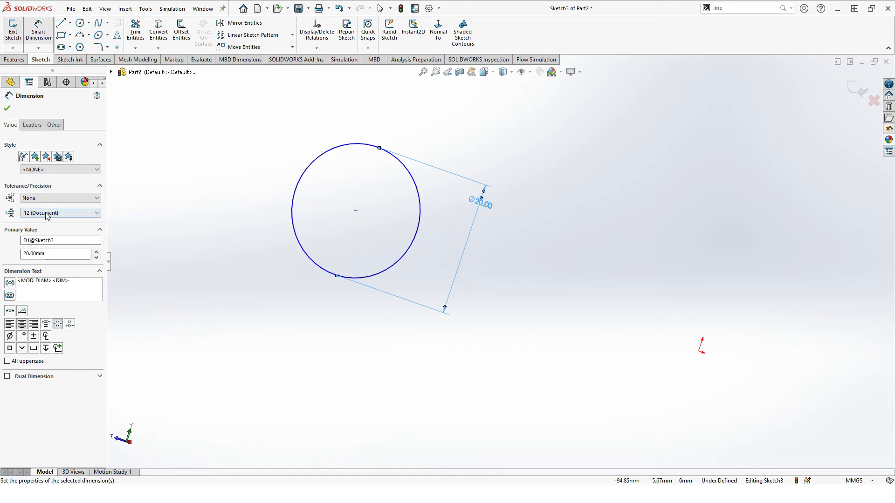
Finish dimensioning the circle and exit the sketch.
left_click(7, 110)
middle_click_drag(473, 201, 467, 174)
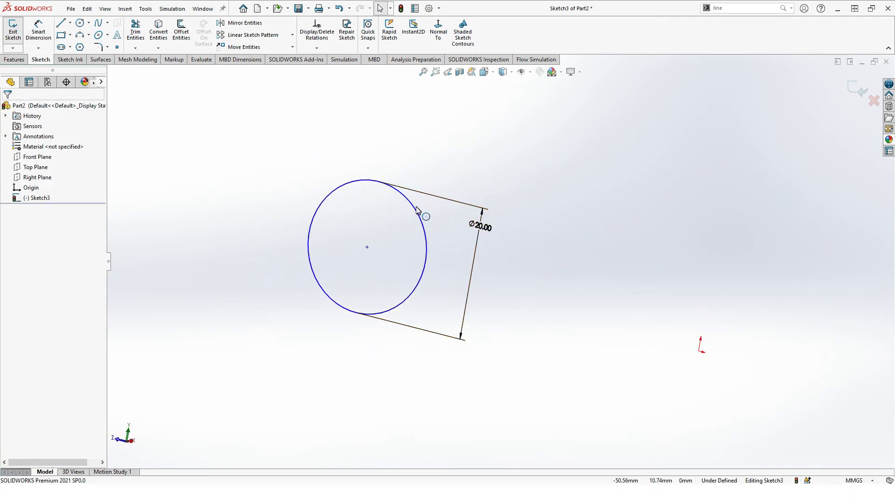
left_click(862, 92)
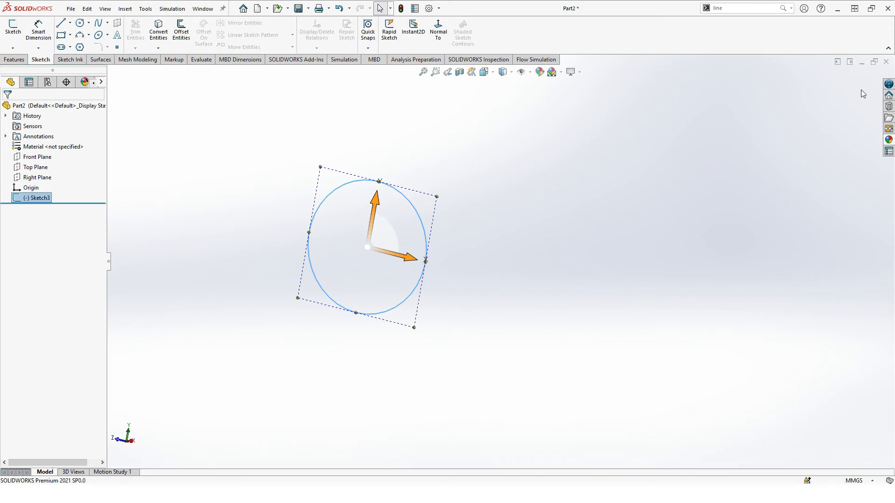
left_click(512, 172)
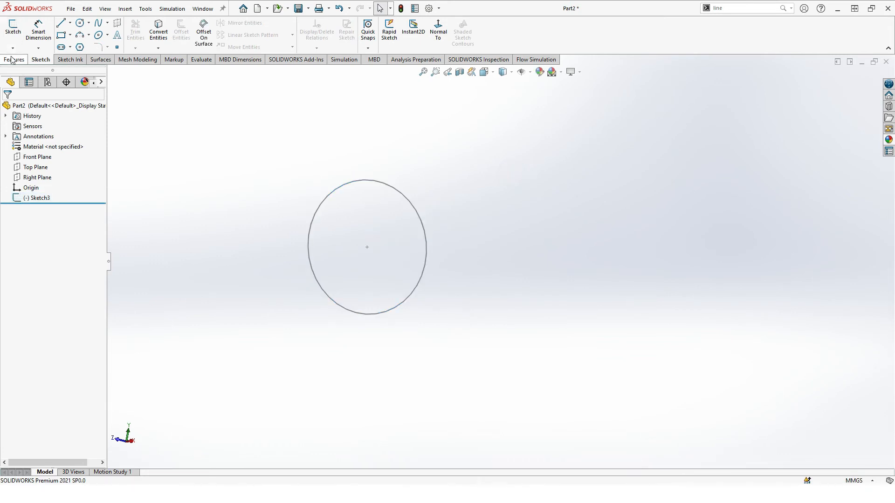
Extrude the circle sketch as a boss with a blind depth of 10 mm.
left_click(14, 60)
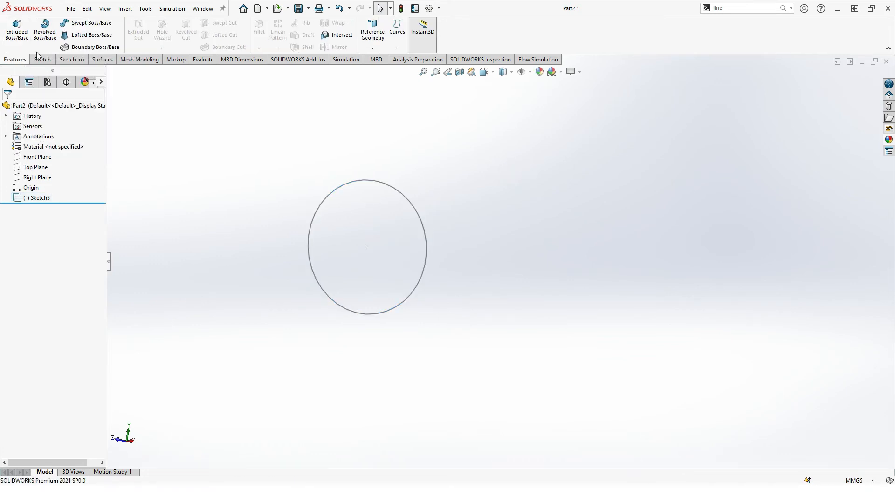
left_click(17, 30)
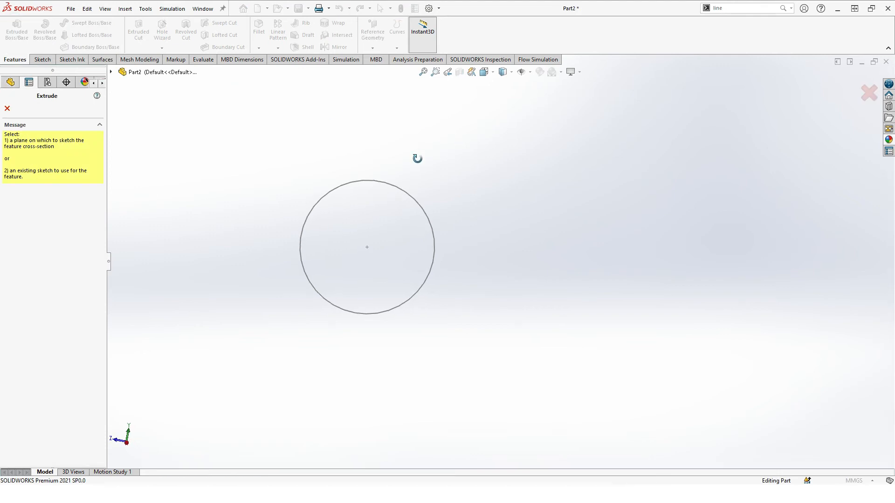
left_click(401, 195)
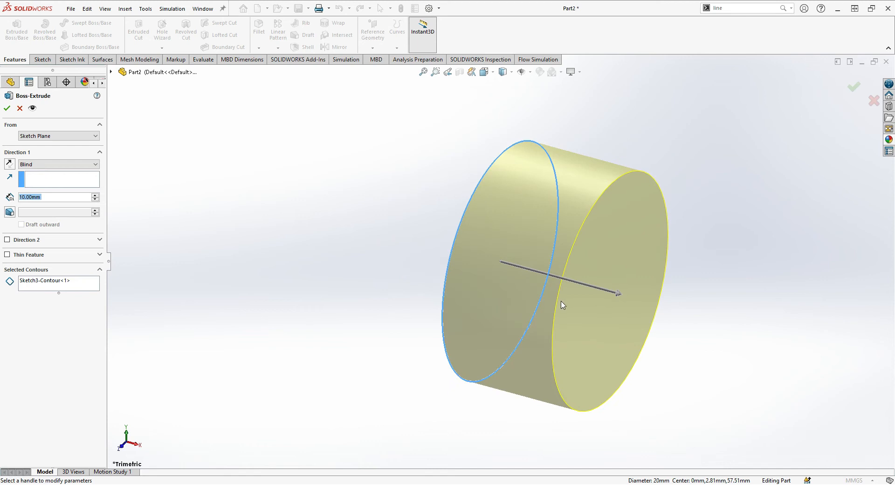
left_click(7, 109)
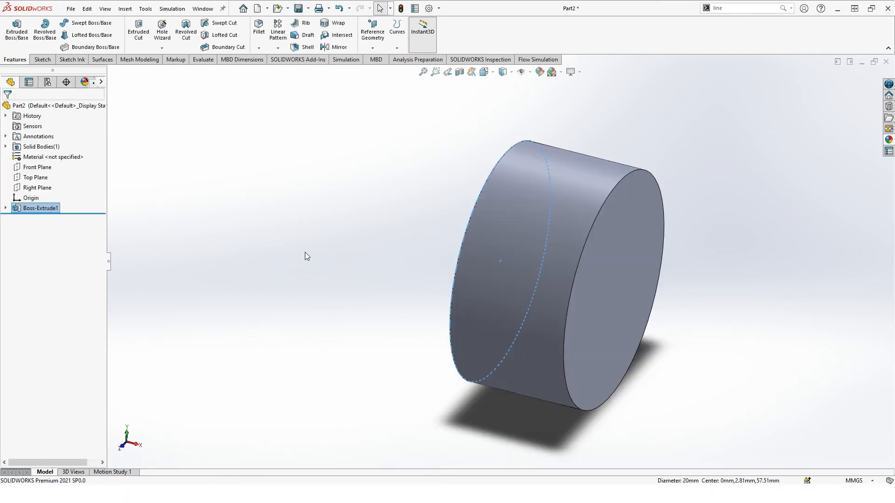
Delete the extruded cylinder feature from the part, keeping its circle sketch.
left_click(45, 210)
left_click(45, 210)
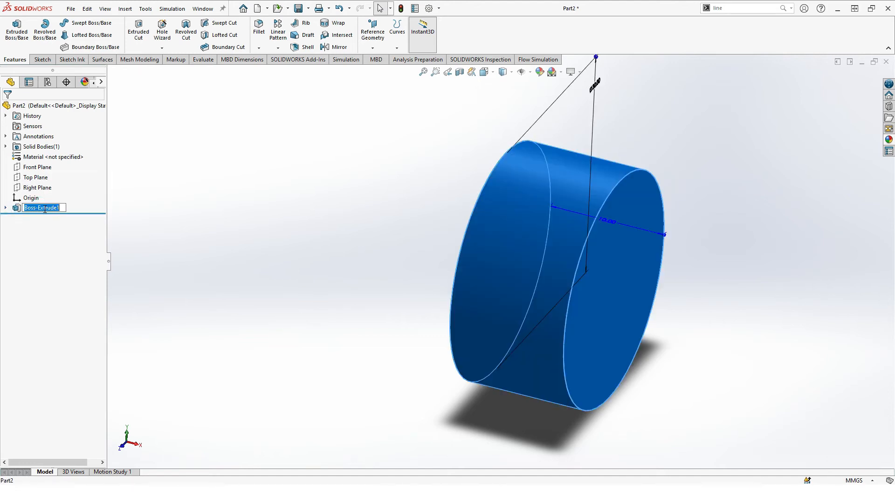
key("BackSpace")
left_click(20, 246)
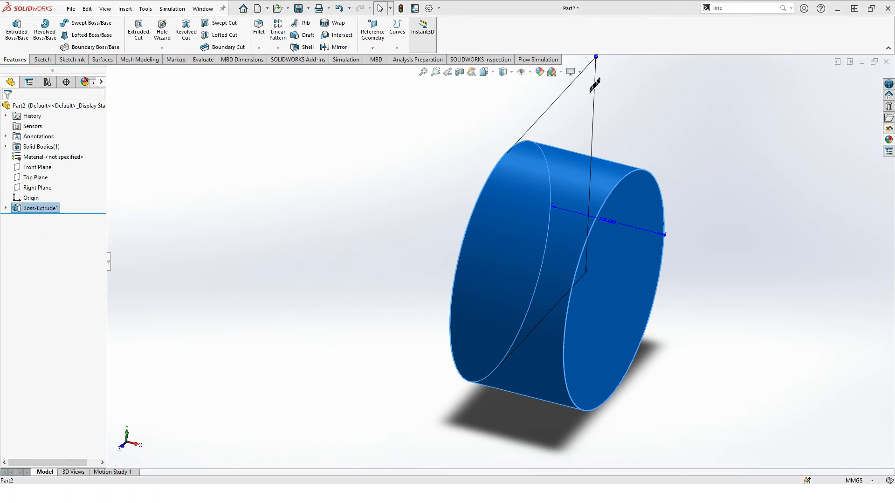
key("Delete")
Edit the circle's sketch to convert the circle to construction geometry, and exit the sketch.
middle_click_drag(583, 267, 573, 264)
right_click(47, 199)
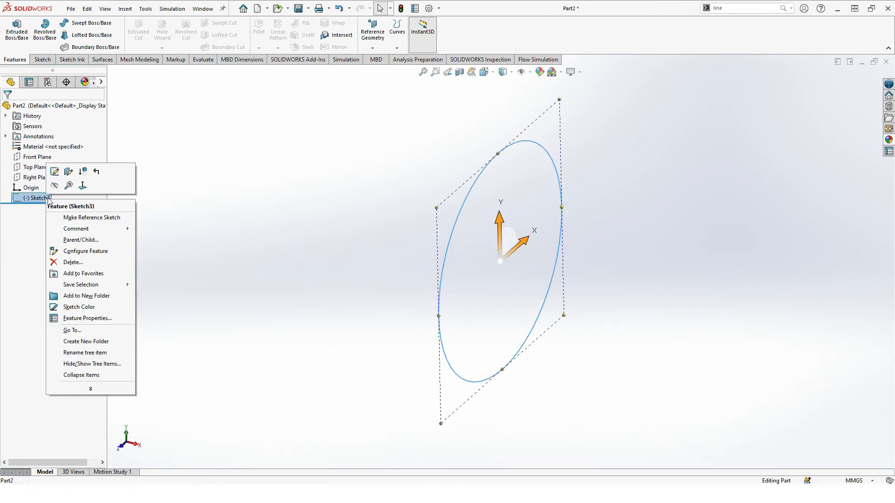
left_click(55, 172)
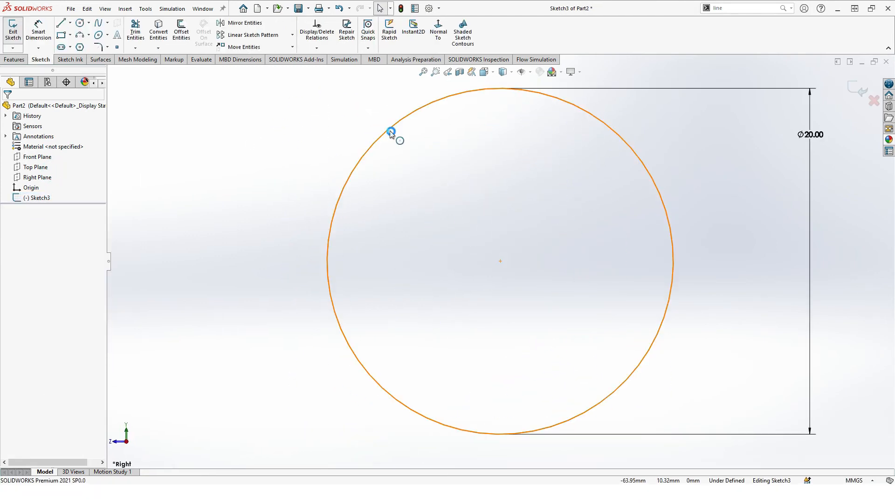
left_click(389, 133)
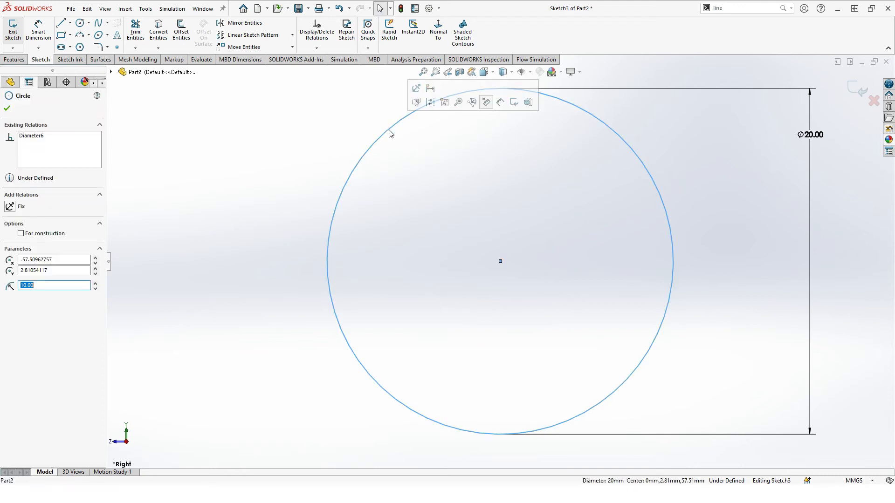
left_click(21, 233)
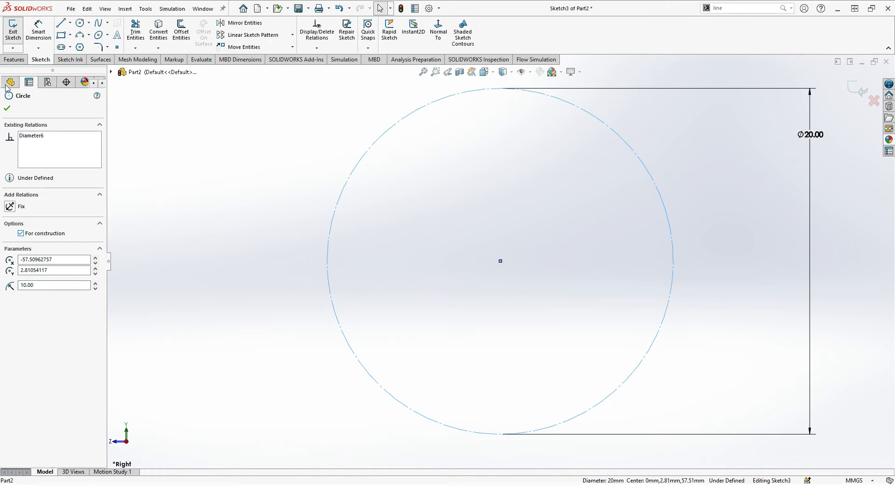
left_click(7, 108)
scroll(405, 214, "up", 4)
middle_click_drag(405, 214, 447, 298)
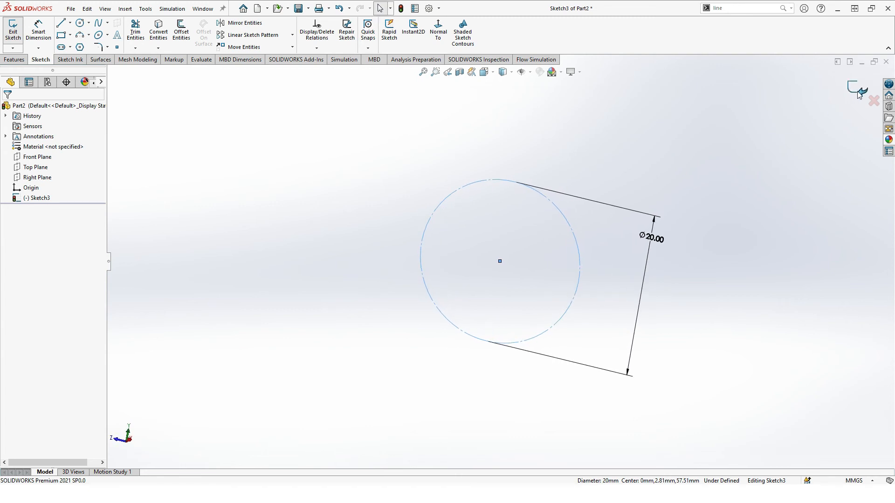
left_click(859, 95)
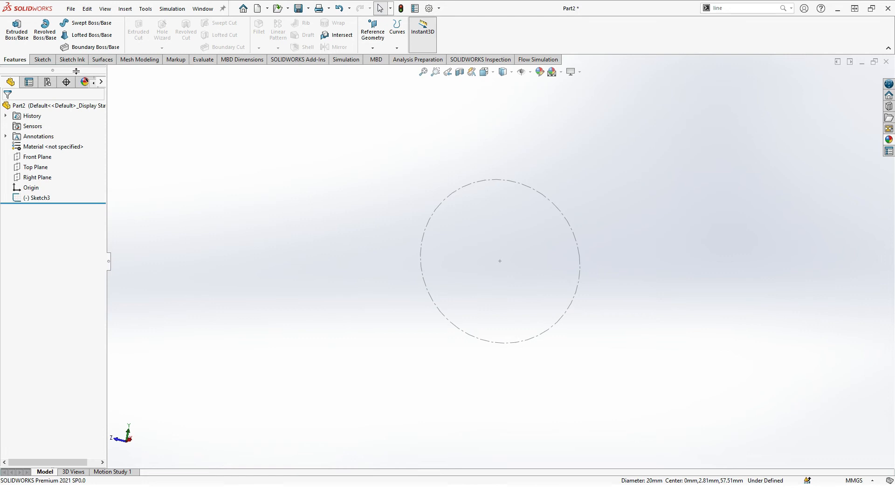
Try to extrude the construction circle as a blind boss 13 mm deep.
left_click(20, 47)
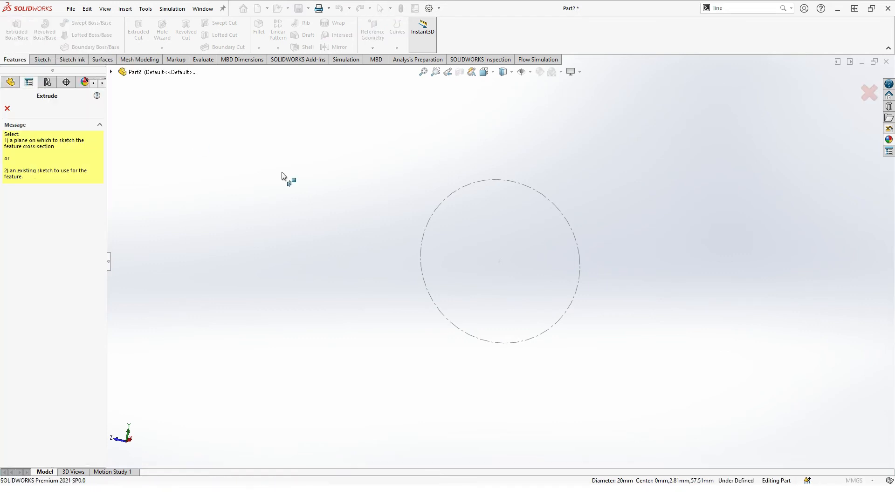
left_click(500, 182)
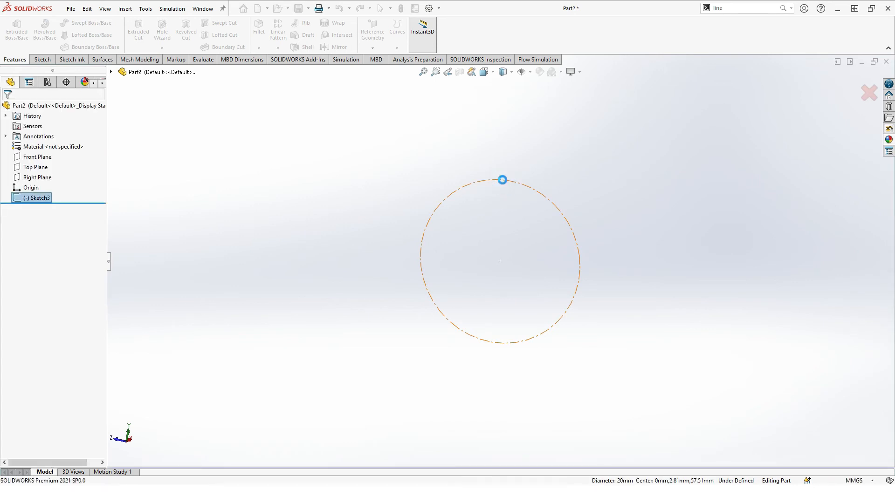
mouse_move(637, 228)
middle_mouse_down()
mouse_move(524, 318)
mouse_move(522, 344)
mouse_move(588, 333)
mouse_move(635, 265)
mouse_move(627, 290)
mouse_move(567, 348)
middle_mouse_up()
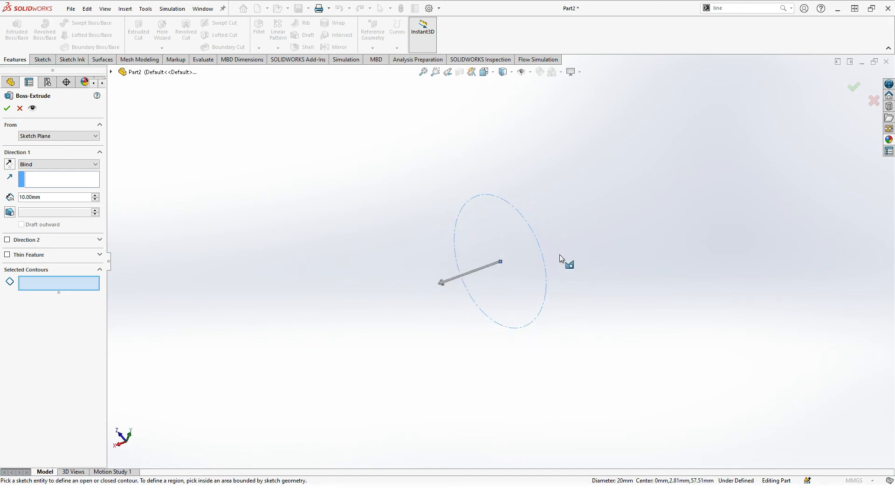
left_click_drag(446, 281, 420, 282)
mouse_move(412, 239)
middle_mouse_down()
mouse_move(362, 277)
mouse_move(399, 312)
mouse_move(422, 205)
mouse_move(483, 279)
mouse_move(397, 261)
mouse_move(397, 281)
middle_mouse_up()
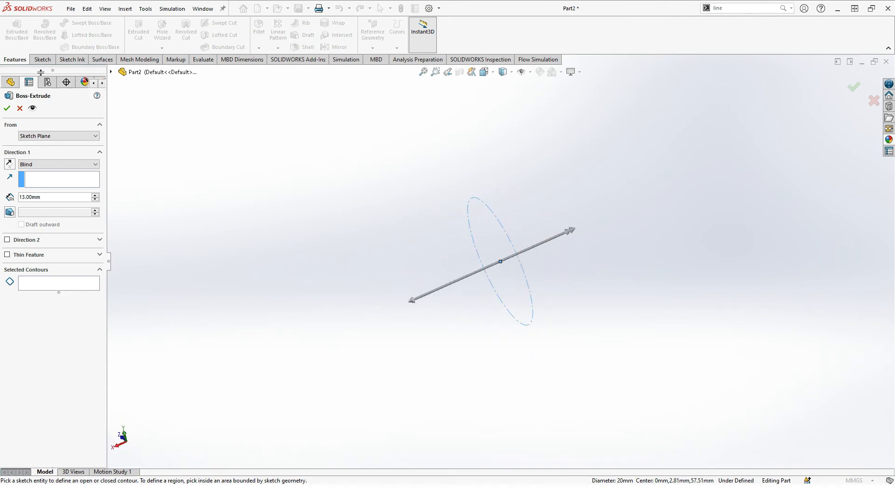
left_click(7, 108)
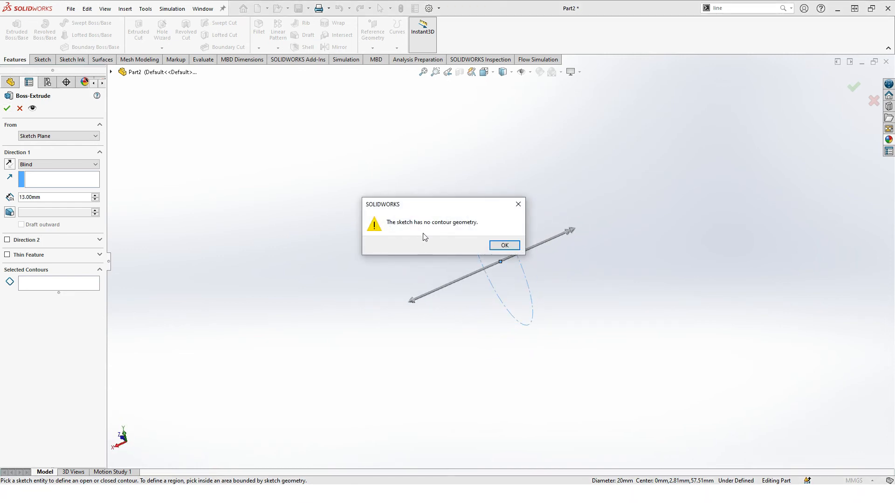
left_click(504, 245)
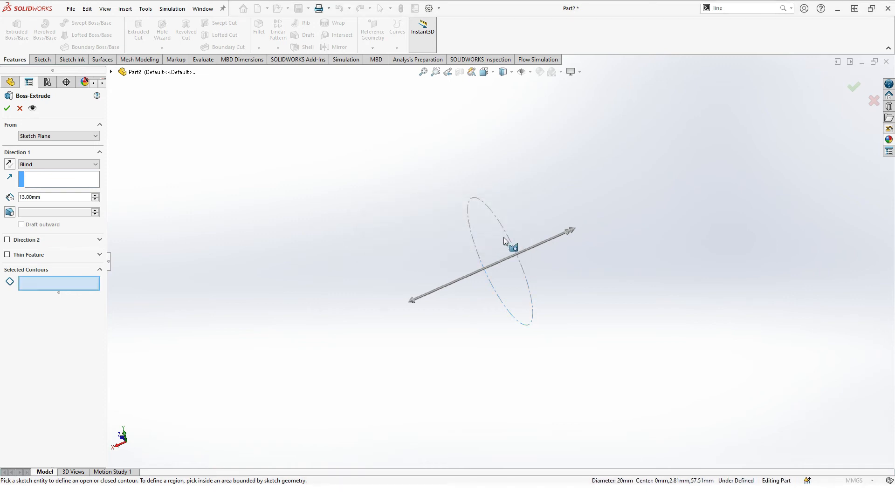
left_click(20, 108)
Reopen the circle's sketch and convert the construction circle back to regular geometry.
mouse_move(399, 295)
middle_mouse_down()
mouse_move(419, 265)
mouse_move(450, 242)
mouse_move(468, 248)
mouse_move(475, 234)
middle_mouse_up()
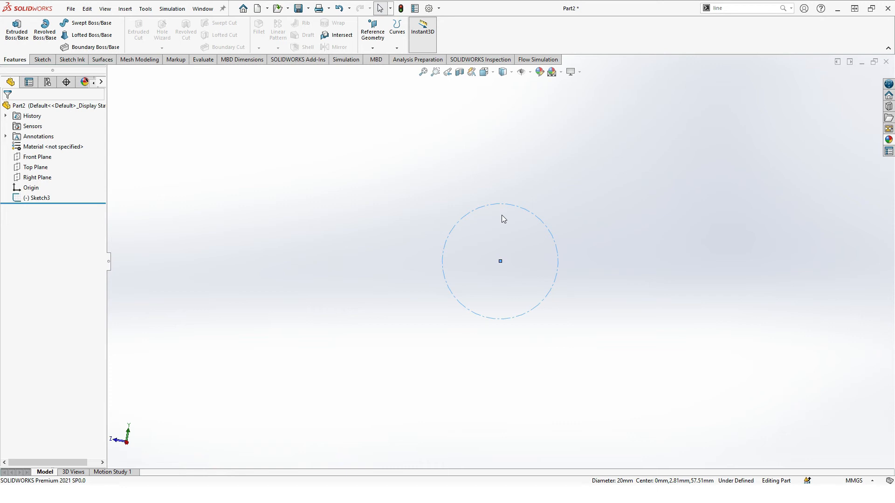
middle_click_drag(501, 216, 471, 262)
left_click(42, 198)
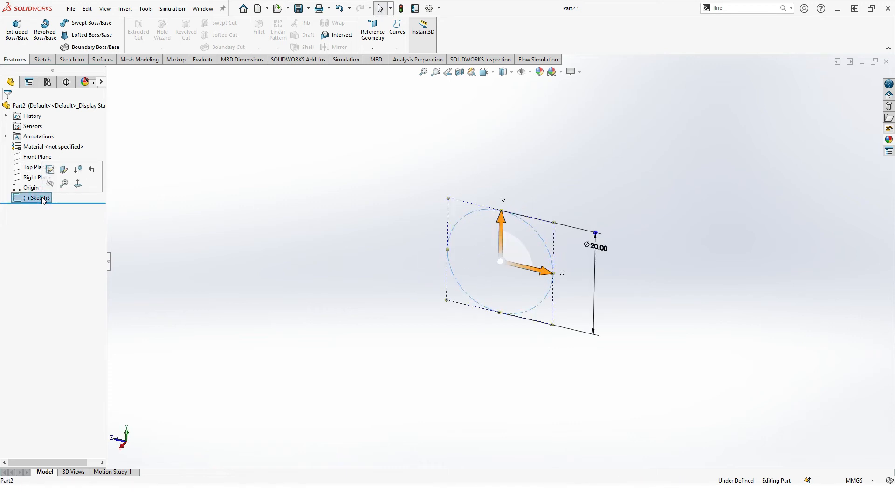
left_click(42, 197)
key("Escape")
left_click(26, 199)
left_click(36, 170)
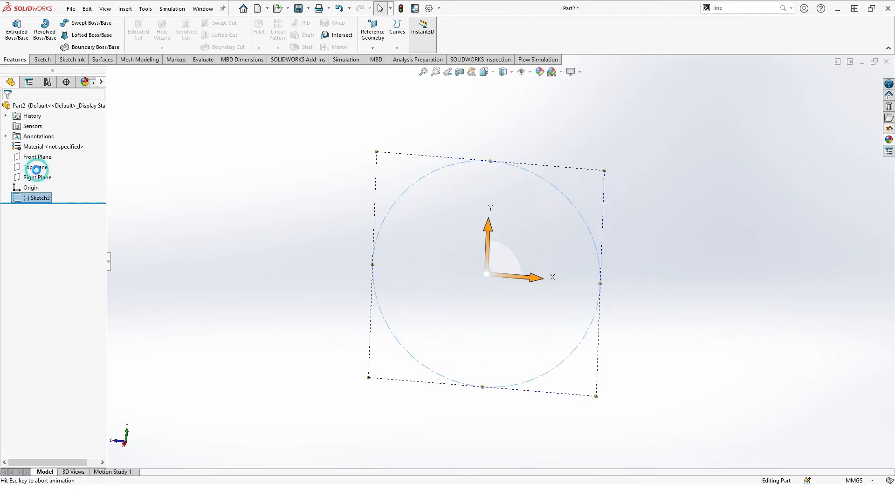
left_click(455, 99)
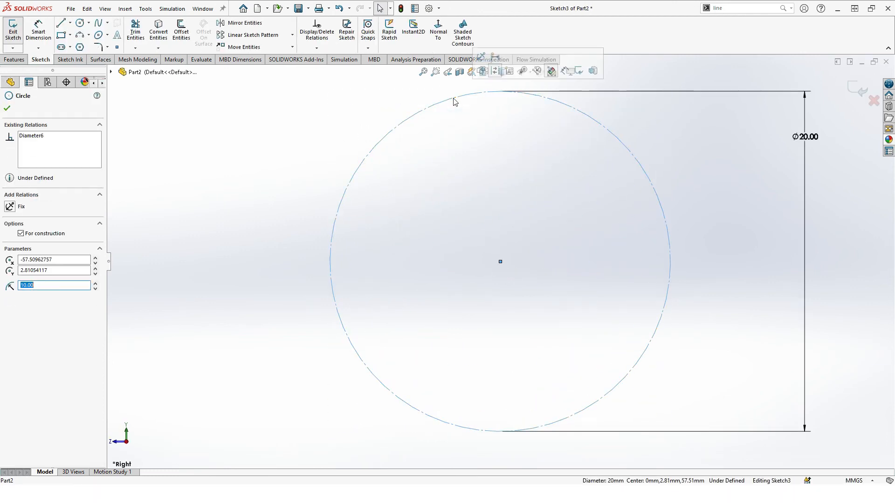
left_click(21, 233)
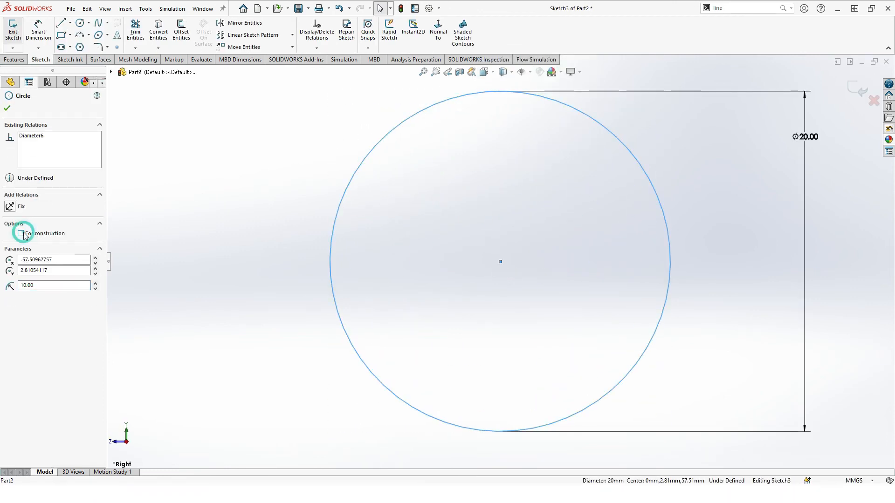
left_click(276, 236)
middle_click_drag(479, 260, 460, 270)
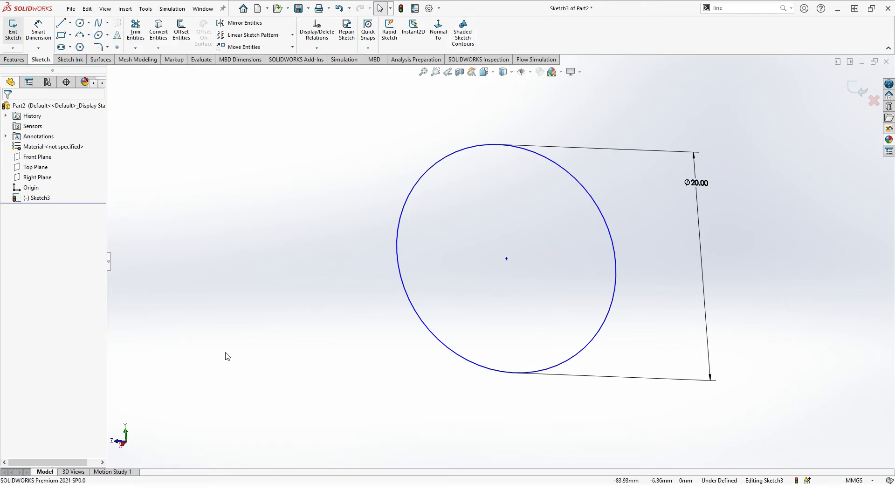
mouse_move(413, 301)
middle_mouse_down()
mouse_move(435, 276)
mouse_move(402, 244)
middle_mouse_up()
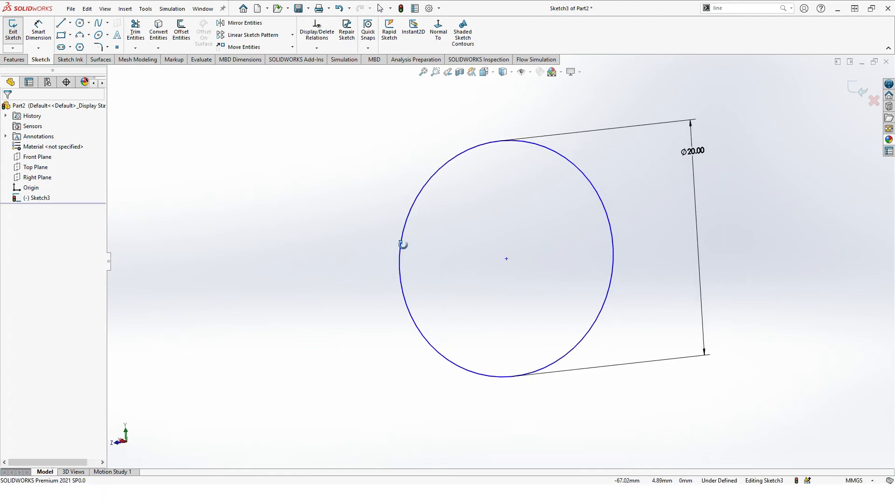
mouse_move(296, 294)
middle_mouse_down()
mouse_move(314, 254)
mouse_move(313, 295)
middle_mouse_up()
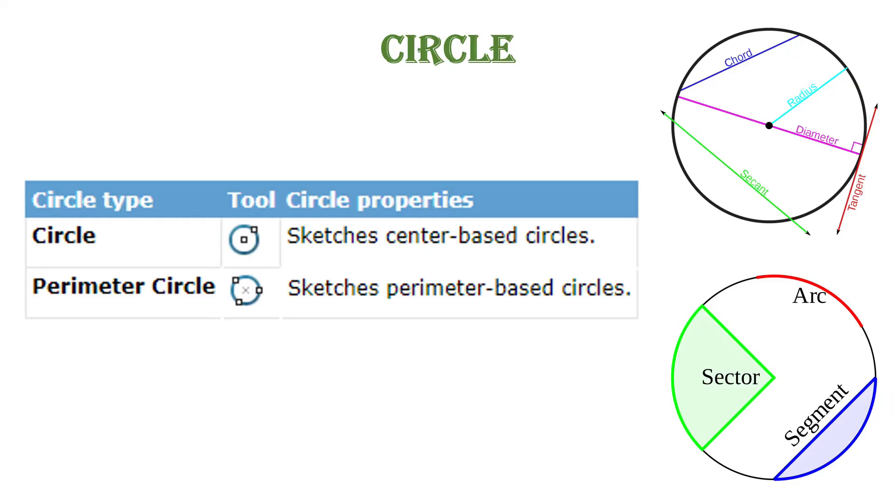
left_click(500, 271)
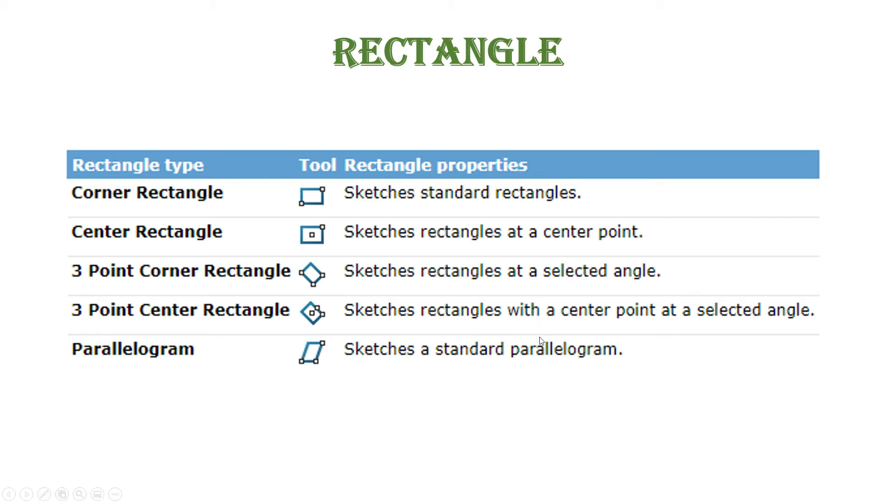
Switch back to SOLIDWORKS and delete the 20 mm circle from the open sketch along with its diameter dimension.
key("alt+Tab")
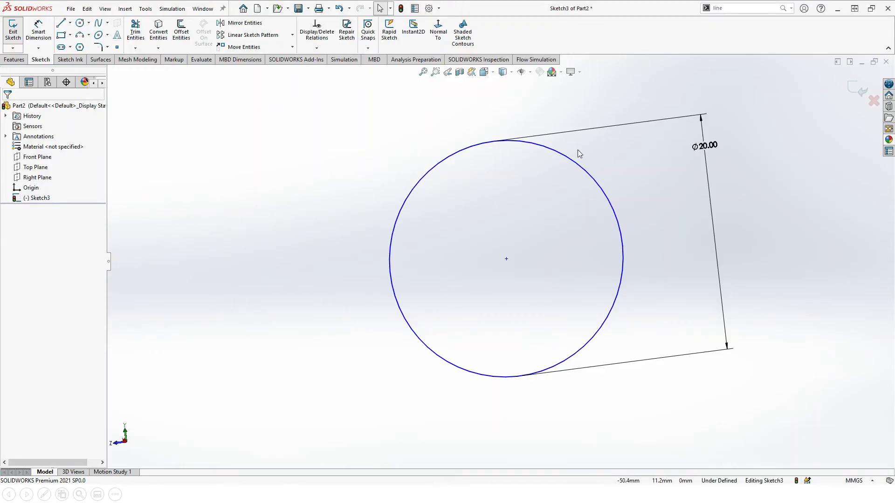
left_click_drag(353, 109, 717, 409)
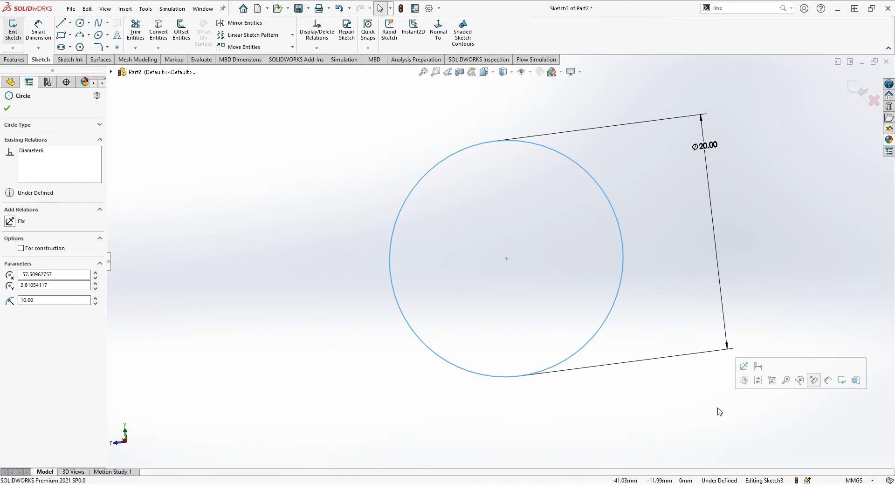
key("Delete")
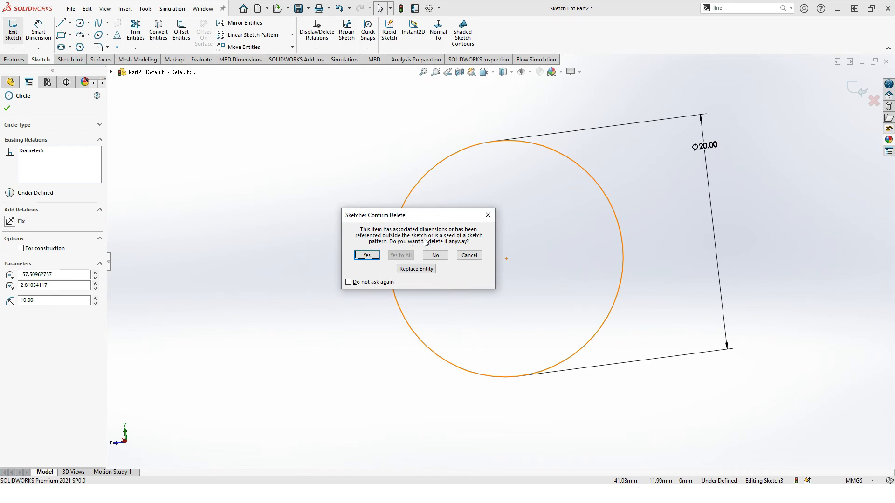
left_click_drag(436, 215, 409, 185)
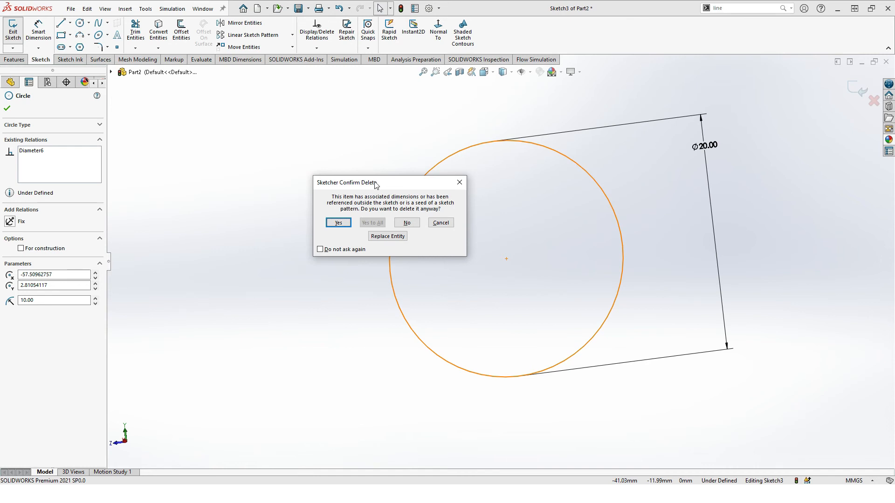
left_click_drag(363, 187, 400, 181)
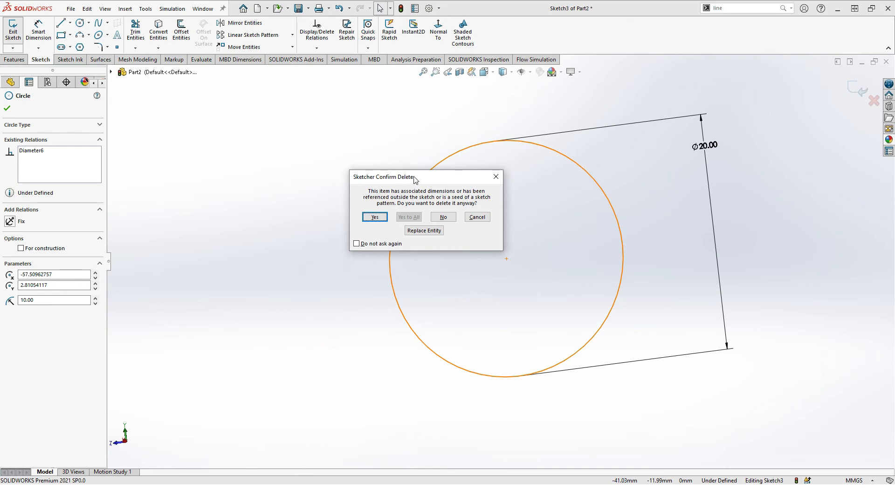
left_click(357, 245)
left_click(356, 243)
left_click_drag(449, 177, 646, 192)
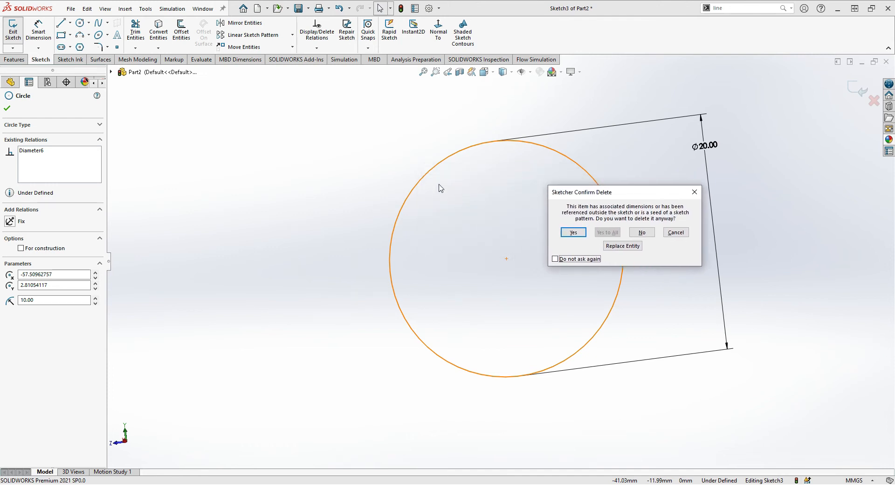
left_click(569, 236)
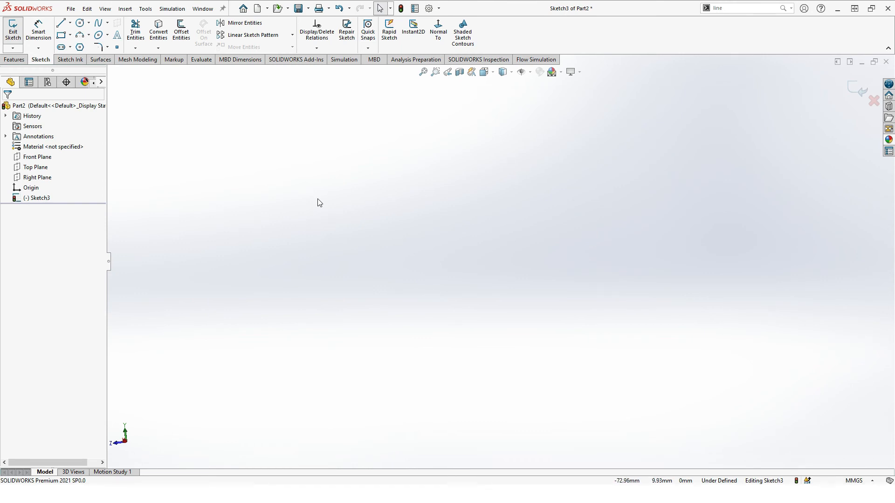
Leave the emptied sketch and start a new sketch on the Front Plane.
left_click(42, 161)
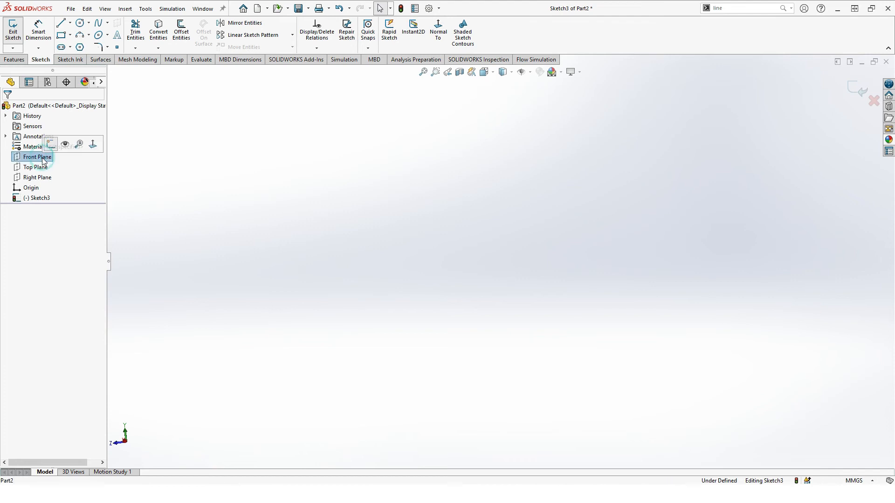
left_click(52, 145)
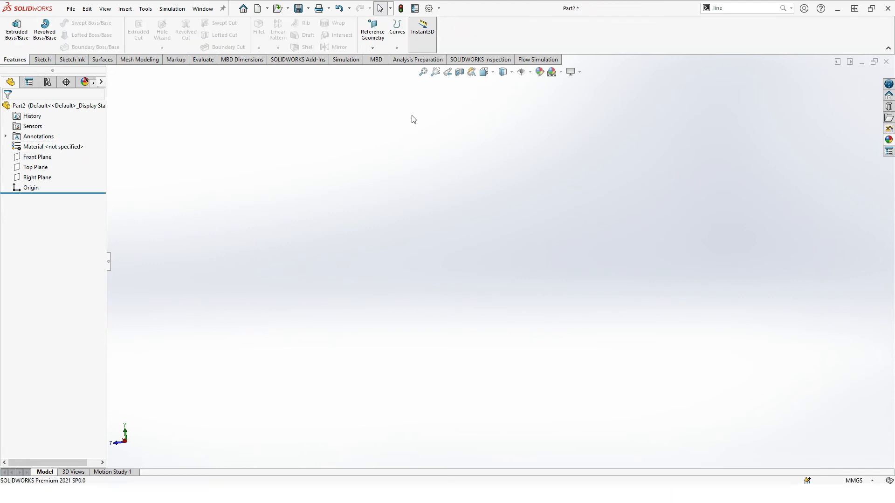
left_click(422, 75)
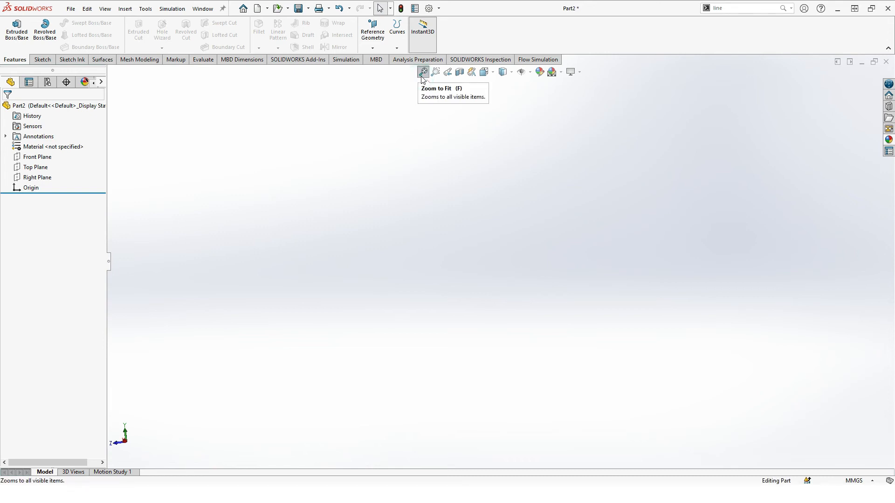
left_click(422, 75)
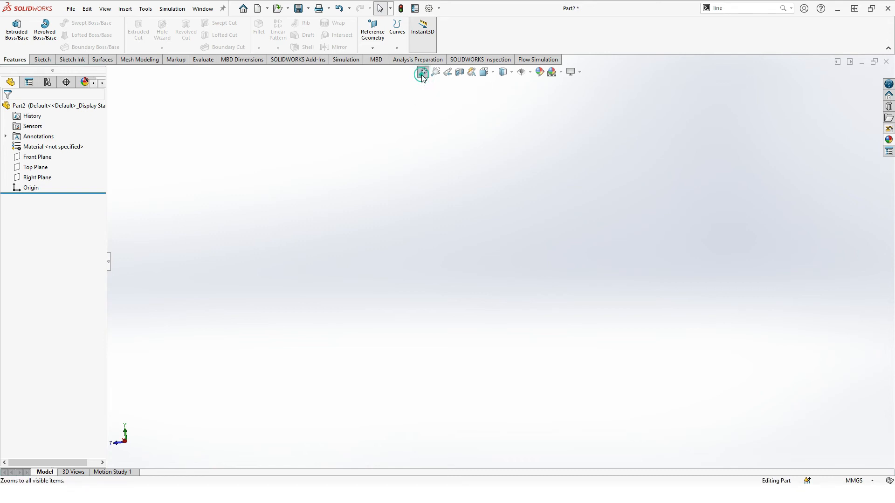
left_click(42, 60)
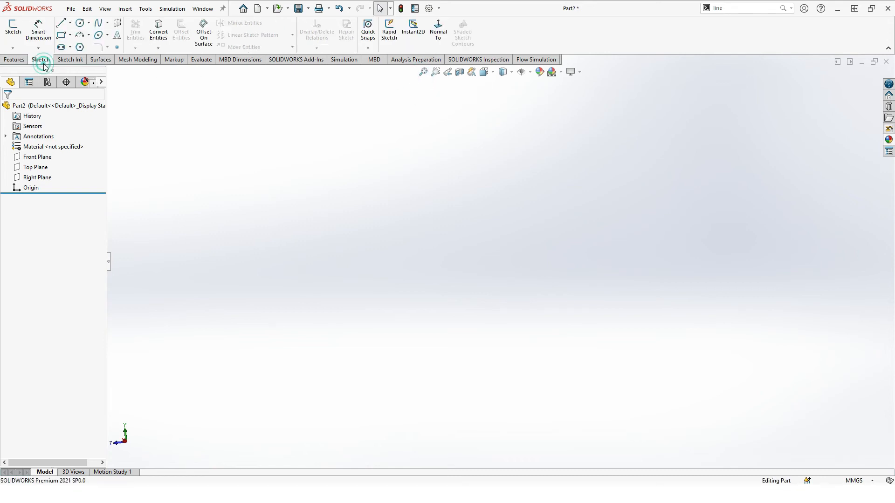
left_click(34, 156)
left_click(40, 138)
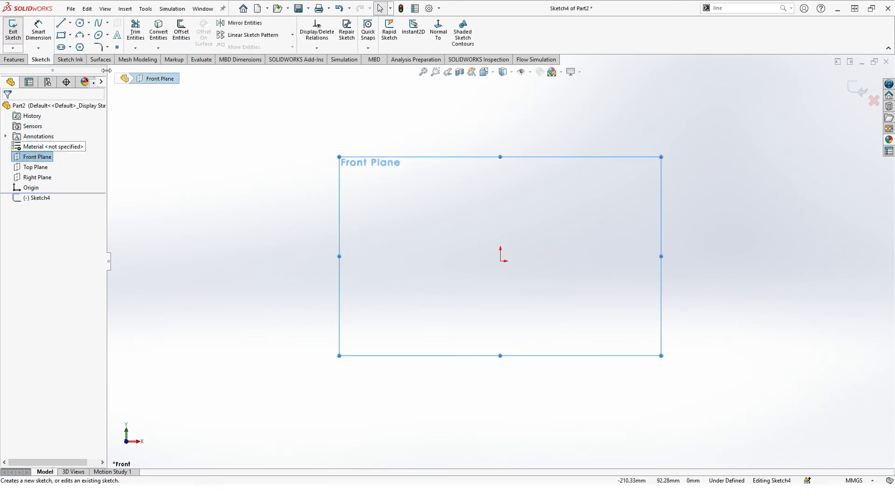
Sketch a corner rectangle about 79 mm wide and 47 mm high to the left of the origin, mostly above it.
left_click(71, 35)
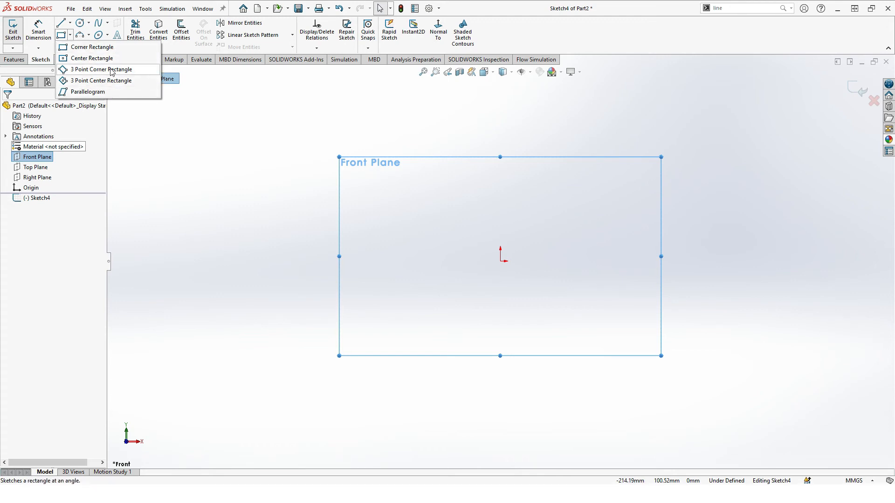
left_click(93, 51)
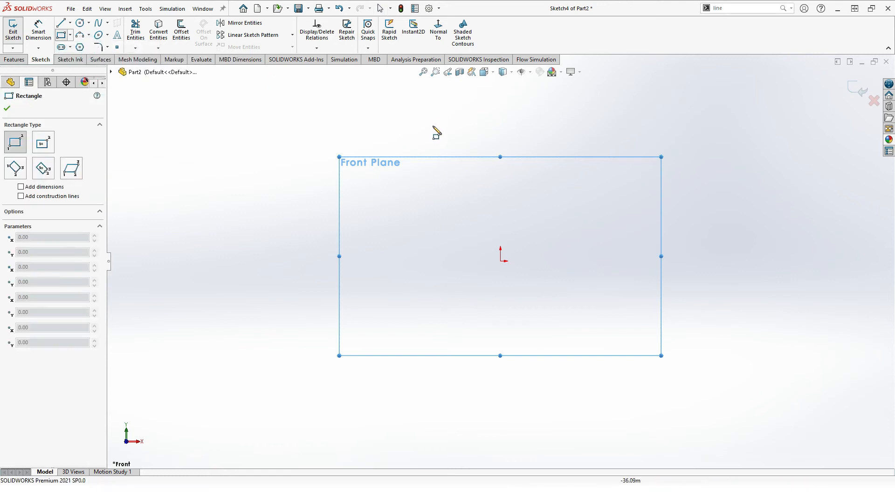
left_click(305, 181)
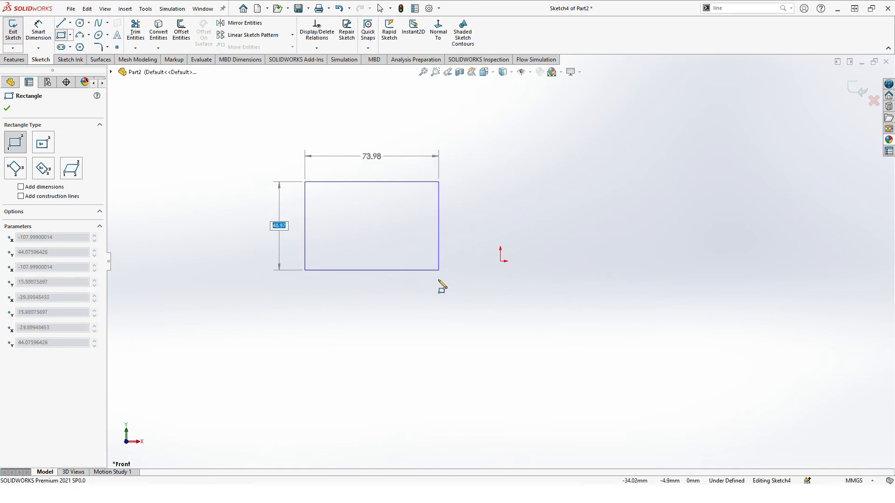
left_click(448, 267)
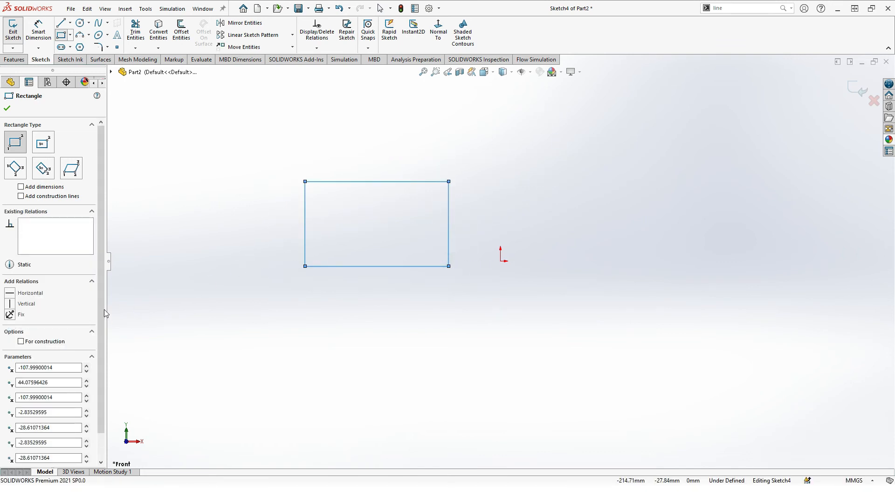
scroll(101, 325, "down", 3)
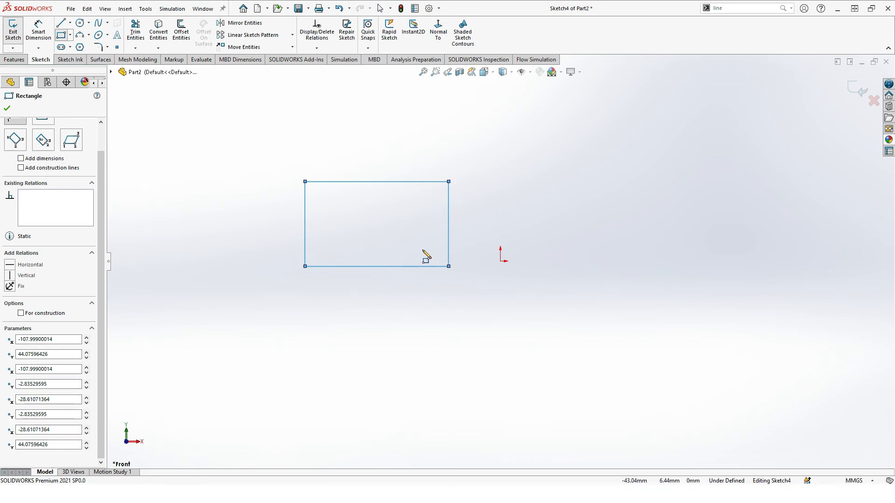
scroll(138, 290, "up", 3)
scroll(256, 317, "down", 3)
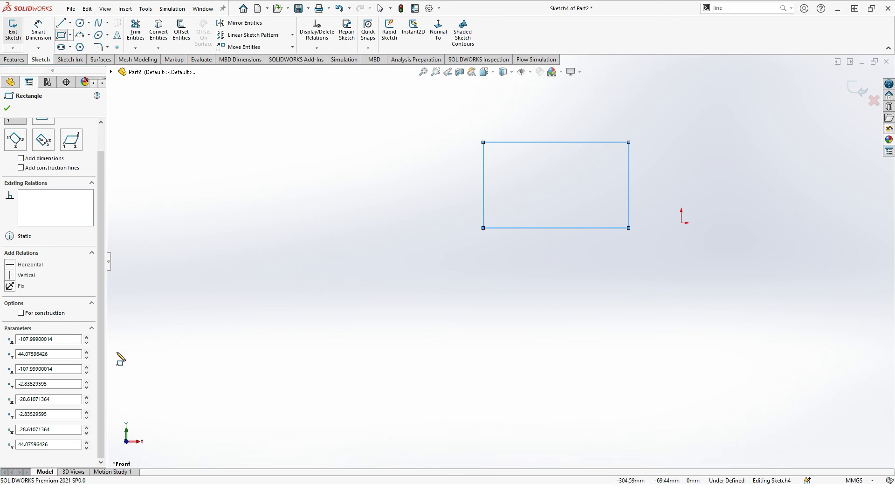
scroll(597, 197, "up", 3)
left_click(423, 72)
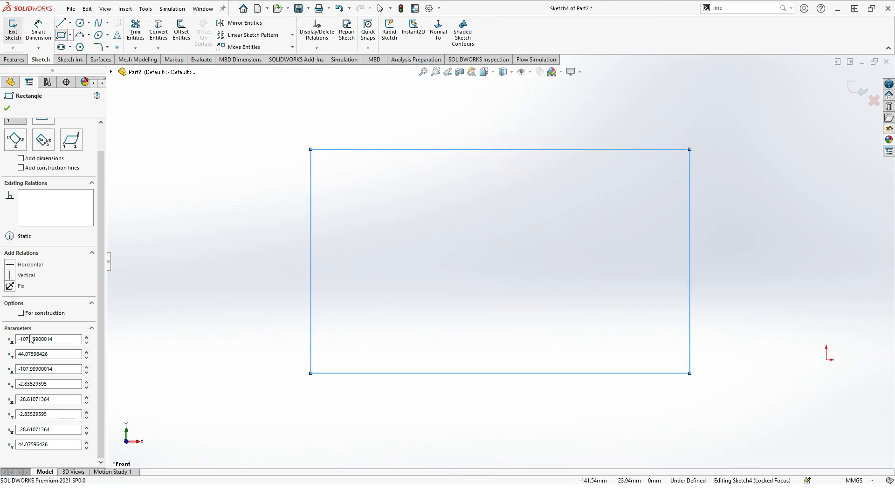
scroll(30, 339, "up", 1)
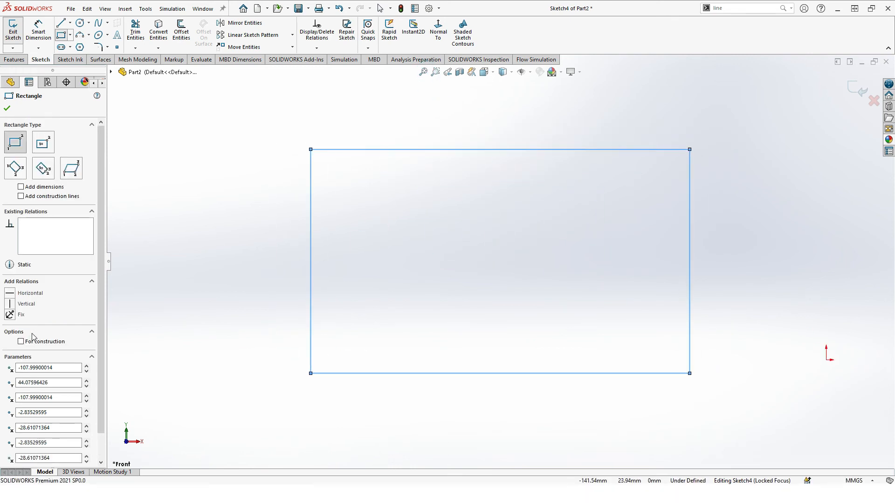
left_click(7, 109)
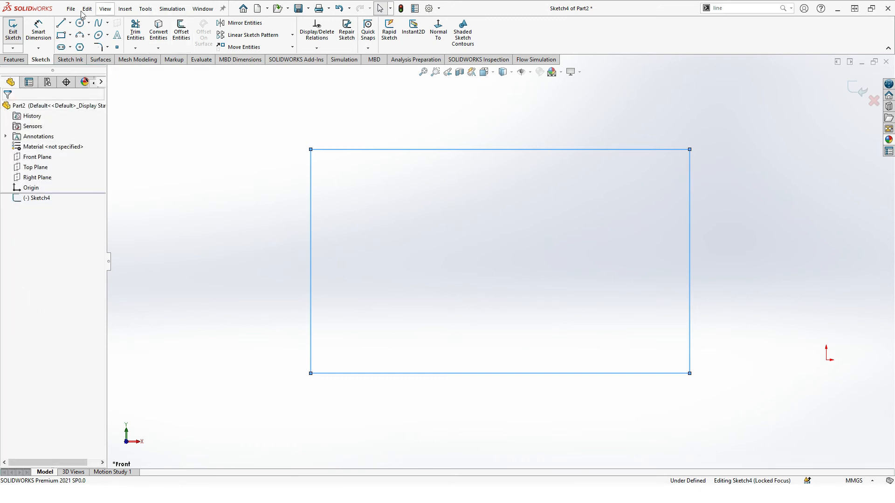
Dimension the rectangle's upper horizontal edge with Smart Dimension and set its length to 40 mm.
left_click(50, 38)
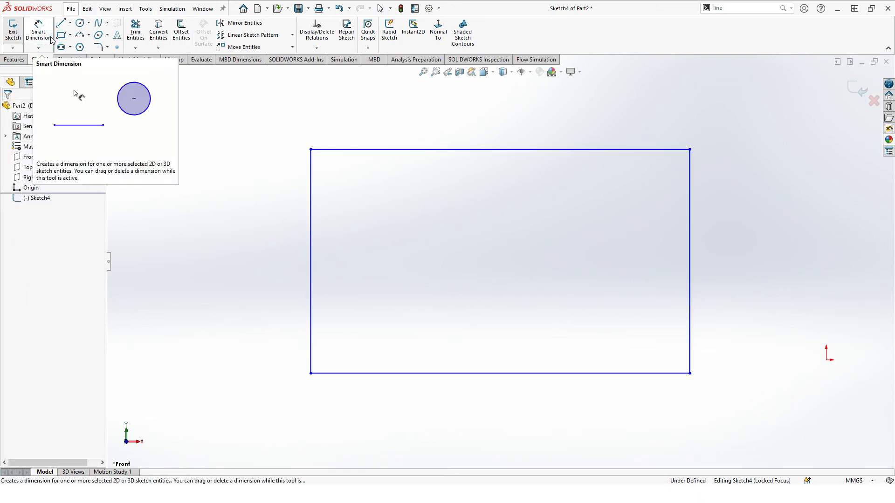
left_click(369, 149)
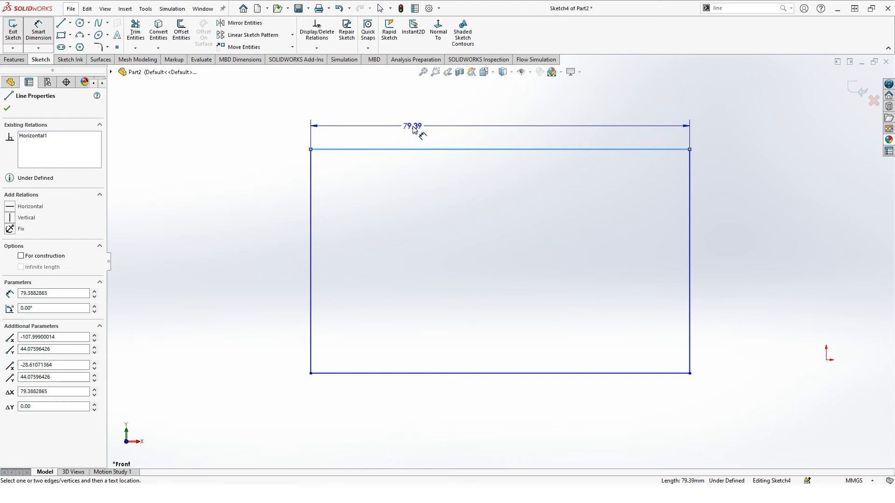
left_click(413, 129)
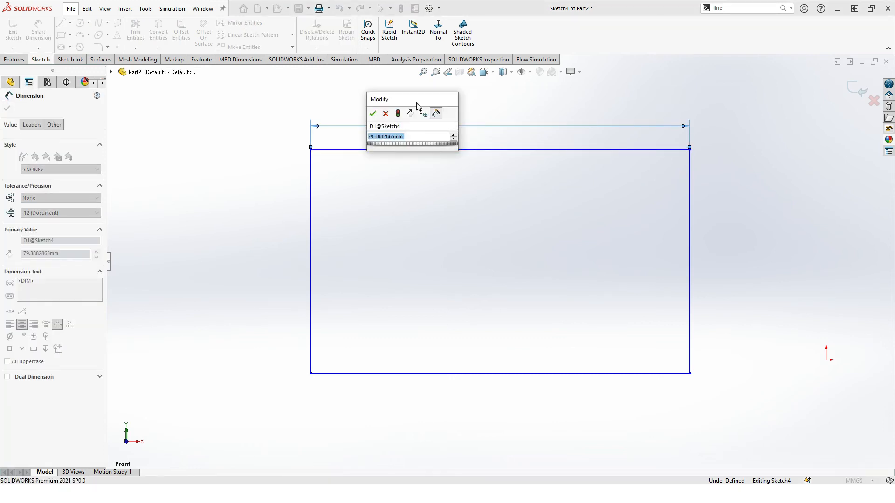
left_click_drag(418, 104, 374, 147)
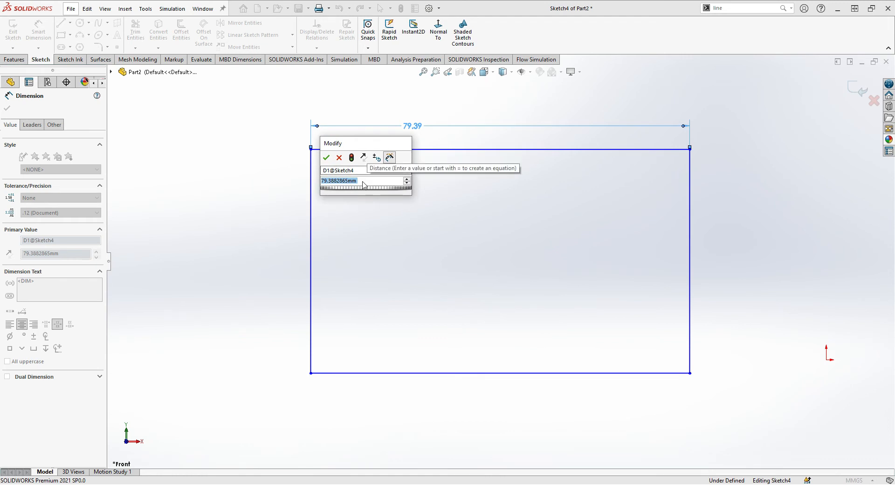
type("40")
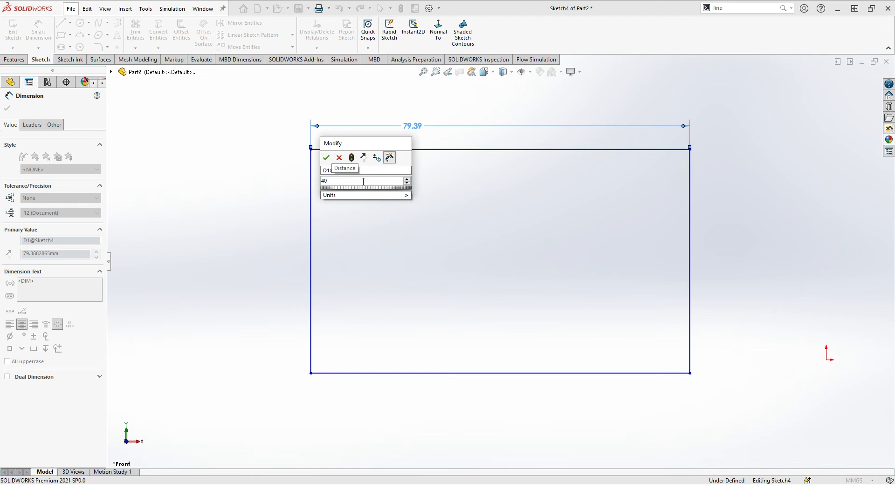
left_click(326, 158)
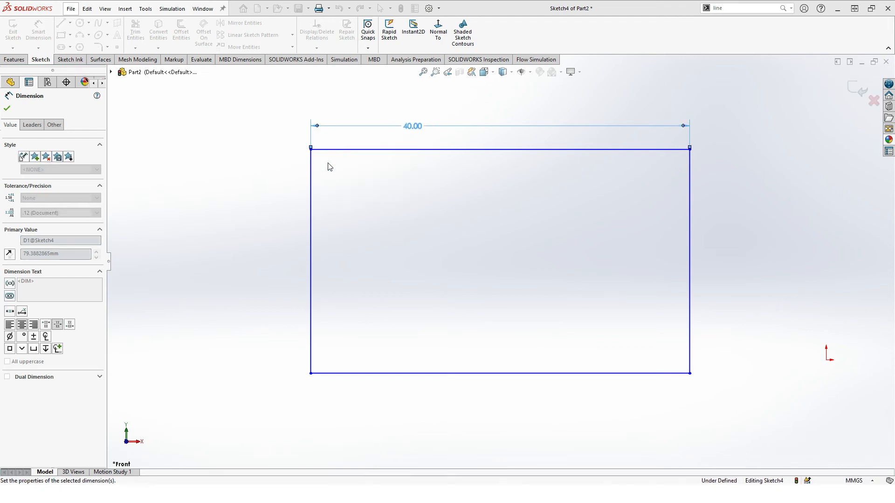
Dimension the rectangle's left vertical edge, set its length to 20 mm, and leave the Smart Dimension tool.
left_click(310, 187)
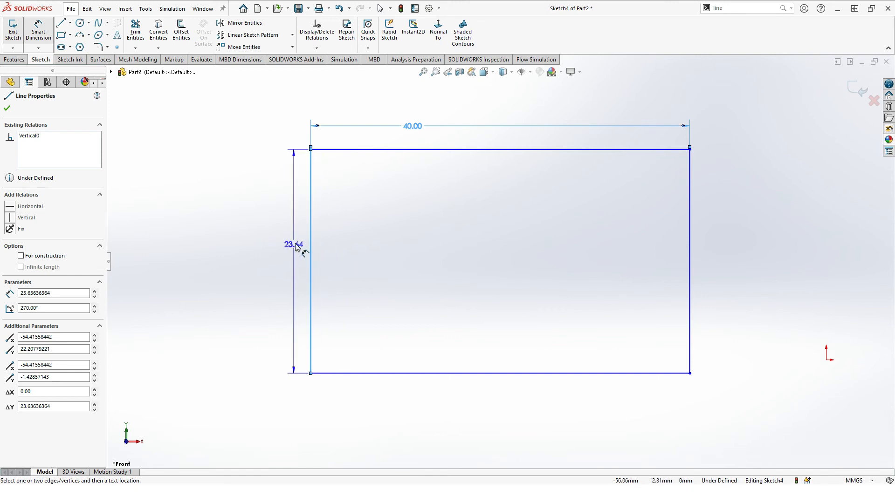
left_click(283, 246)
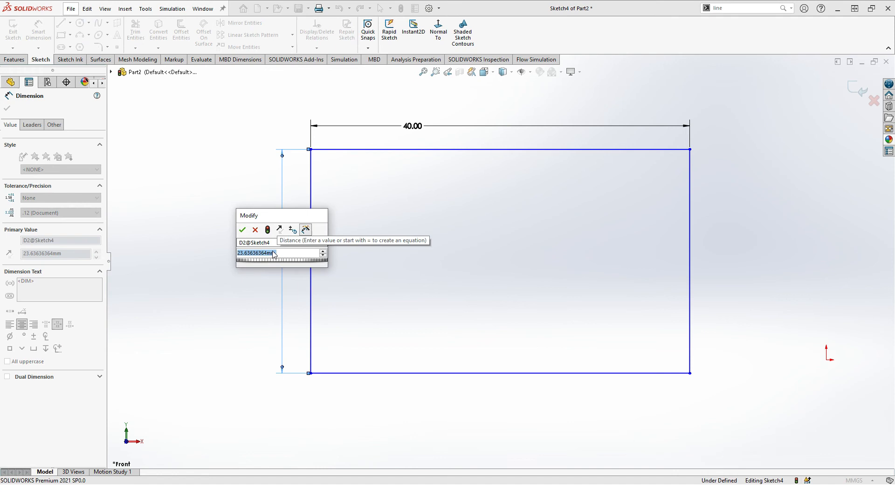
type("20")
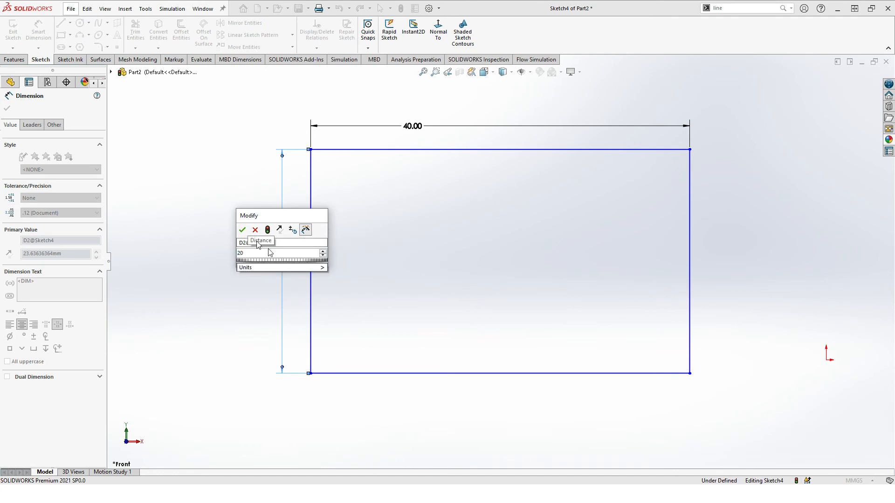
left_click(242, 230)
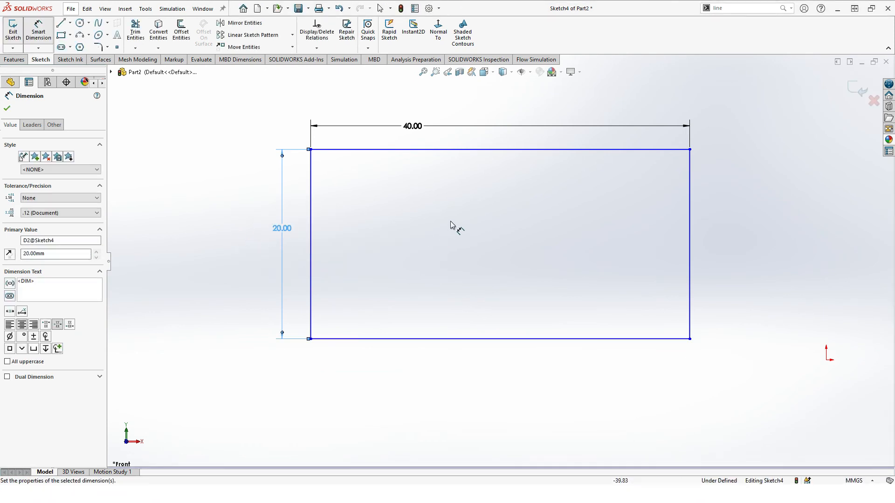
key("f")
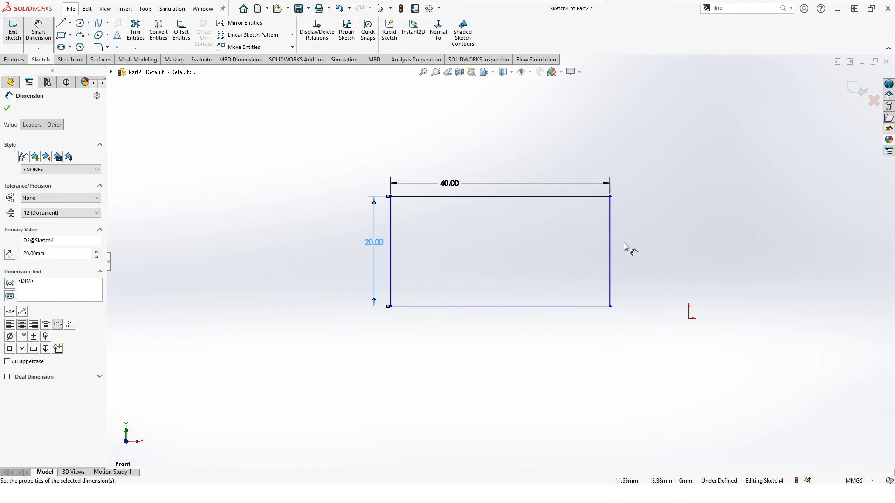
left_click(364, 176)
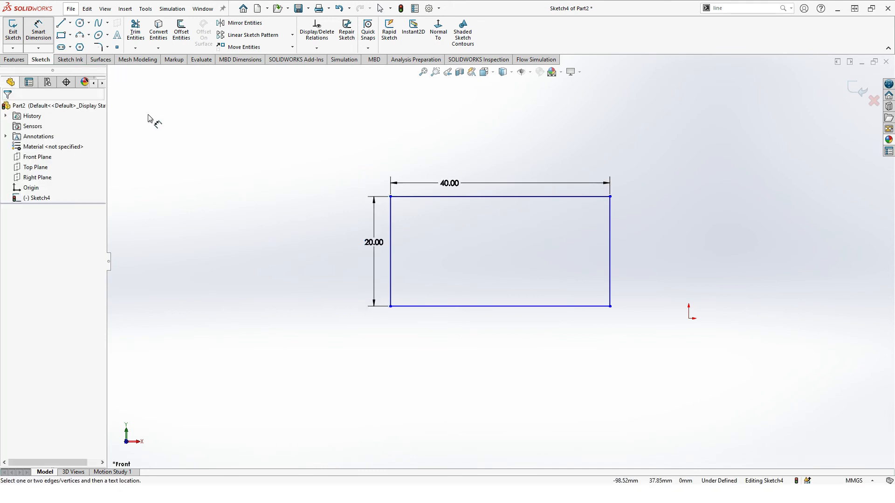
left_click(41, 36)
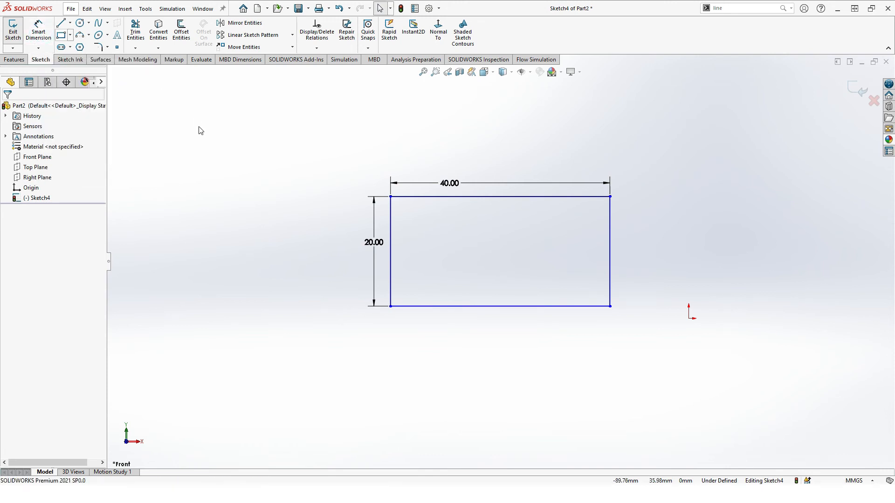
Sketch a center rectangle about 10 mm wide and 8 mm high, up and to the left of the dimensioned rectangle.
left_click(71, 35)
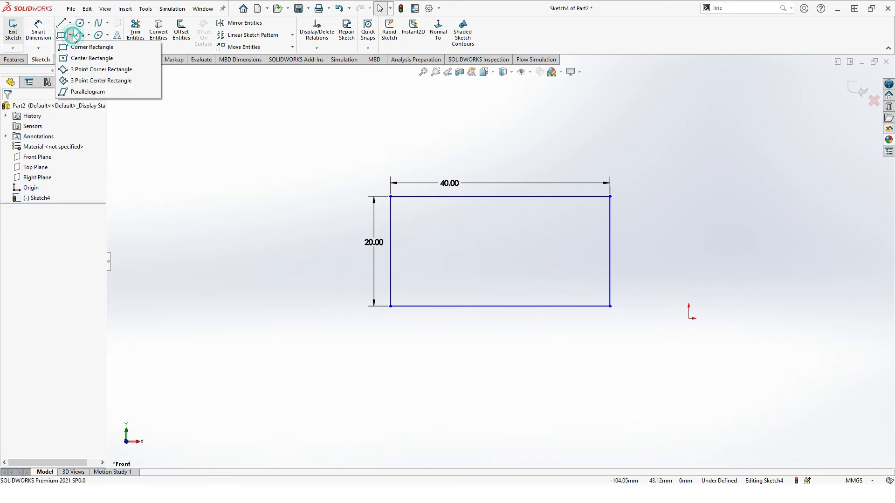
left_click(95, 59)
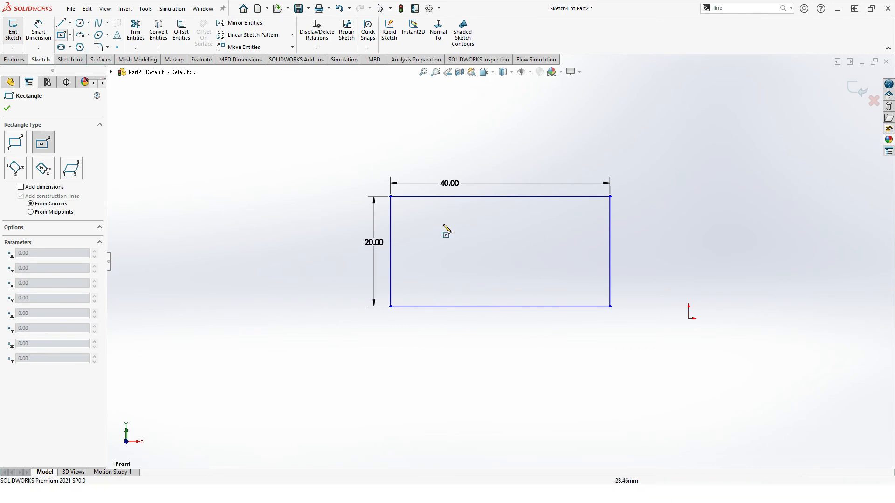
left_click(220, 176)
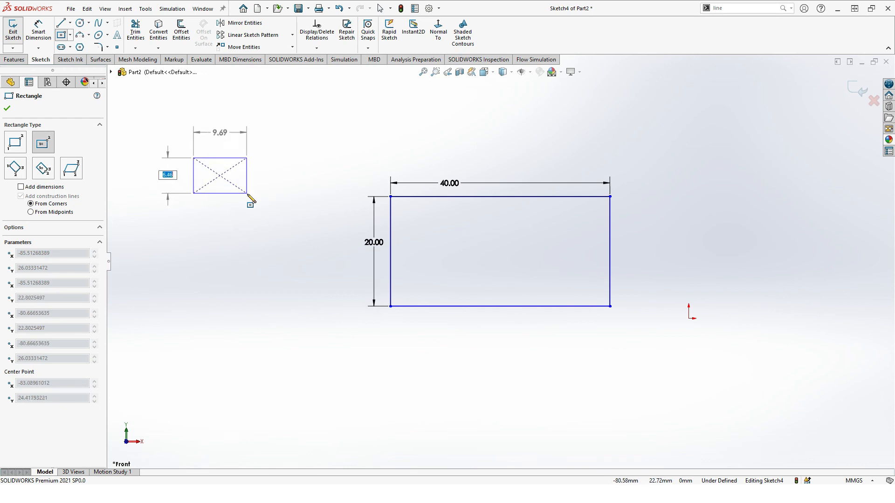
left_click(247, 197)
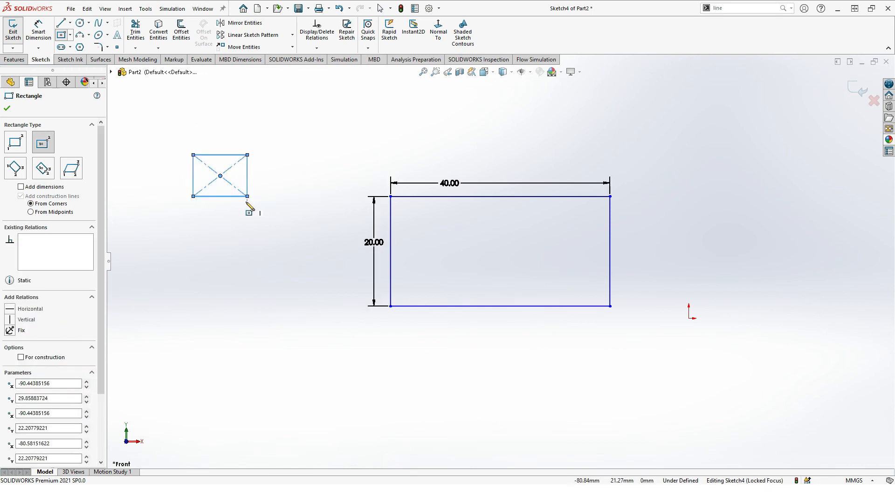
scroll(216, 168, "down", 3)
scroll(410, 177, "down", 3)
left_click(424, 73)
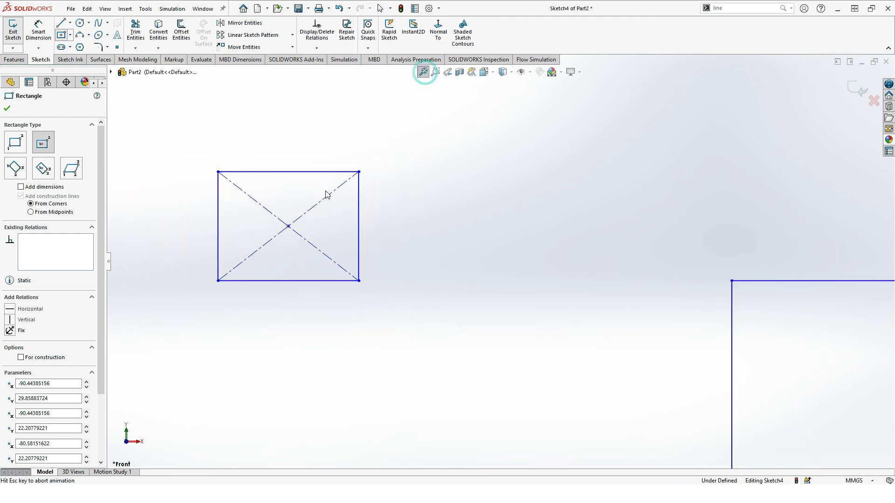
Sketch three more center rectangles: about 21 × 3 mm over the small one, 12 × 8 mm above the dimensioned one, and 25 × 16 mm lower left.
left_click(337, 170)
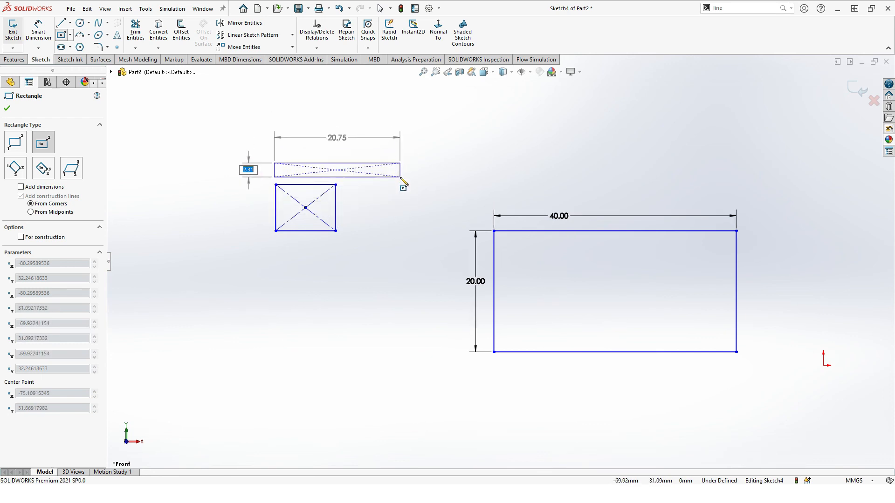
left_click(401, 180)
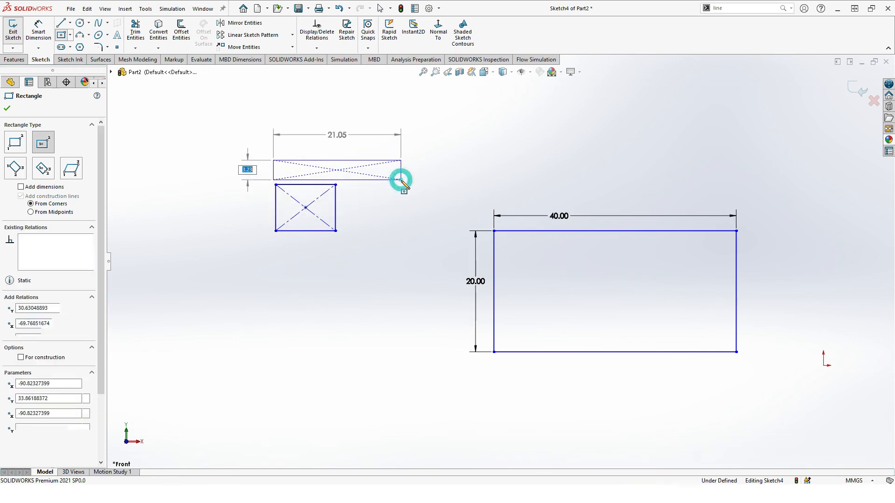
left_click(523, 148)
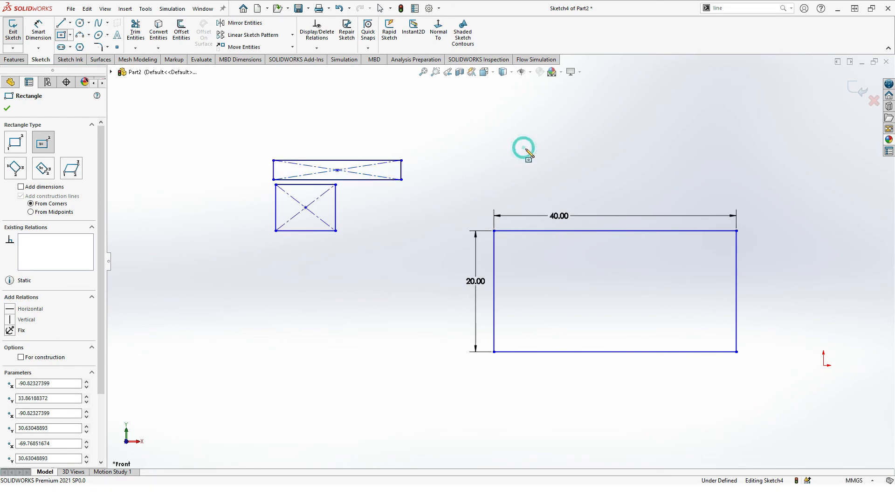
left_click(559, 174)
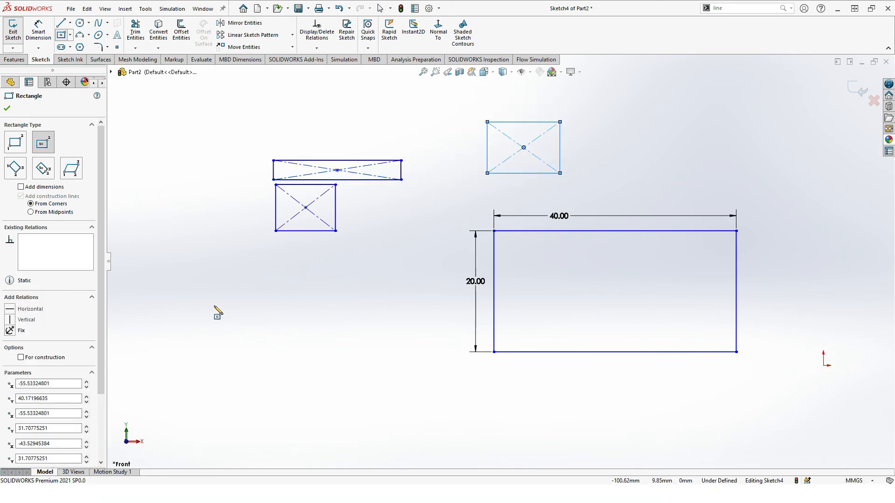
left_click(214, 305)
left_click(289, 354)
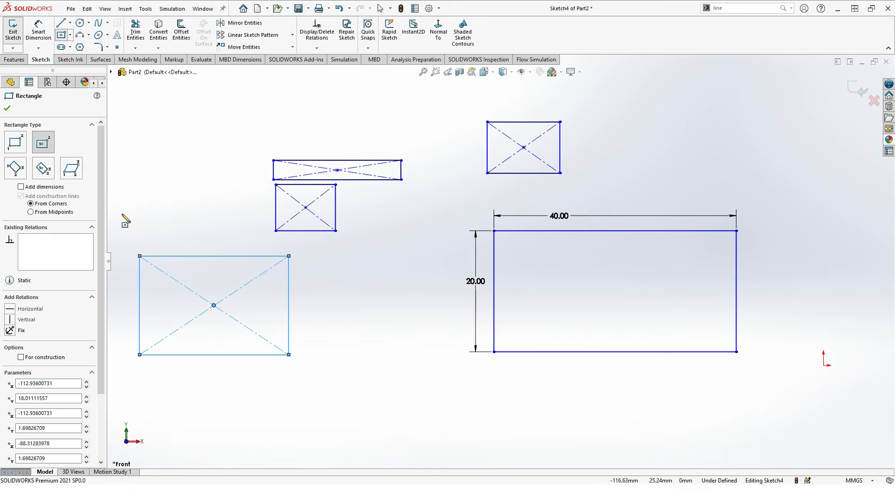
Sketch another center rectangle, about 13 mm wide and 9 mm high, above the large center rectangle, and leave the tool.
left_click(16, 169)
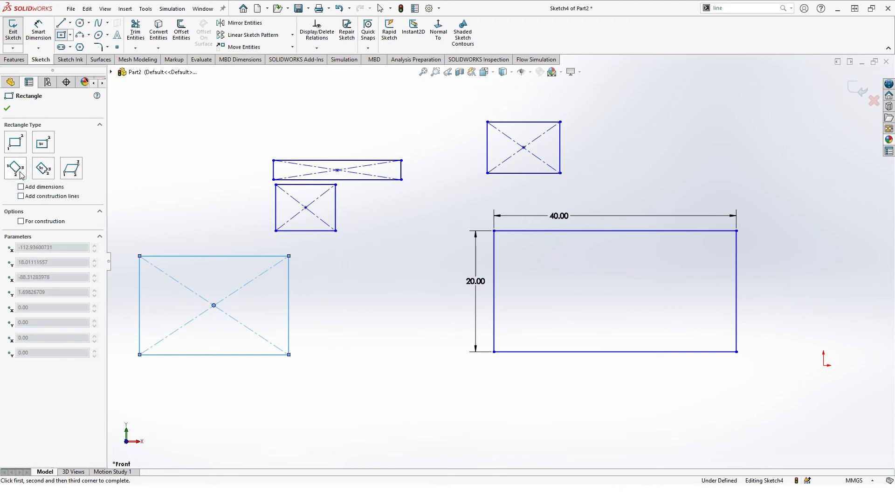
key("Escape")
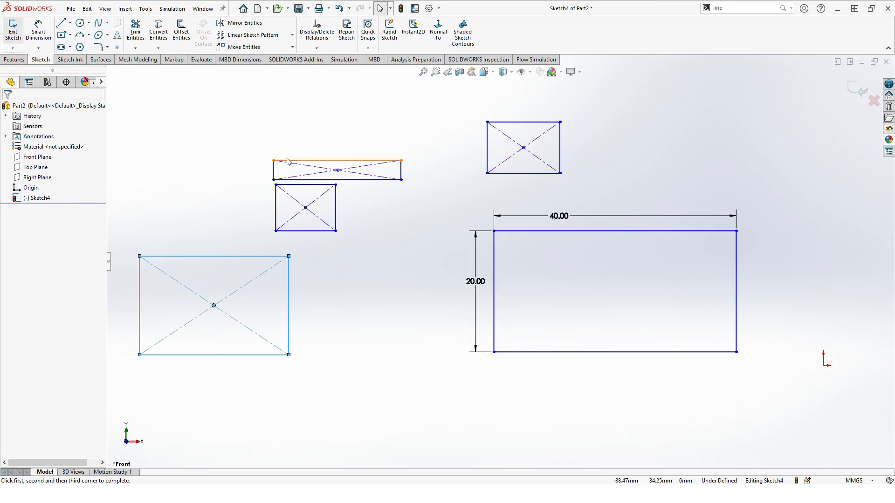
left_click(70, 35)
left_click(91, 56)
left_click(177, 117)
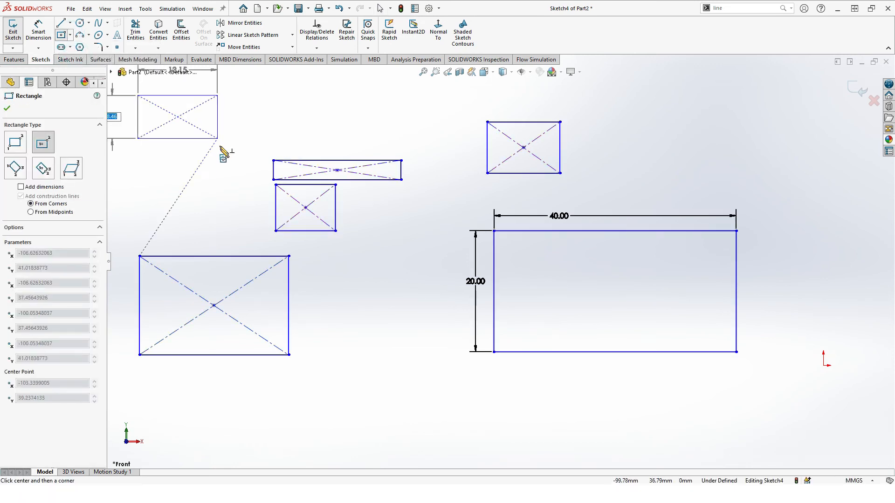
left_click(218, 144)
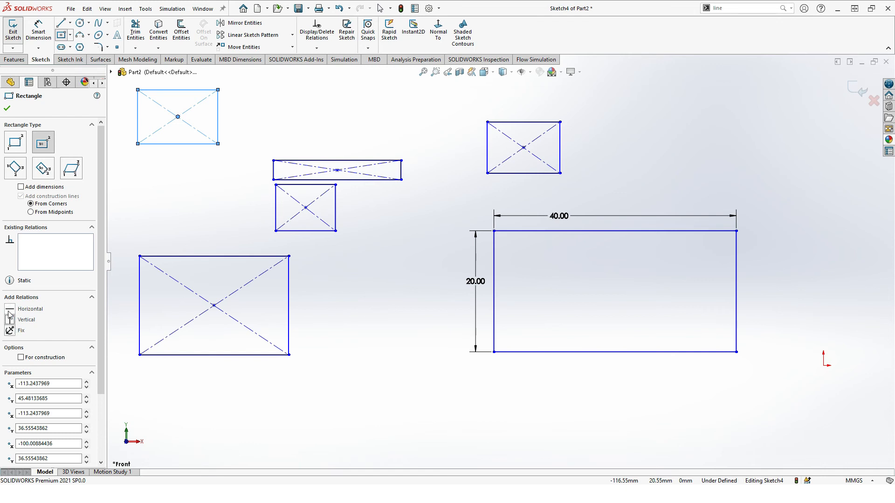
left_click(7, 108)
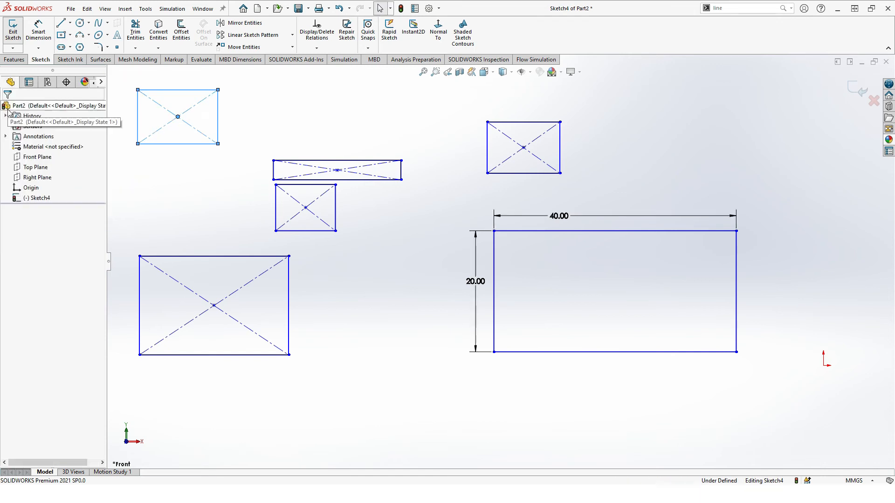
left_click(237, 178)
Sketch a 3 point corner rectangle about 30 mm wide and 20 mm high above the dimensioned rectangle, its right edge vertically aligned with the origin.
left_click(423, 72)
left_click(71, 35)
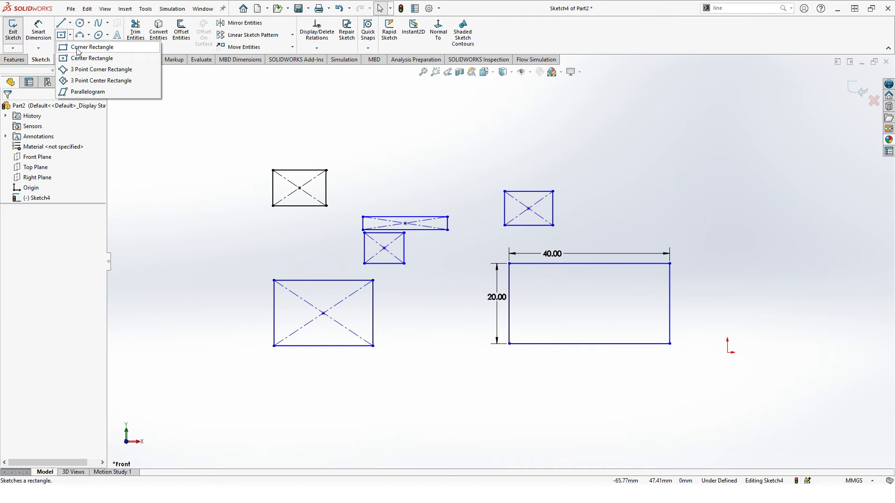
left_click(90, 70)
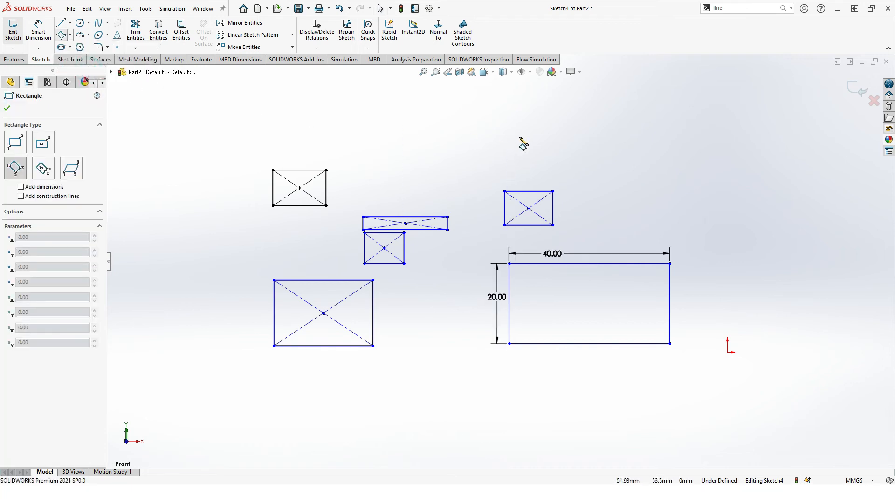
left_click(609, 121)
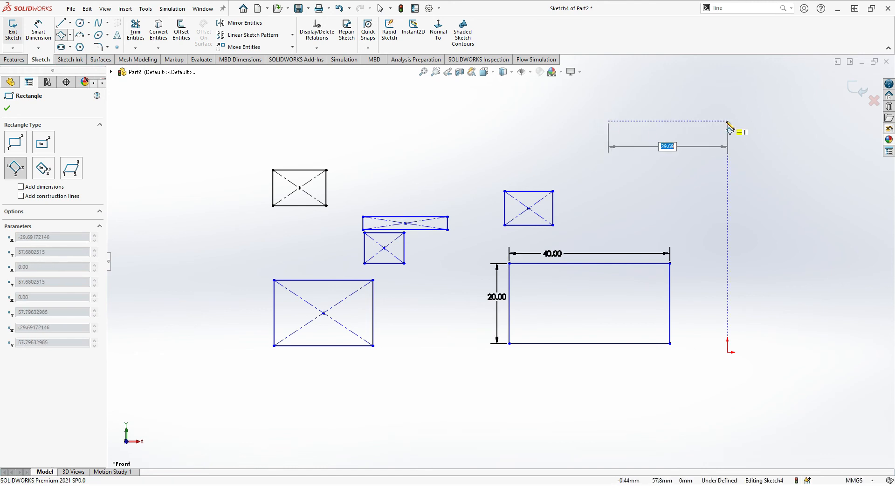
left_click(727, 122)
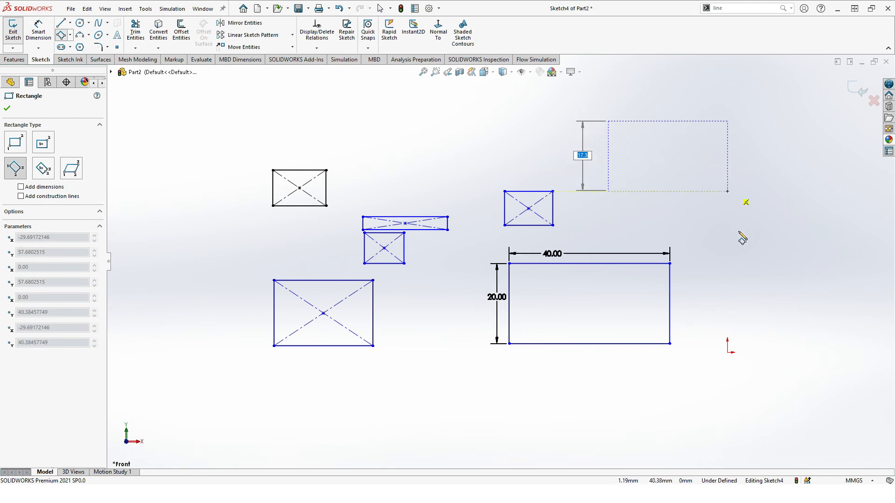
left_click(733, 201)
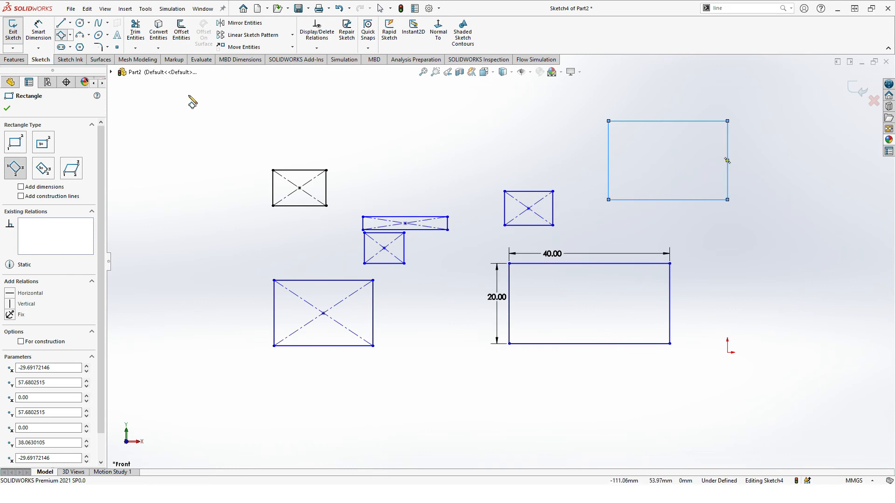
Sketch a second 3 point corner rectangle, about 25 mm wide and 11 mm high, above the upper-left center rectangle.
left_click(244, 109)
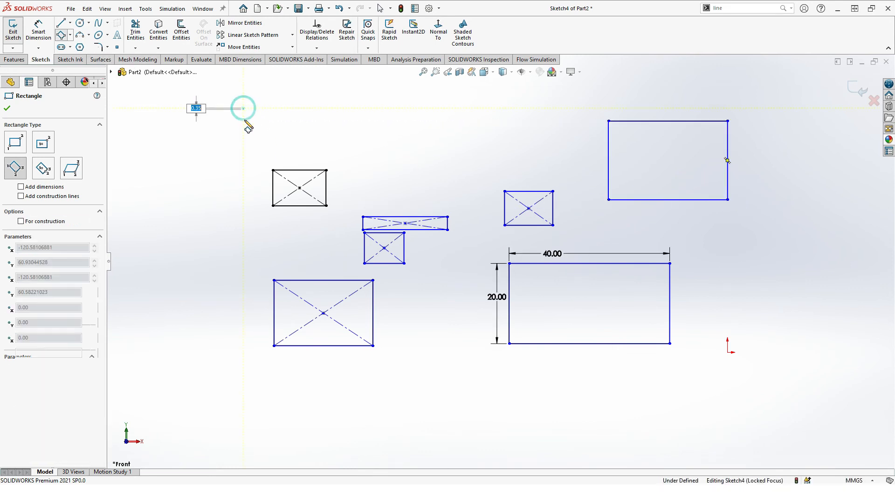
left_click(243, 153)
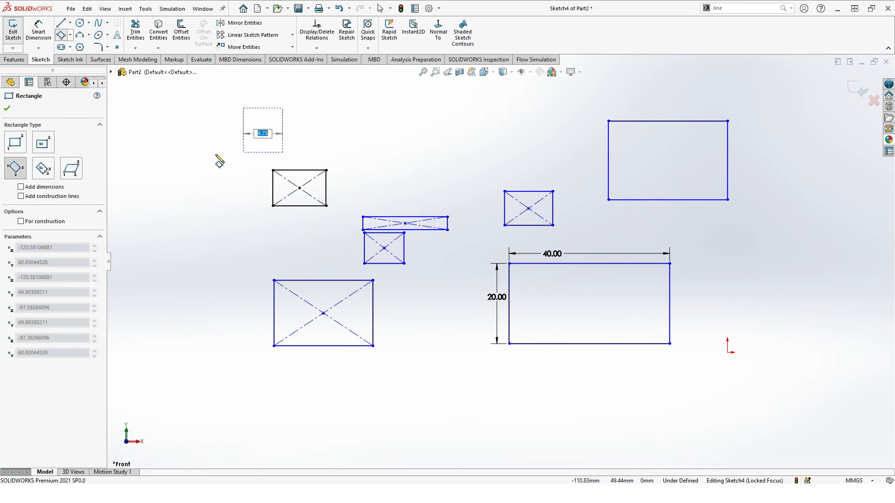
left_click(342, 152)
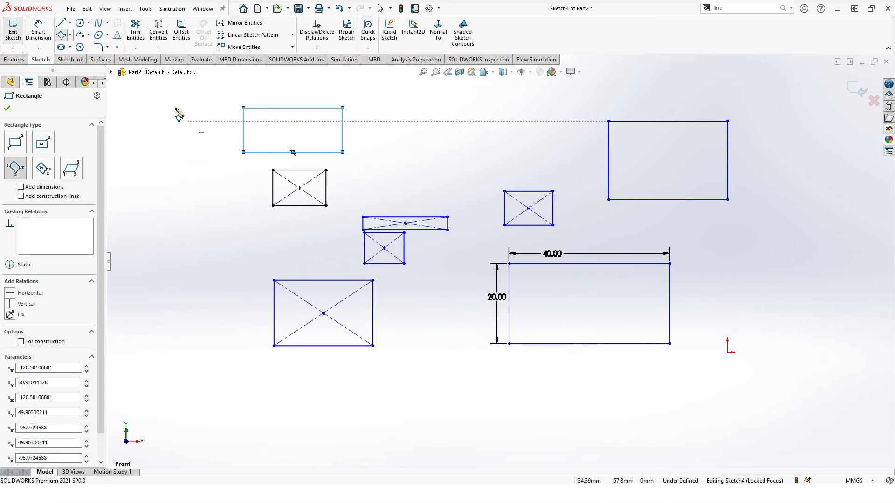
Sketch a tilted 3 point center rectangle about 18 by 19 mm at the far left of the other shapes.
left_click(71, 35)
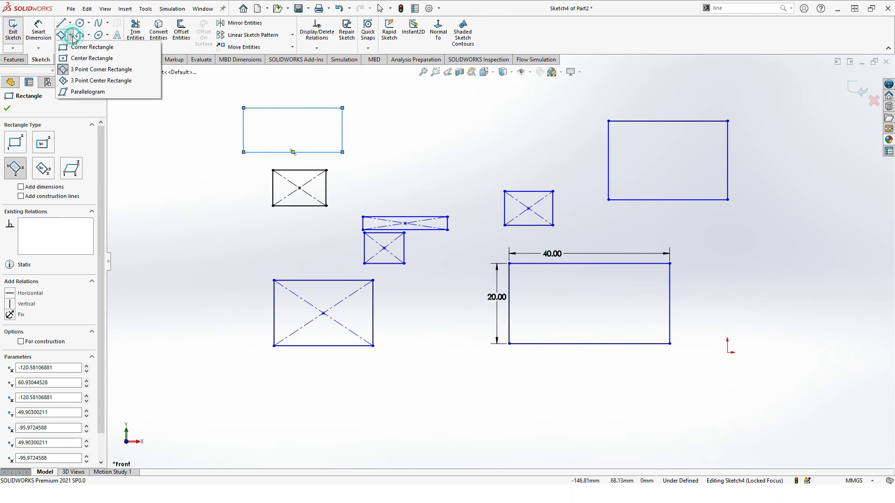
left_click(86, 81)
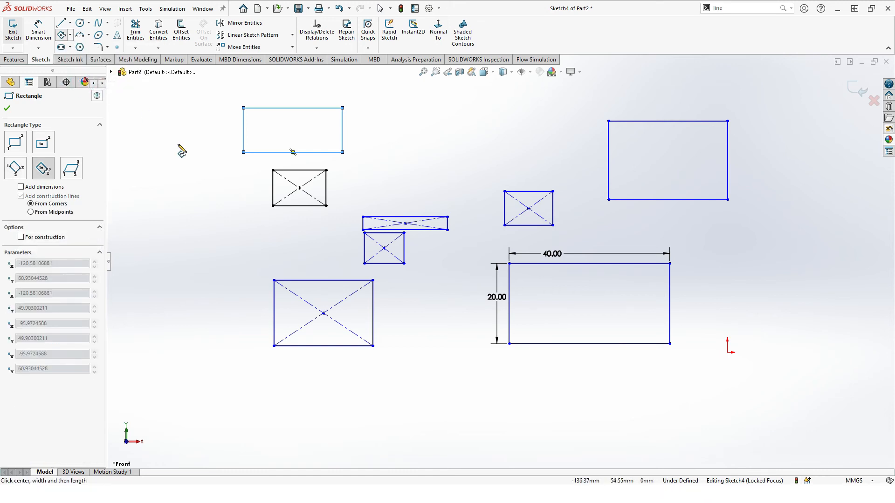
left_click(150, 187)
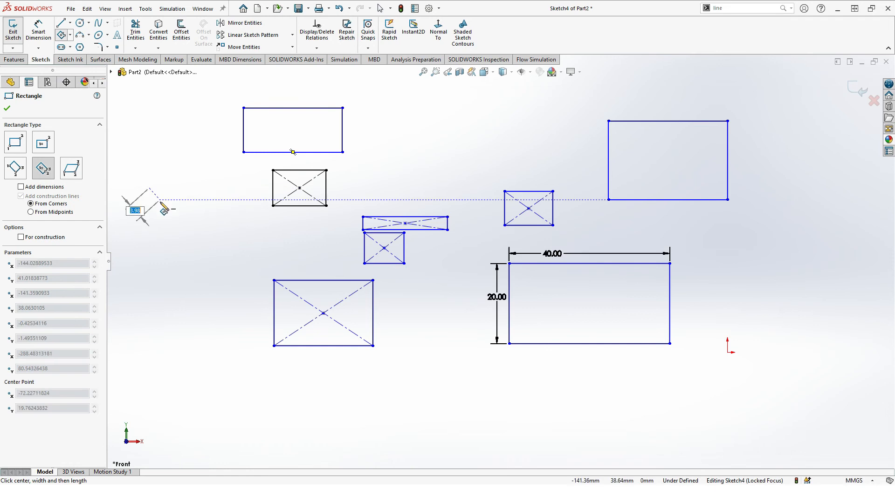
left_click(165, 221)
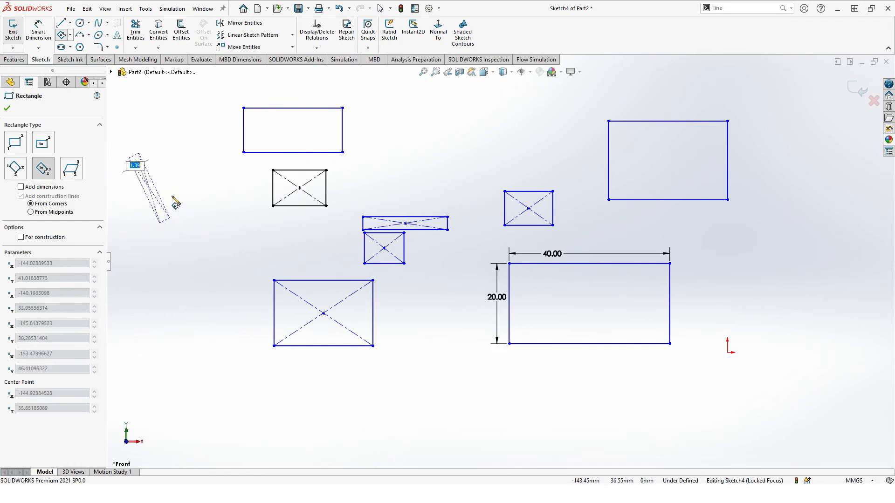
left_click(177, 164)
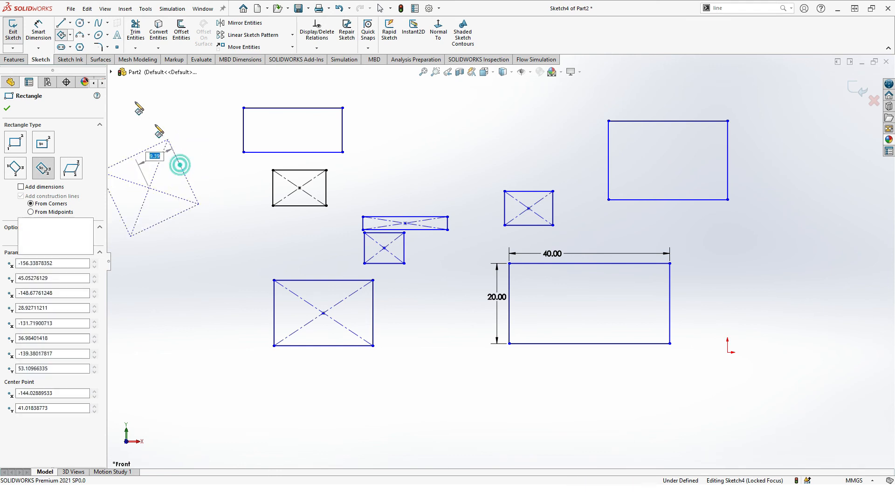
Sketch a parallelogram with horizontal sides about 25 mm long and a height of about 10 mm between the two 3 point corner rectangles.
left_click(70, 35)
left_click(101, 95)
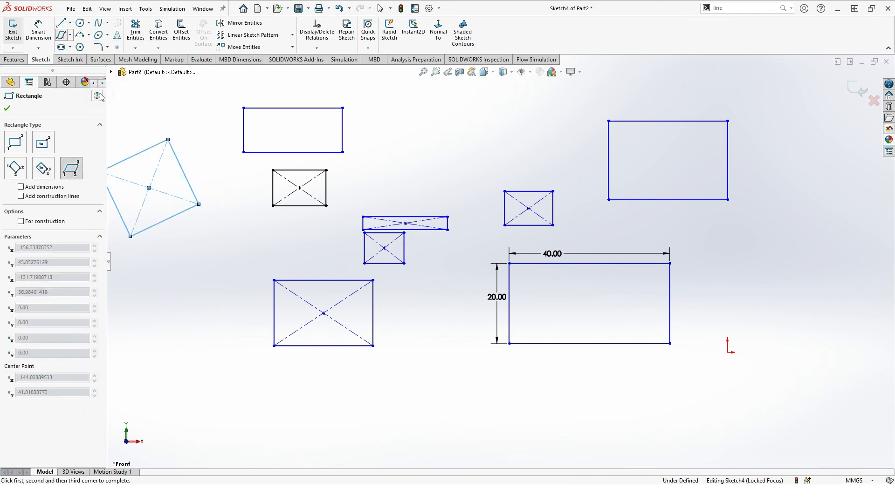
left_click(405, 131)
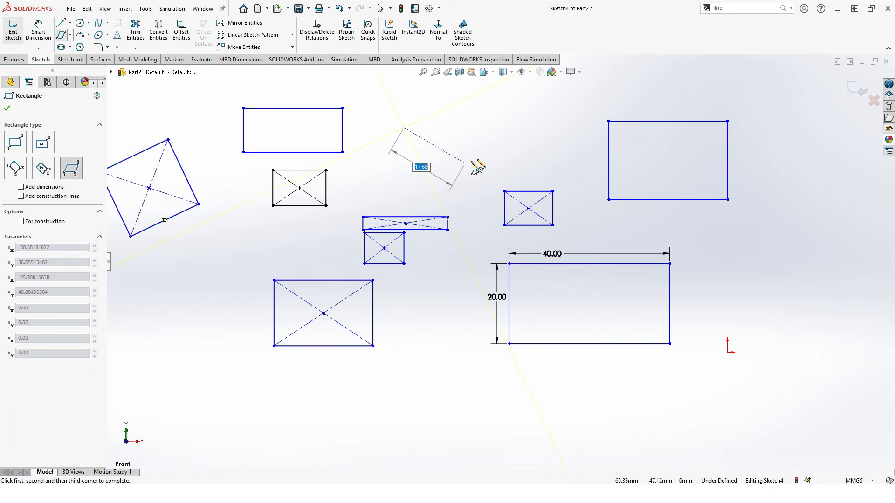
left_click(505, 127)
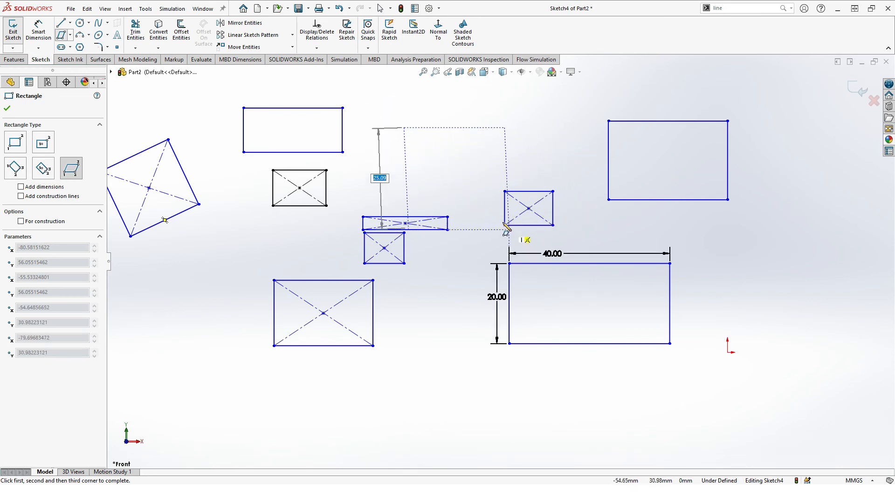
left_click(567, 166)
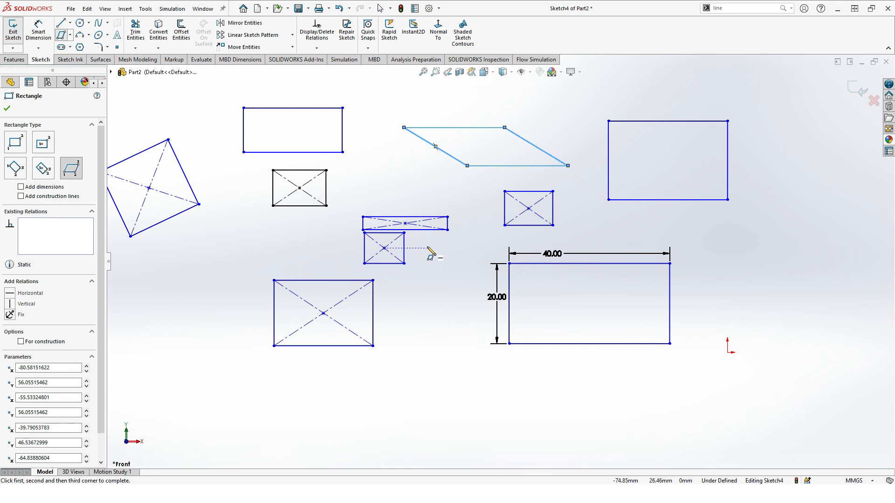
left_click(70, 36)
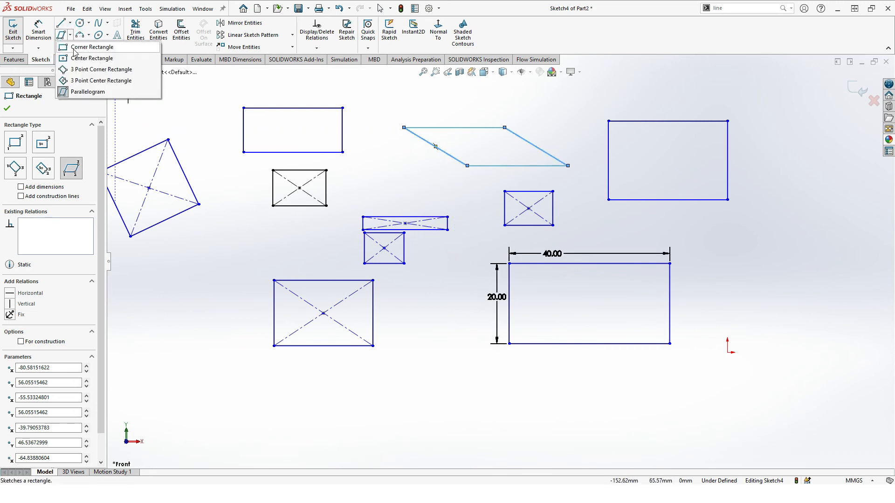
left_click(185, 138)
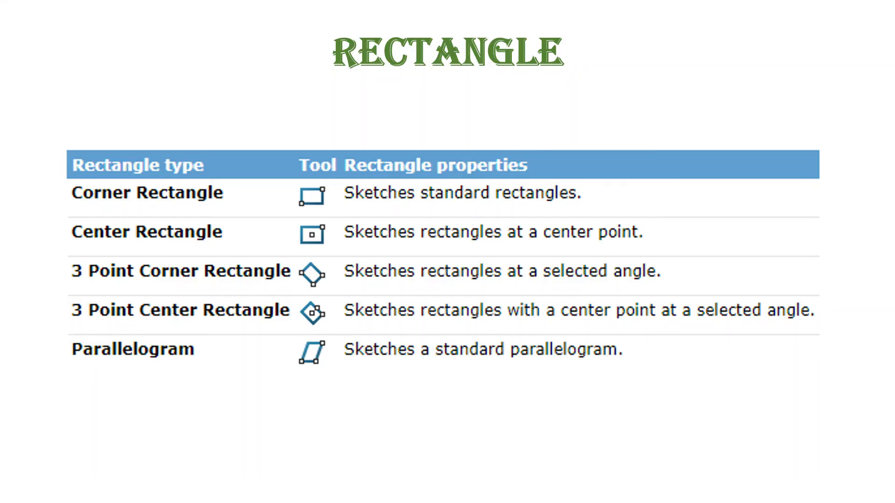
left_click(382, 165)
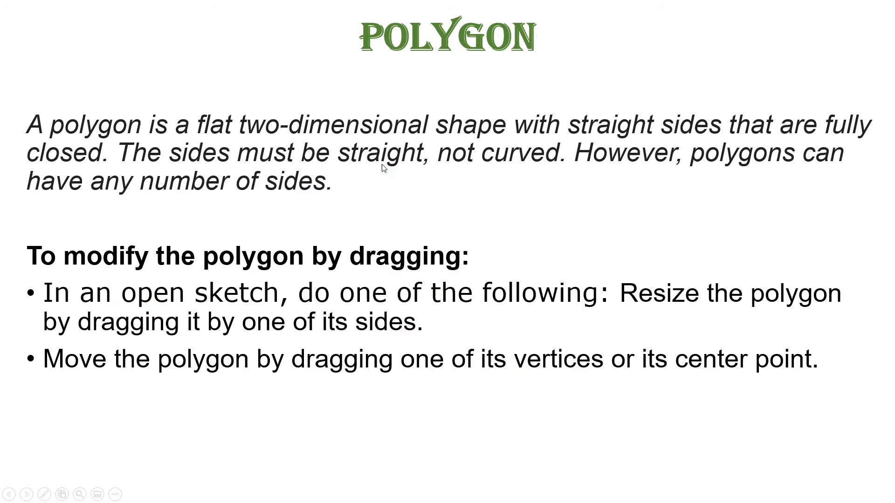
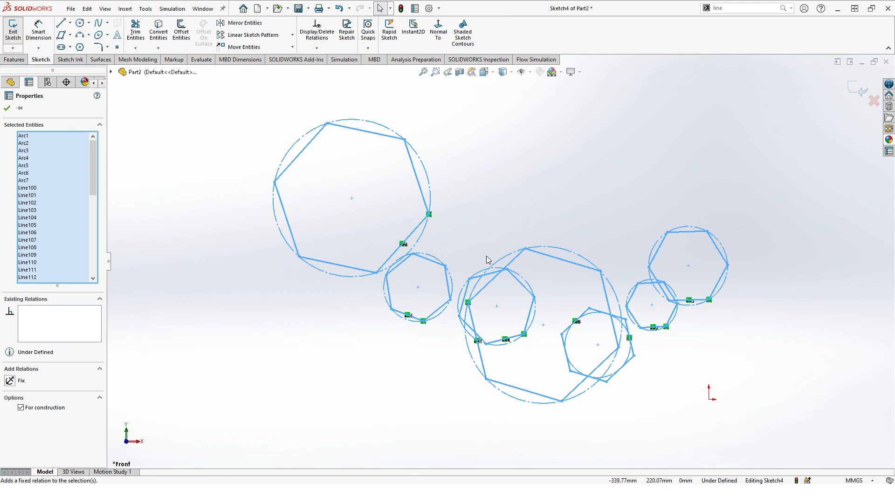
Delete all polygons from the sketch, leave it, and start a new sketch on the Front Plane.
key("Delete")
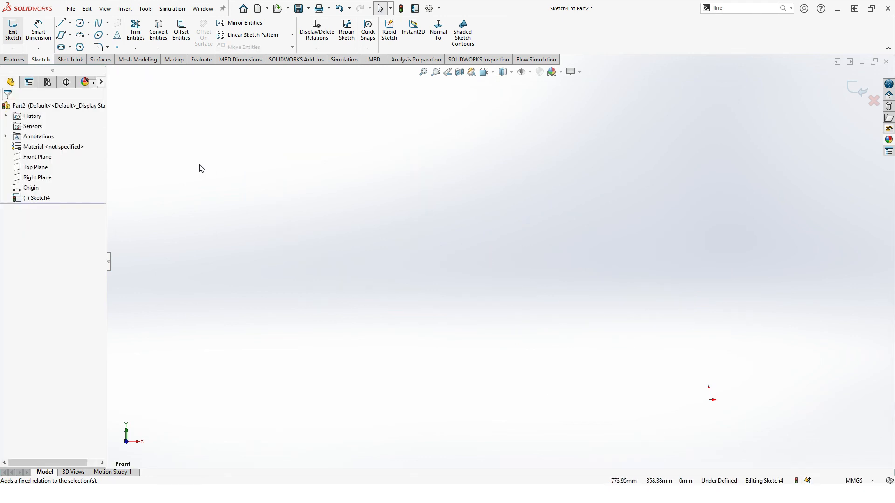
left_click(37, 169)
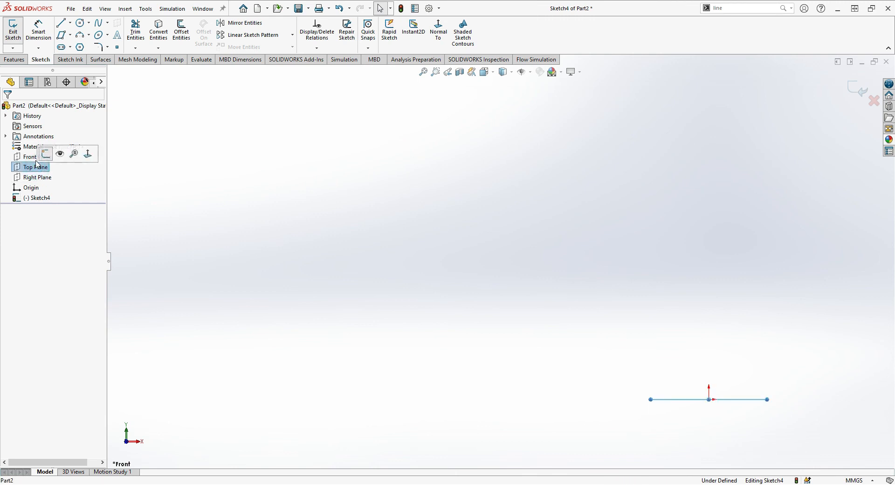
left_click(36, 159)
left_click(43, 146)
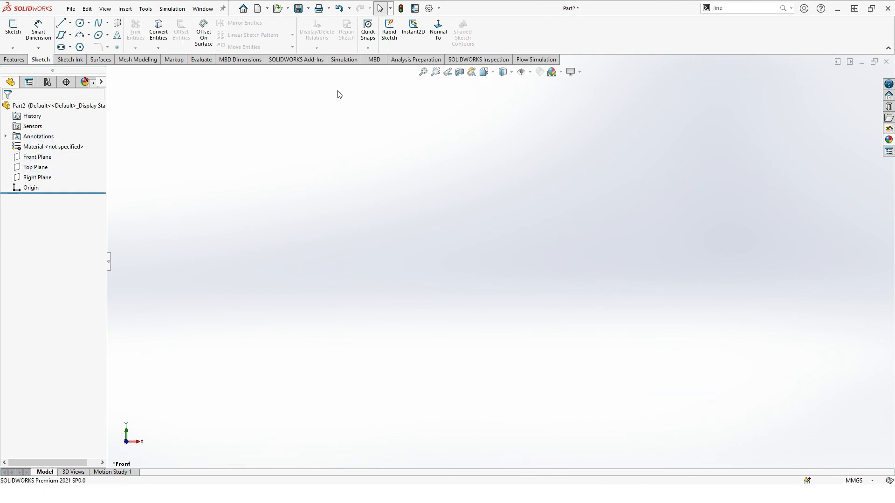
left_click(57, 159)
left_click(58, 143)
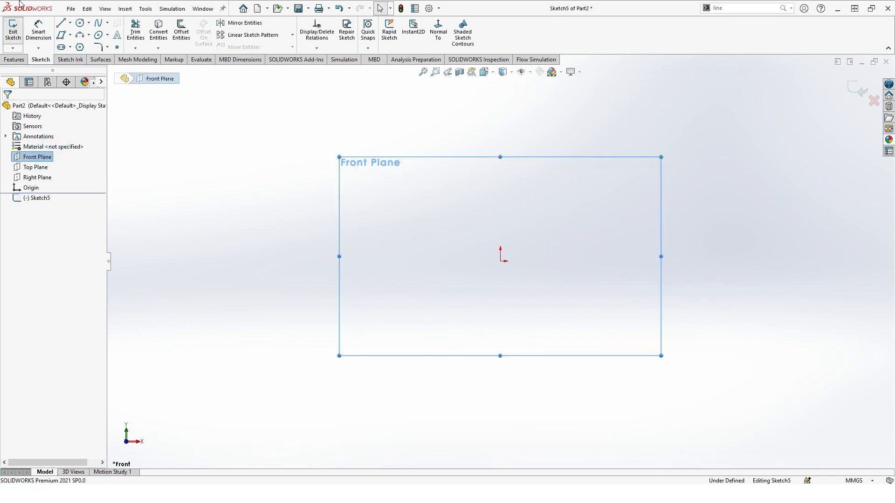
Sketch a horizontal straight slot to the left of the origin, about 68 mm center to center and about 31 mm wide.
left_click(71, 47)
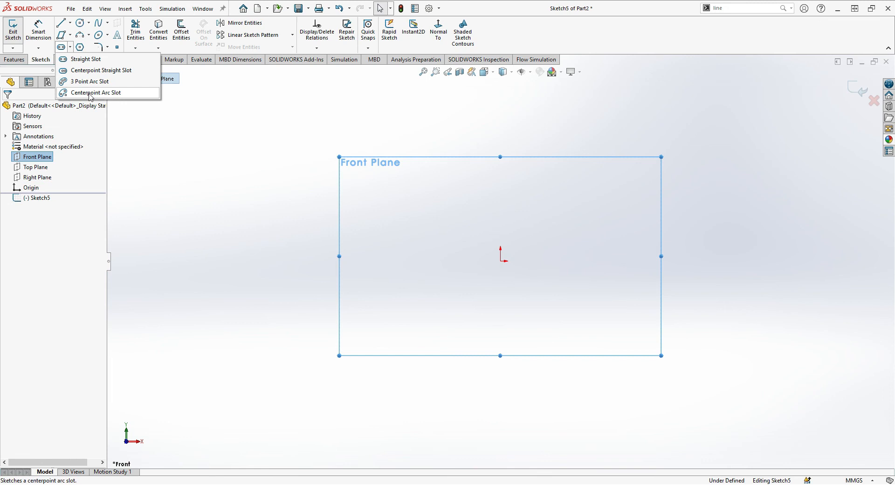
left_click(91, 64)
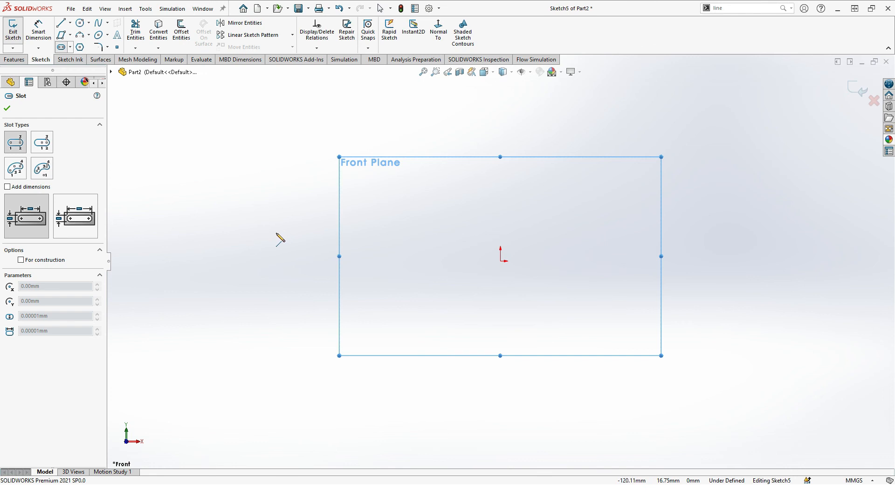
left_click(236, 238)
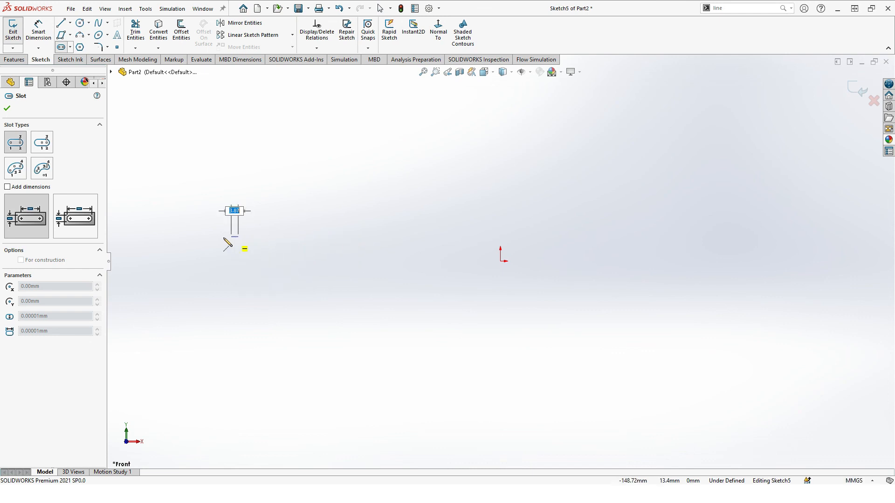
left_click(361, 238)
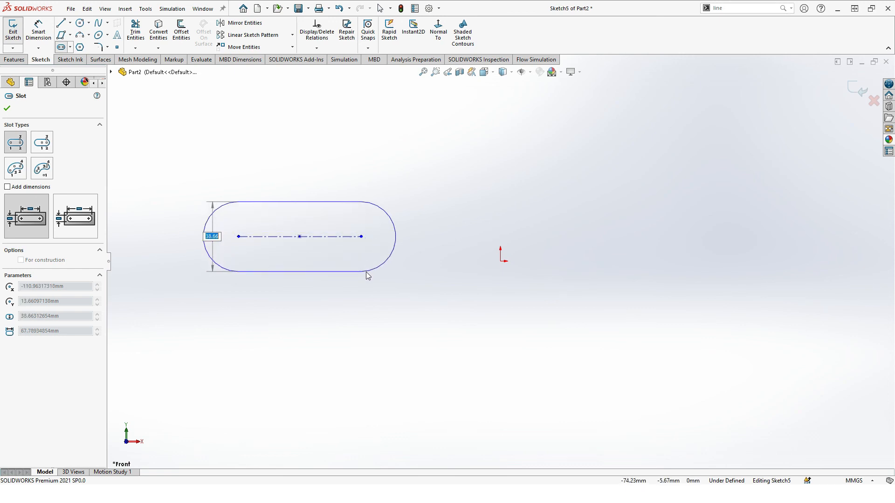
left_click(368, 266)
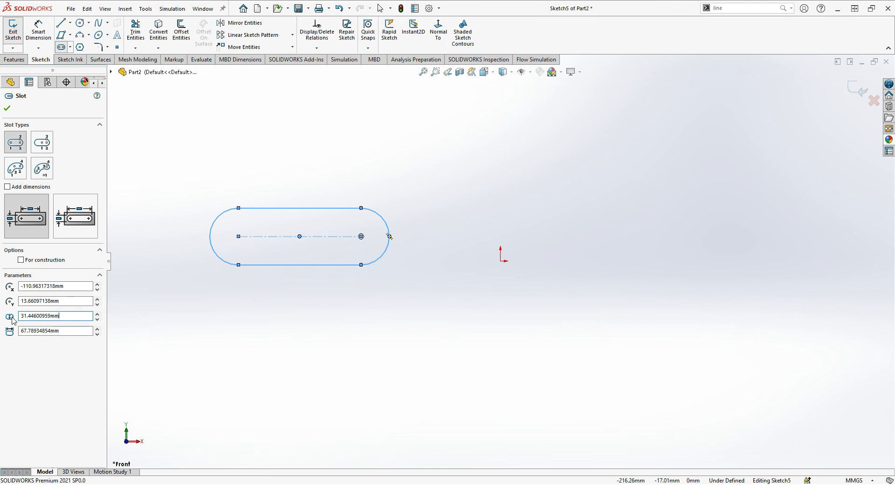
Try a few larger and smaller widths for the straight slot.
left_click(96, 314)
left_click(97, 314)
left_click(97, 314)
left_click(97, 320)
left_click(97, 320)
left_click(97, 313)
Set the straight slot's center-to-center length to about 87.79 mm.
left_click(97, 328)
left_click(97, 328)
left_click(96, 328)
left_click(97, 328)
left_click(97, 328)
left_click(97, 328)
left_click(97, 333)
left_click(97, 334)
left_click(97, 328)
left_click(97, 328)
left_click(97, 334)
left_click(97, 334)
left_click(97, 333)
left_click(97, 334)
Try a slot width of about 111.45 mm, and settle on about 41.45 mm.
left_click(97, 314)
left_click(97, 314)
left_click(97, 313)
left_click(97, 313)
left_click(96, 314)
left_click(97, 314)
left_click(98, 319)
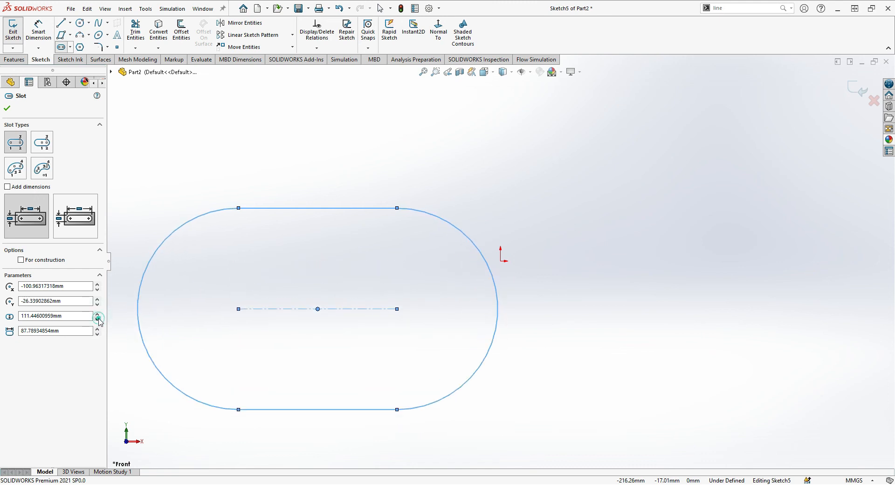
left_click(97, 319)
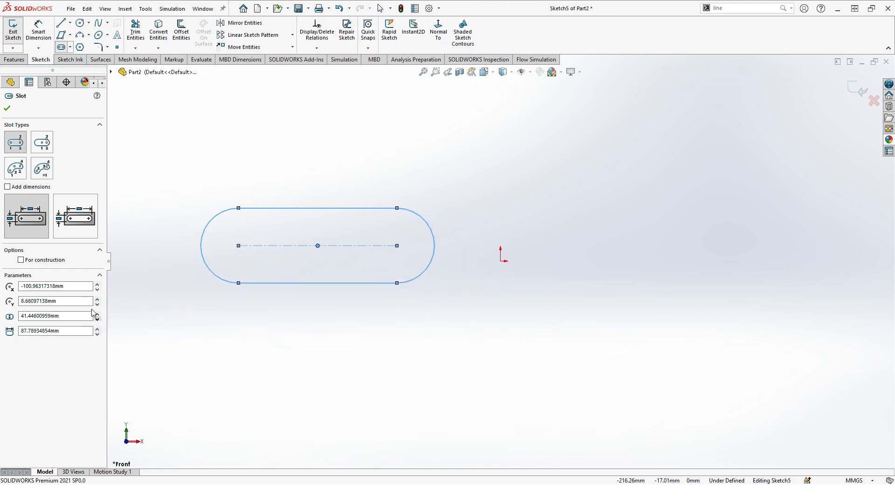
Set the slot center's Y coordinate to about 18.66 mm, keeping its X coordinate at about -100.96 mm.
left_click(97, 299)
left_click(97, 299)
left_click(97, 303)
left_click(98, 284)
left_click(98, 289)
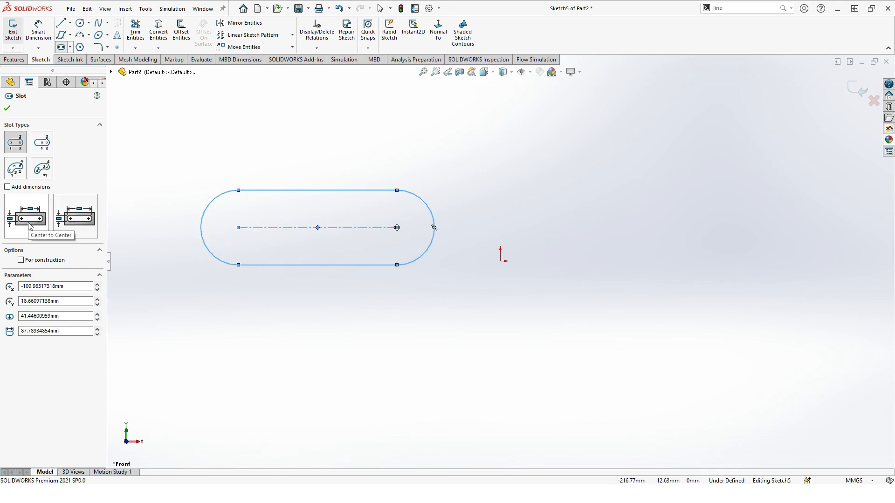
Choose center-to-center length for the slot, enable Add dimensions, and finish the slot.
left_click(72, 217)
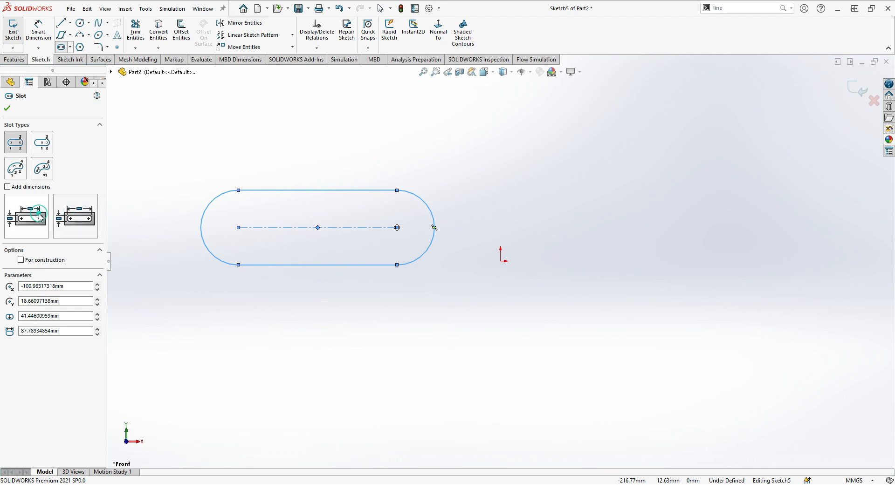
left_click(25, 212)
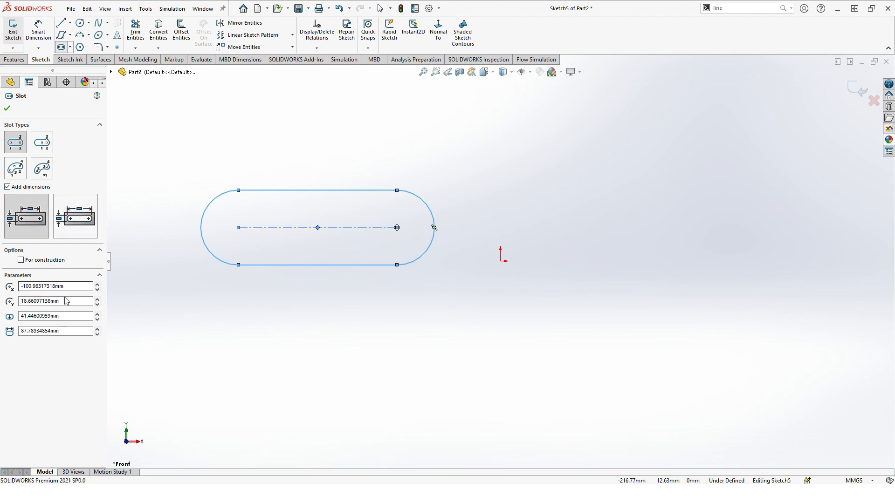
left_click(7, 108)
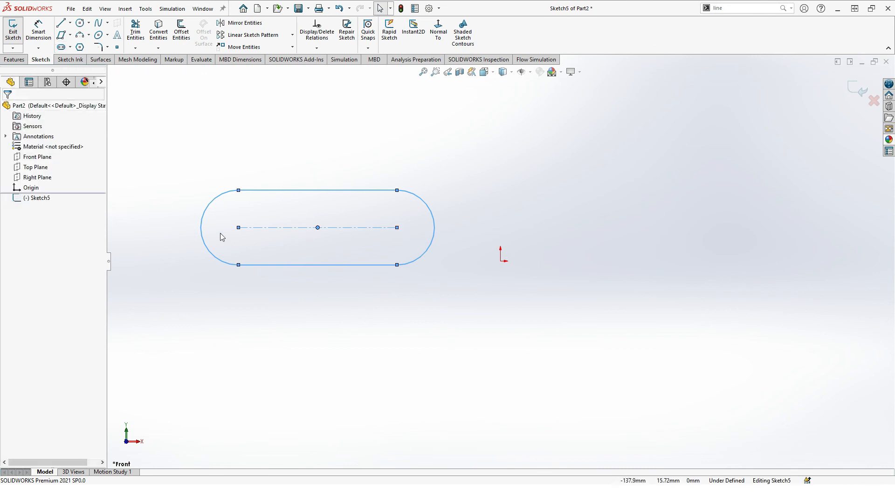
left_click(186, 151)
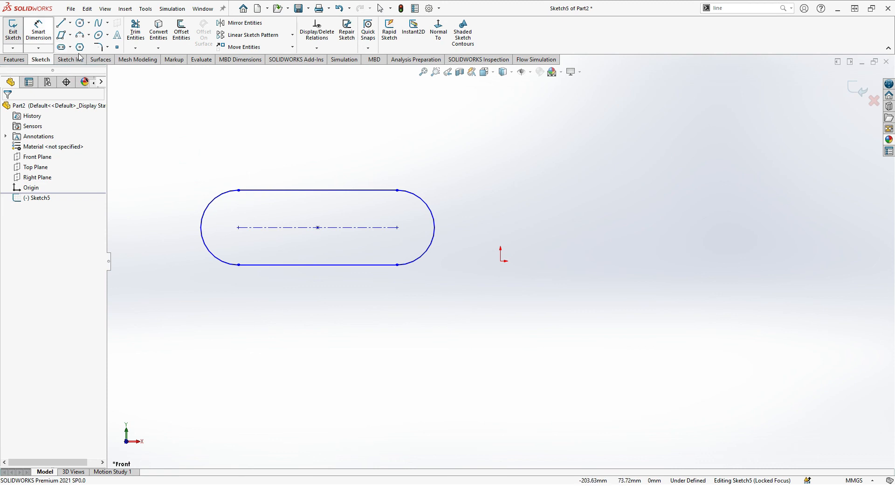
Dimension the slot's upper straight edge with Smart Dimension and set its length to 20 mm.
left_click(295, 191)
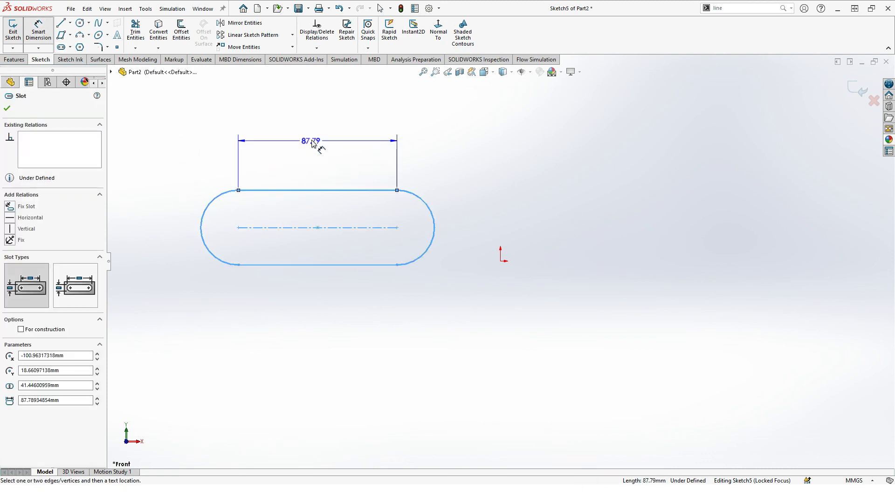
left_click(315, 139)
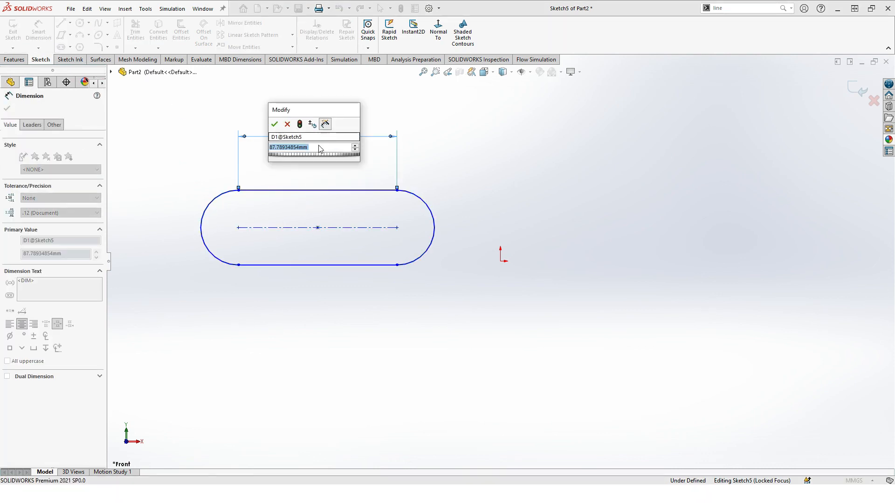
type("20")
left_click(274, 124)
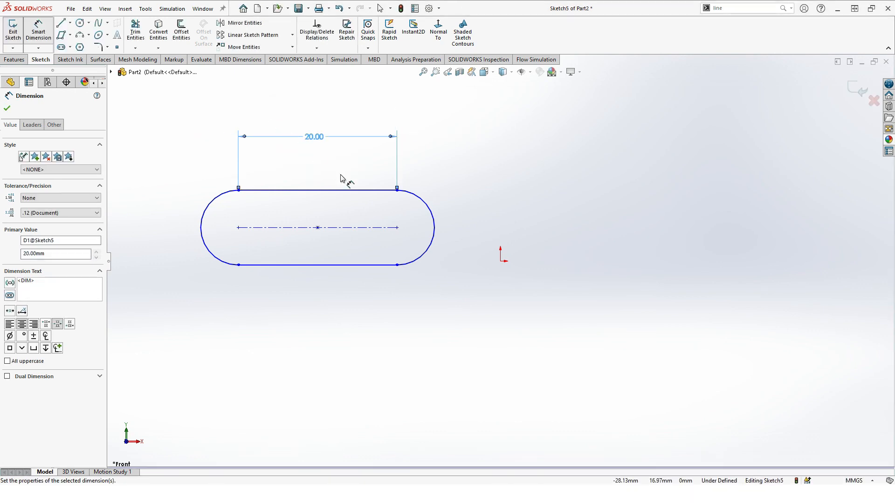
Dimension the radius of the slot's right end arc as 10 mm and finish dimensioning.
left_click(433, 220)
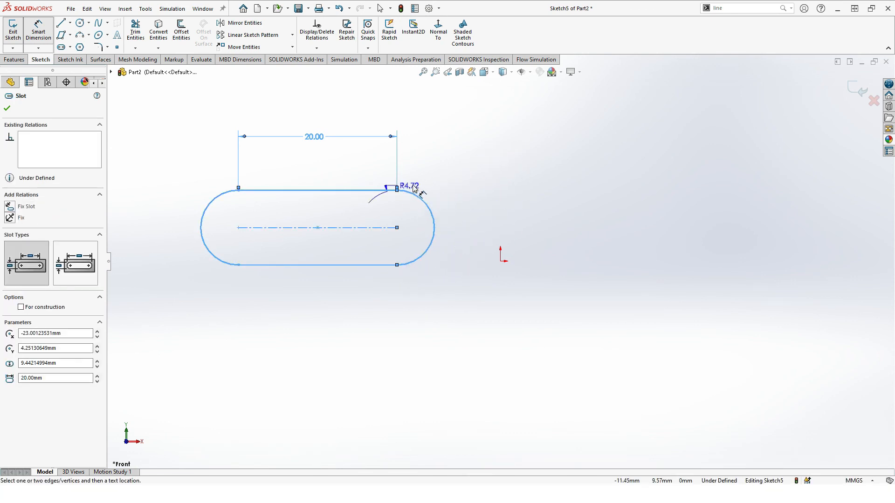
left_click(505, 174)
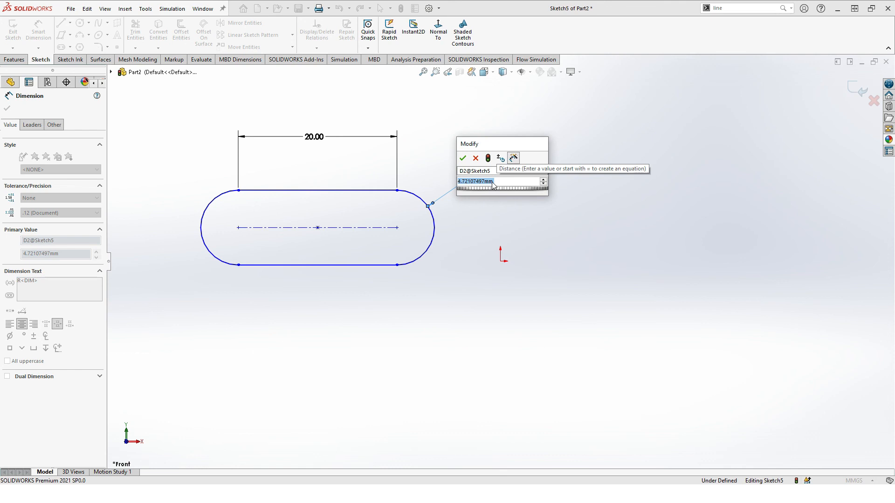
type("10")
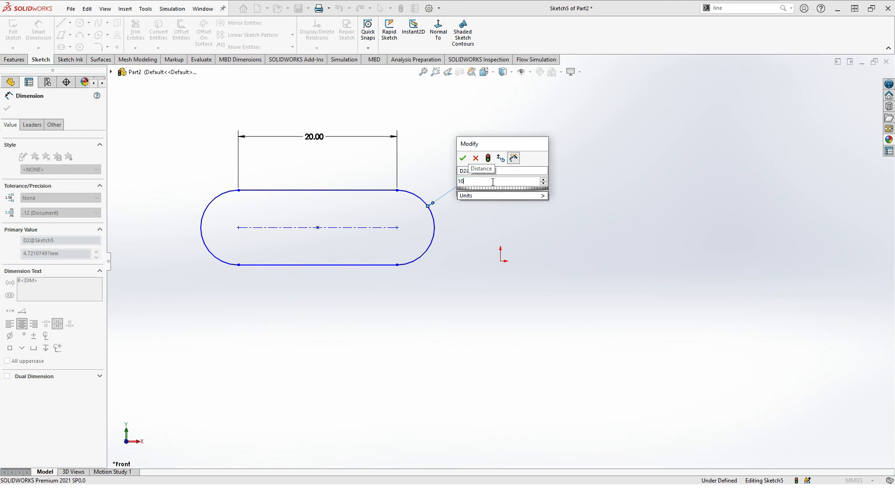
left_click(463, 158)
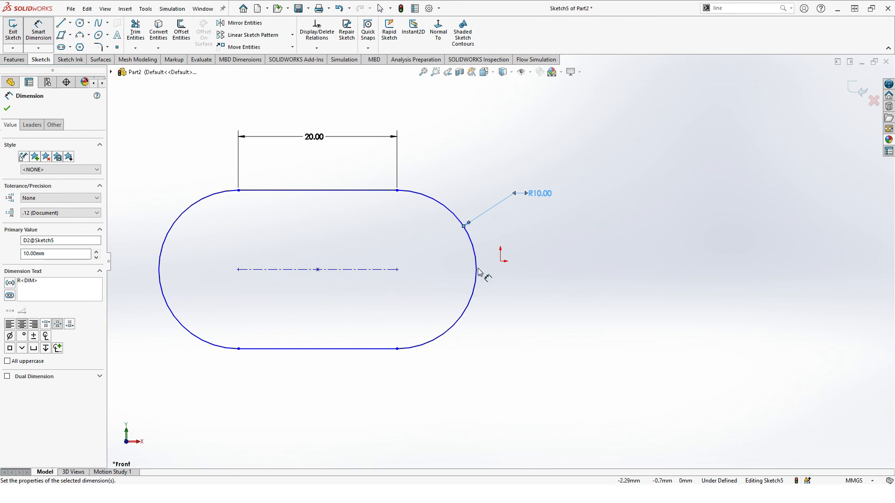
left_click(7, 109)
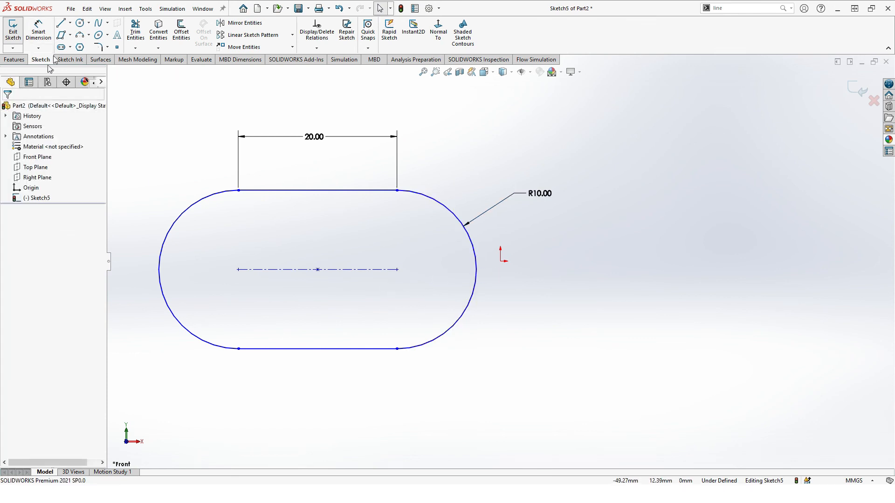
Move the dimensioned slot over the origin and shift it vertically to test its freedom of movement.
left_click_drag(474, 298, 676, 332)
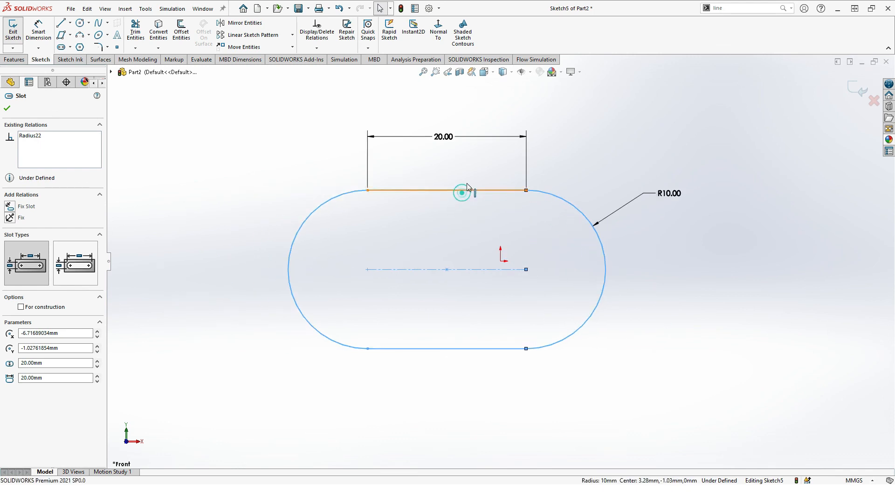
left_click_drag(465, 189, 465, 135)
left_click_drag(465, 294, 443, 359)
left_click(456, 306)
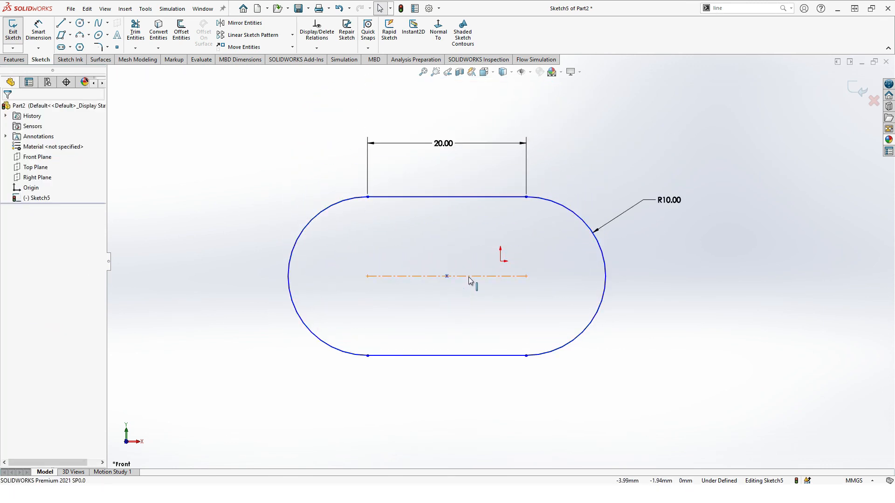
Add a Midpoint relation between the slot's centerline and the origin to center the slot on it.
left_click(469, 276)
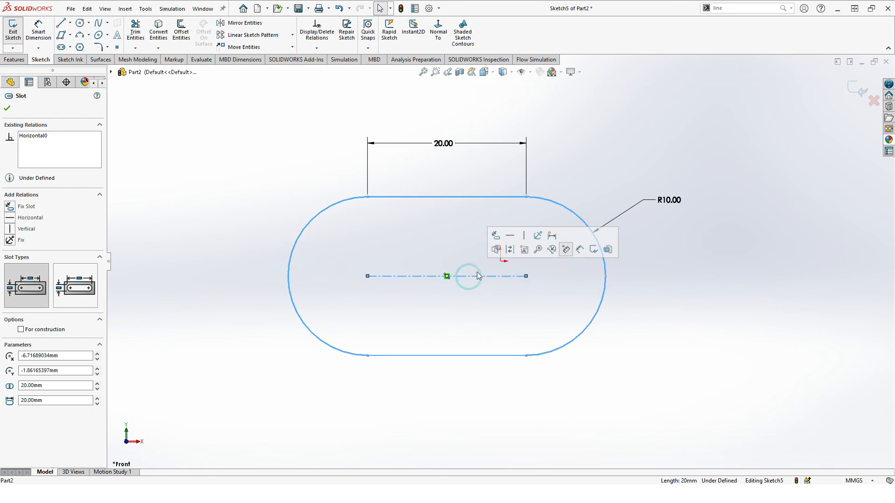
left_click(502, 265, "ctrl")
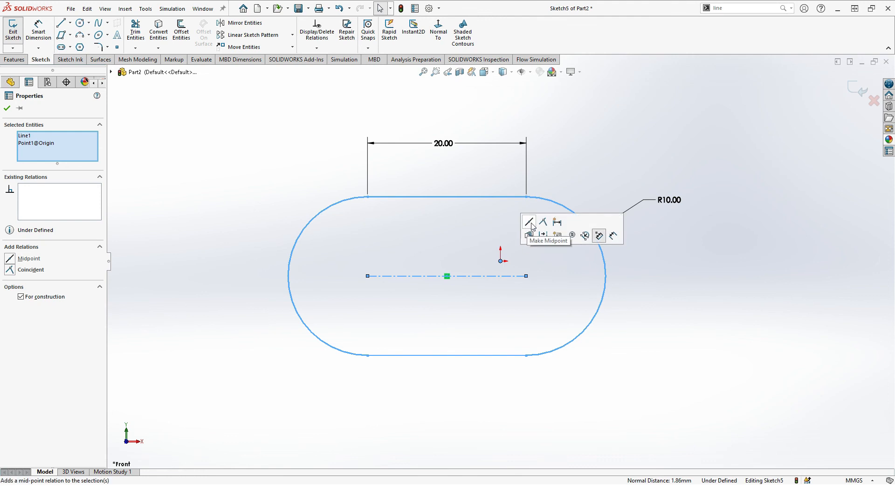
left_click(530, 223)
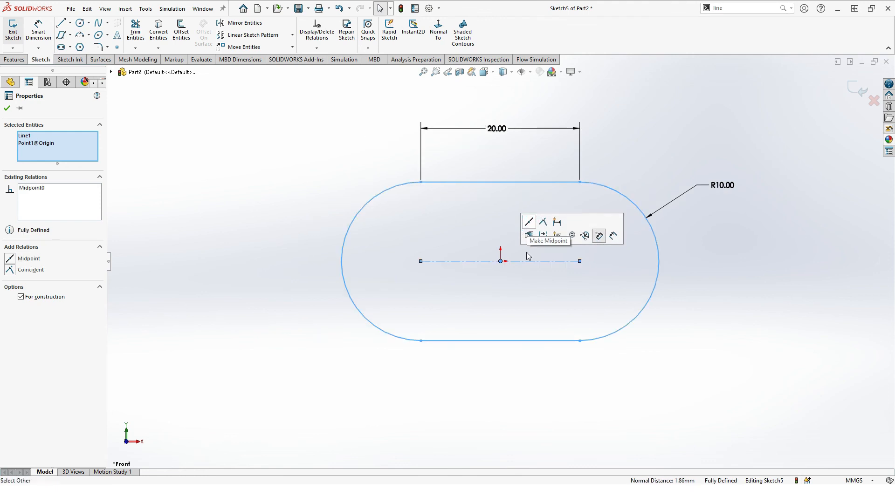
left_click(702, 326)
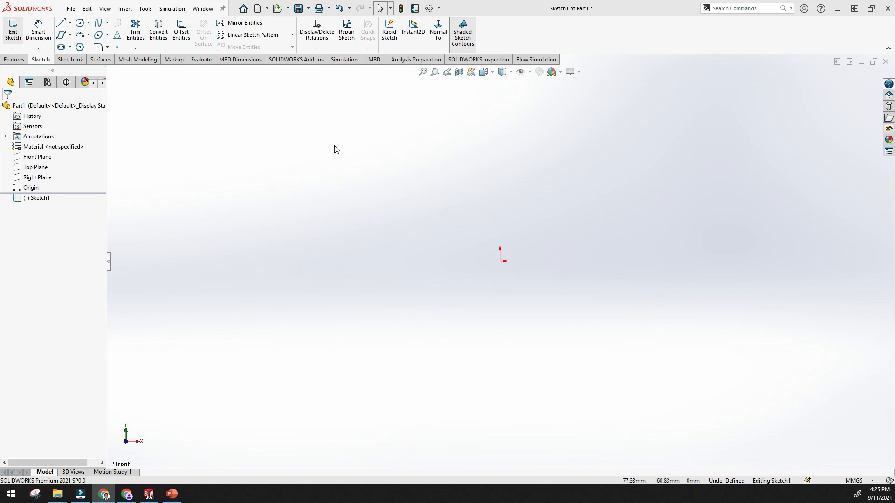
Sketch a horizontal centerpoint straight slot with automatic dimensions, about 51 mm between arc centers and 16 mm wide, away from the origin.
left_click(70, 47)
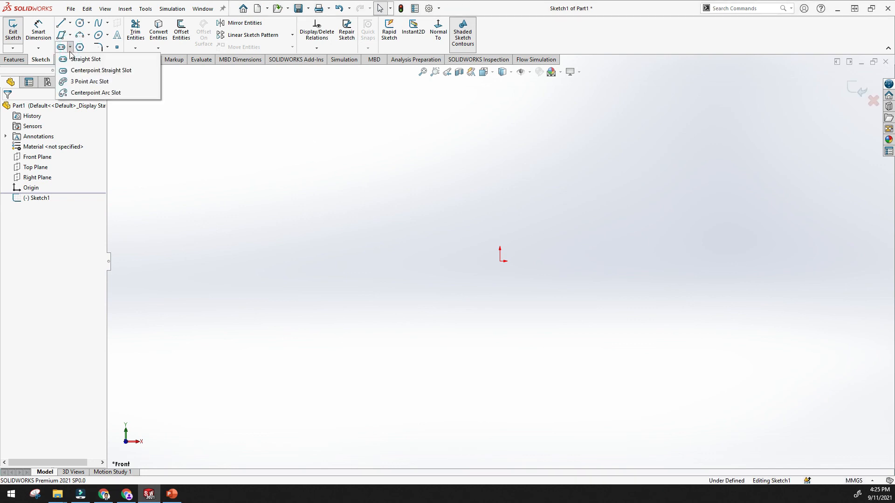
left_click(83, 70)
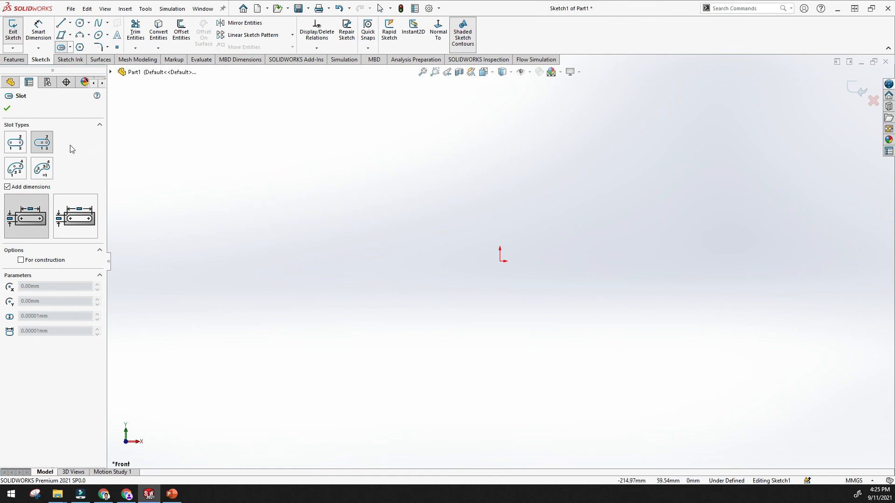
left_click(70, 47)
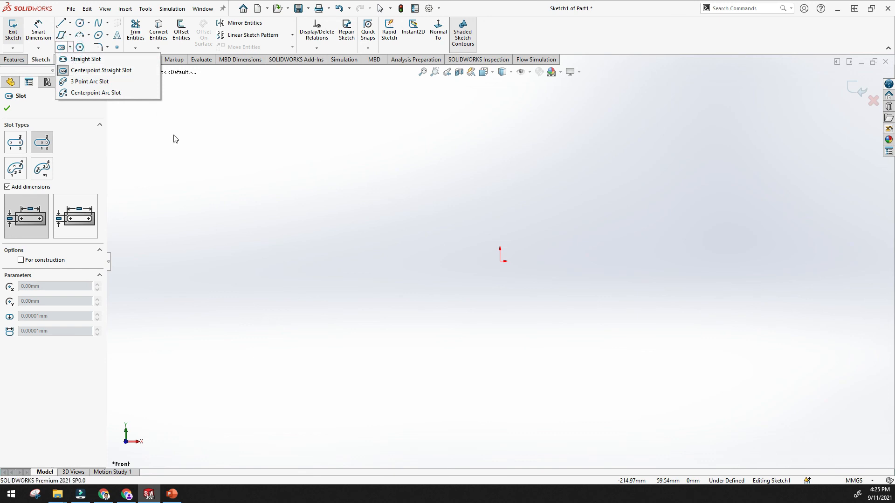
left_click(203, 175)
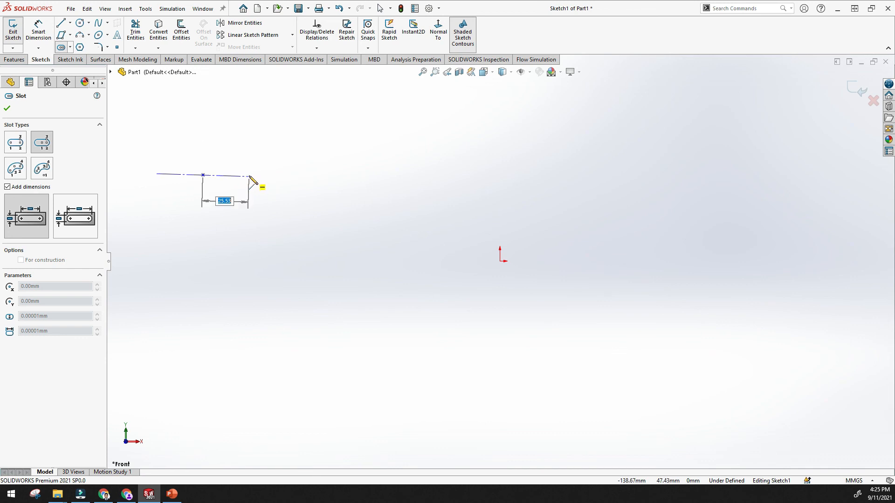
left_click(249, 175)
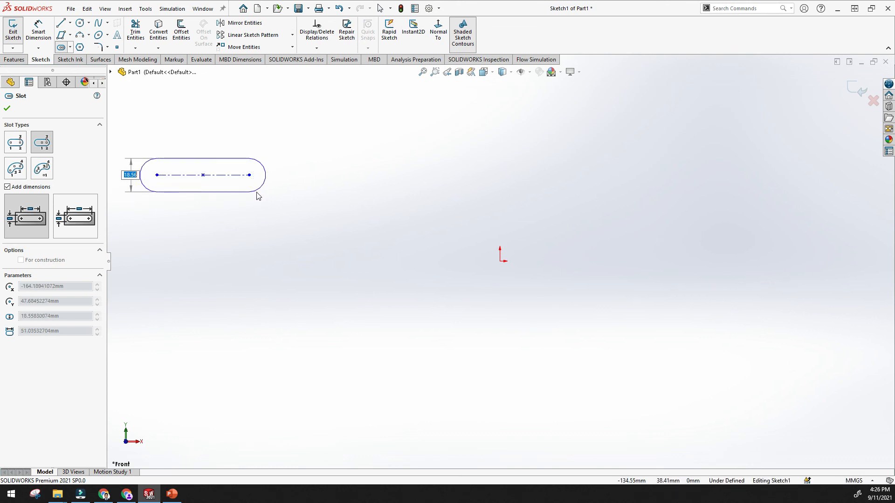
left_click(257, 193)
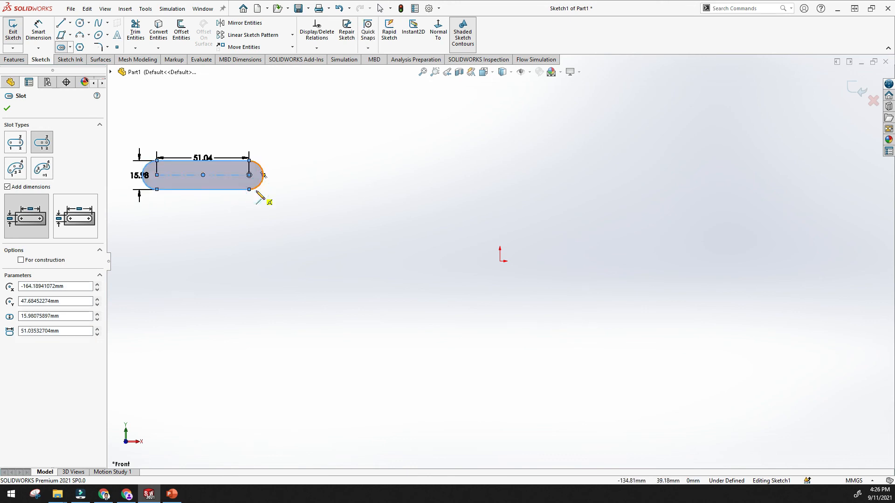
scroll(204, 155, "down", 3)
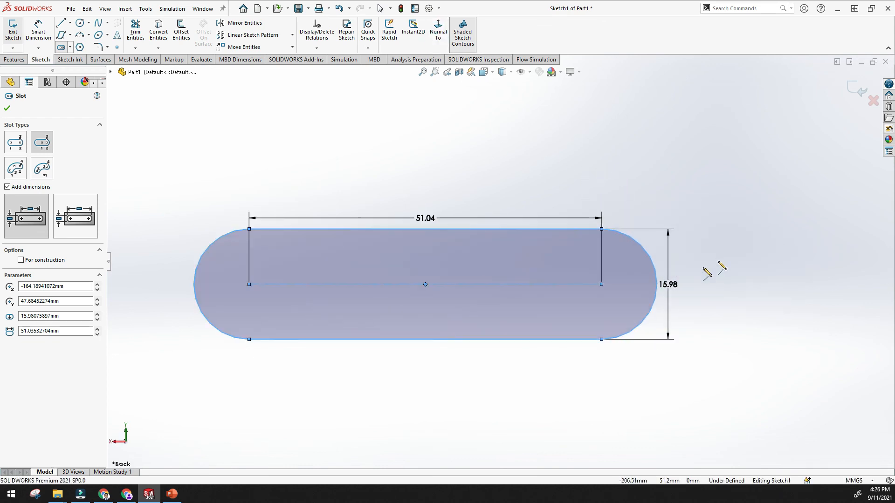
left_click(8, 109)
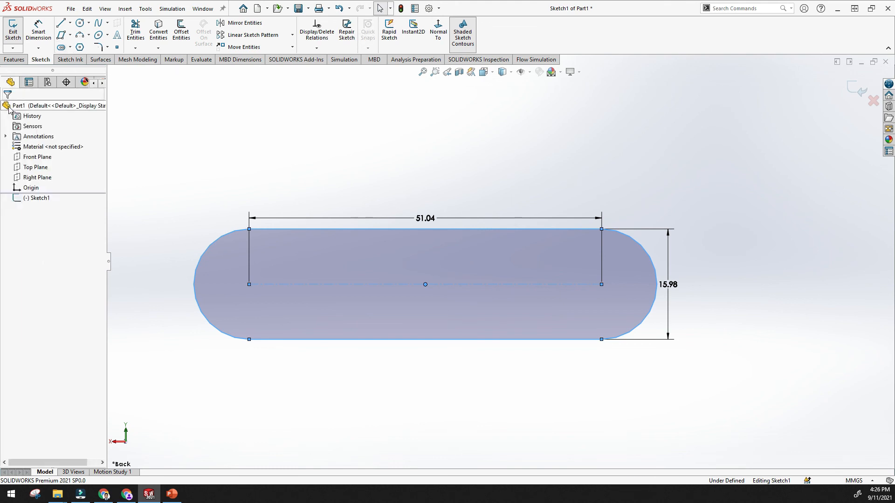
Set the straight slot's center-to-center length to 100 mm.
left_click(425, 218)
double_click(425, 218)
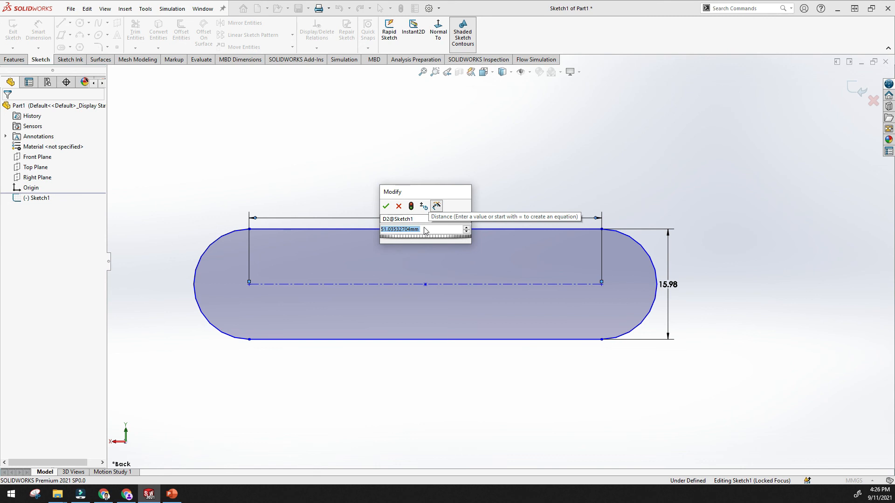
type("100")
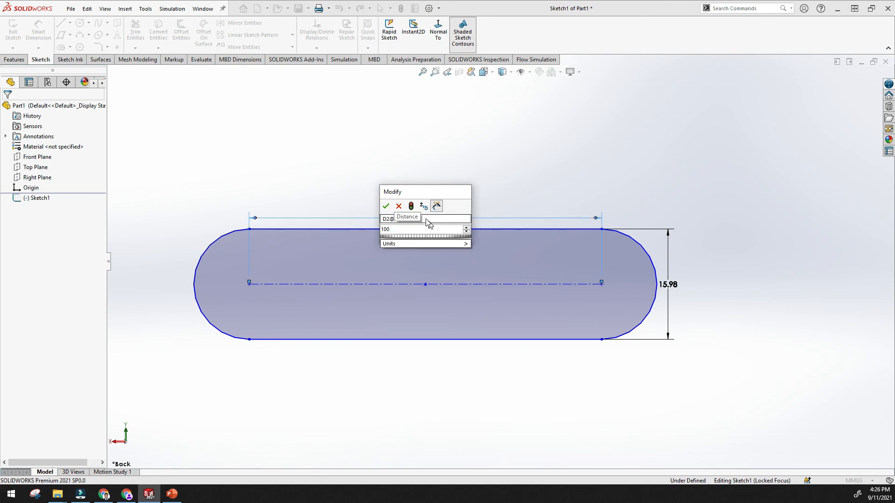
left_click(387, 207)
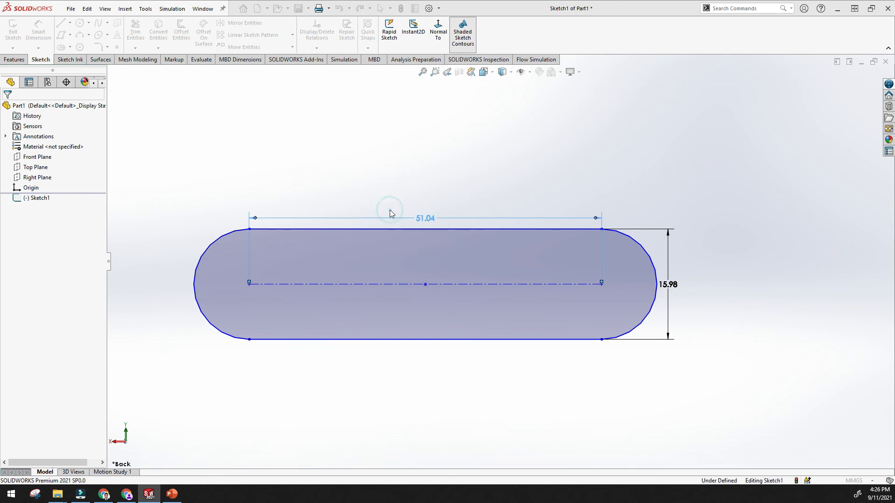
Set the straight slot's width to 50 mm and fit the whole sketch in view.
scroll(439, 219, "down", 3)
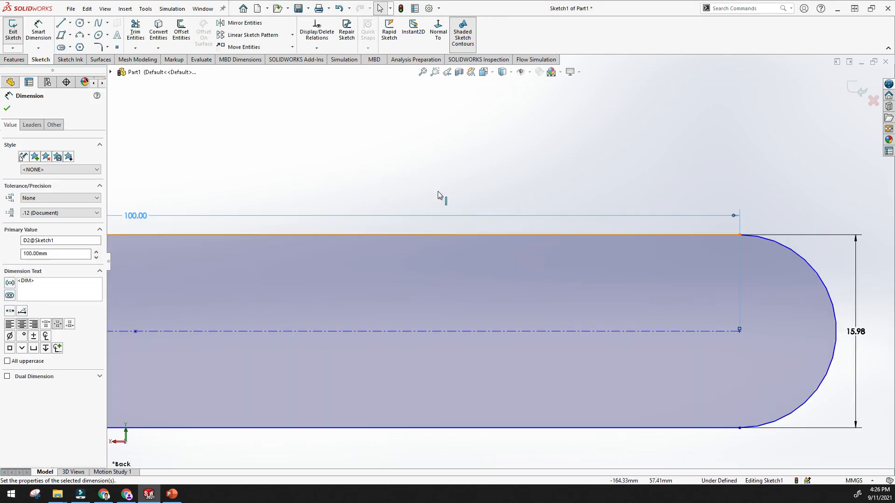
left_click(422, 71)
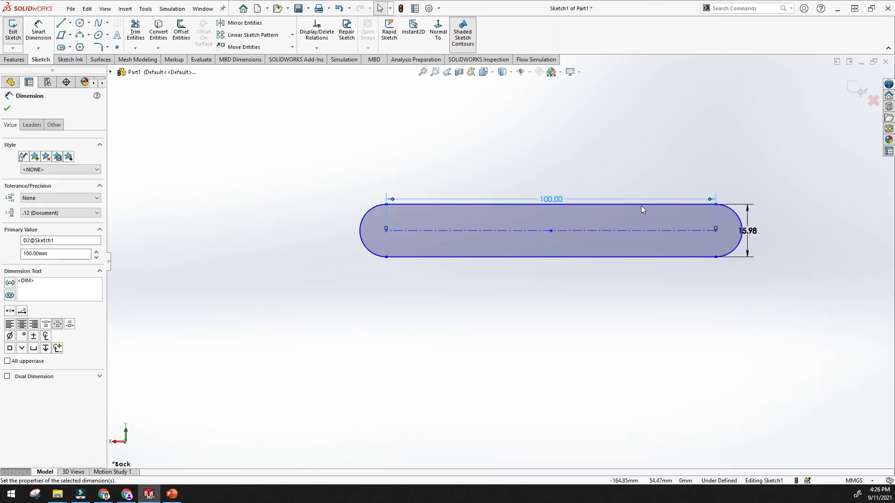
left_click(755, 231)
double_click(755, 232)
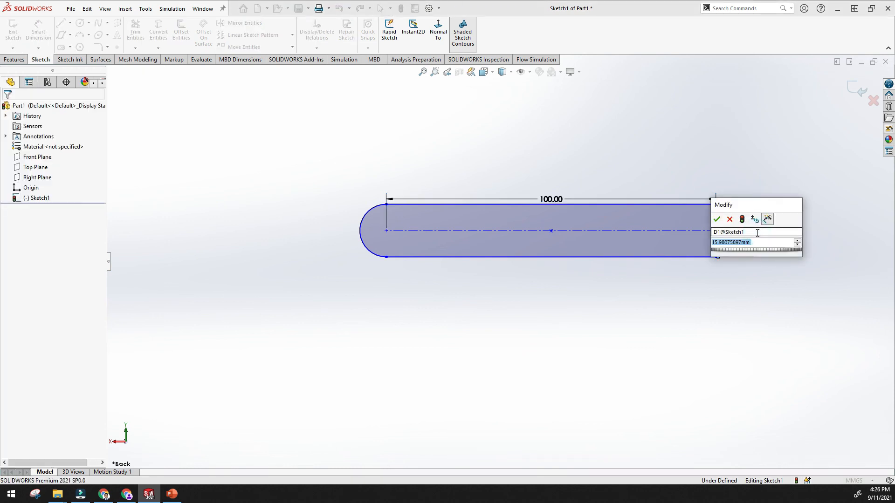
type("50")
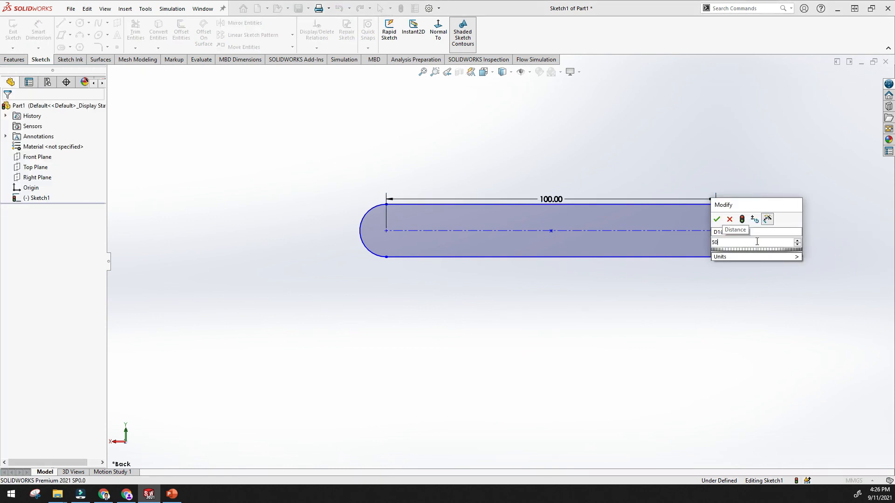
key("Return")
key("f")
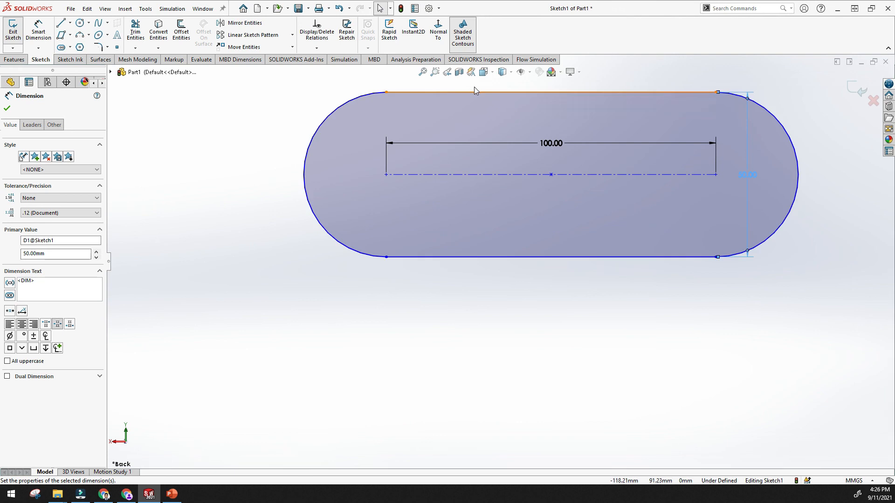
left_click(422, 72)
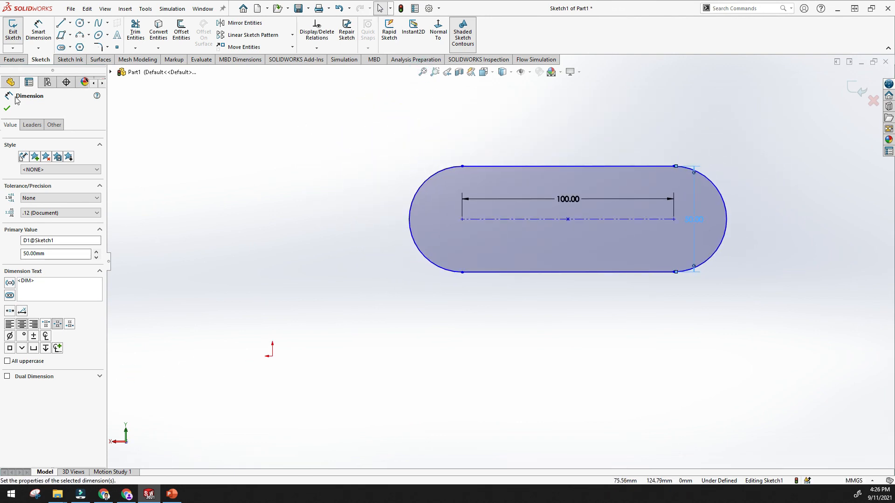
left_click(7, 110)
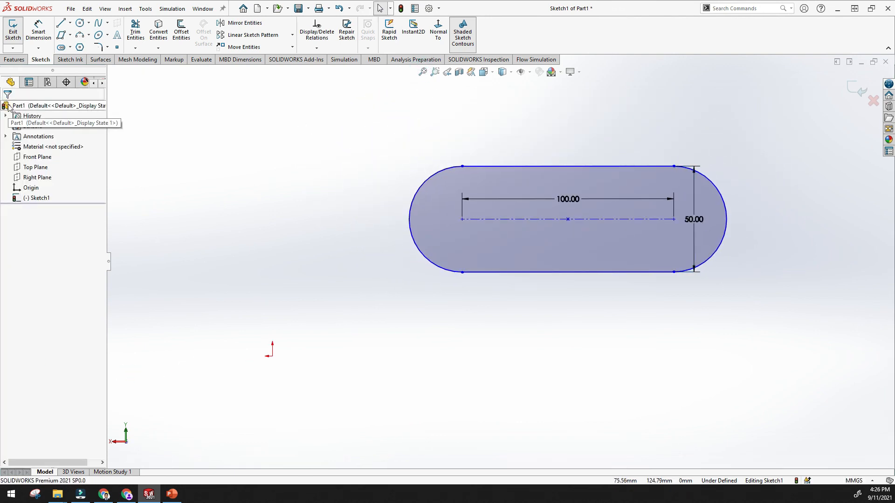
Select the slot by its upper straight edge and review its width and length parameters.
left_click(558, 167)
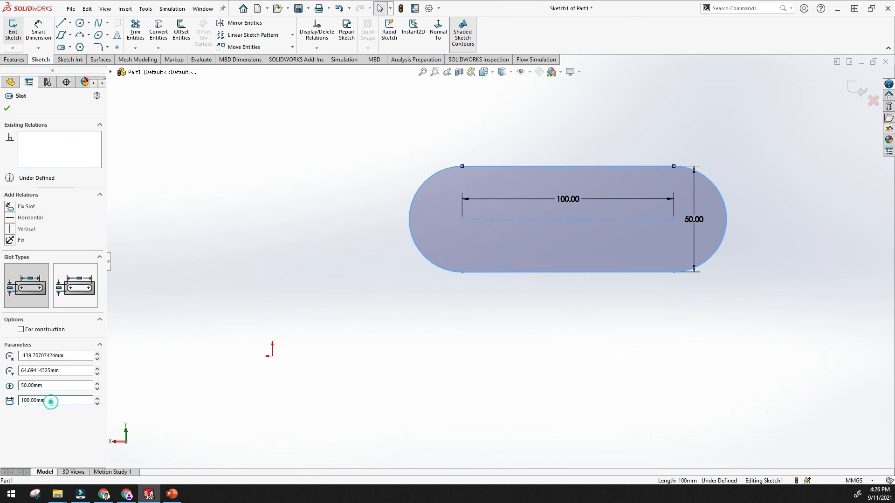
left_click(72, 383)
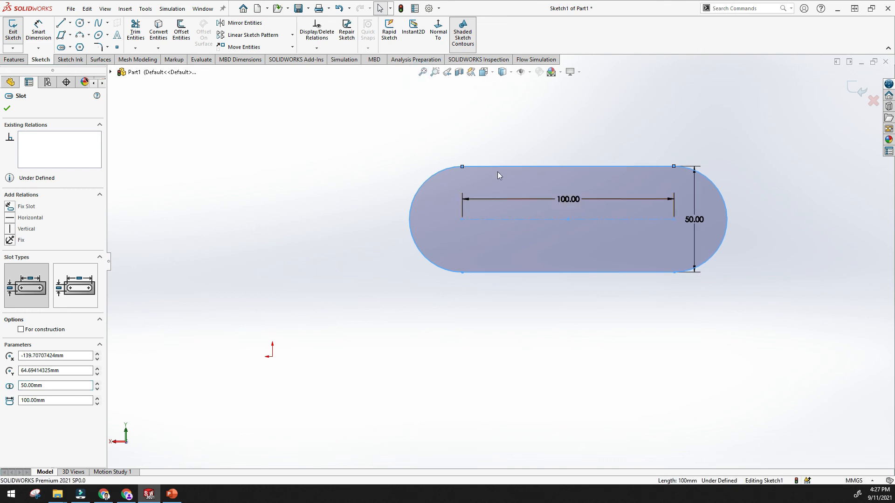
middle_click_drag(391, 147, 389, 176)
Sketch a dimensioned 3 Point Arc Slot beside the straight slot, about R33 mm, sweeping about 112° and about 18 mm wide.
left_click(71, 47)
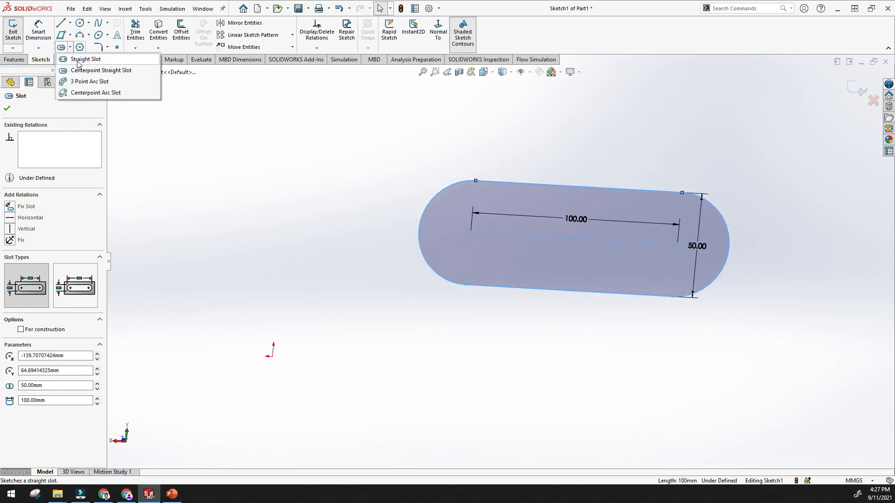
left_click(115, 50)
left_click(72, 47)
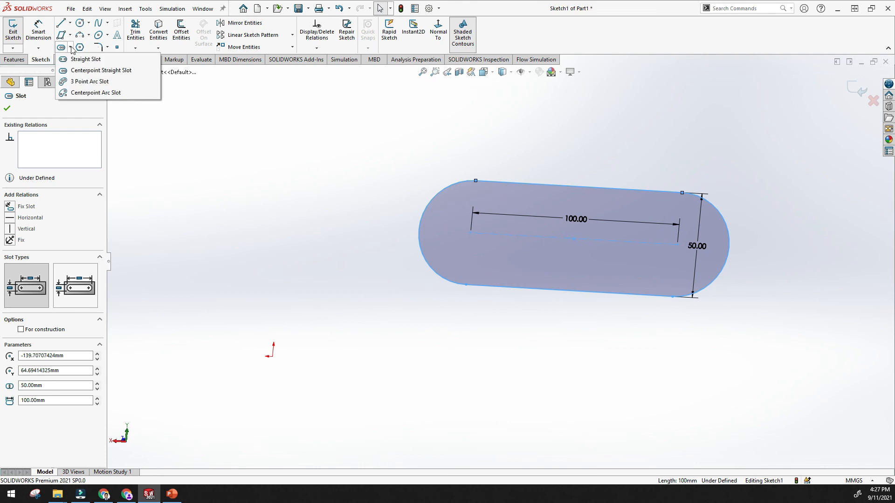
left_click(88, 84)
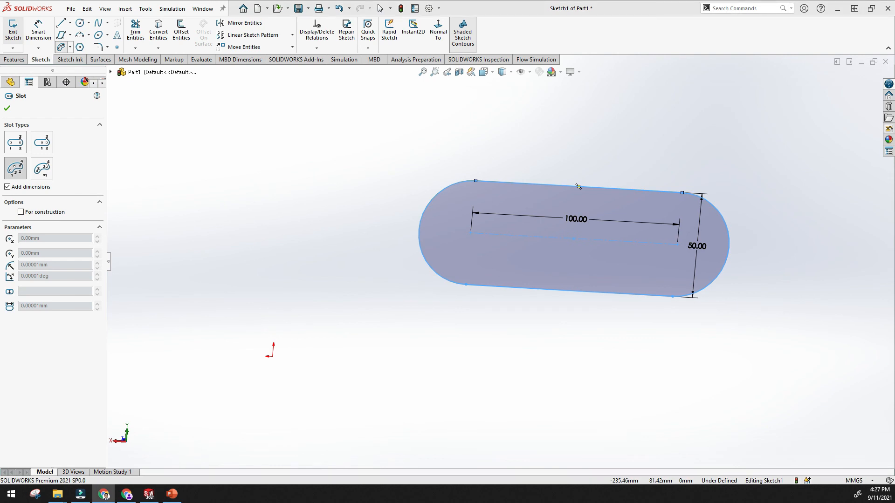
left_click(242, 213)
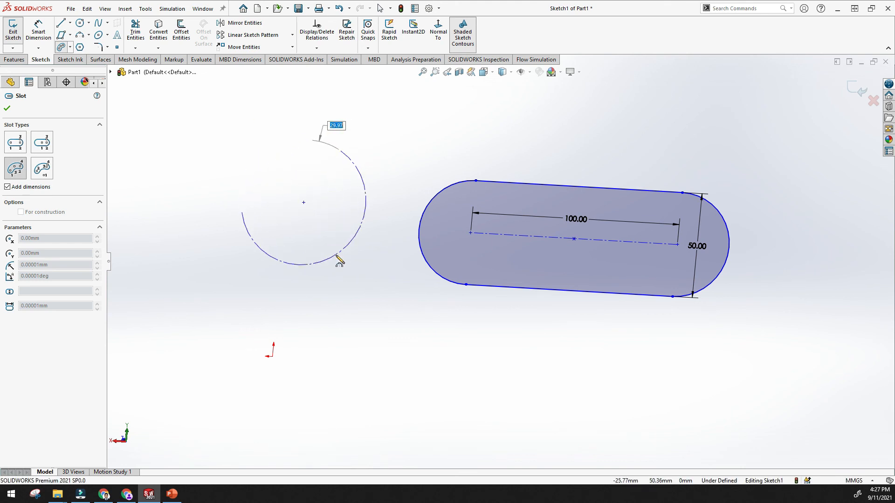
left_click(321, 197)
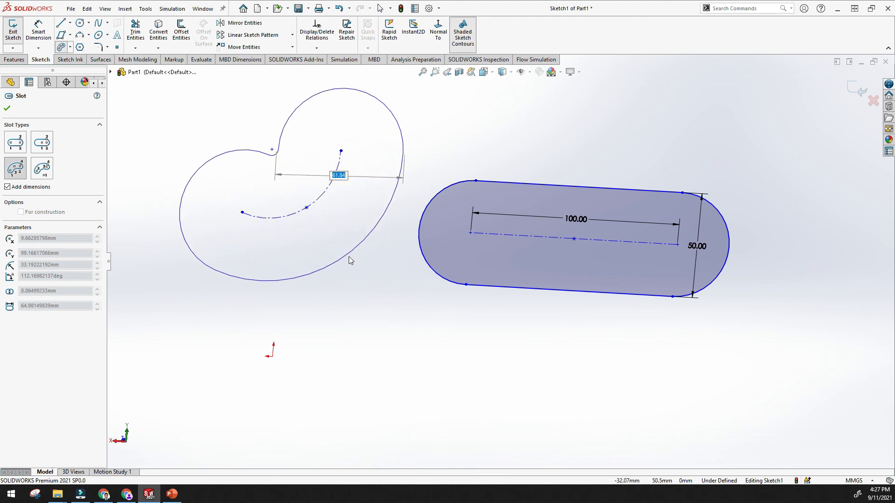
left_click(335, 210)
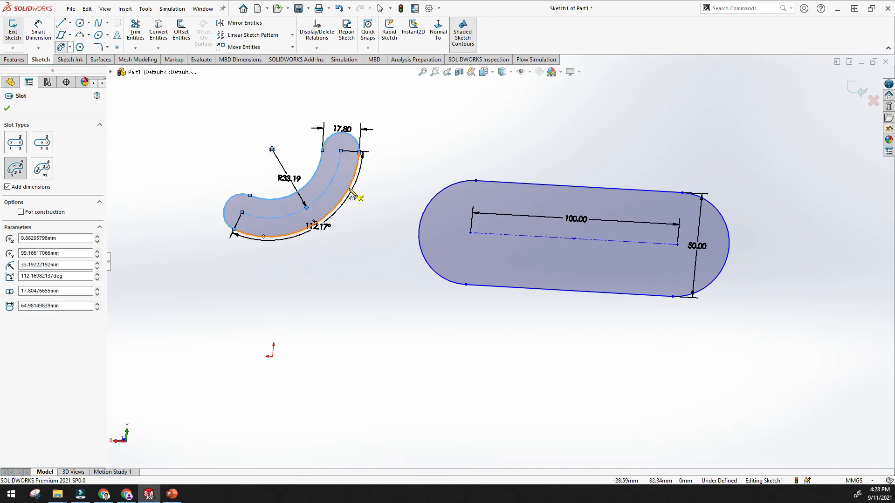
left_click(425, 73)
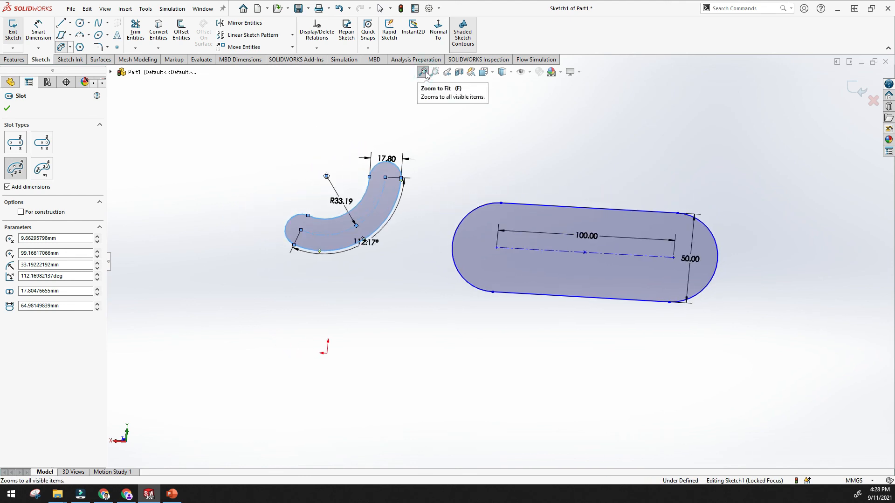
scroll(443, 223, "down", 5)
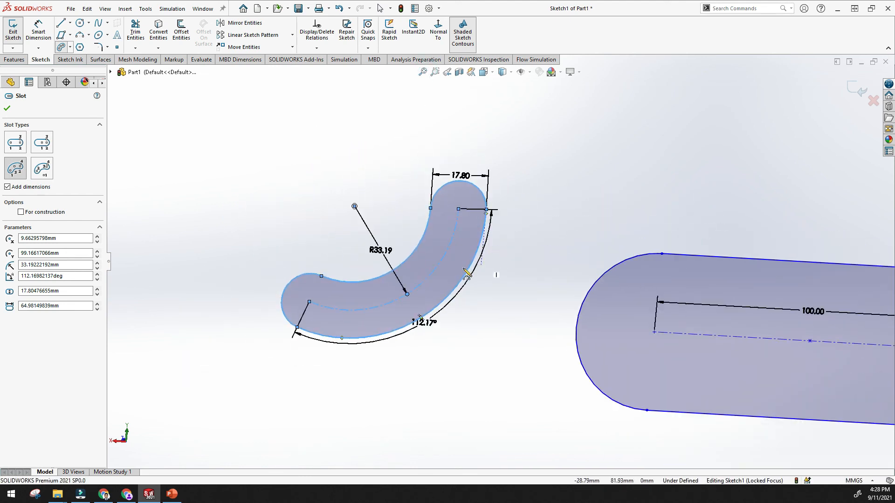
scroll(454, 271, "down", 5)
scroll(429, 259, "up", 4)
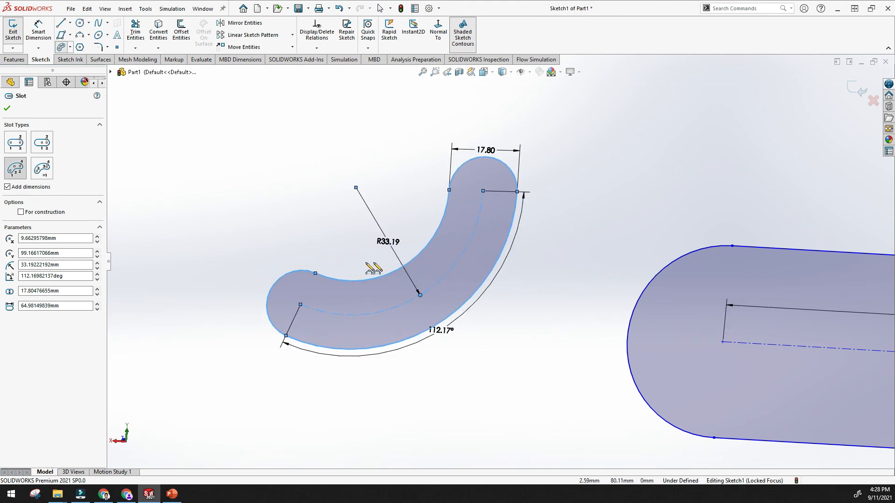
left_click(7, 110)
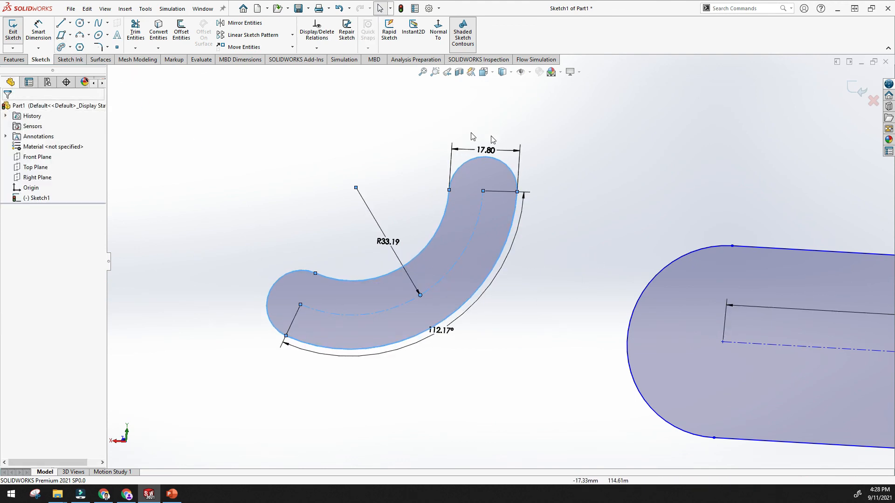
Set the arc slot's centerline radius to 30 mm and its width to 15 mm.
double_click(395, 243)
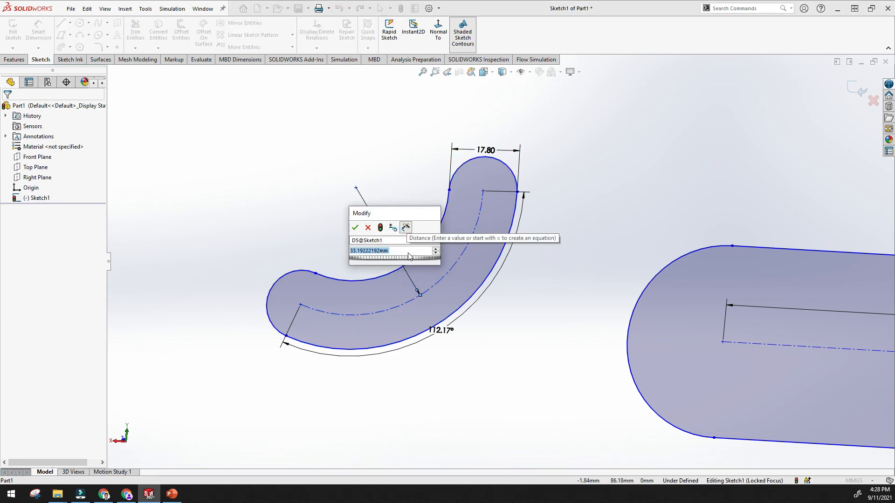
type("30")
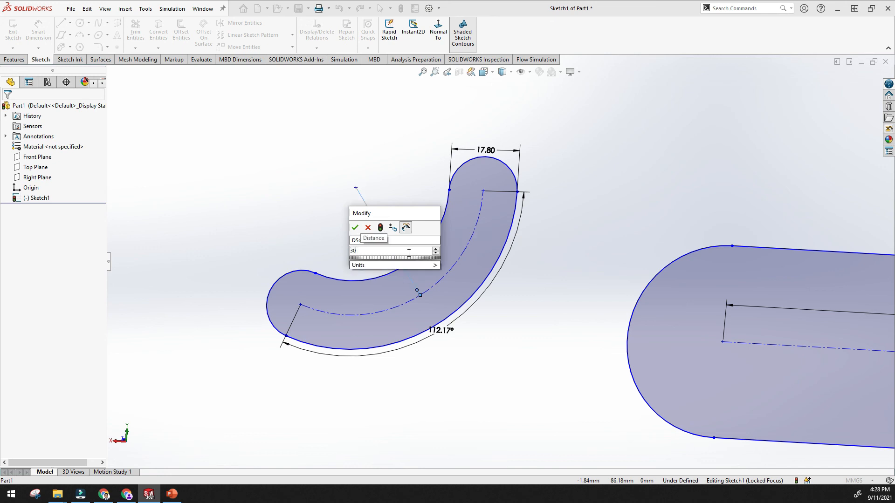
left_click(355, 228)
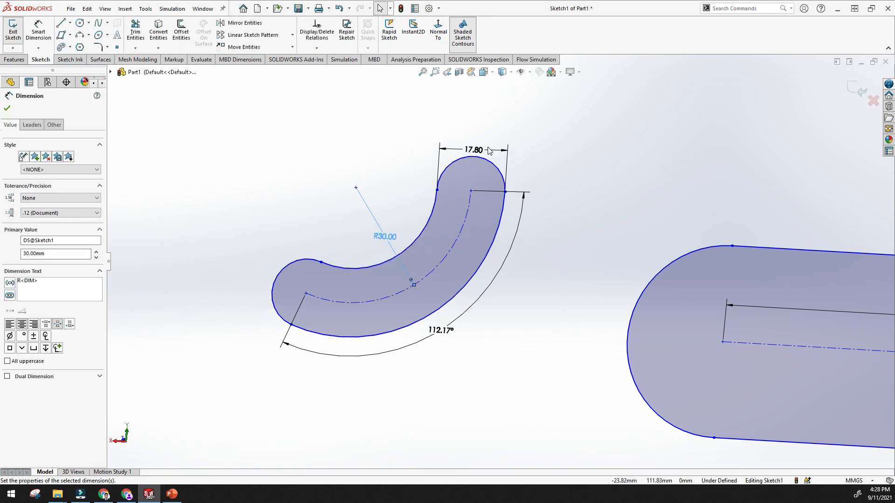
double_click(473, 149)
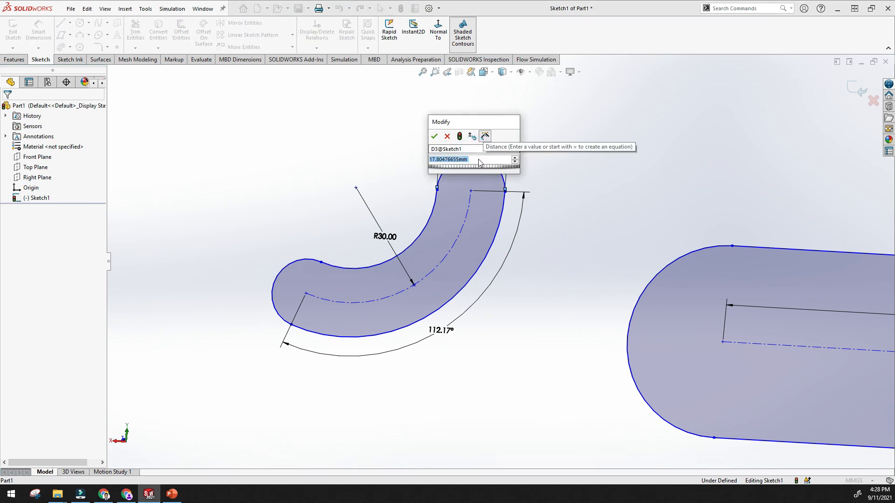
type("15")
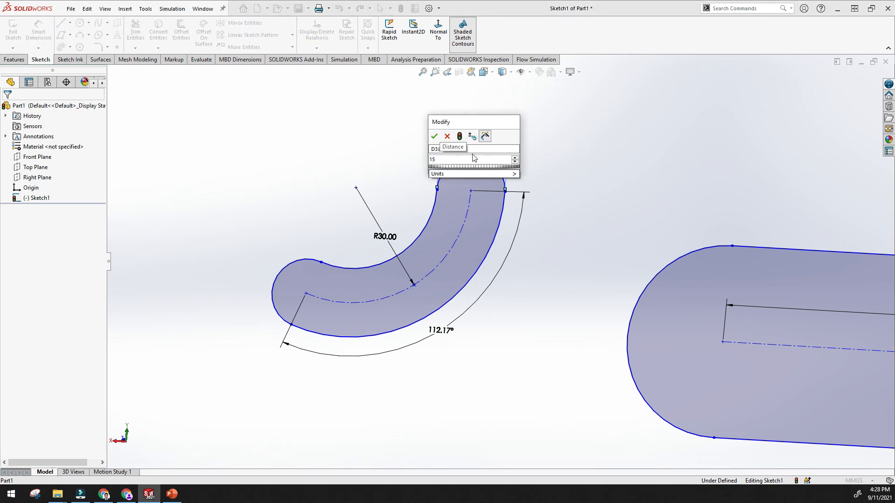
left_click(434, 135)
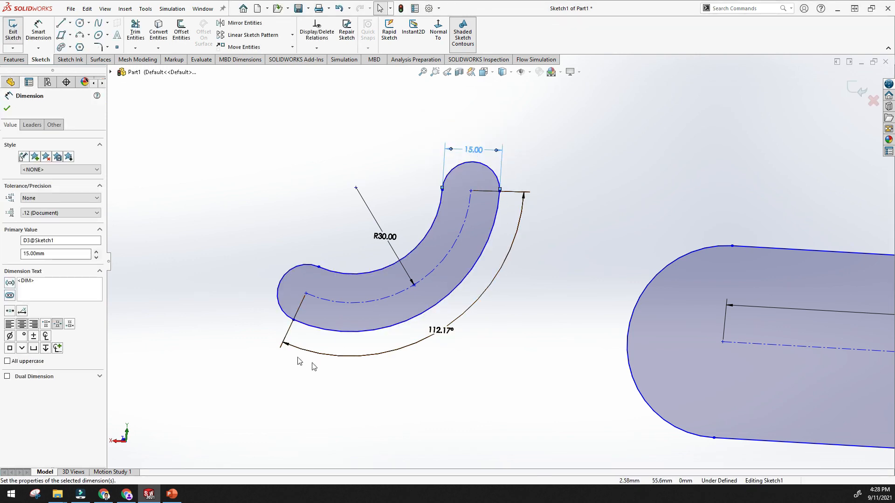
Set the arc slot's sweep angle to 150° and keep its 15 mm width.
double_click(450, 337)
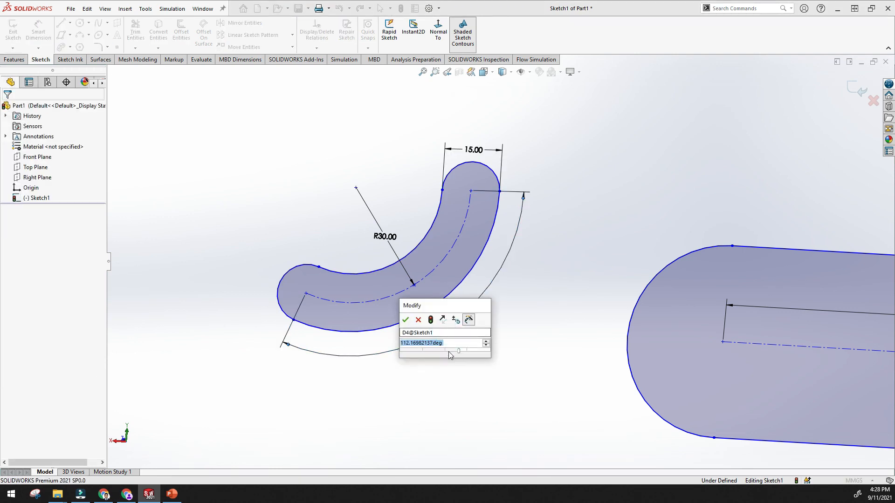
type("150")
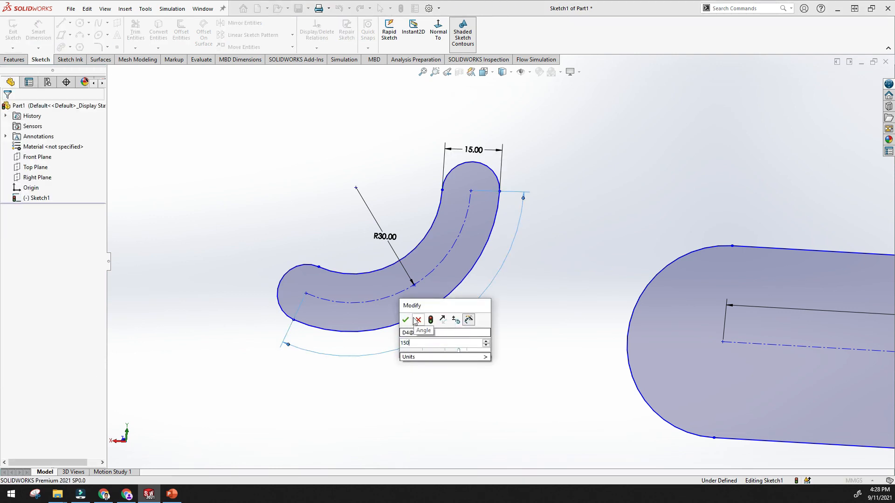
mouse_move(486, 359)
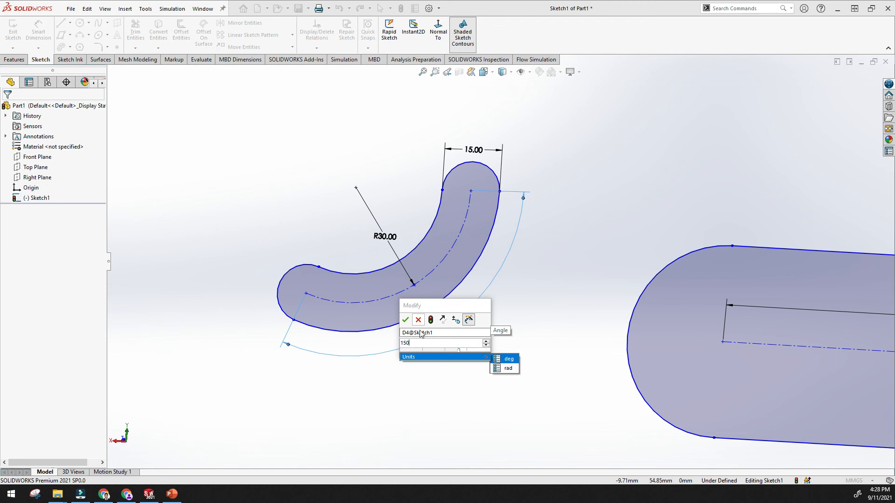
left_click(406, 321)
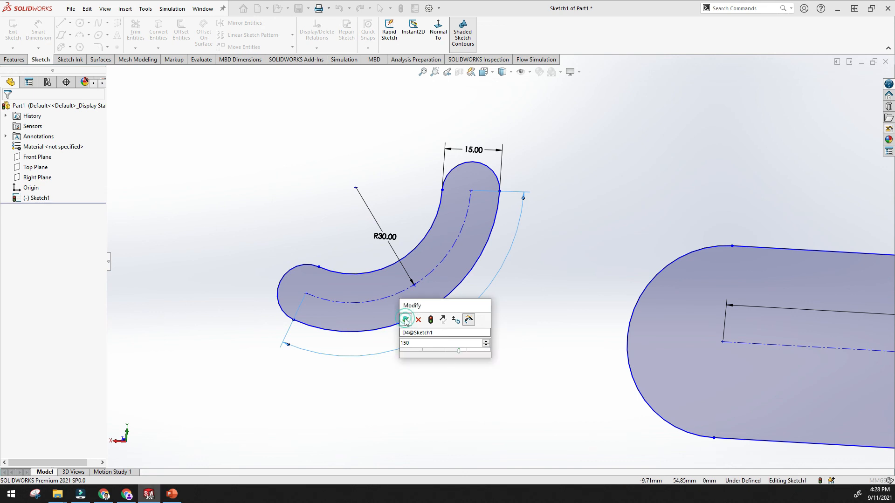
left_click(406, 321)
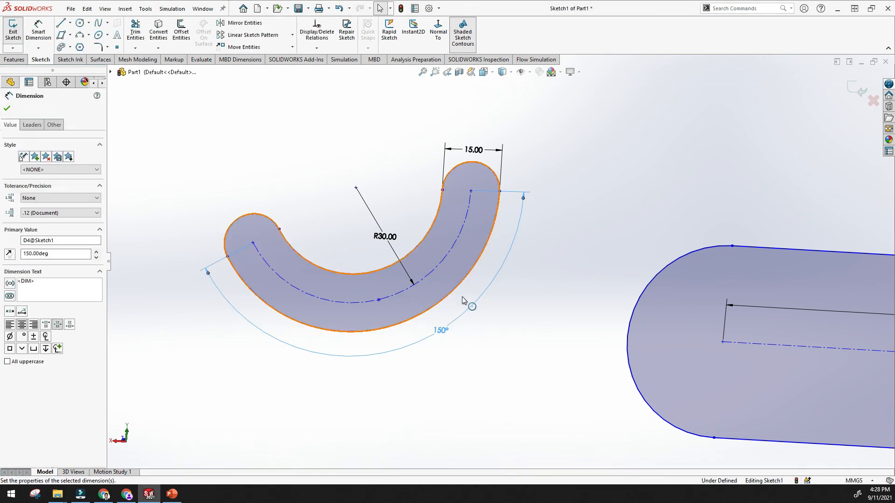
double_click(472, 150)
left_click(438, 137)
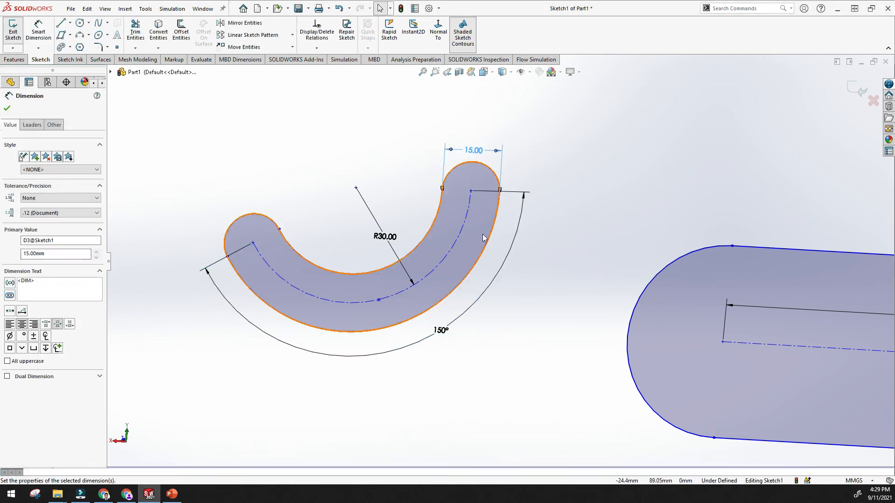
Sketch a second dimensioned 3 Point Arc Slot beyond the first, about R55 mm, sweeping about 67° and about 9 mm wide.
key("f")
scroll(462, 276, "down", 2)
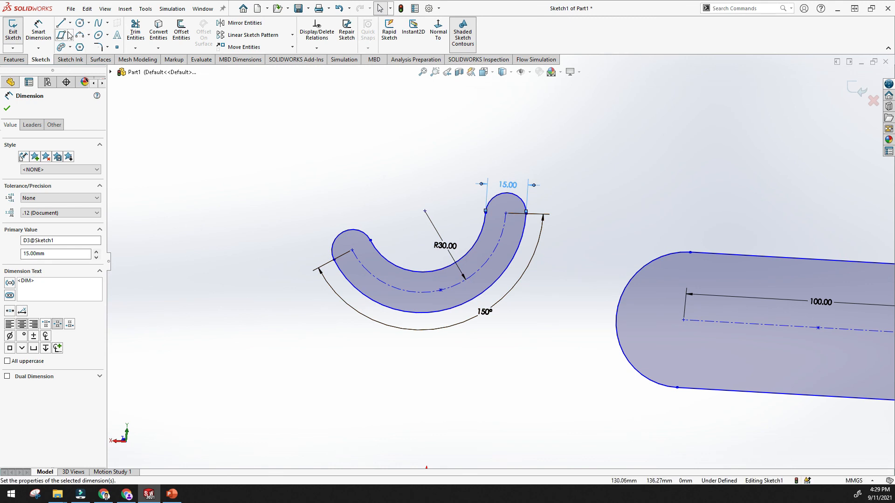
left_click(61, 48)
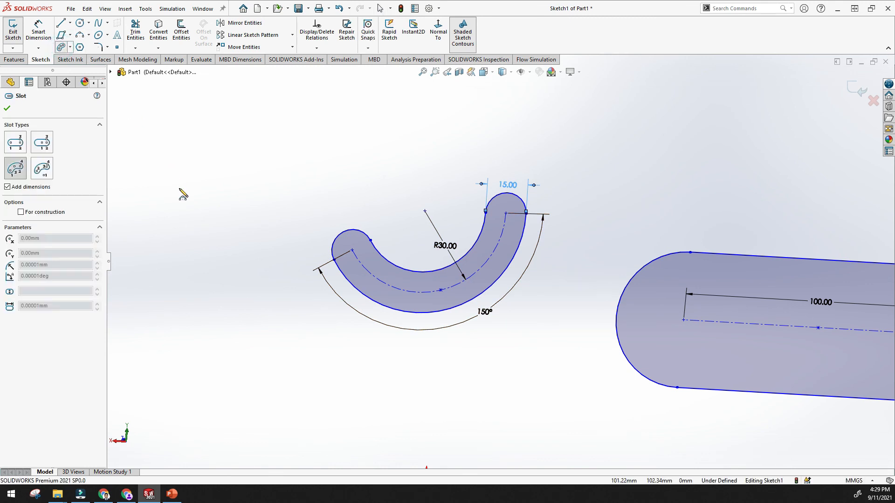
left_click(186, 192)
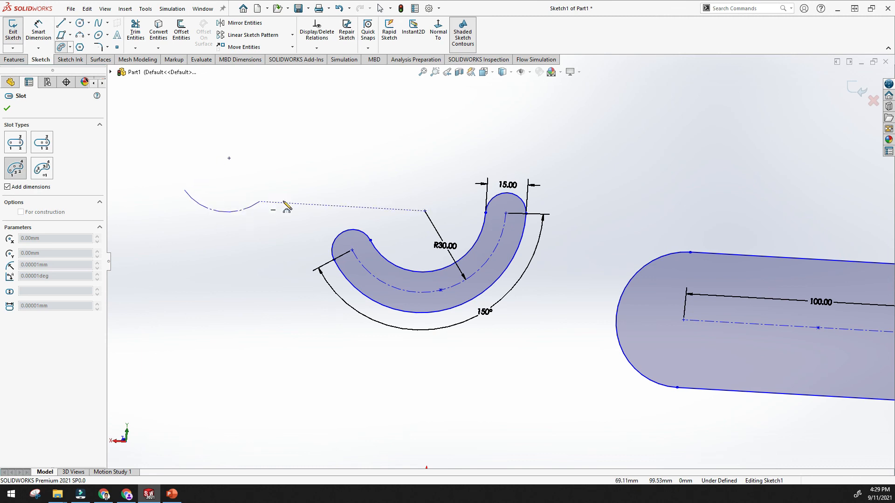
left_click(343, 136)
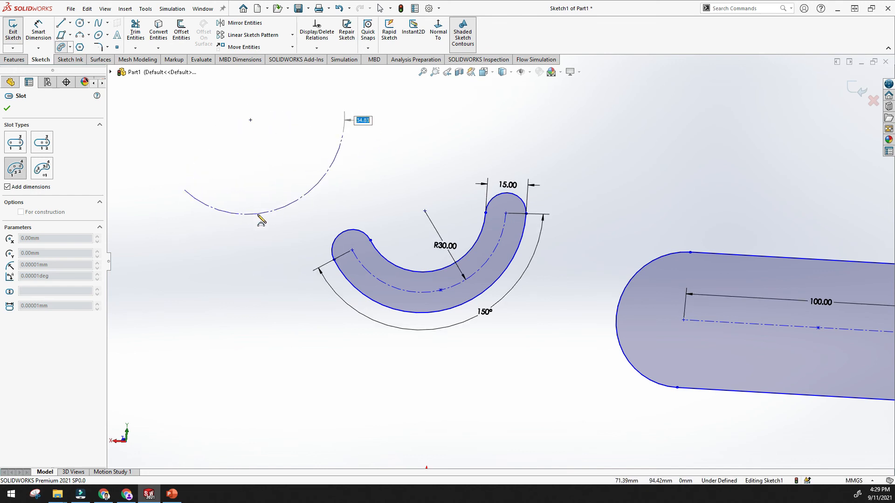
left_click(270, 187)
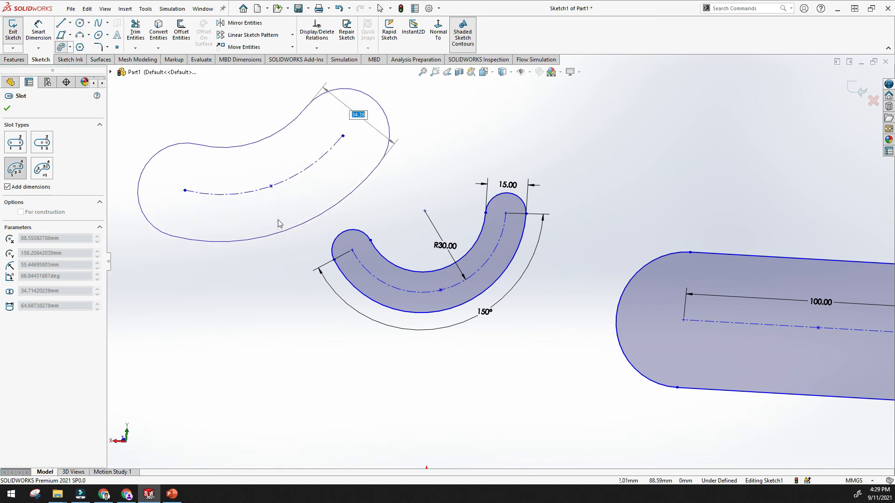
left_click(266, 202)
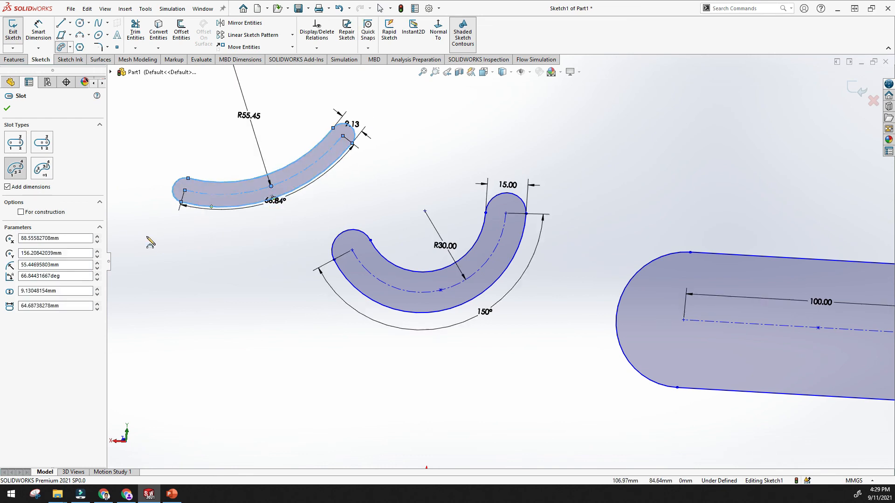
Move the new slot's arc center to X 98.56 mm and Y 166.21 mm through its parameters.
left_click(98, 239)
left_click(97, 241)
left_click(97, 241)
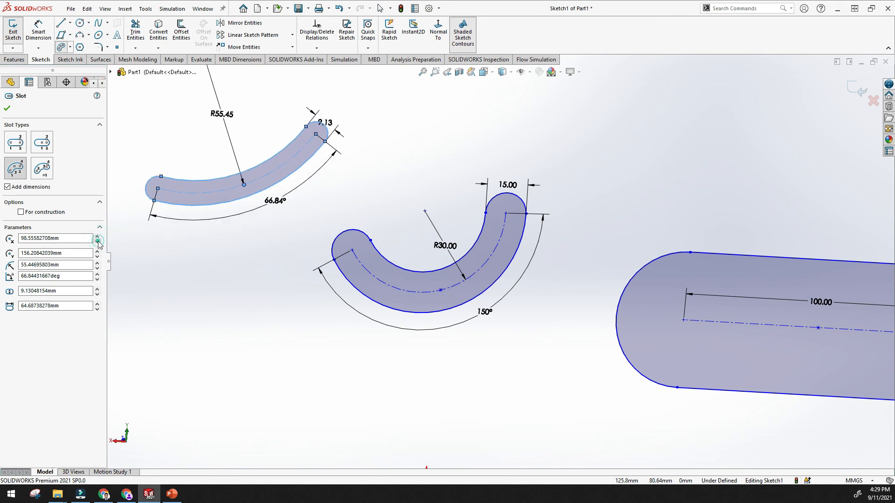
left_click(97, 250)
left_click(96, 251)
left_click(97, 250)
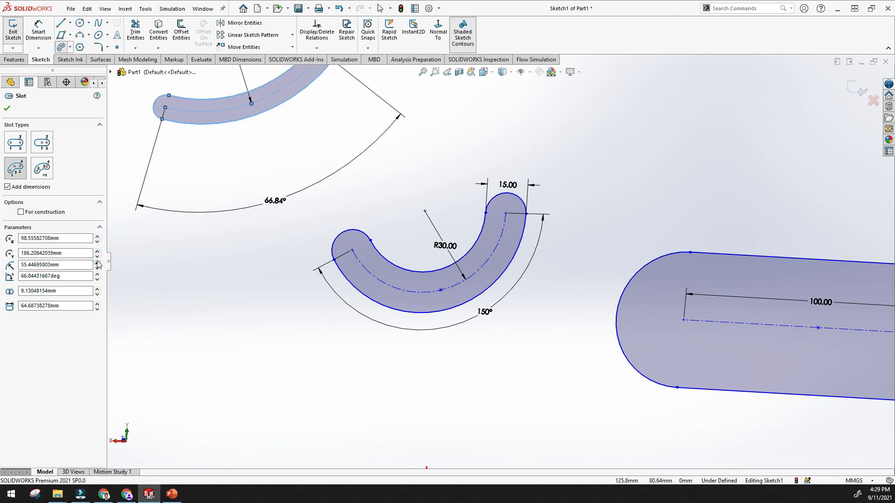
left_click(97, 257)
left_click(97, 257)
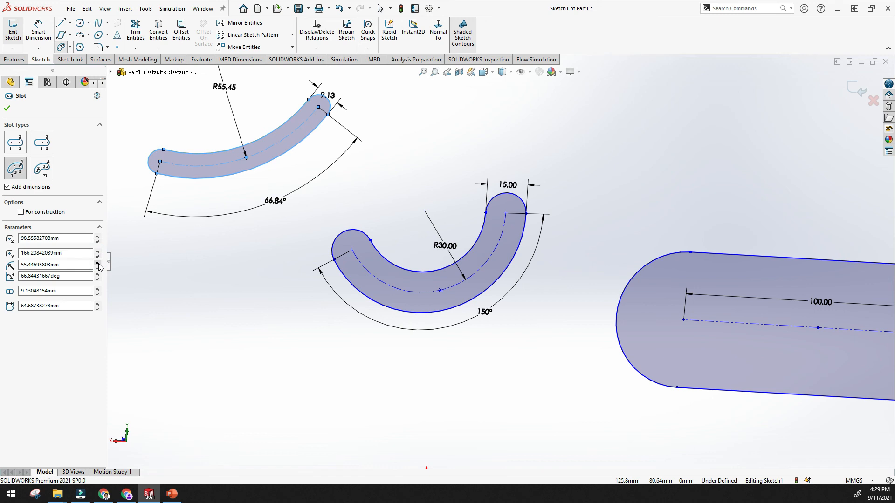
Adjust the new slot's arc radius in 10 mm increments, ending at 75.45 mm.
left_click(98, 262)
left_click(97, 263)
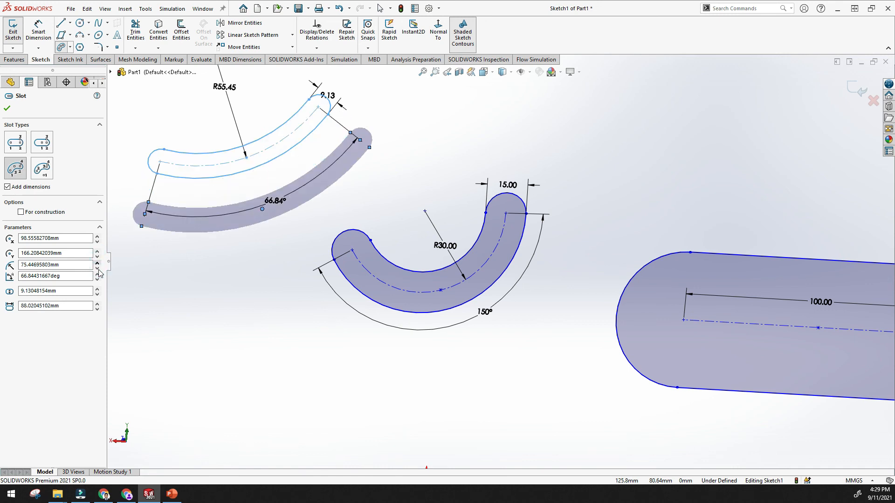
left_click(97, 268)
left_click(97, 268)
left_click(97, 268)
left_click(97, 268)
left_click(97, 268)
left_click(97, 268)
left_click(98, 263)
left_click(97, 263)
left_click(97, 263)
left_click(98, 263)
left_click(97, 263)
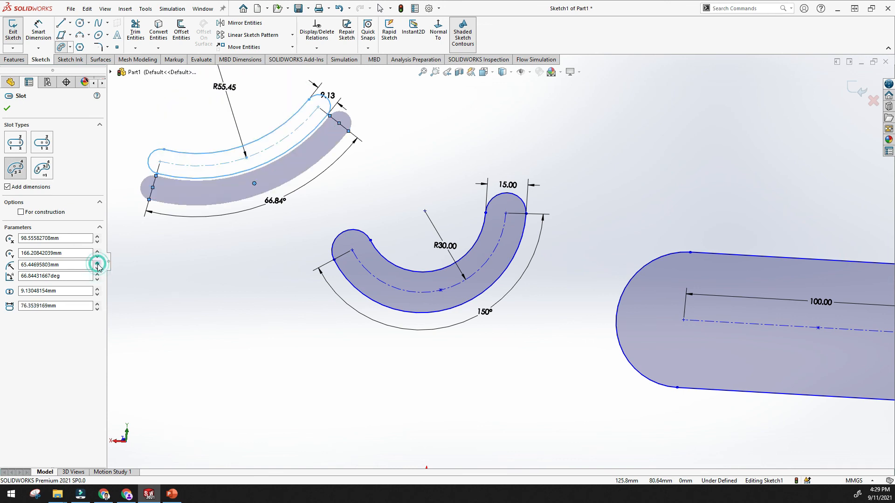
left_click(98, 263)
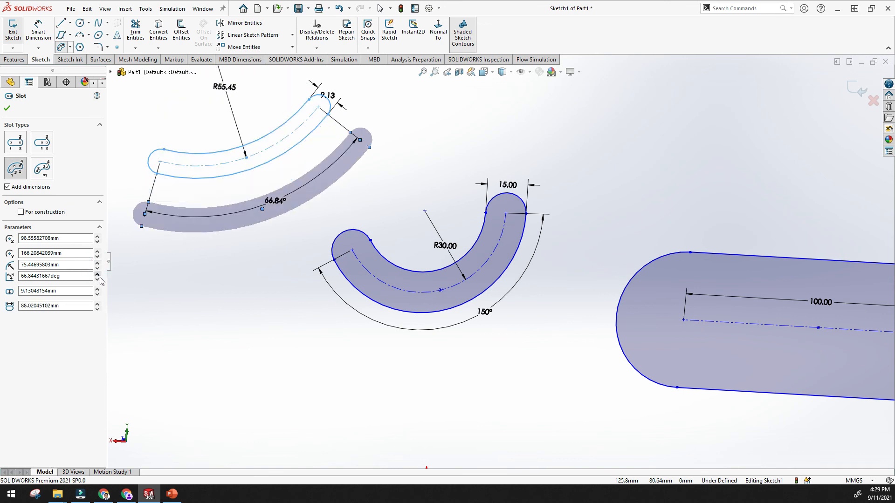
left_click(98, 276)
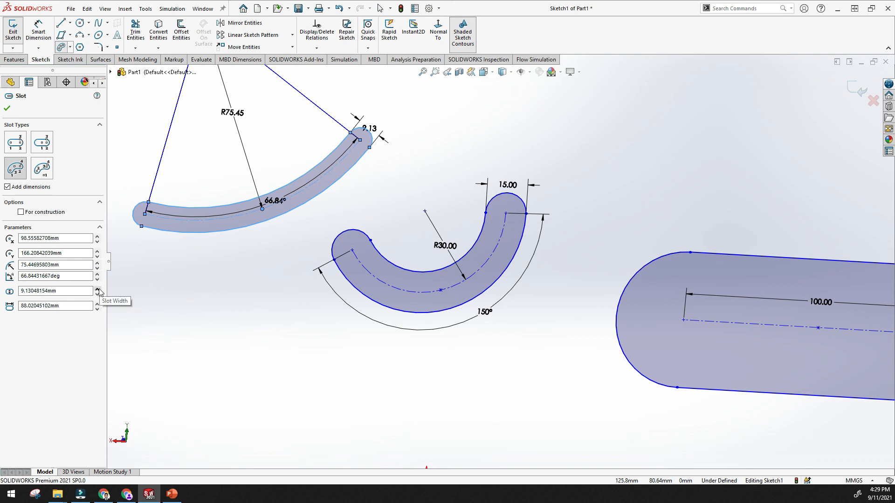
Try to change the new arc slot's width and length through its parameters, and finish the Slot tool.
left_click(98, 289)
key("f")
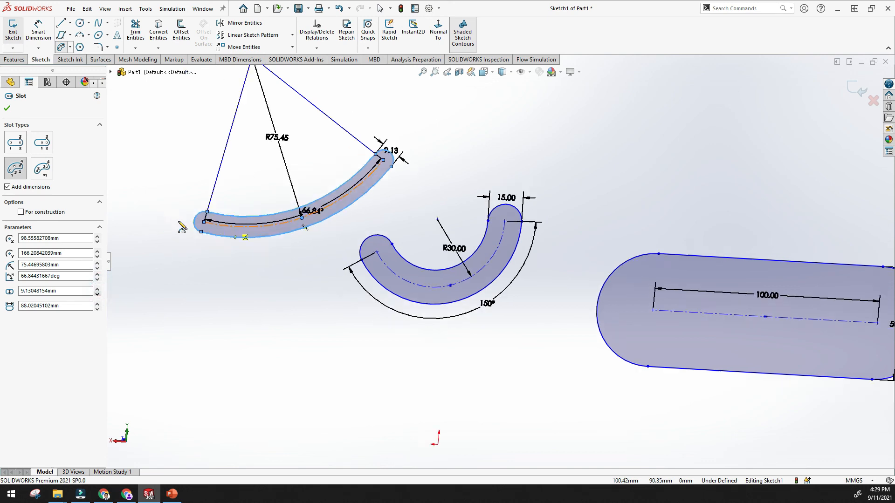
left_click(98, 289)
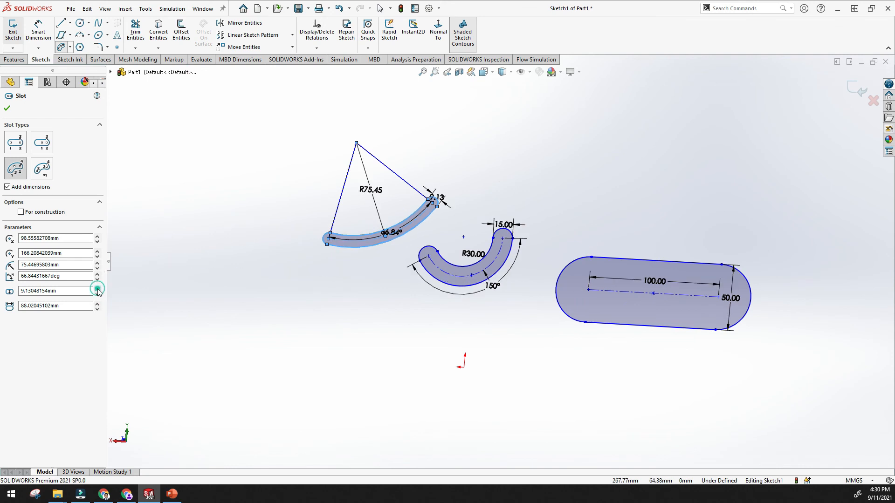
left_click(97, 290)
left_click(98, 294)
left_click(77, 292)
left_click(96, 293)
left_click(96, 293)
left_click(74, 293)
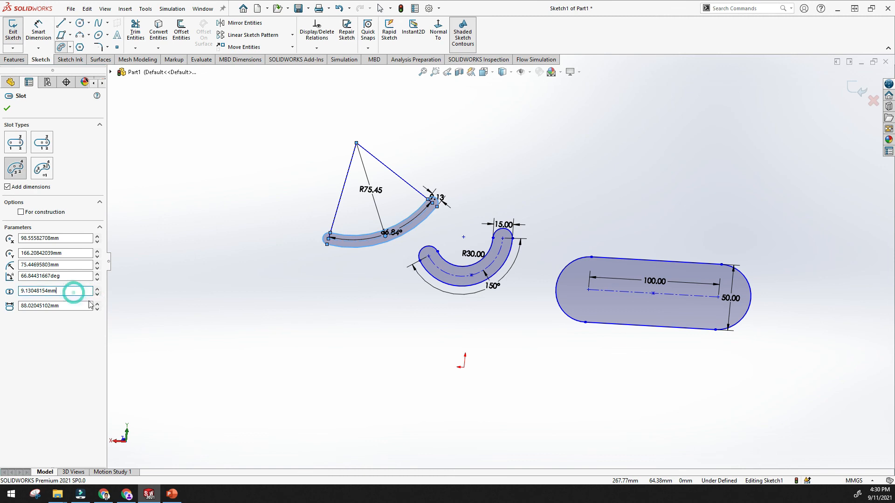
left_click(96, 303)
left_click(66, 305)
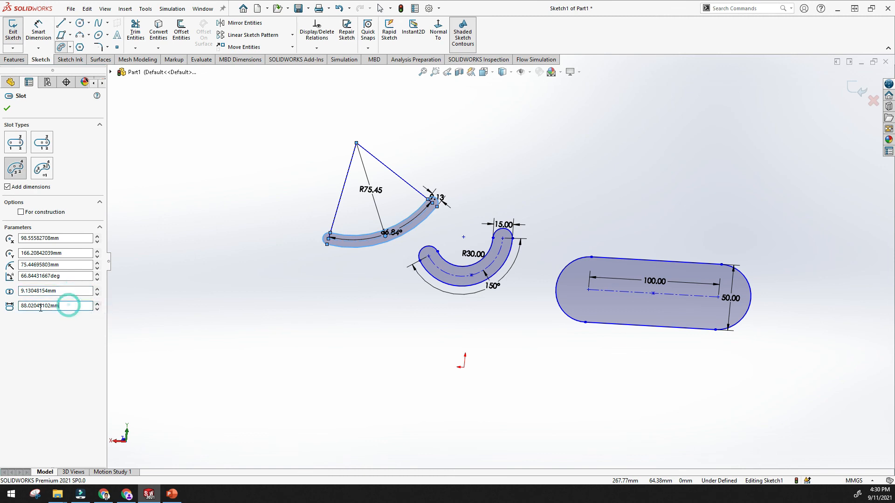
left_click(7, 109)
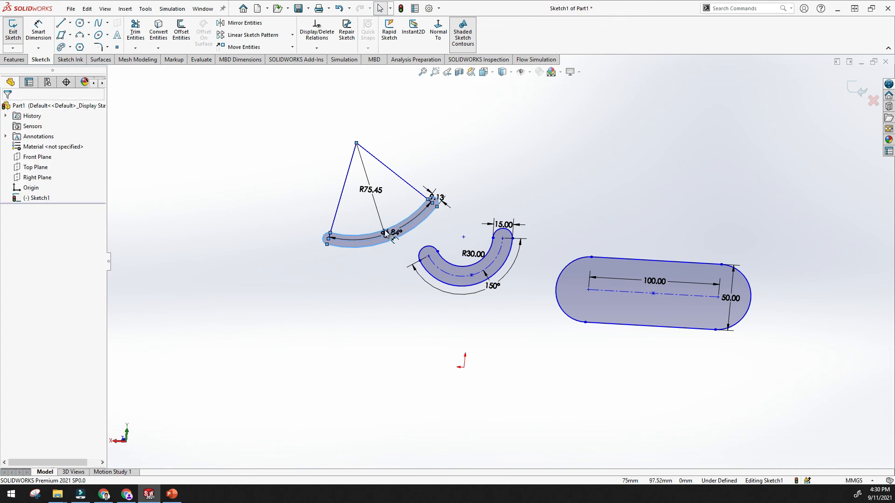
Set the width dimension of the R75.45 arc slot to 15 mm.
scroll(393, 237, "down", 2)
scroll(393, 237, "down", 2)
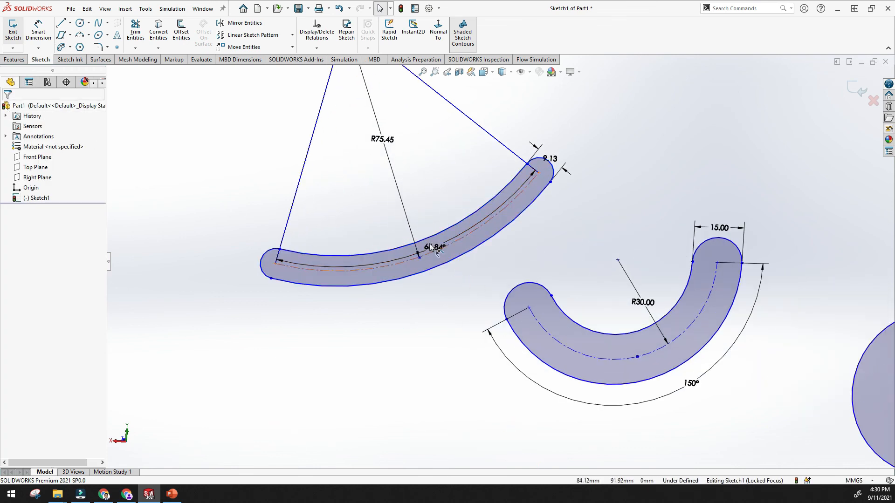
left_click(556, 157)
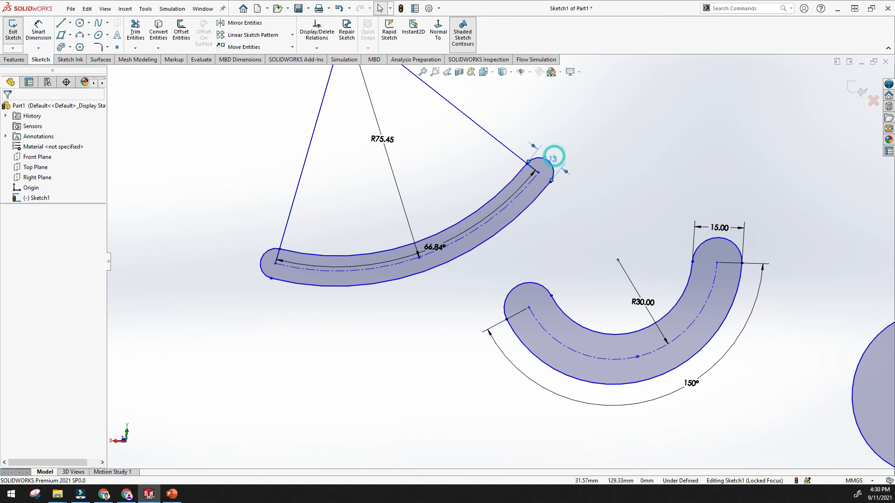
double_click(559, 158)
type("15")
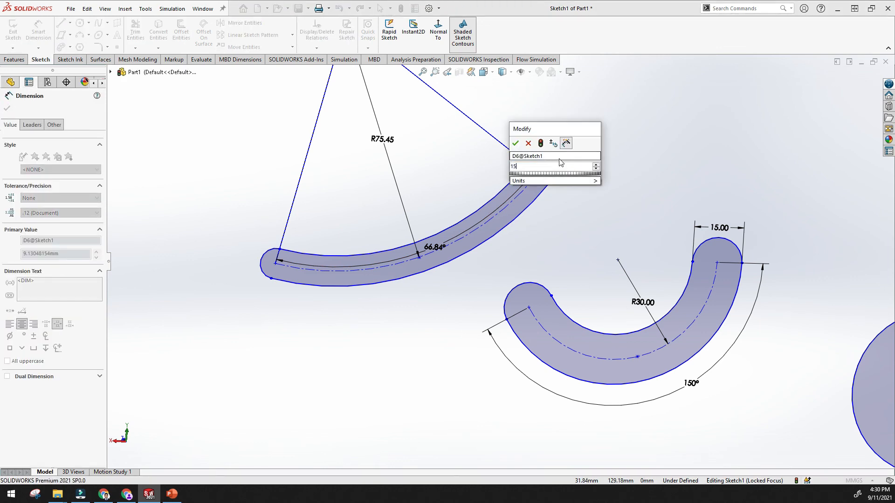
key("Return")
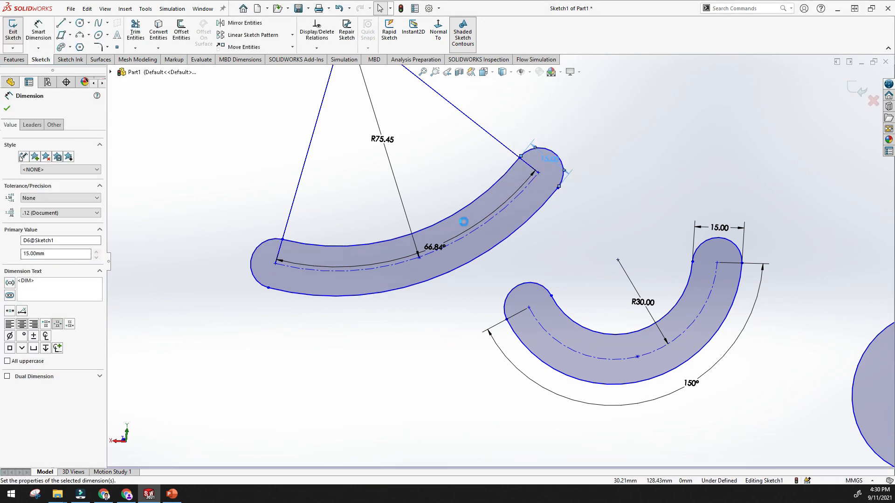
Set the sweep angle of the R75.45 arc slot to 120°.
double_click(434, 247)
type("120")
key("Return")
scroll(438, 252, "down", 5)
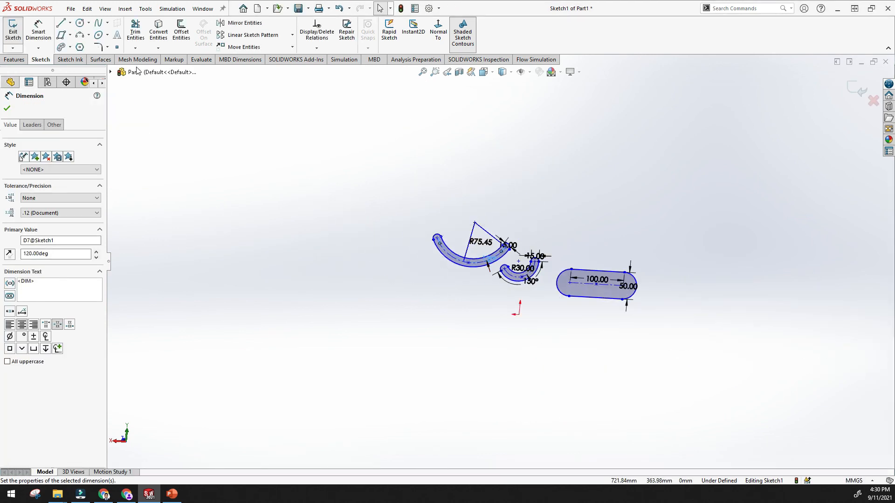
Sketch a centerpoint arc slot left of the existing slots, with about 114 mm radius, 284° sweep and 40 mm width.
left_click(70, 47)
left_click(71, 47)
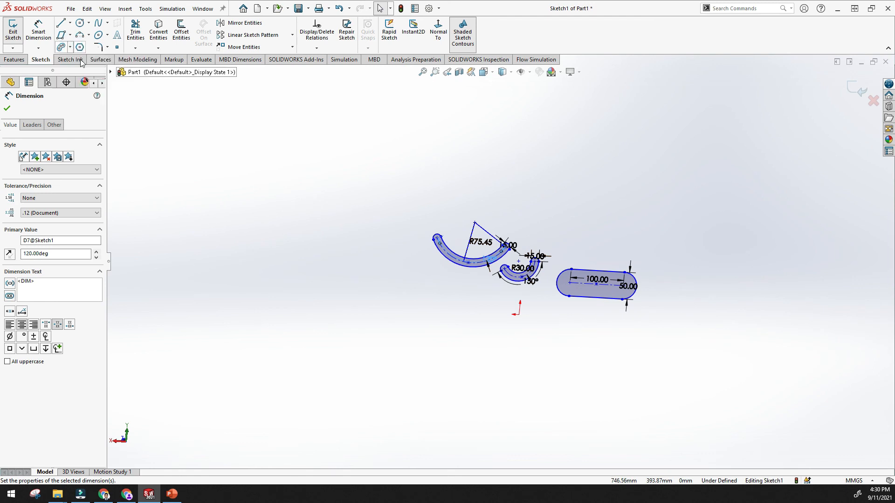
left_click(70, 47)
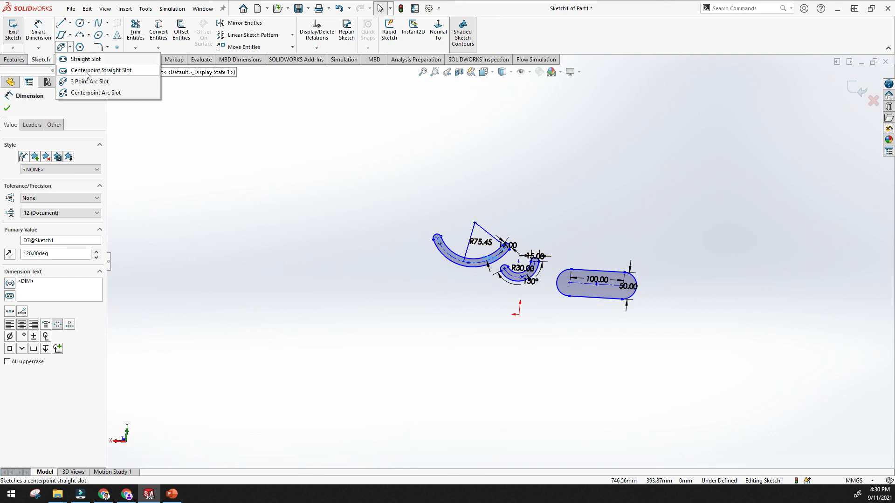
left_click(101, 93)
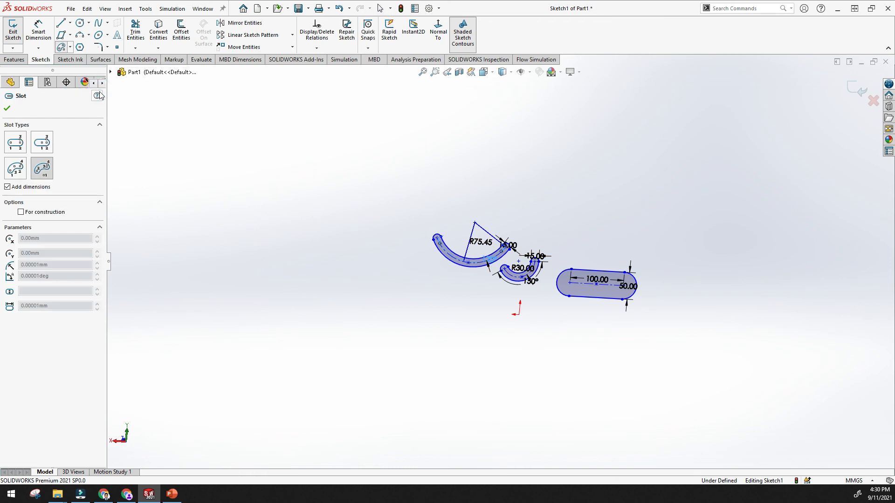
left_click(174, 179)
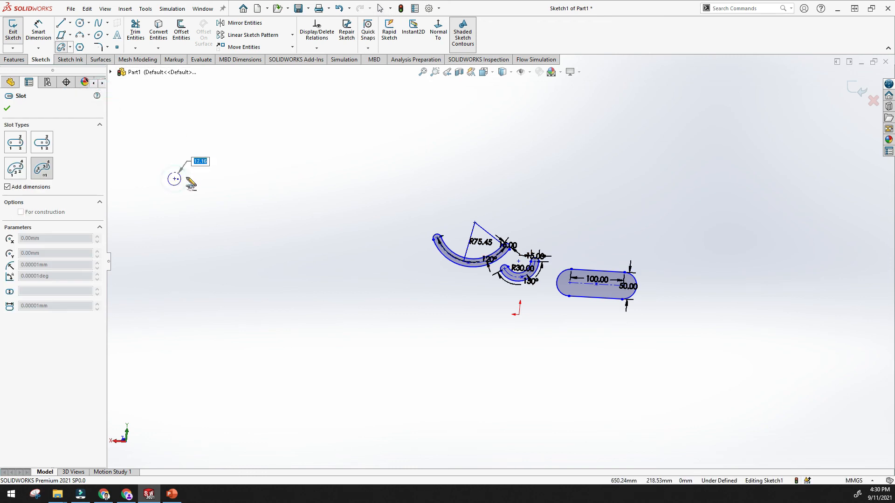
left_click(223, 142)
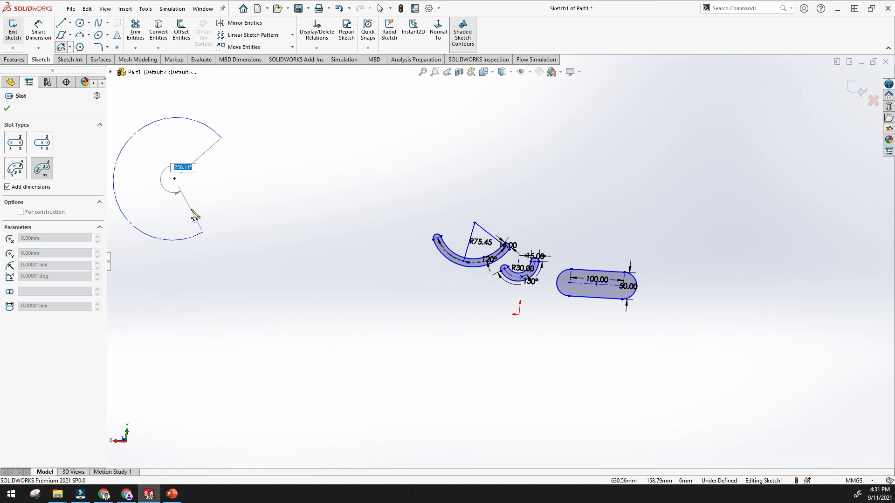
left_click(203, 201)
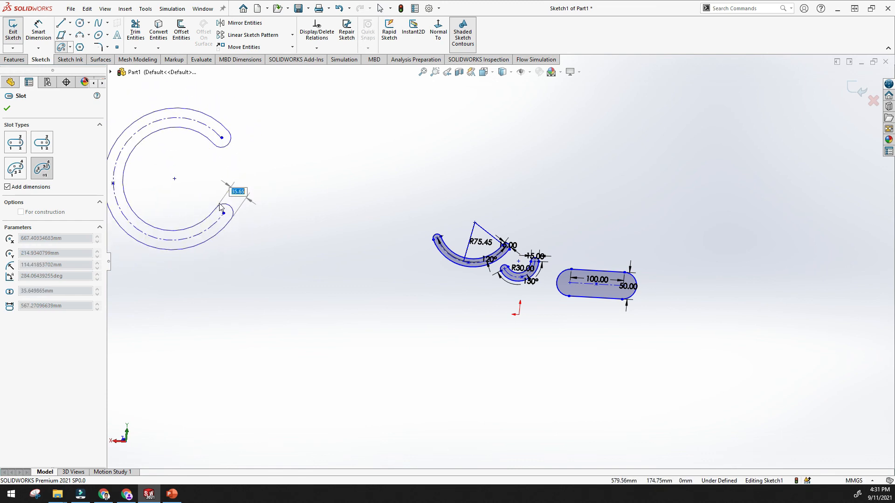
left_click(220, 206)
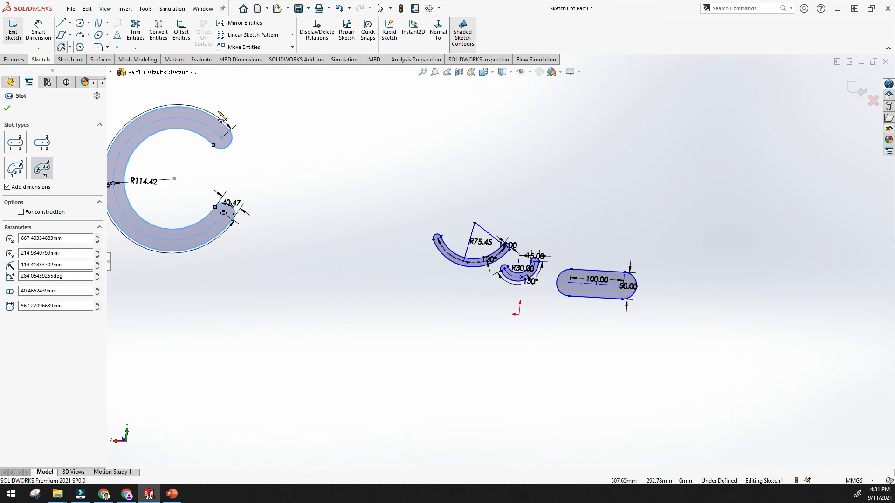
Turn the new centerpoint arc slot into construction geometry and finish the Slot tool.
left_click(72, 47)
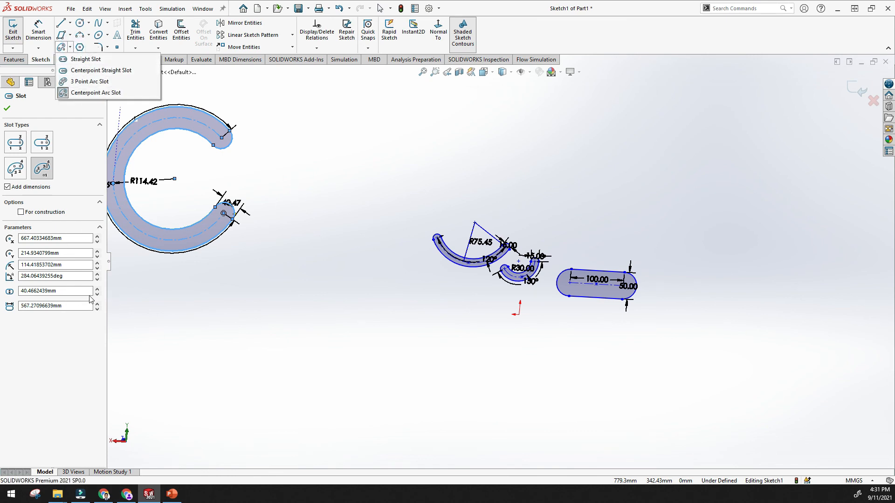
left_click(72, 237)
left_click(21, 213)
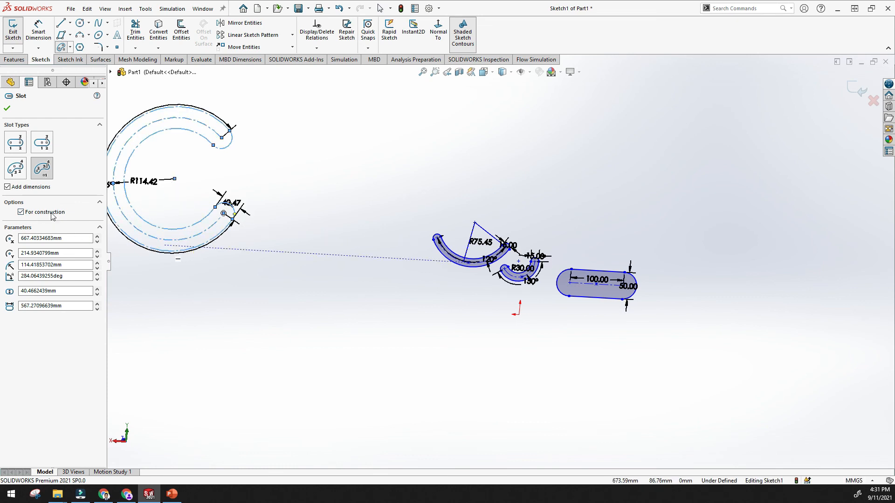
left_click(7, 110)
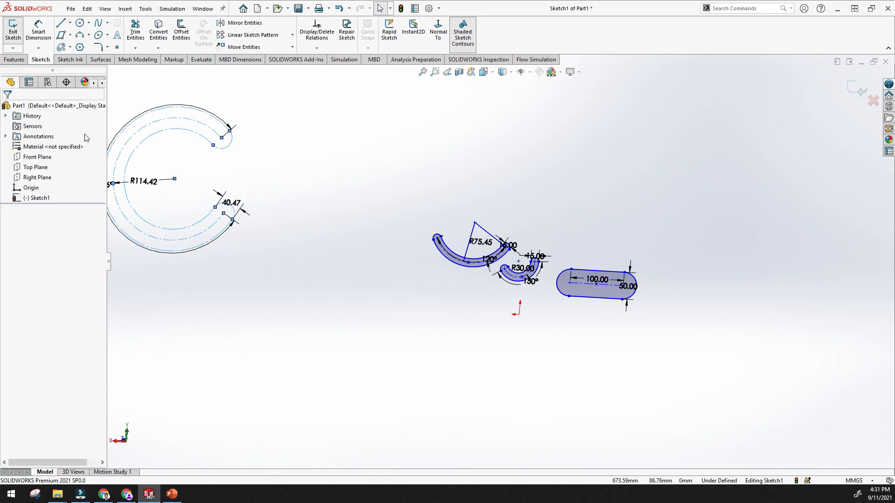
scroll(154, 157, "down", 5)
scroll(155, 158, "up", 2)
left_click(420, 74)
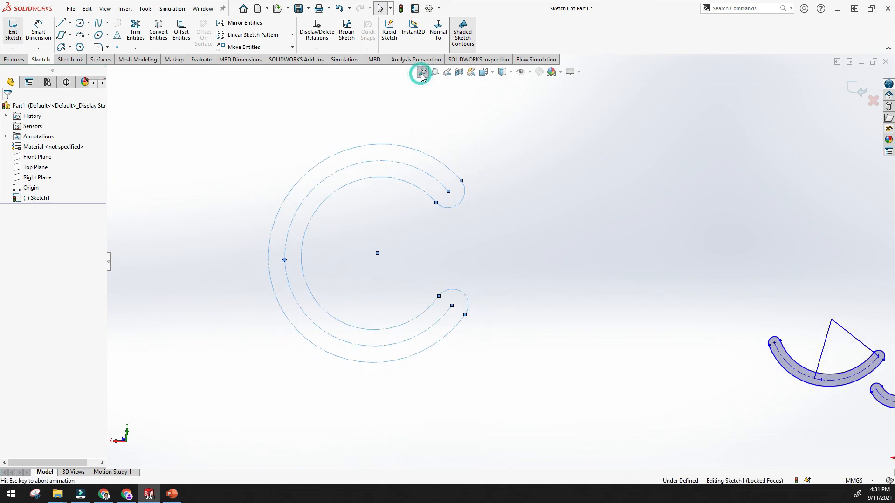